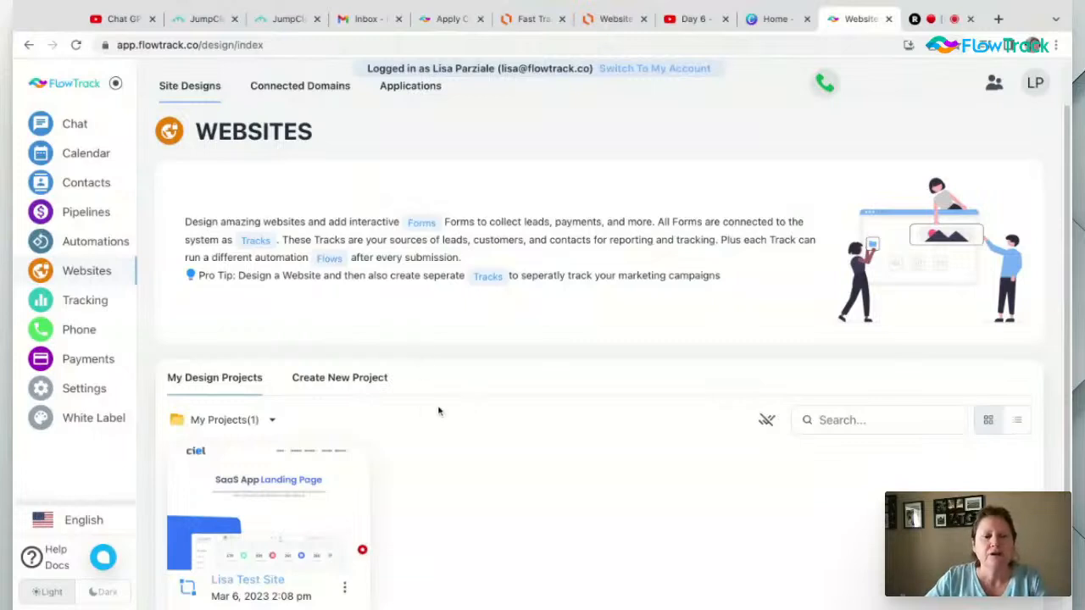
Create a new Website / Funnel design project named "Fast Track with FlowTrack"
left_click(354, 388)
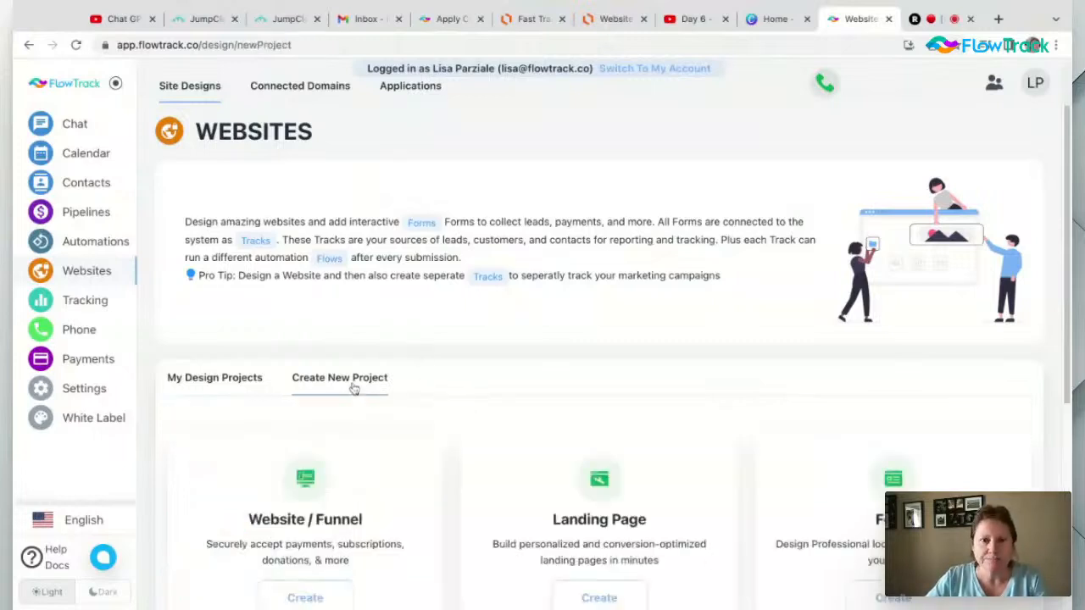
scroll(355, 389, "down", 3)
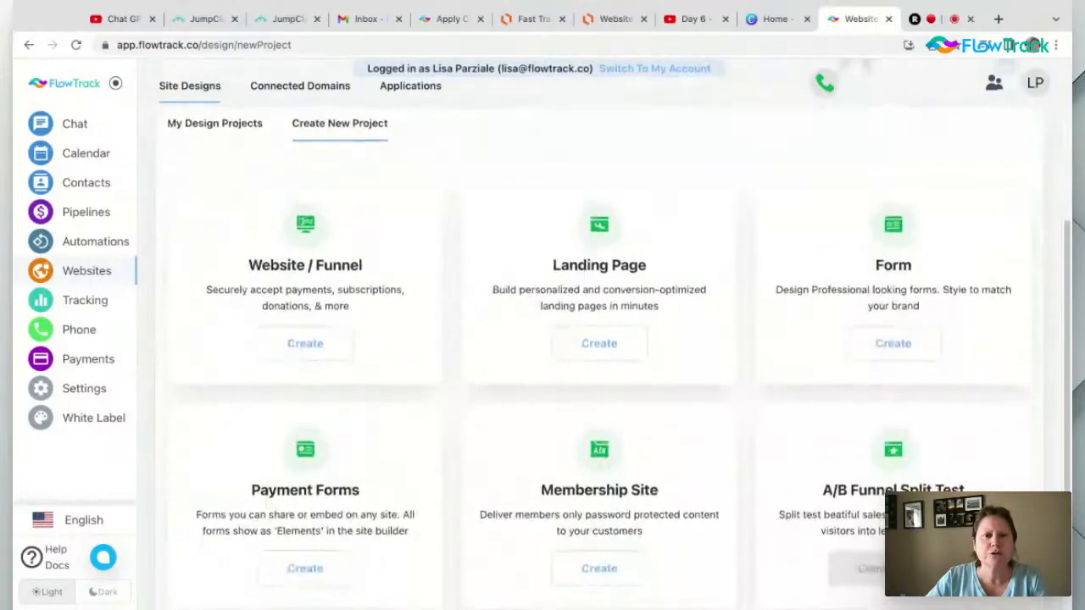
scroll(599, 356, "down", 1)
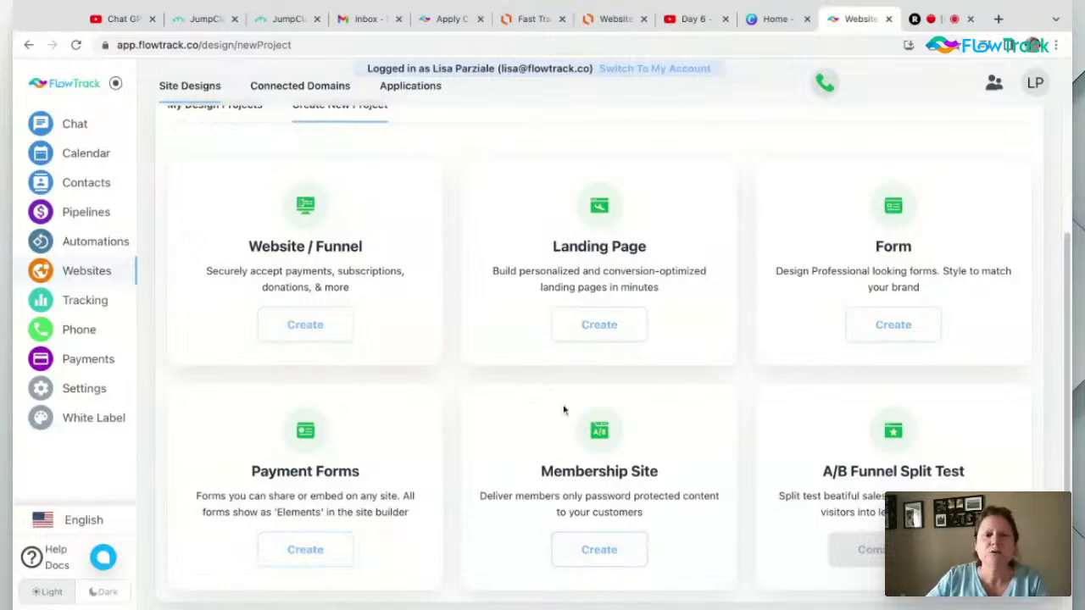
left_click(333, 326)
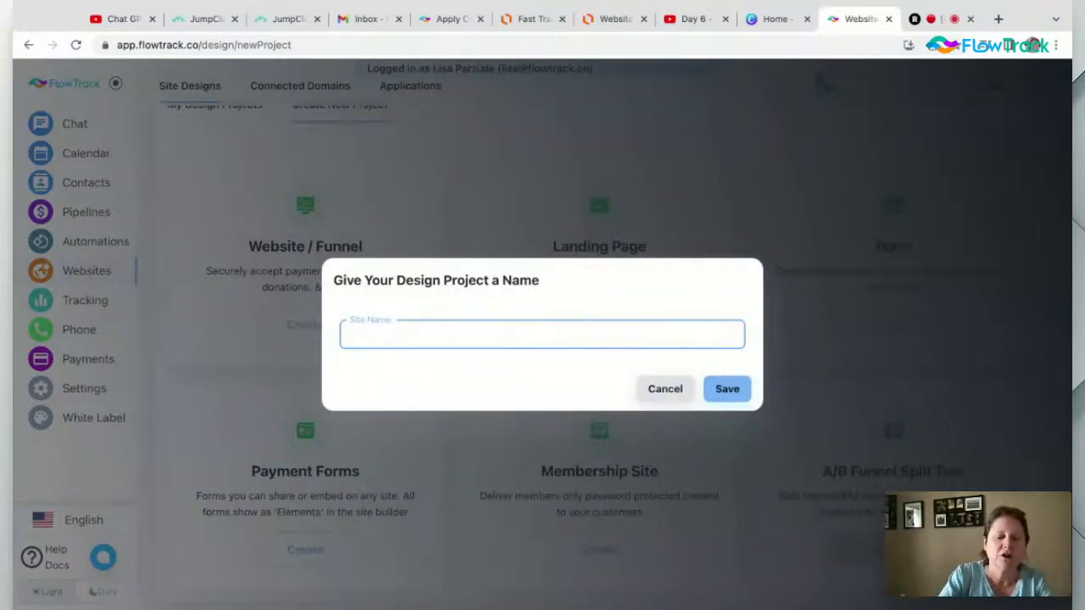
type("Fast ")
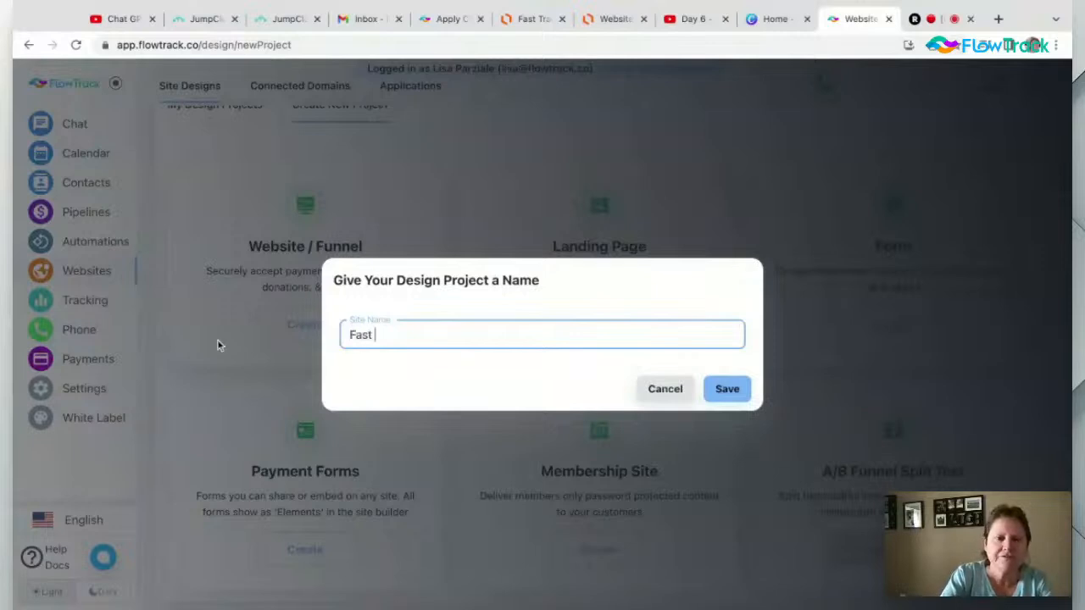
type("Track with F")
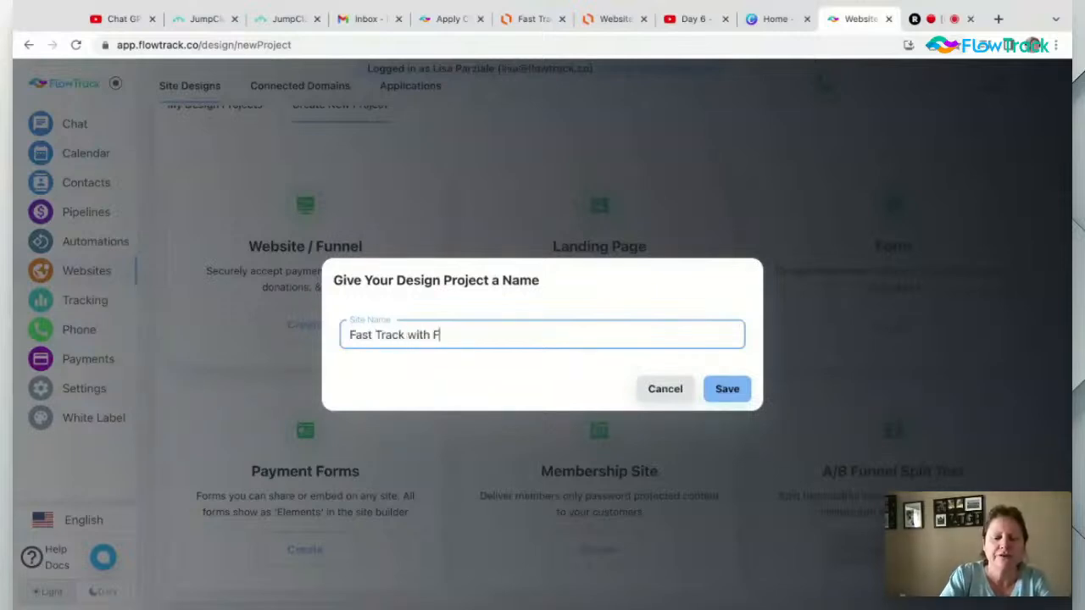
type("lowTrack")
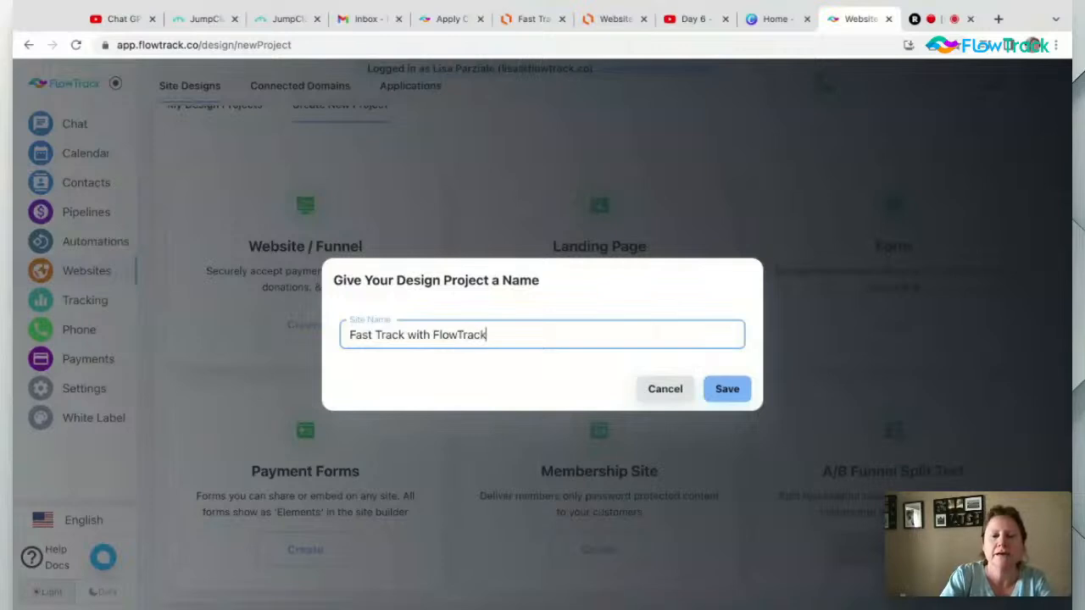
left_click(740, 394)
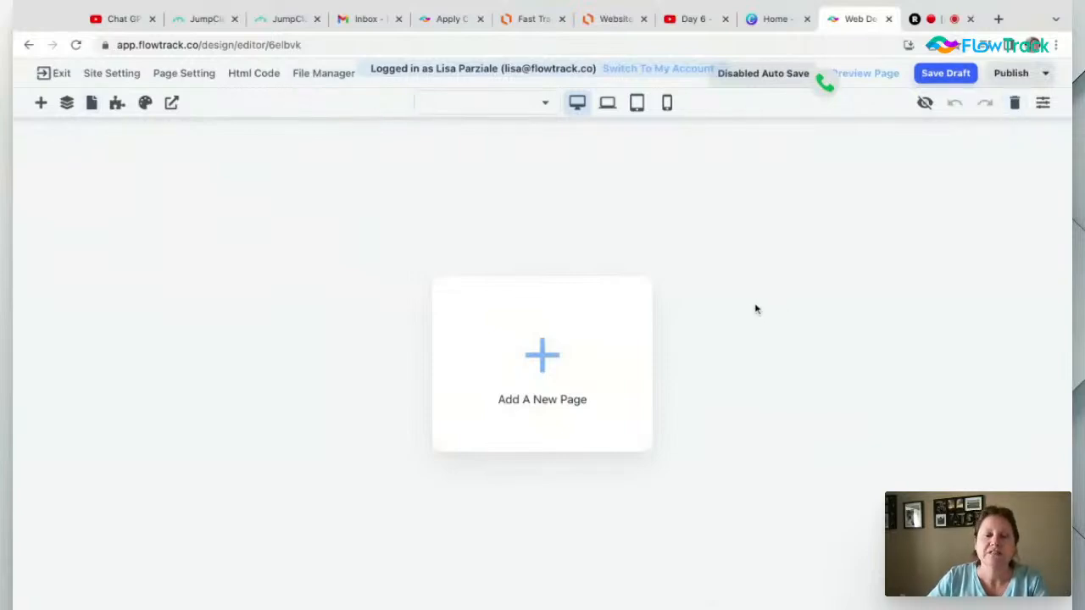
Add a new page to the project by importing the argo website template's Index page
left_click(546, 360)
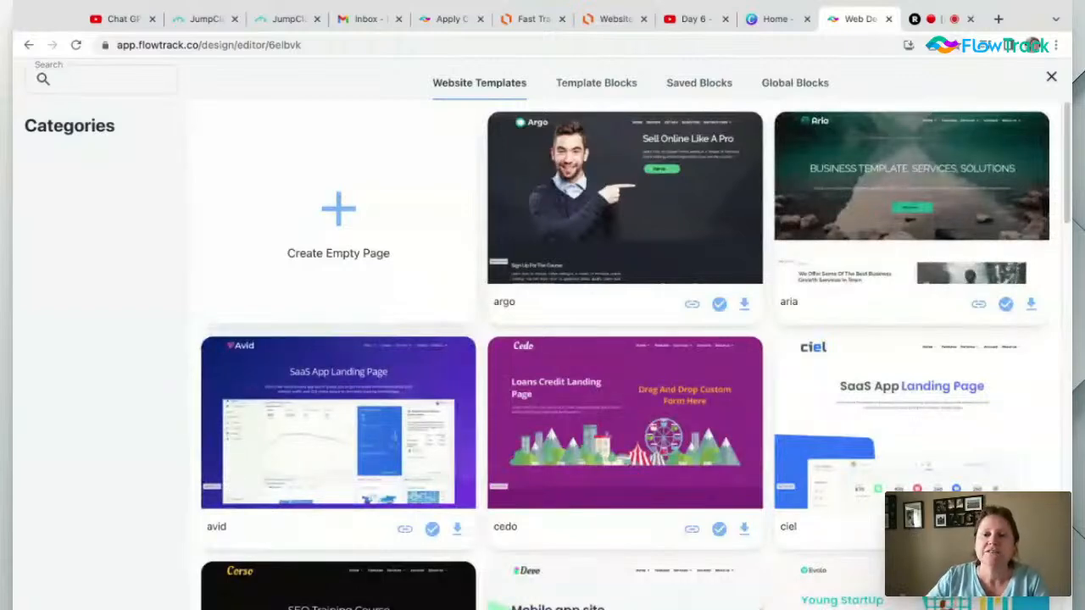
scroll(684, 418, "down", 2)
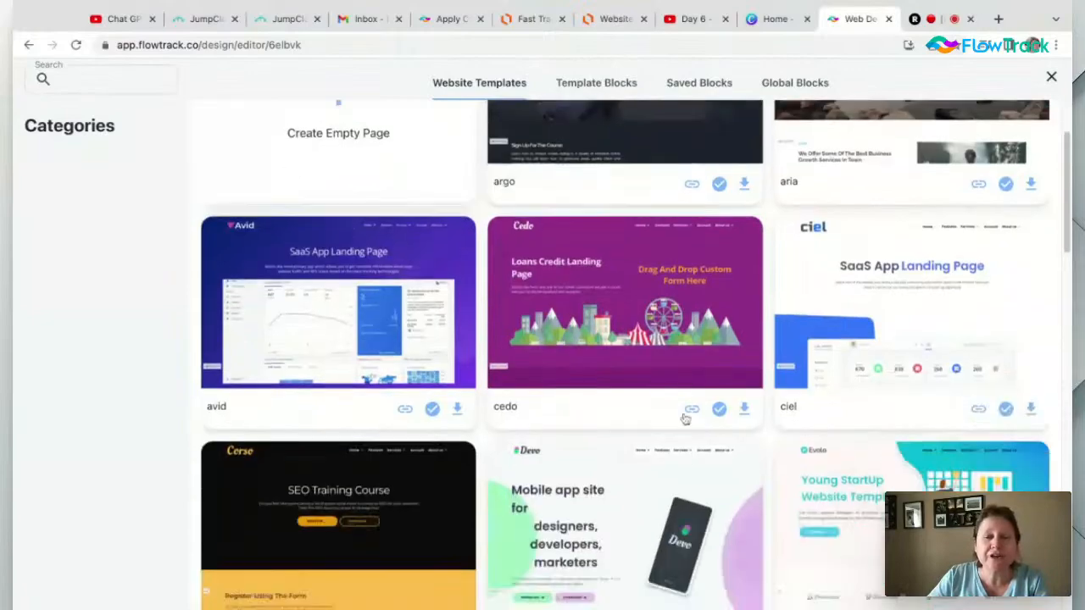
scroll(685, 418, "down", 7)
scroll(685, 418, "up", 8)
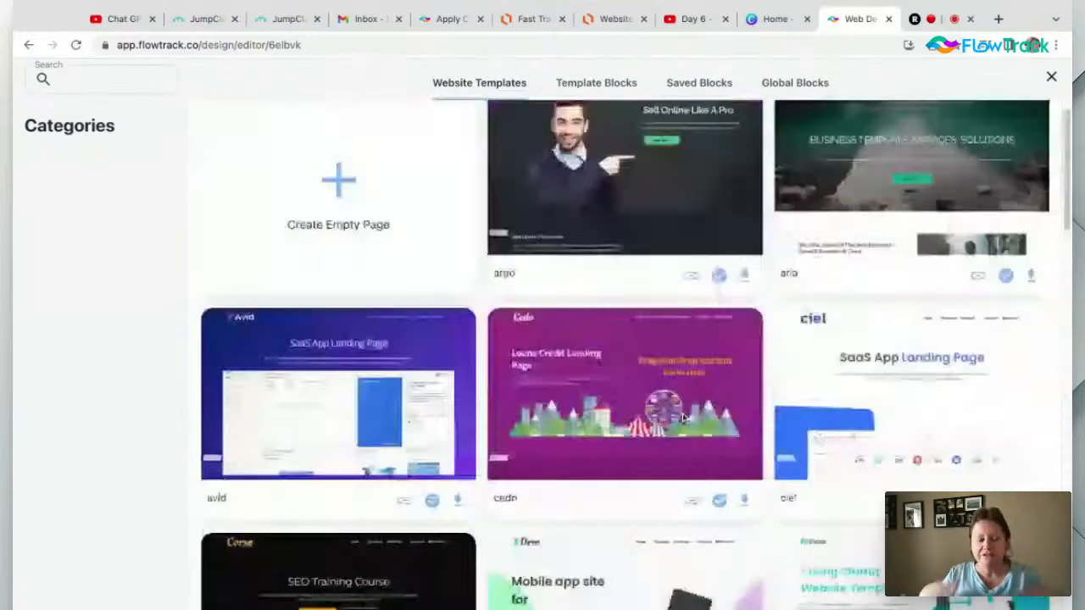
scroll(685, 418, "up", 1)
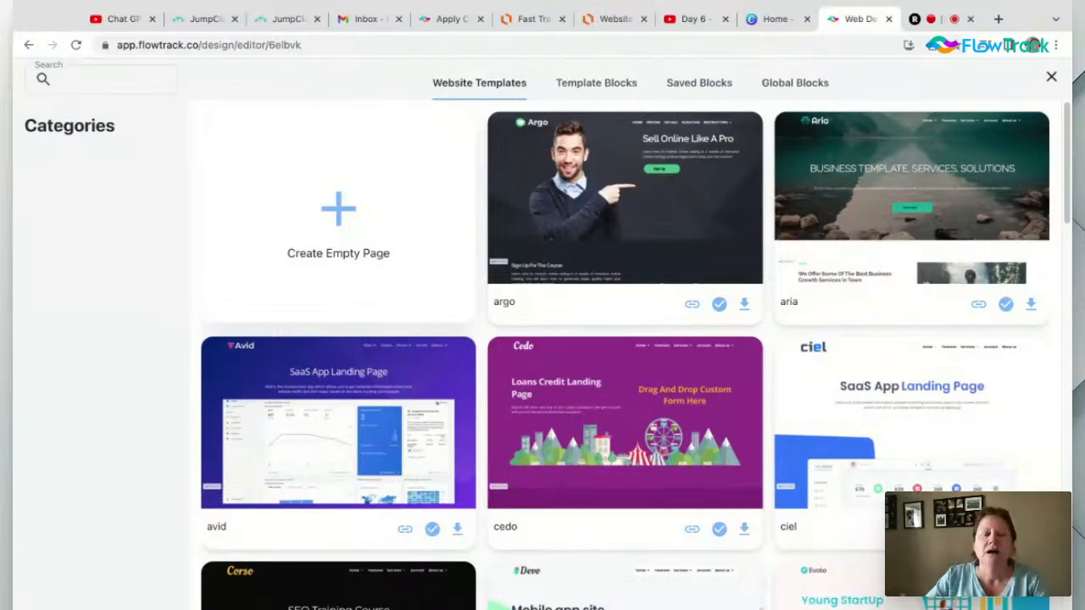
scroll(573, 198, "down", 2)
scroll(573, 198, "down", 6)
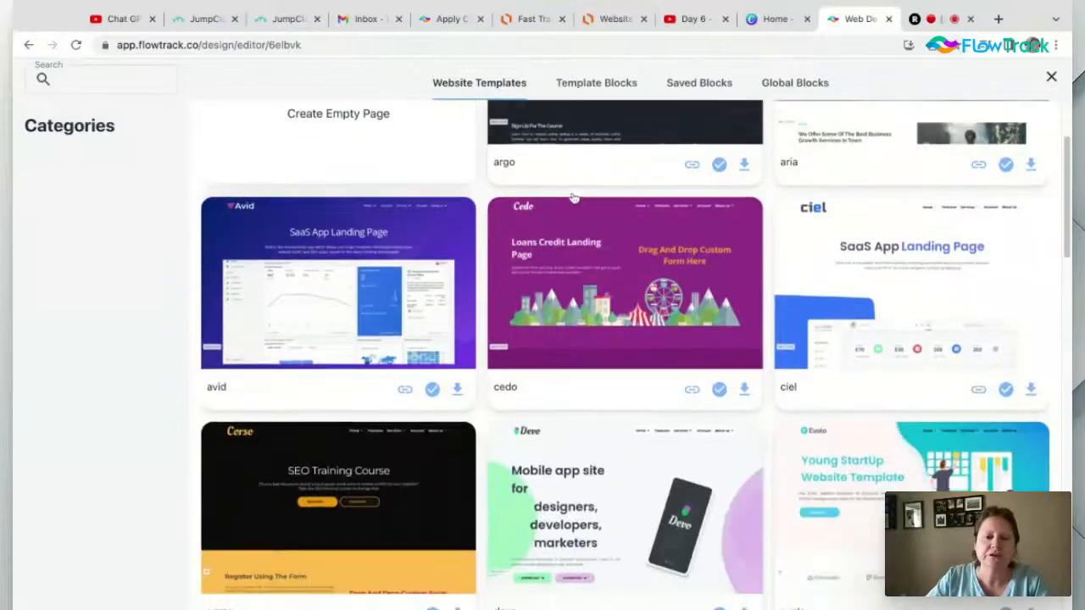
scroll(574, 200, "down", 15)
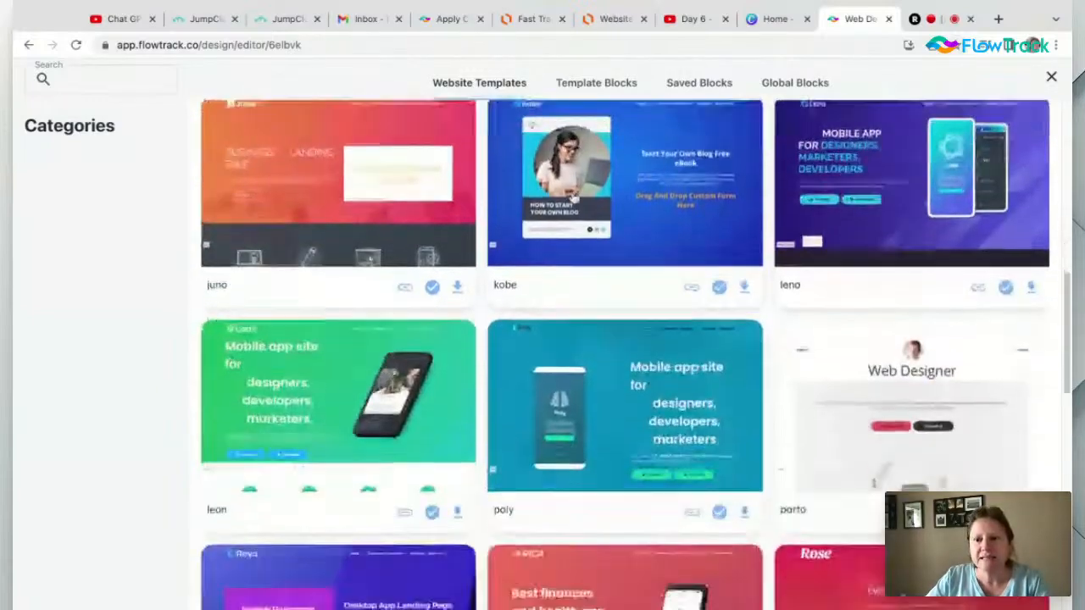
scroll(636, 354, "down", 4)
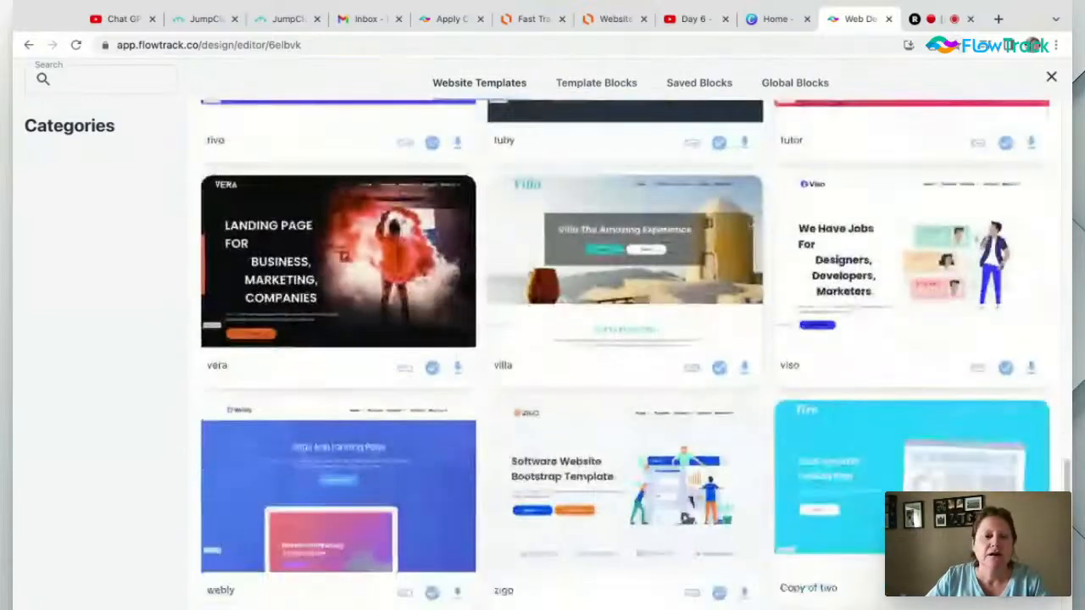
scroll(625, 356, "up", 20)
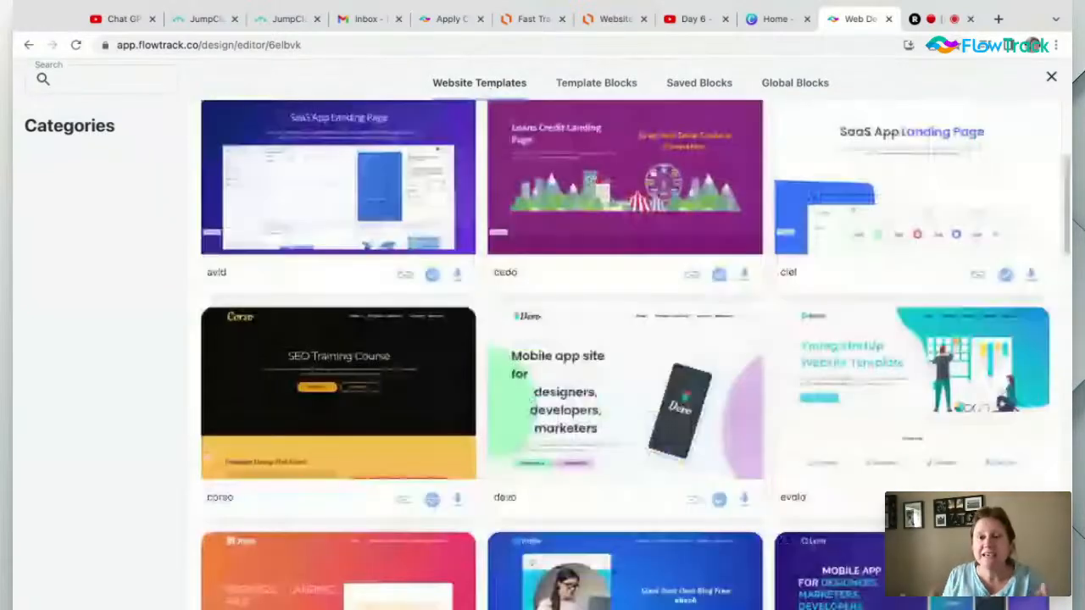
scroll(624, 356, "up", 5)
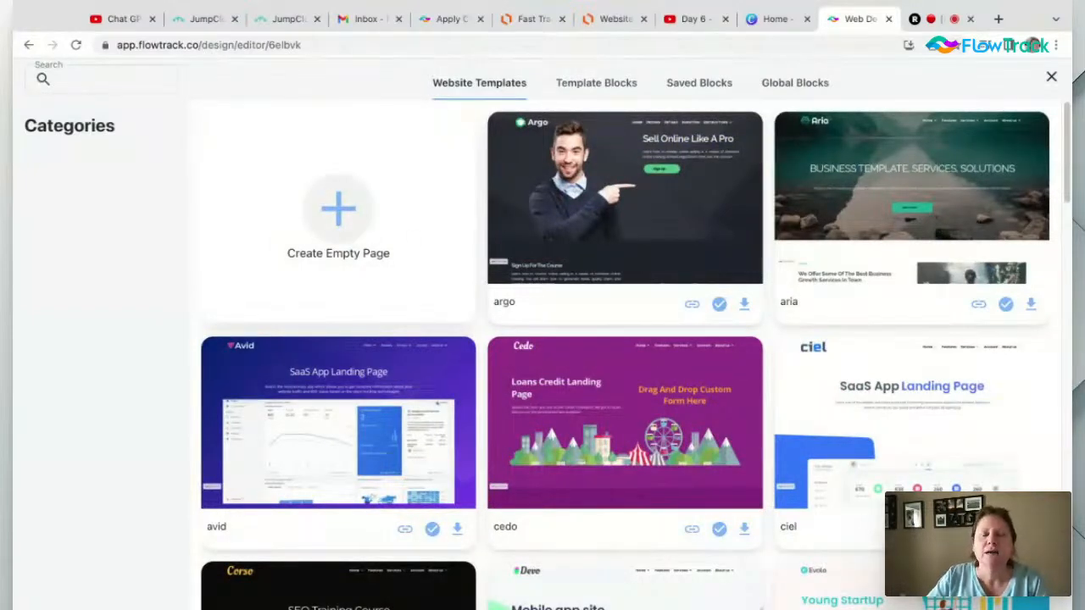
left_click(604, 217)
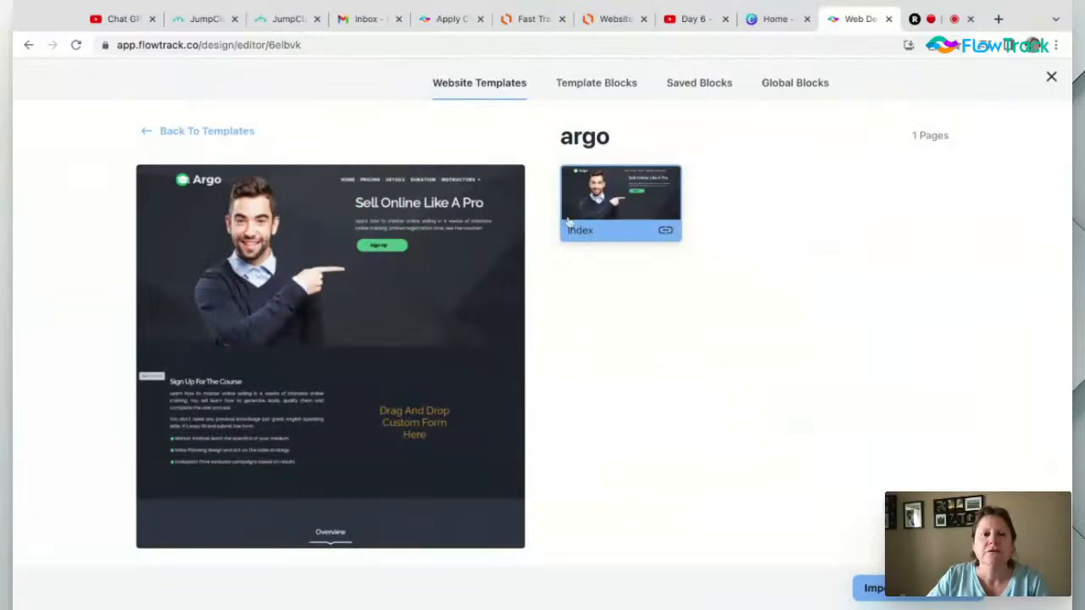
mouse_move(469, 286)
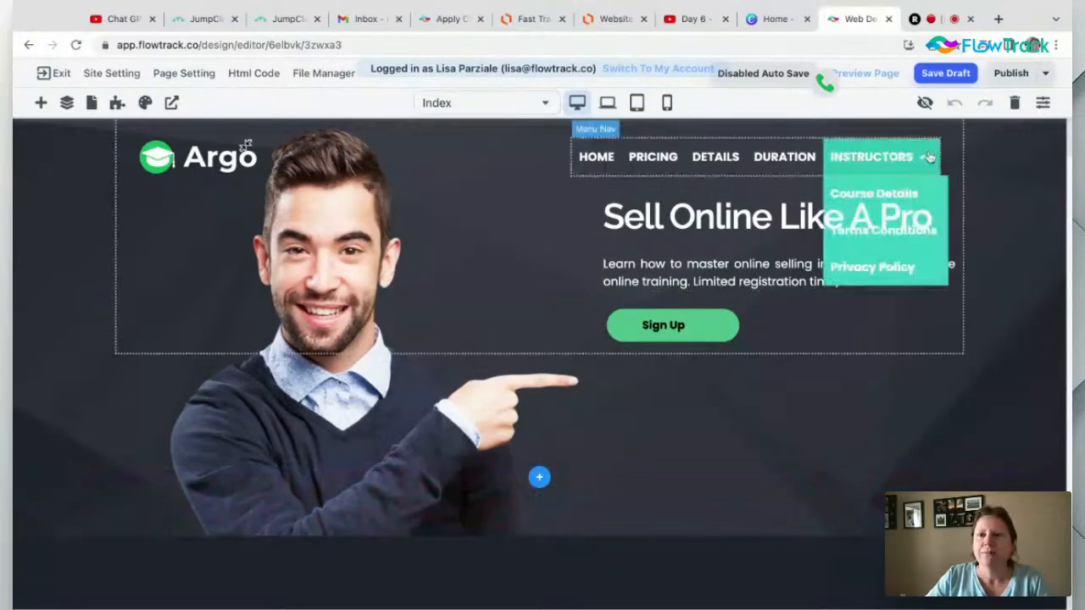
Save the page draft and reopen the Fast Track with FlowTrack project from the design projects list
left_click(945, 73)
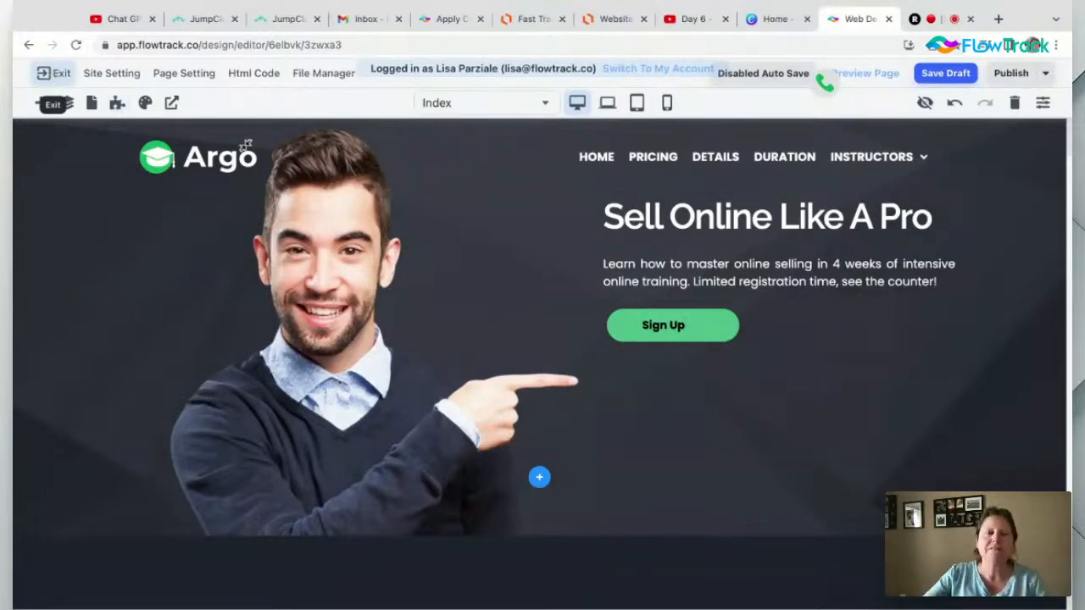
left_click(54, 74)
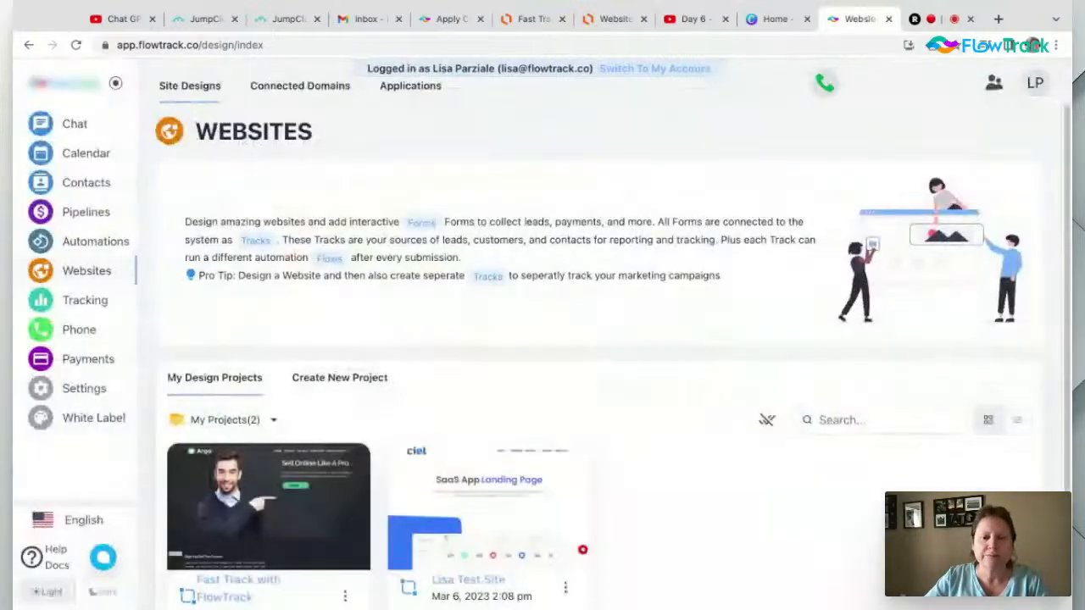
scroll(163, 320, "down", 2)
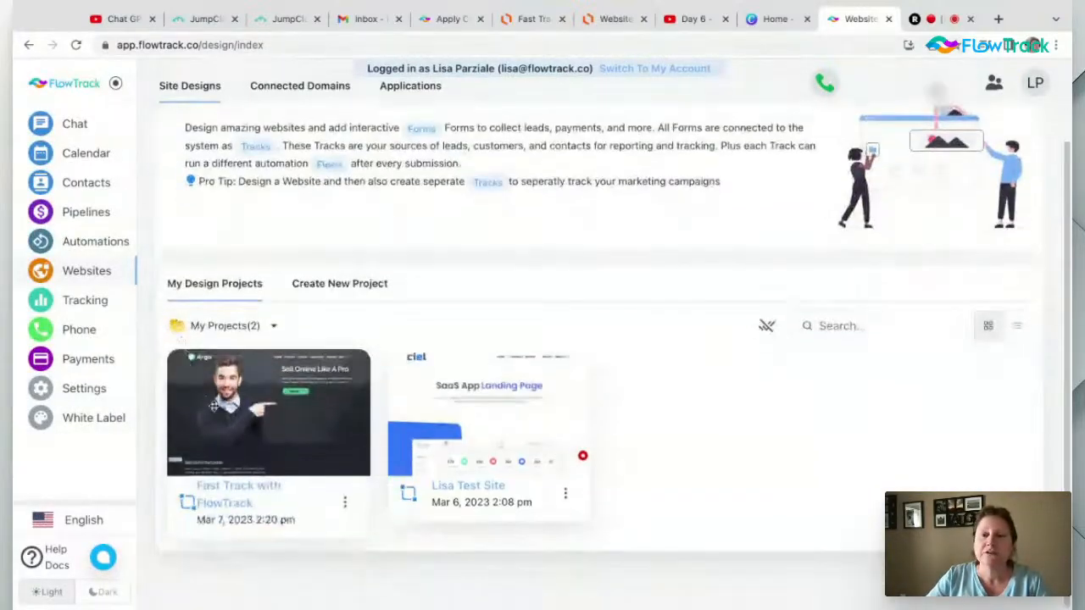
left_click(257, 437)
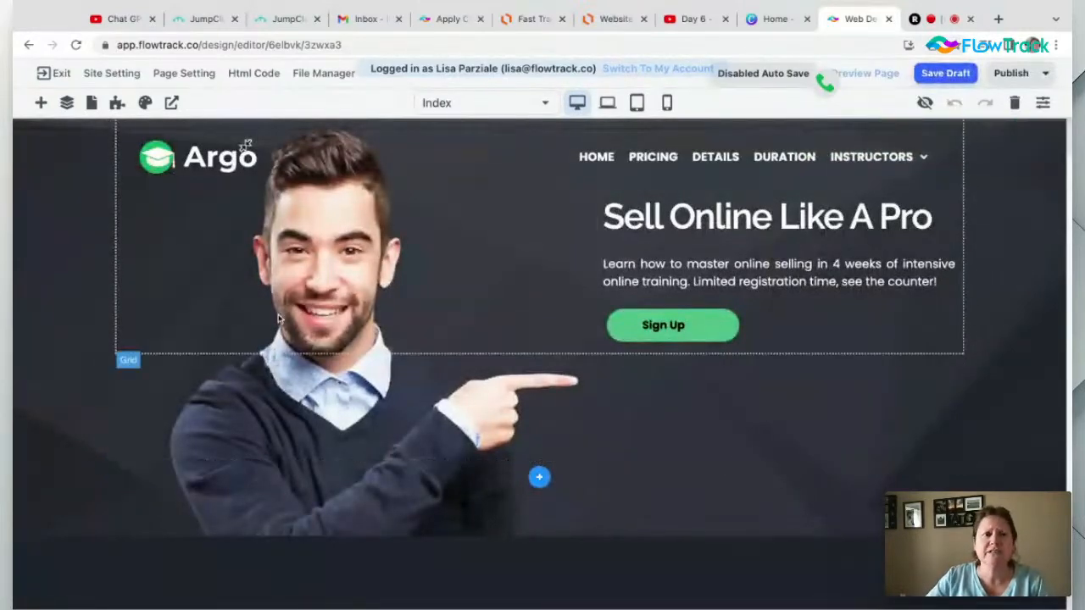
Add the comment "<!-- whatever -->" to the header custom code in the site settings and save the settings
left_click(110, 75)
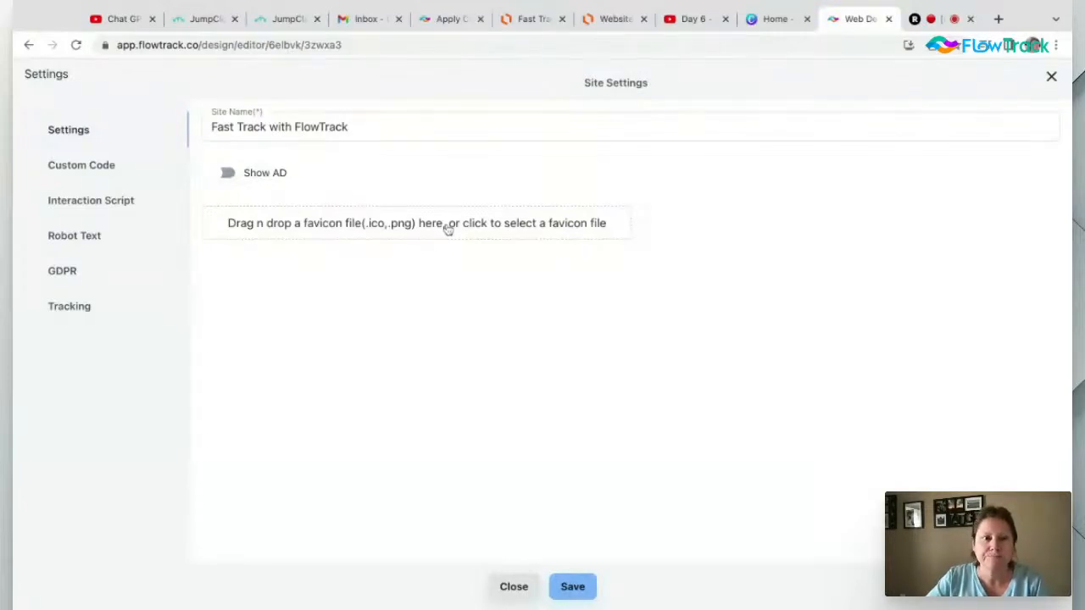
left_click(80, 169)
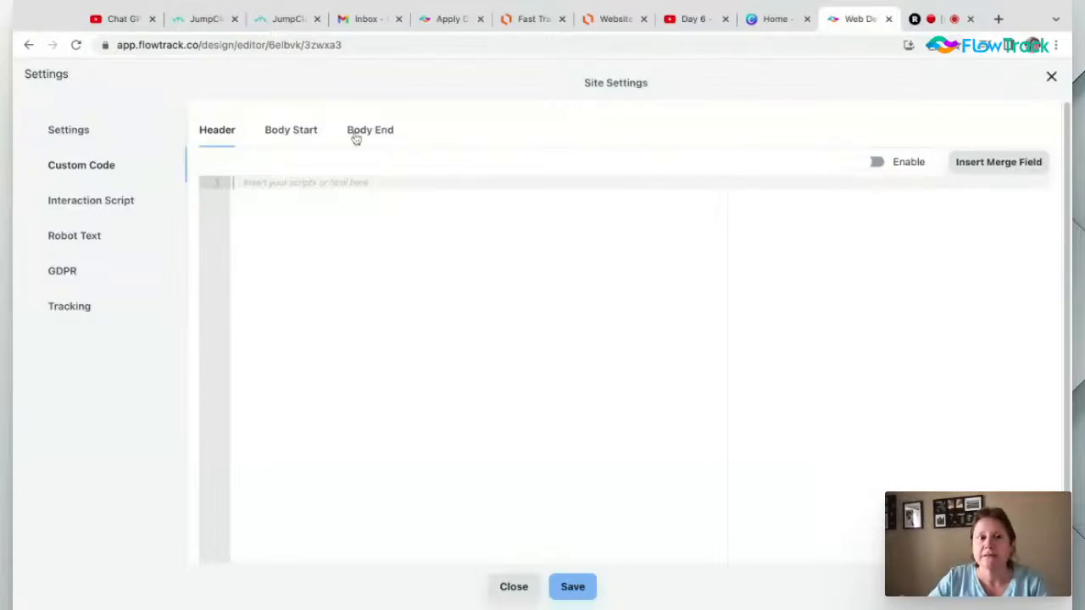
left_click(267, 183)
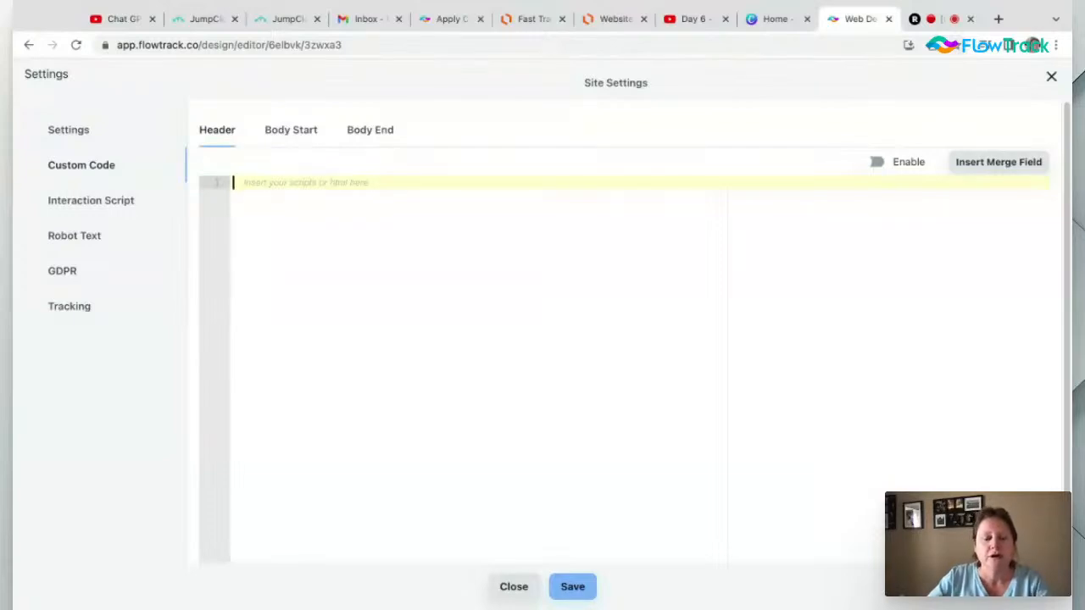
type("<")
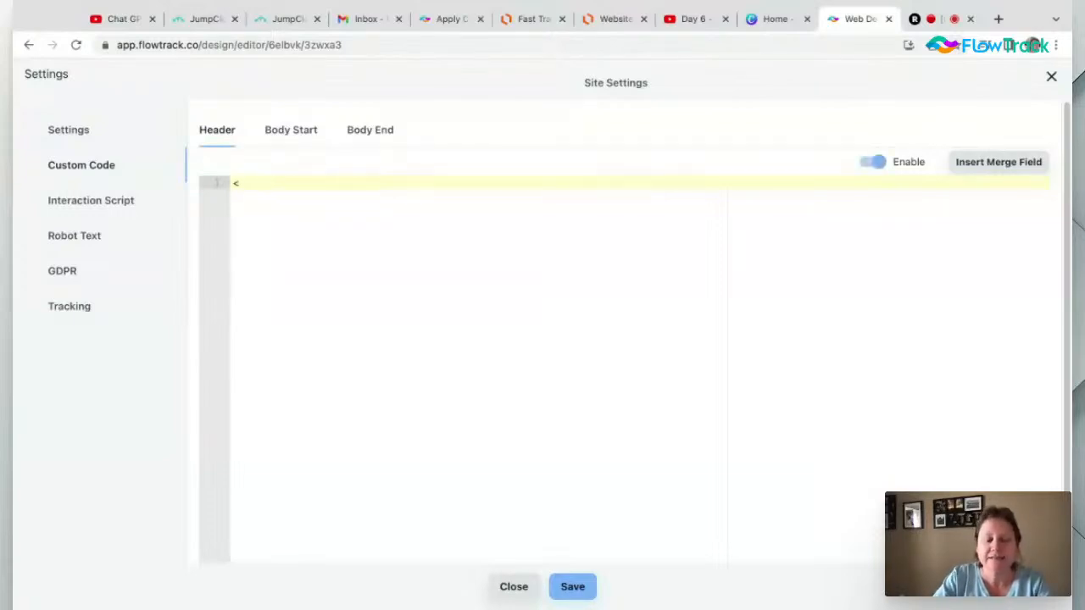
type("!-")
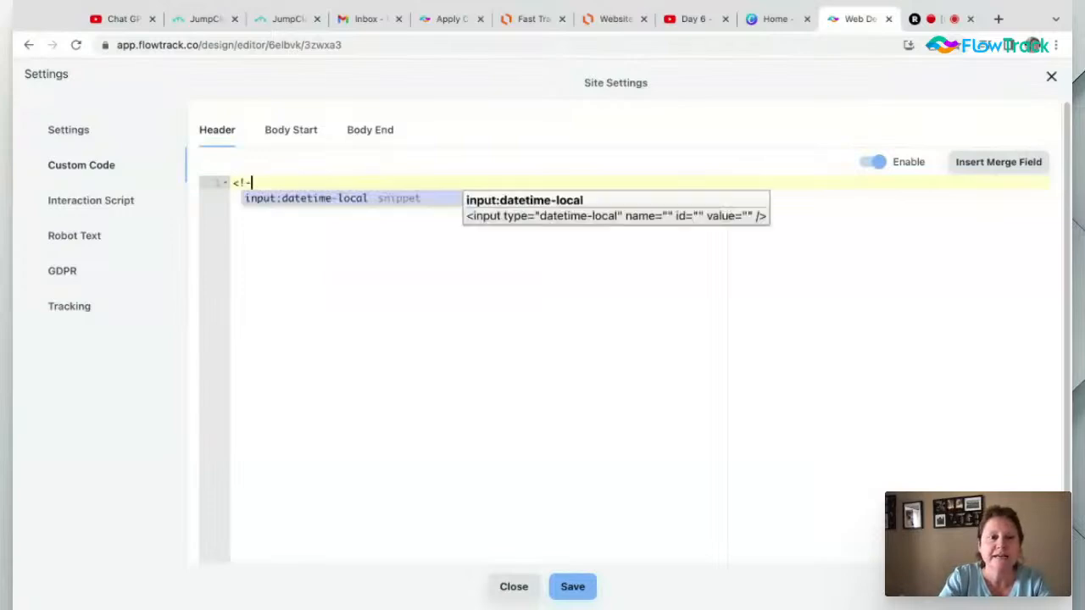
type("- whatever ")
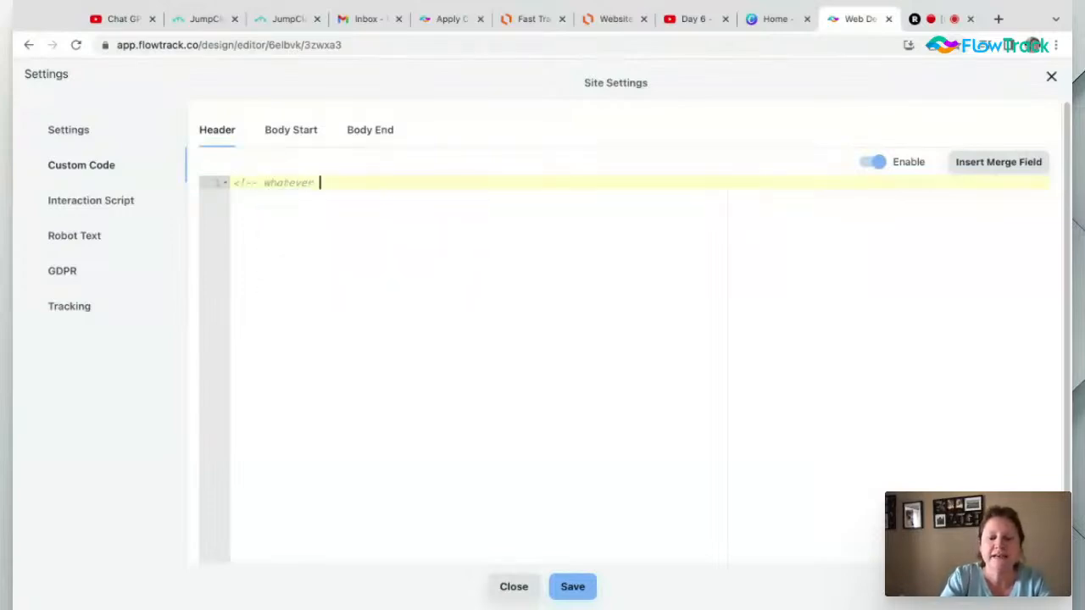
type("-->")
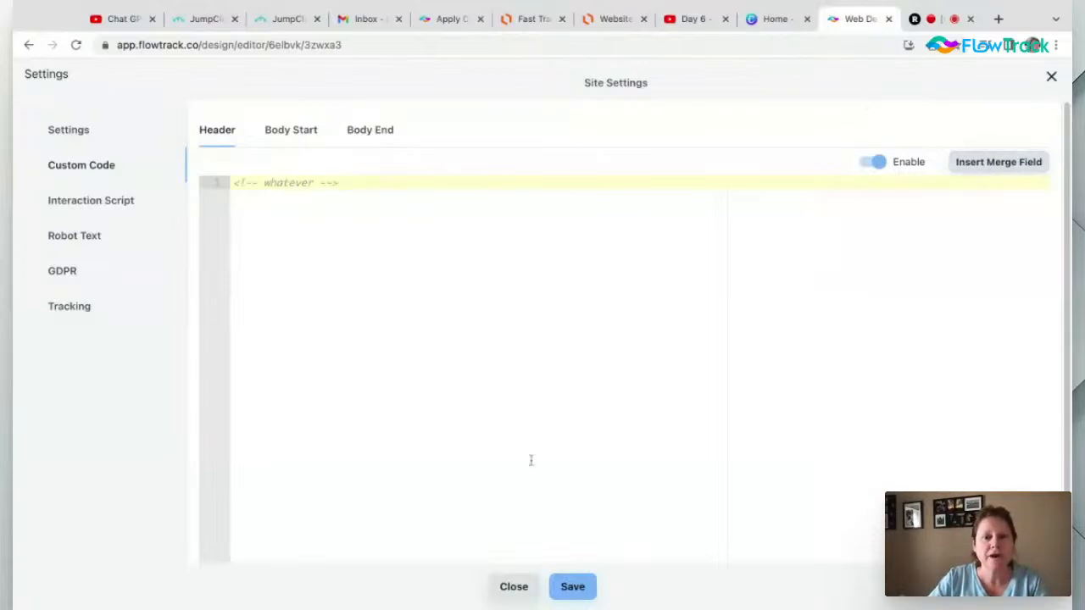
left_click(574, 585)
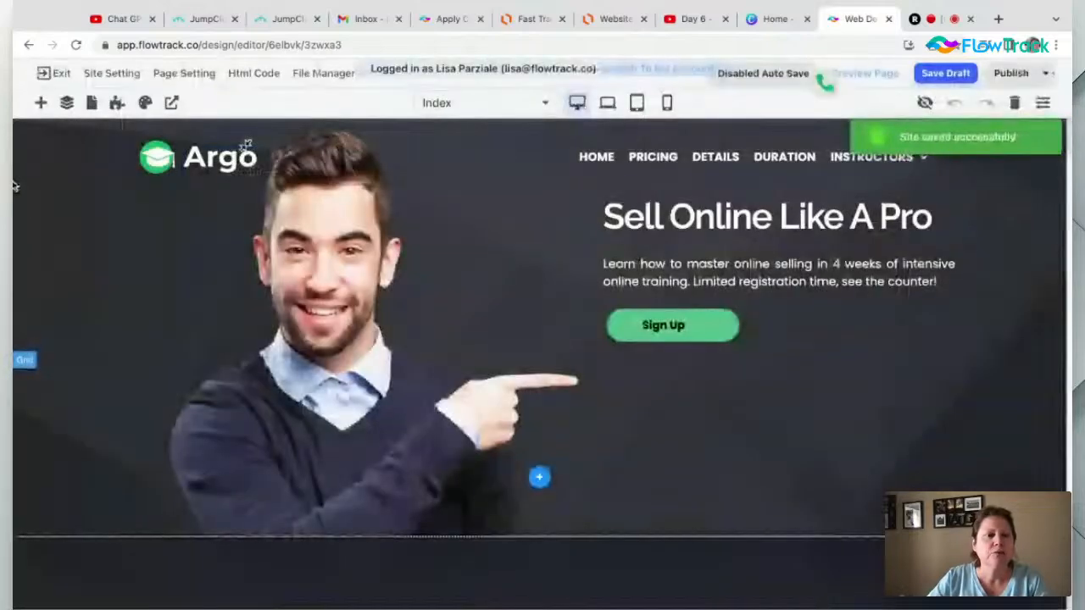
Open the interaction script section of the site settings
left_click(109, 74)
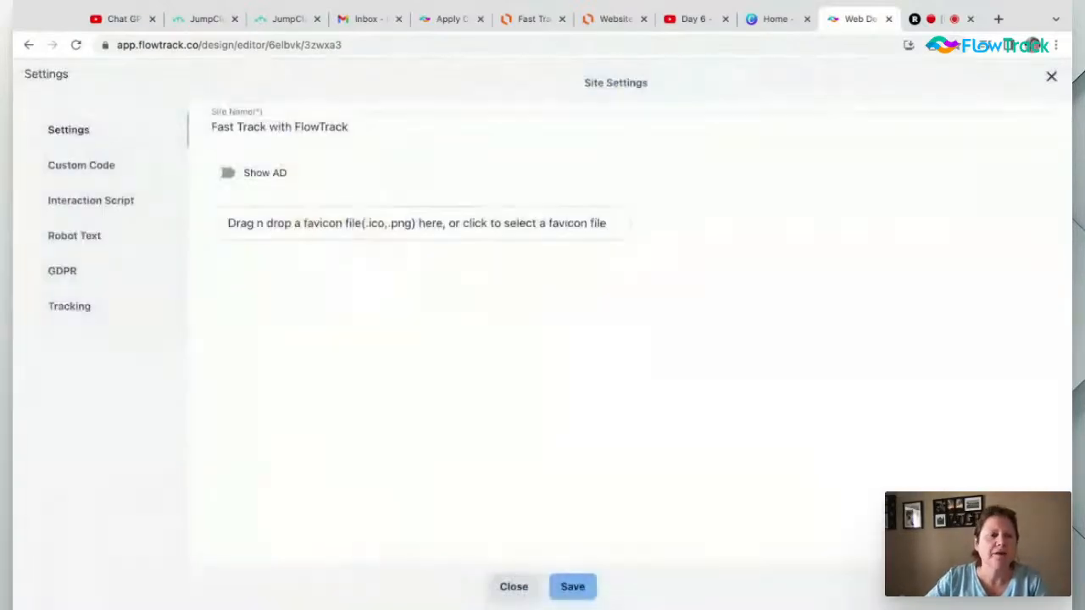
left_click(95, 205)
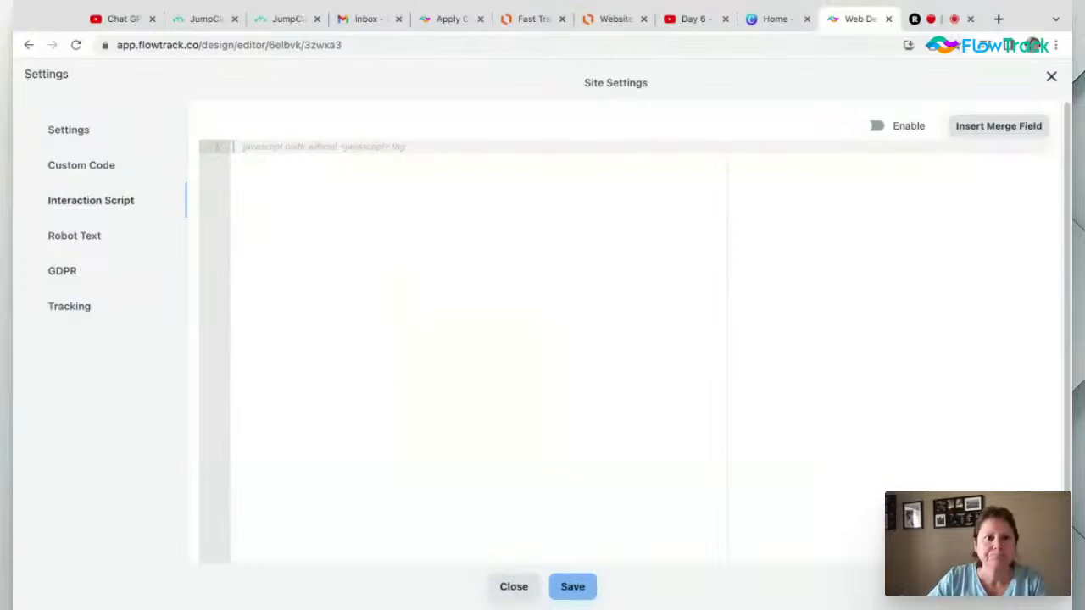
left_click(369, 147)
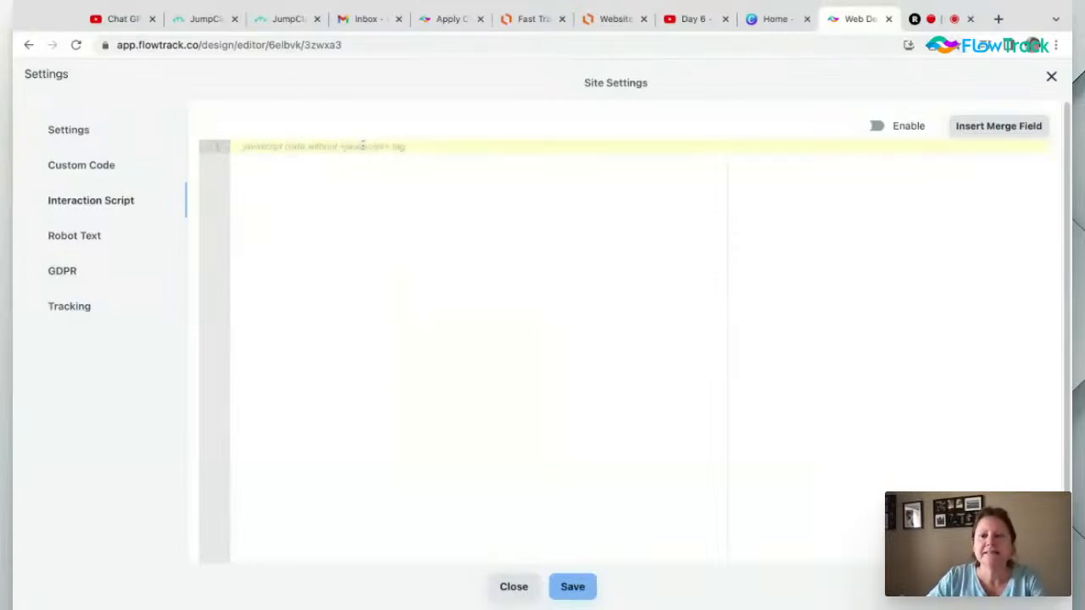
type("dfdf")
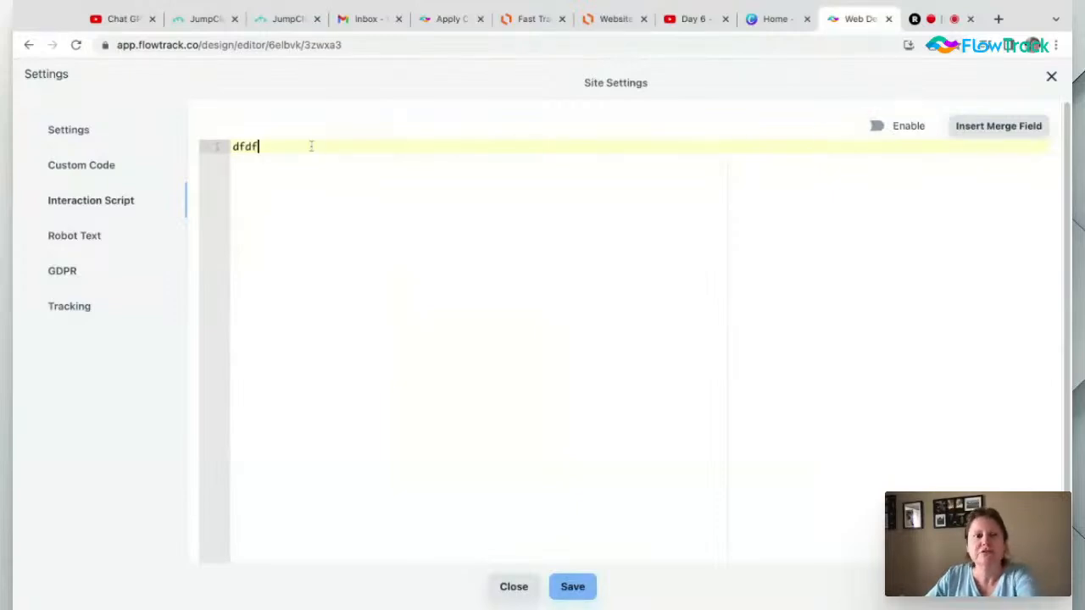
key("BackSpace")
key("BackSpace")
key("BackSpace")
key("BackSpace")
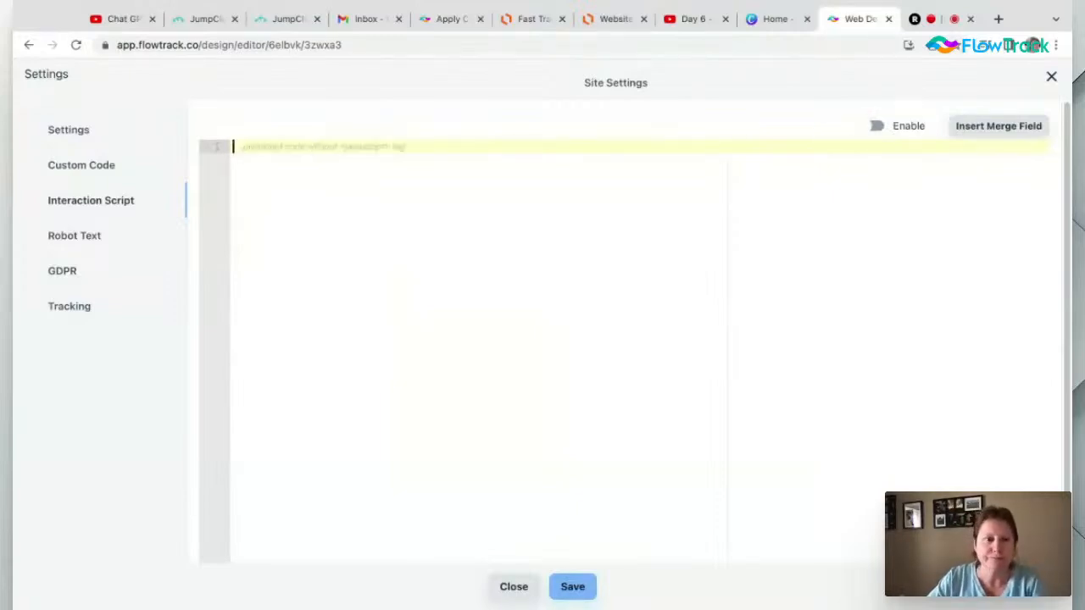
Review the site's Robot Text, GDPR consent and Tracking settings, and save the site settings
left_click(88, 238)
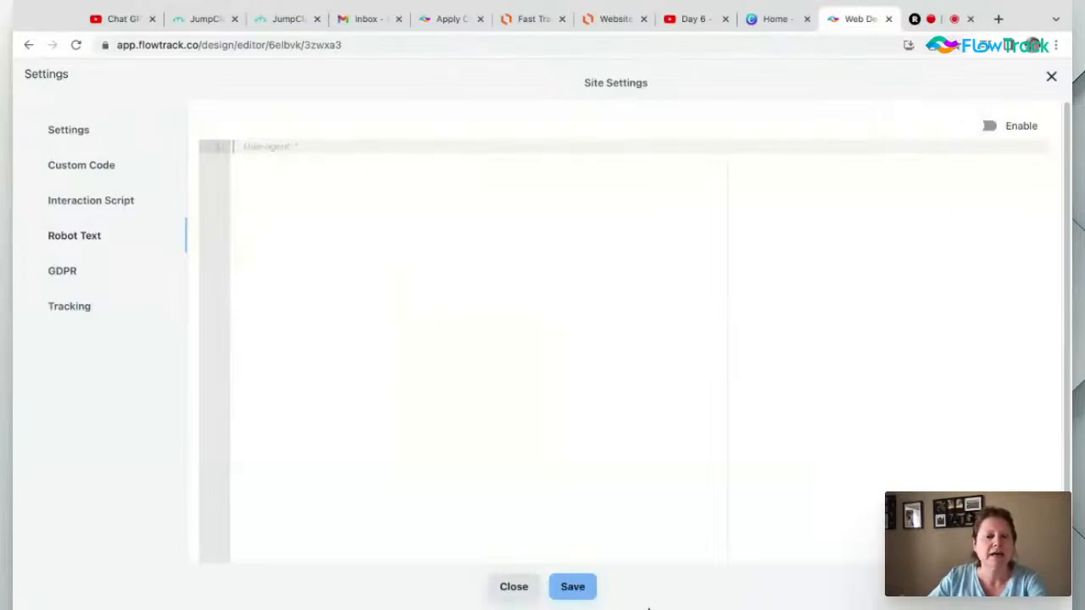
left_click(74, 273)
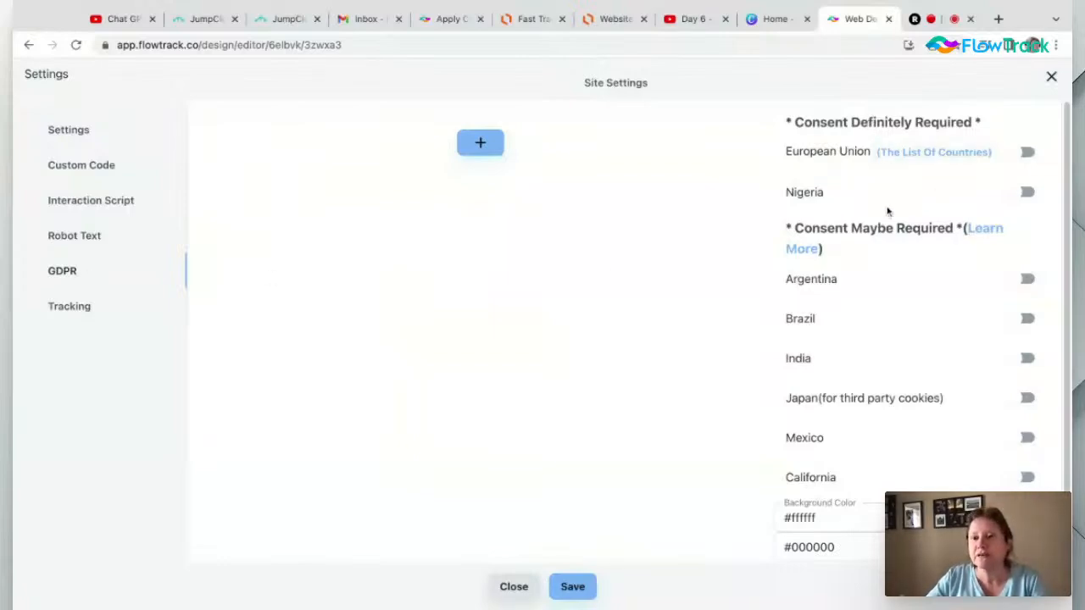
scroll(873, 341, "down", 1)
scroll(873, 341, "up", 1)
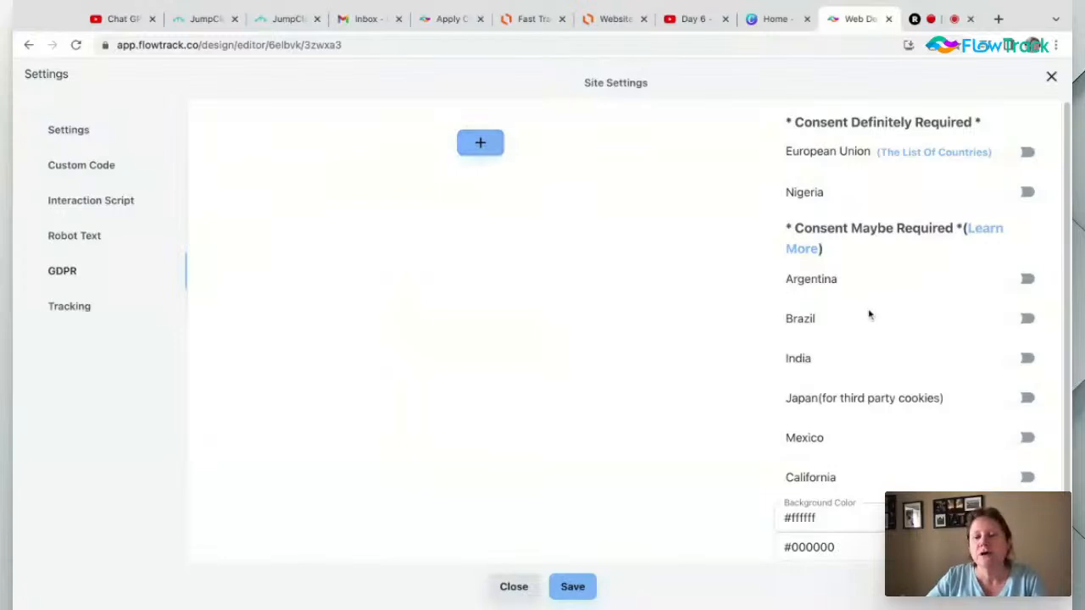
scroll(869, 314, "down", 1)
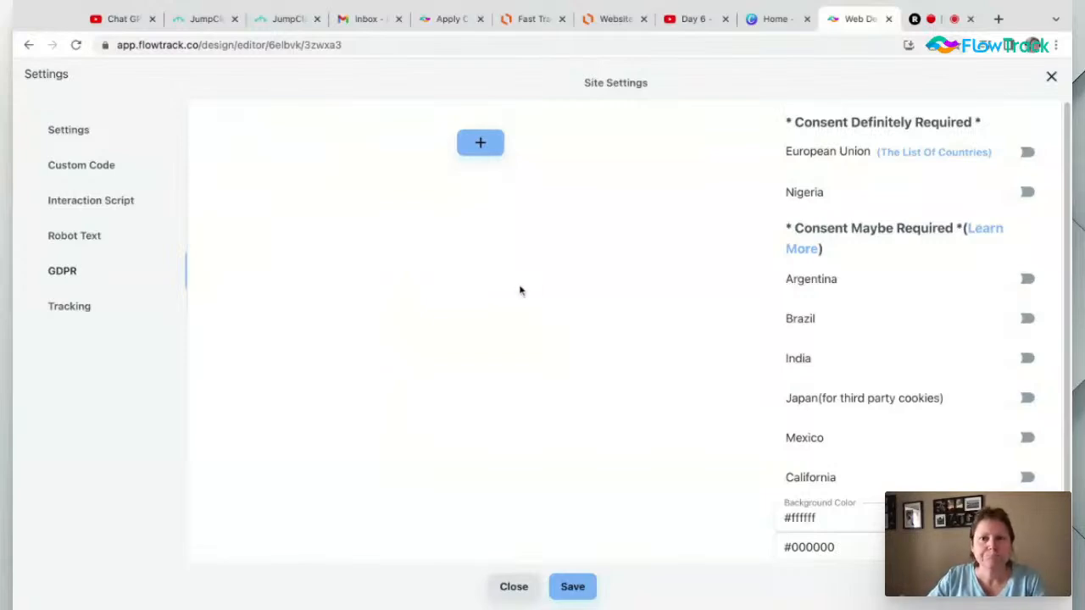
left_click(69, 308)
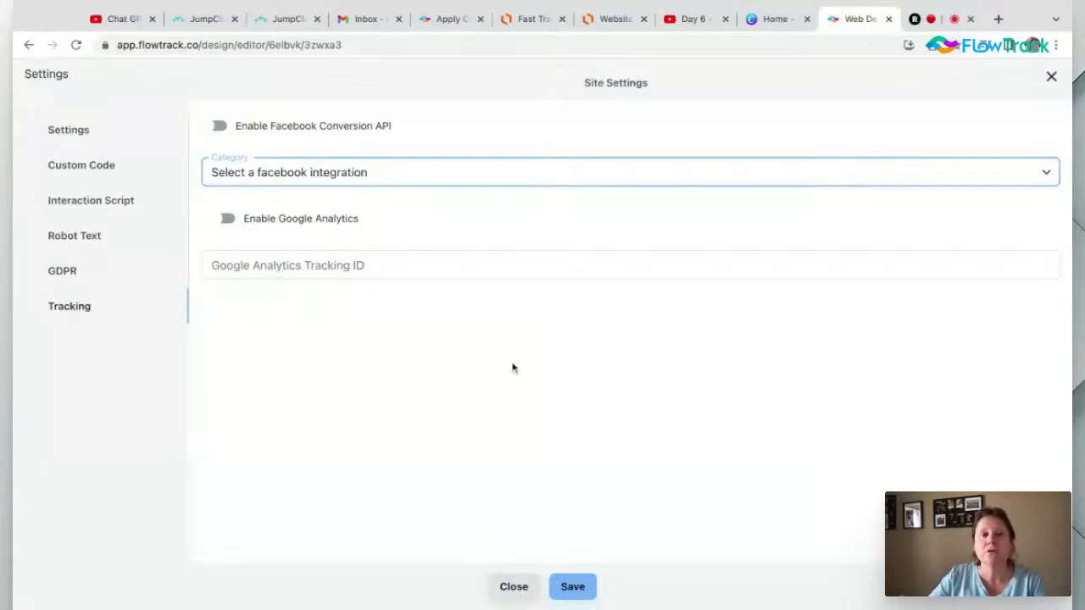
left_click(573, 586)
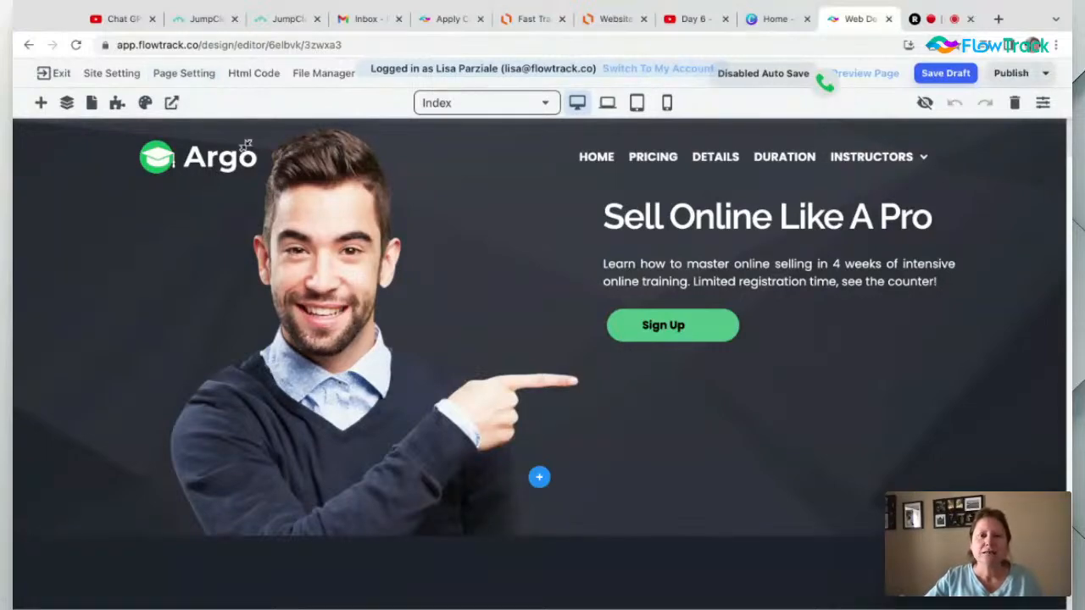
Open the Index page's settings and review the slug, file extension, page title, Improve Speed, description and keywords options
left_click(183, 73)
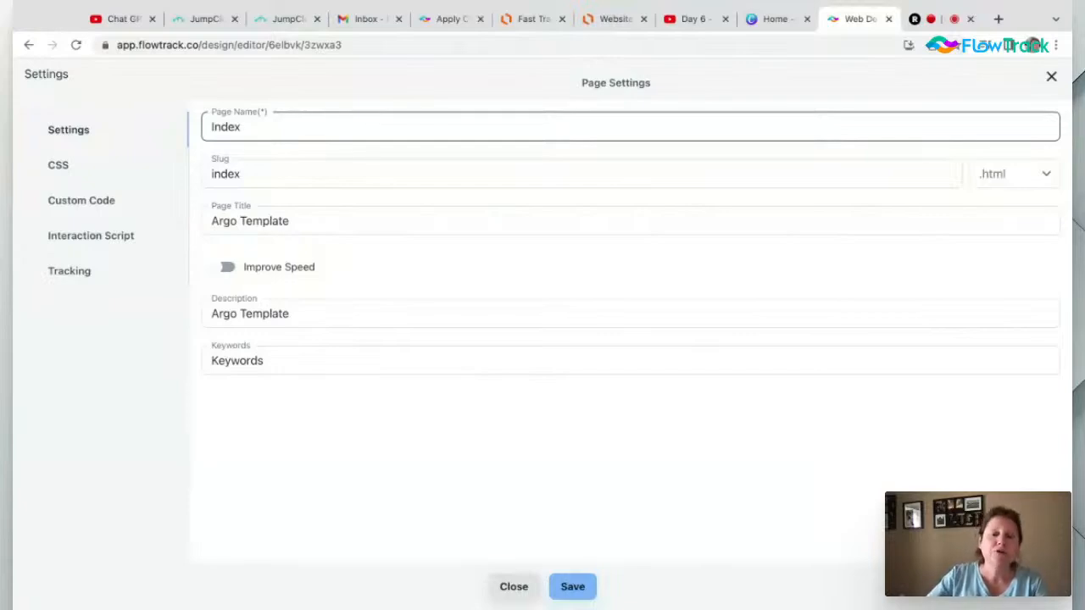
left_click(295, 178)
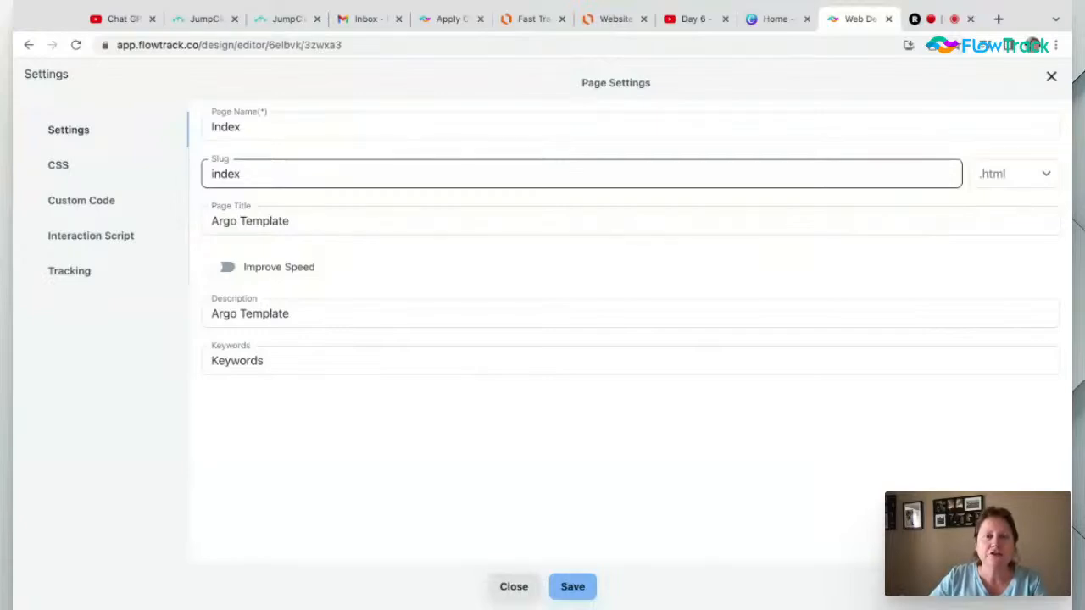
left_click(995, 179)
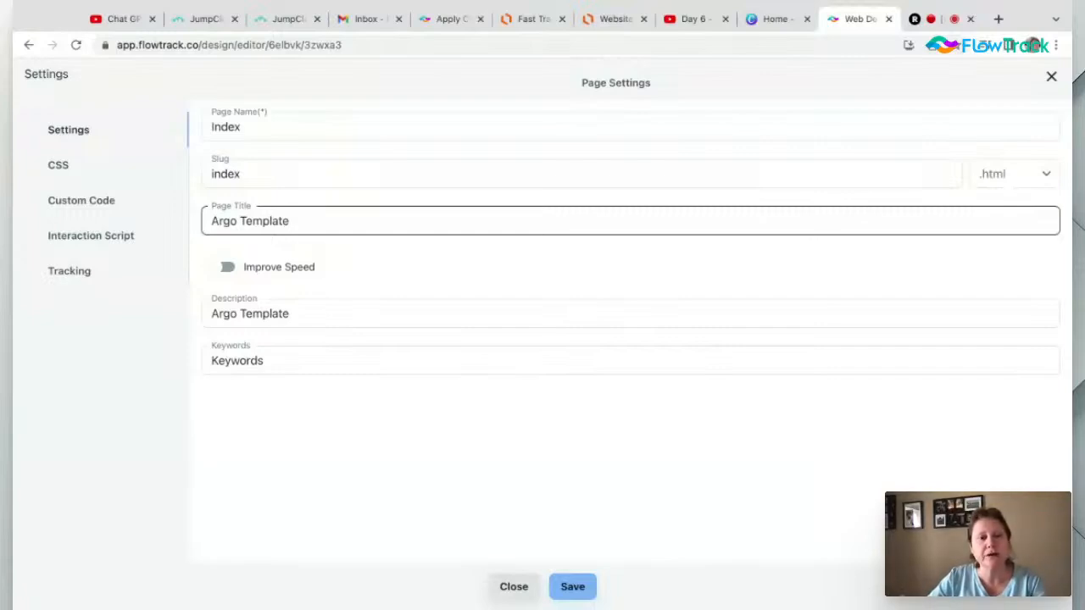
left_click(237, 310)
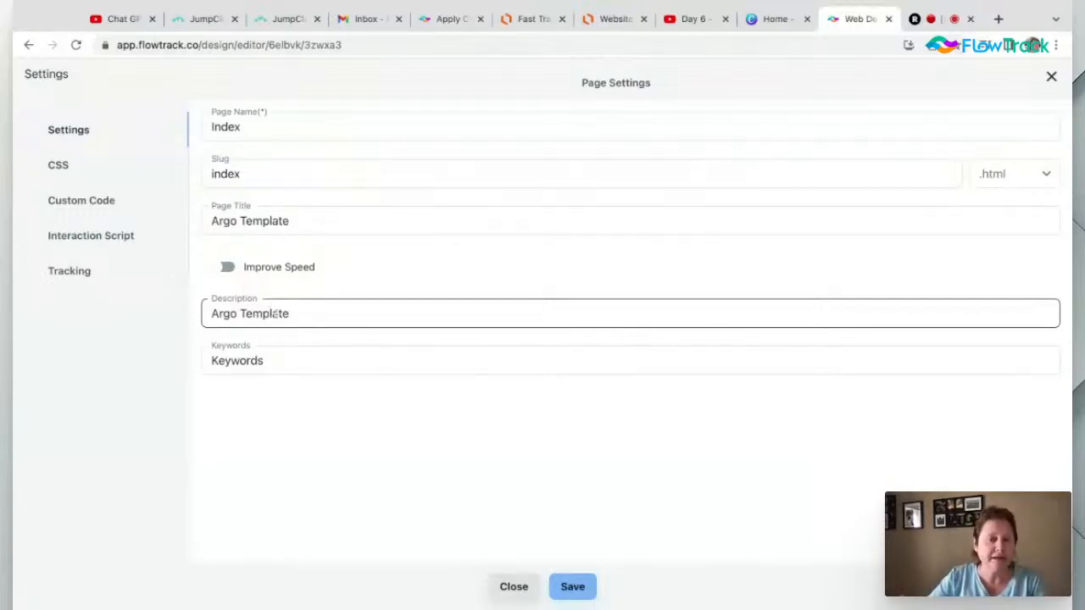
left_click(267, 361)
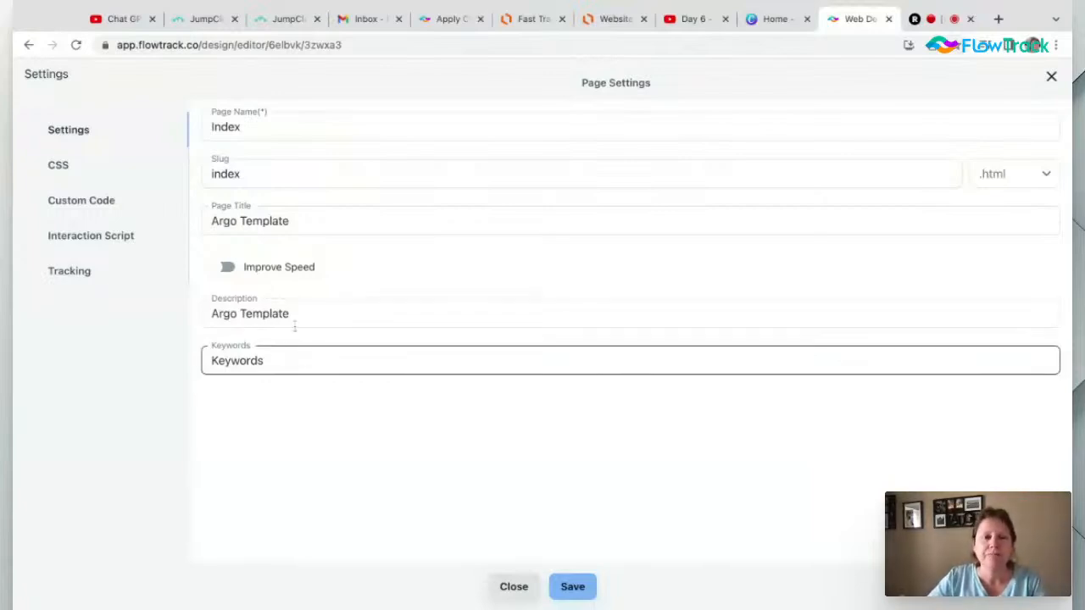
left_click(234, 267)
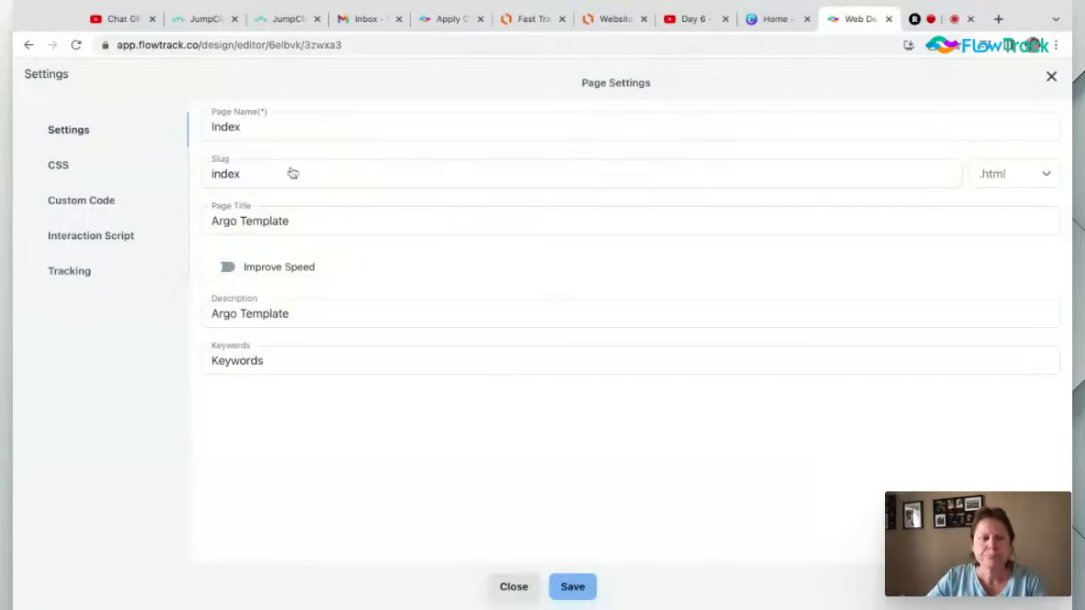
Rename the Index page to "Fast Track with FlowTrack" and save the page settings
double_click(241, 128)
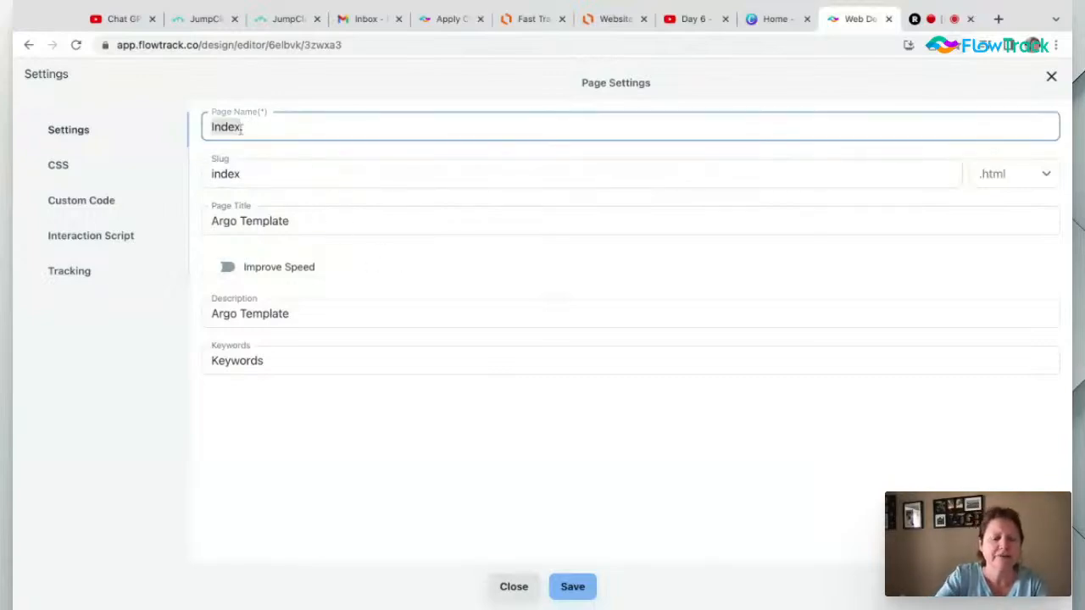
type("Fast Trac")
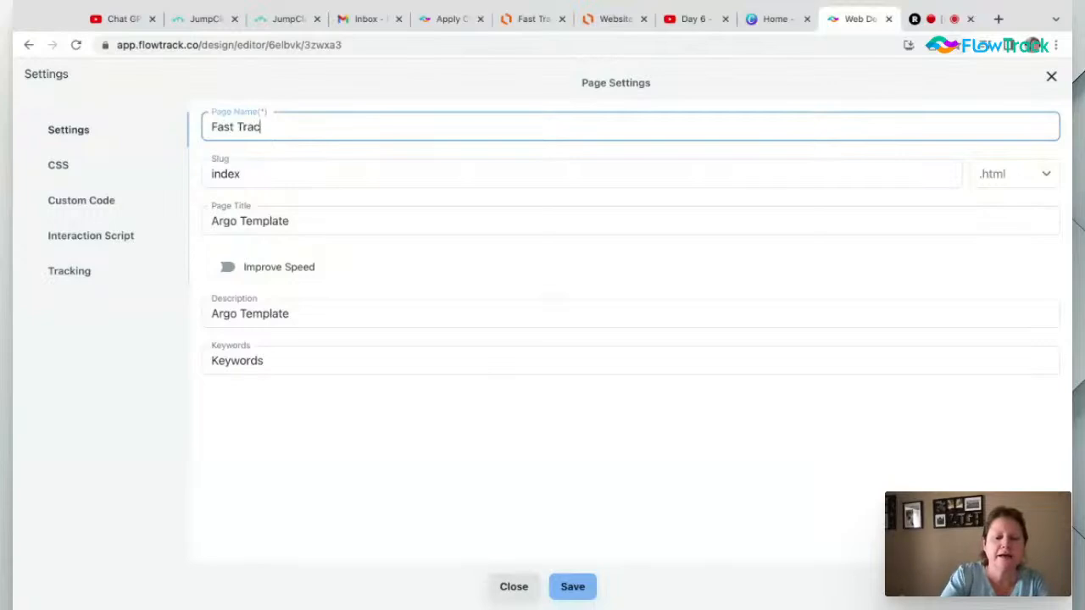
type("k with FkowT")
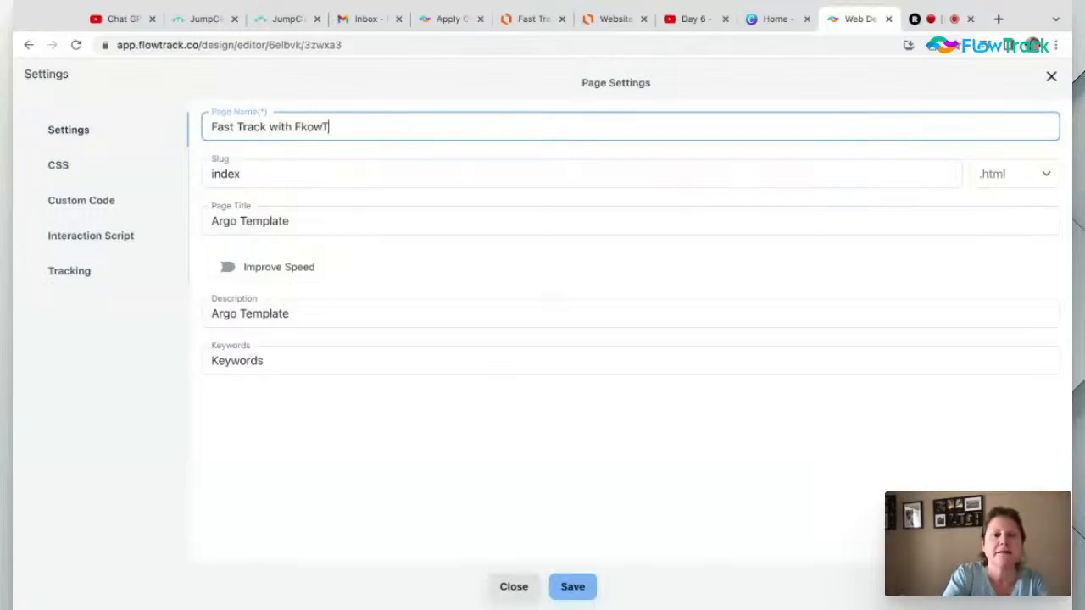
key("BackSpace")
key("BackSpace")
key("BackSpace")
key("BackSpace")
type("lowtr")
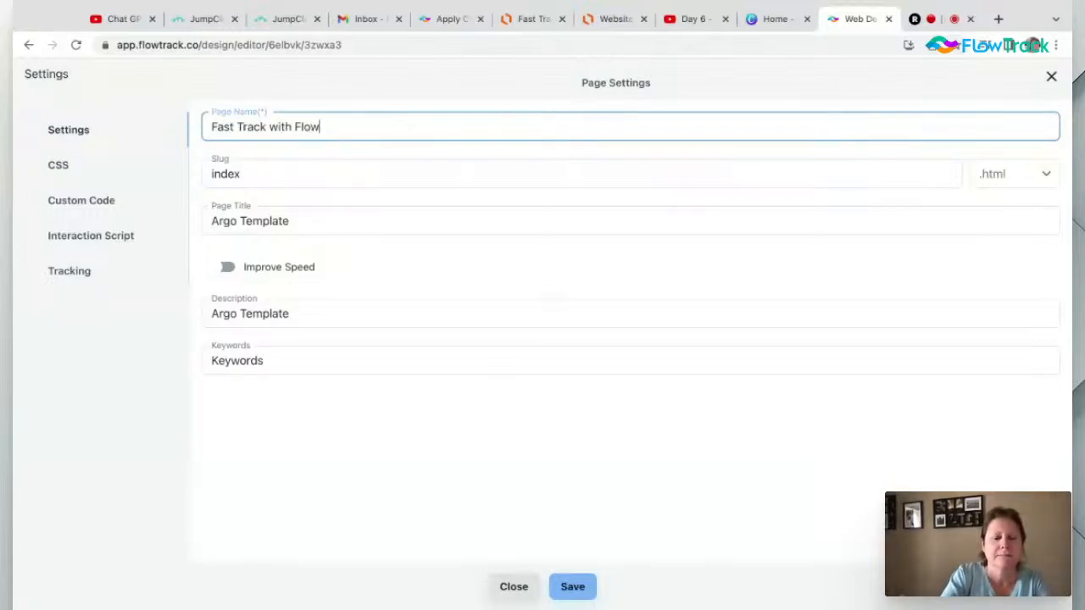
key("BackSpace")
key("BackSpace")
type("Trac")
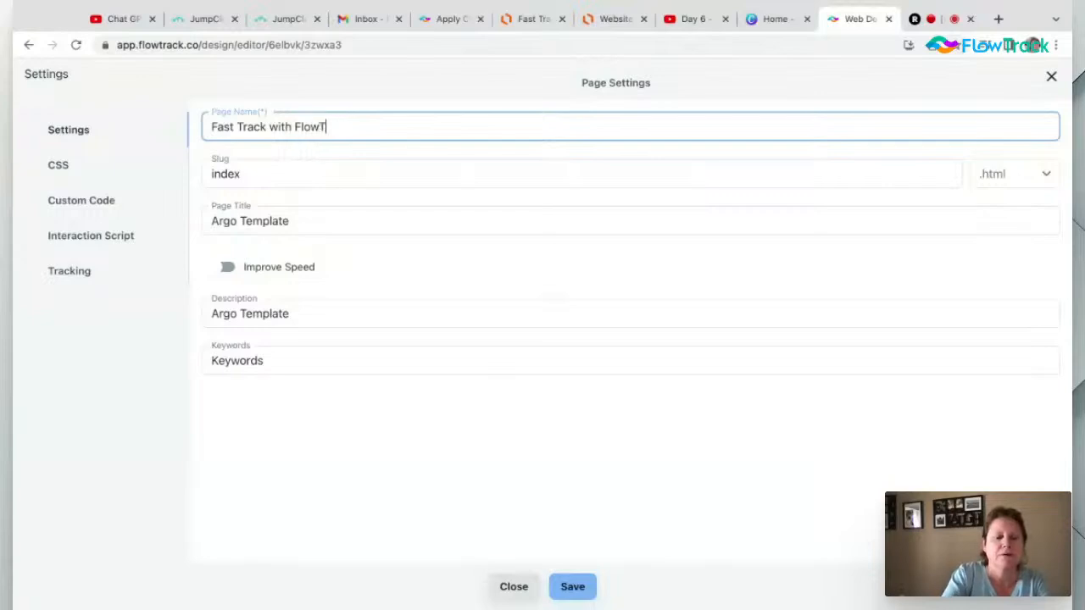
type("k")
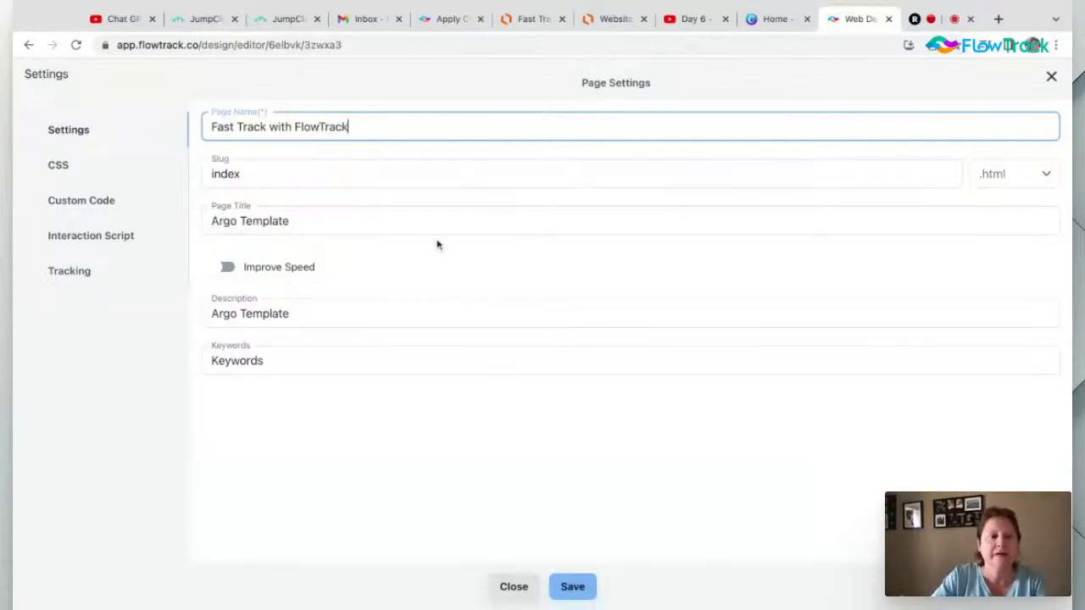
left_click(578, 593)
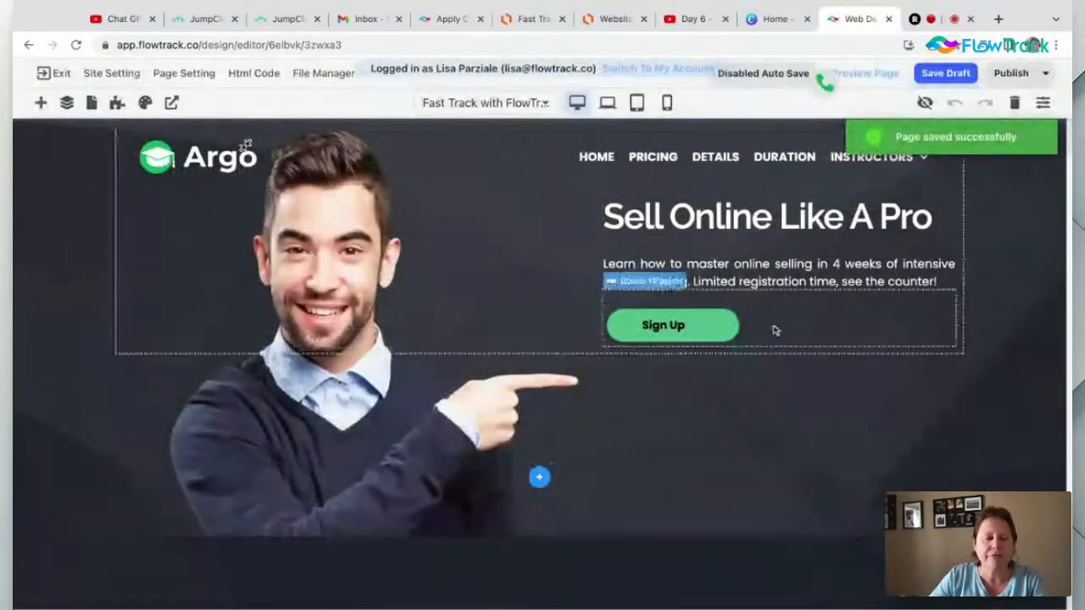
Review the page's CSS with its !important color rule, custom code, interaction script and tracking settings, and save the page settings
left_click(183, 75)
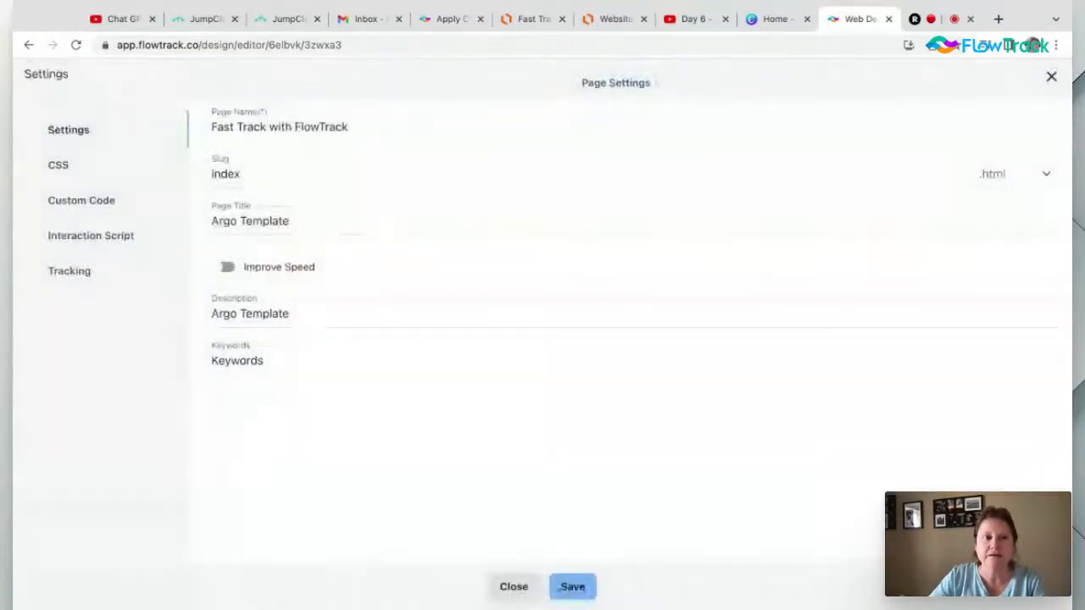
left_click(58, 165)
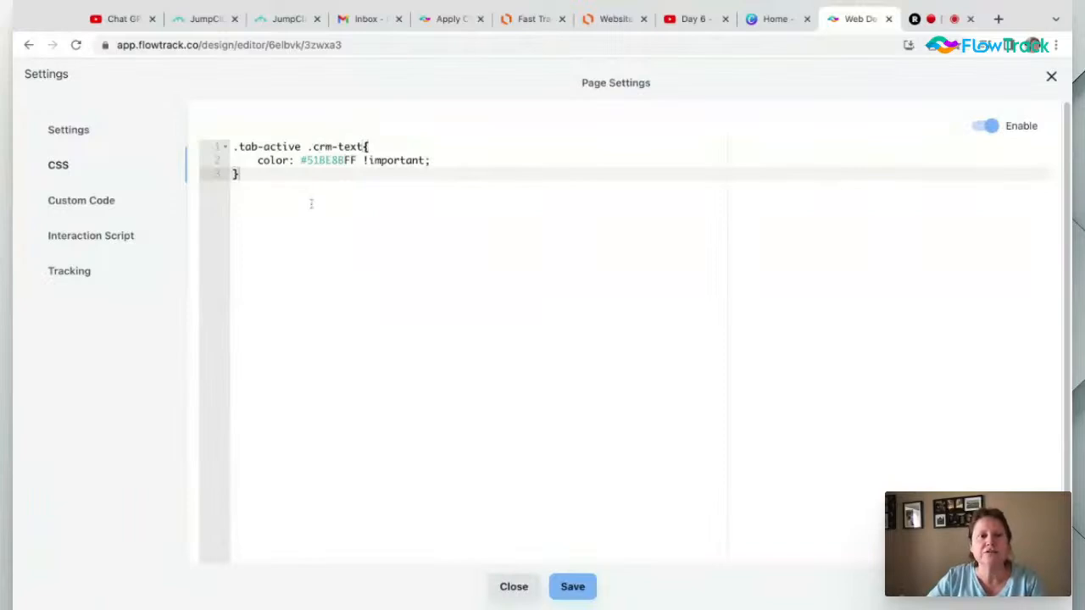
left_click(363, 160)
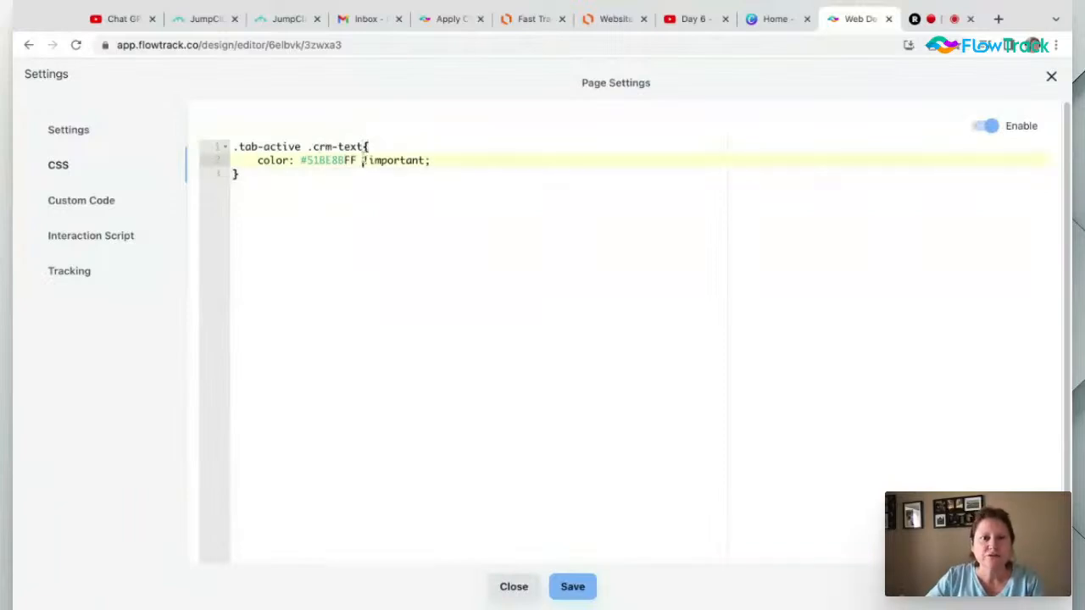
left_click_drag(363, 160, 431, 160)
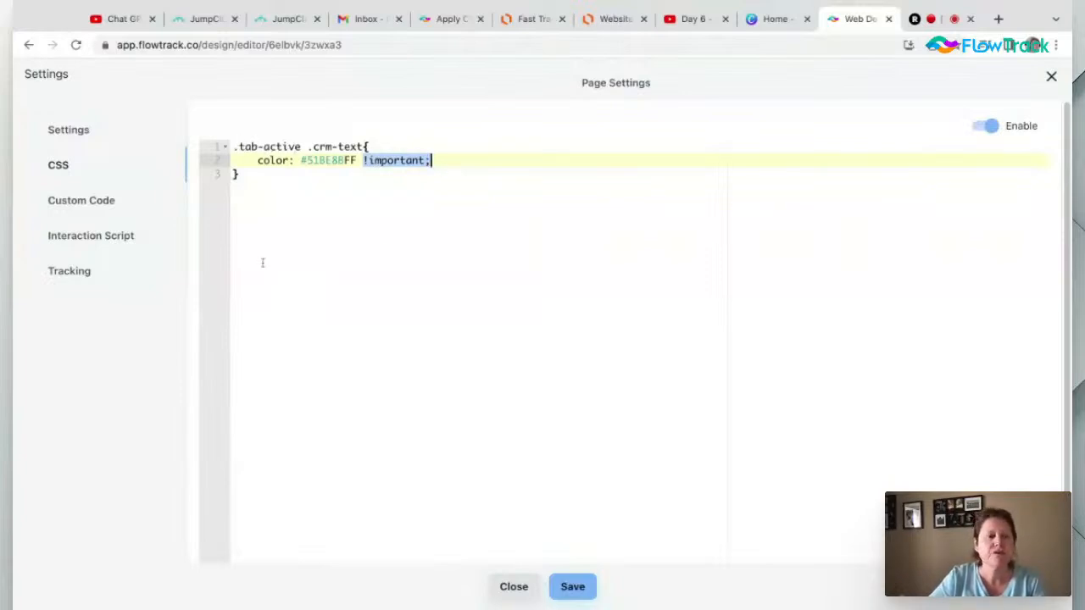
left_click(113, 208)
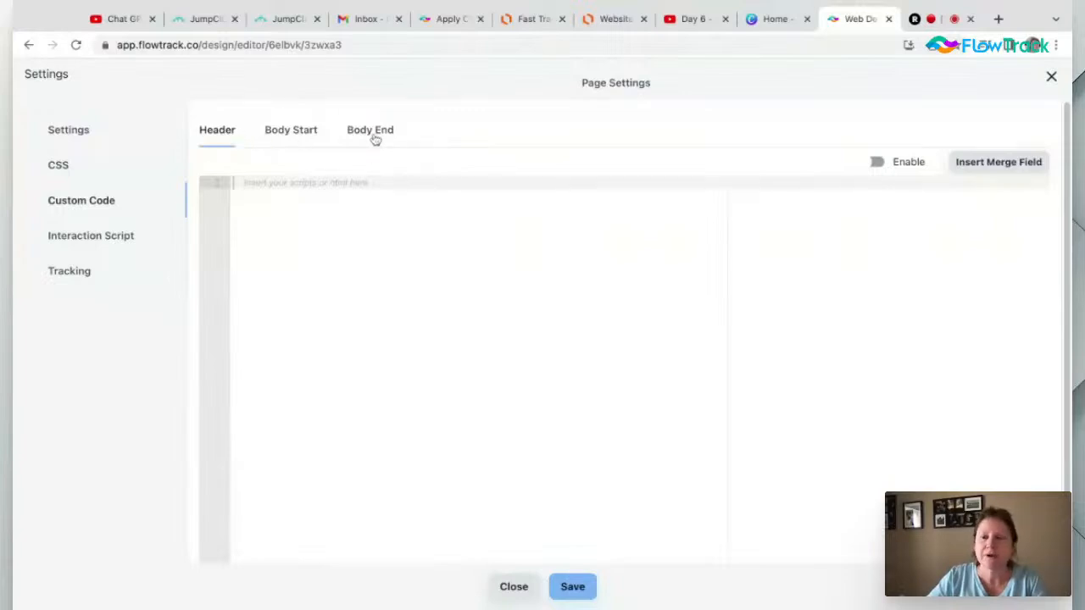
left_click(106, 243)
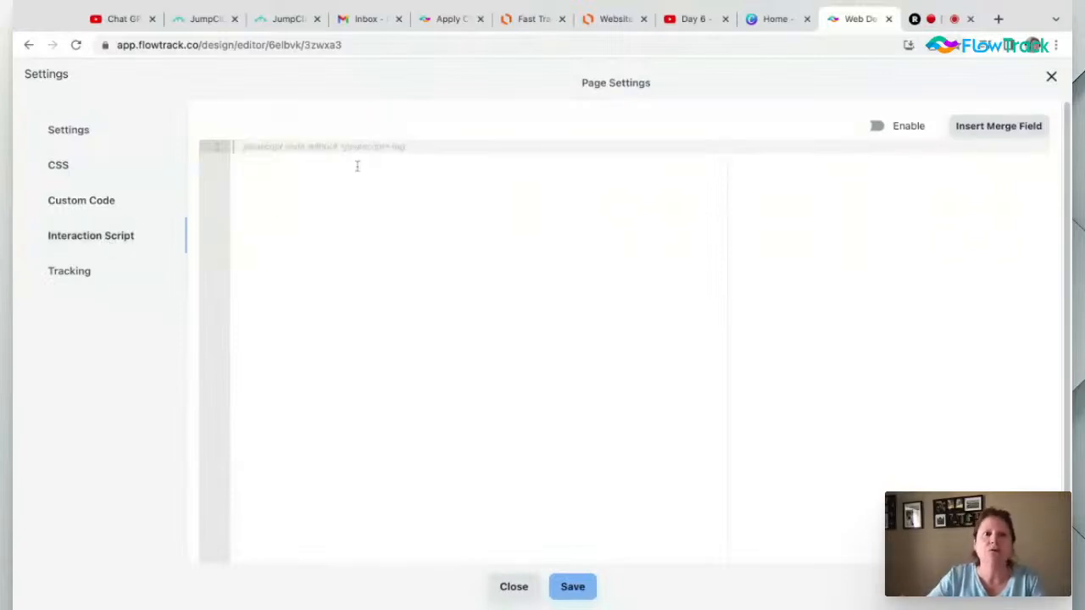
left_click(68, 278)
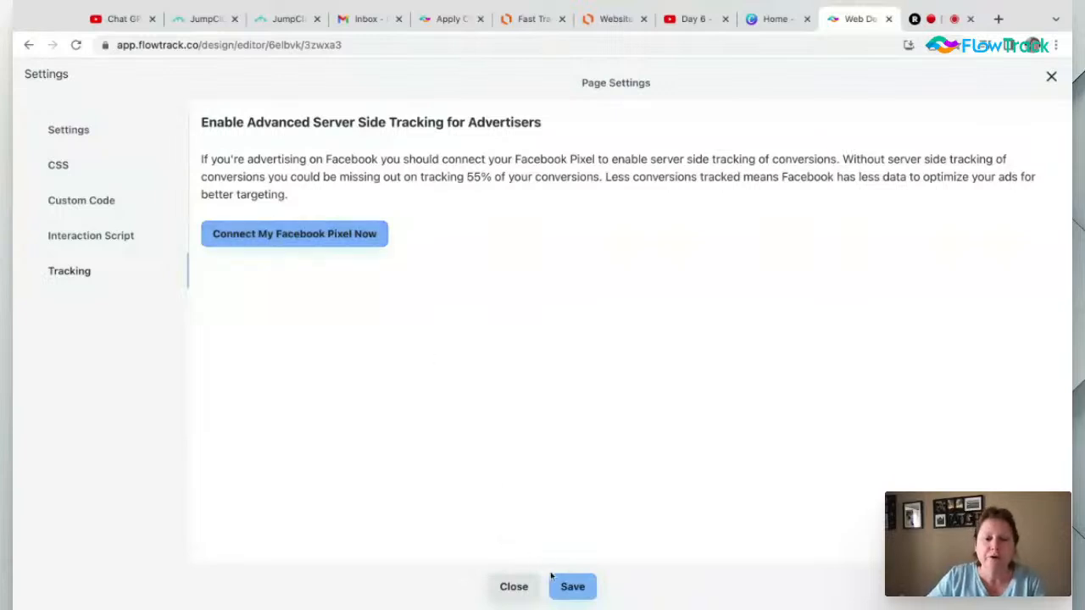
left_click(573, 587)
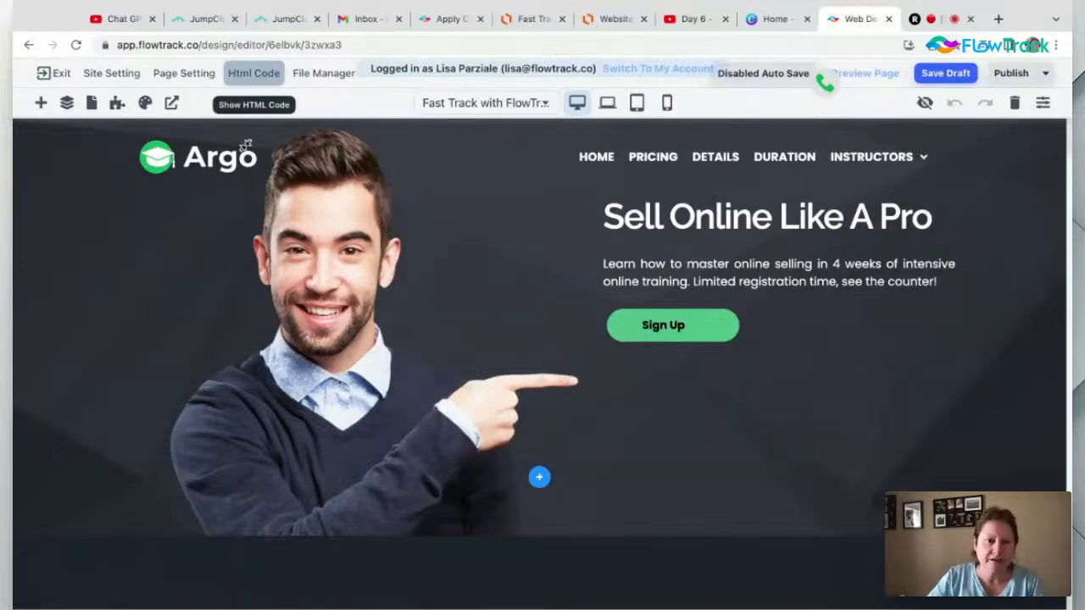
Show the page's HTML and CSS code and look through the HTML
left_click(253, 73)
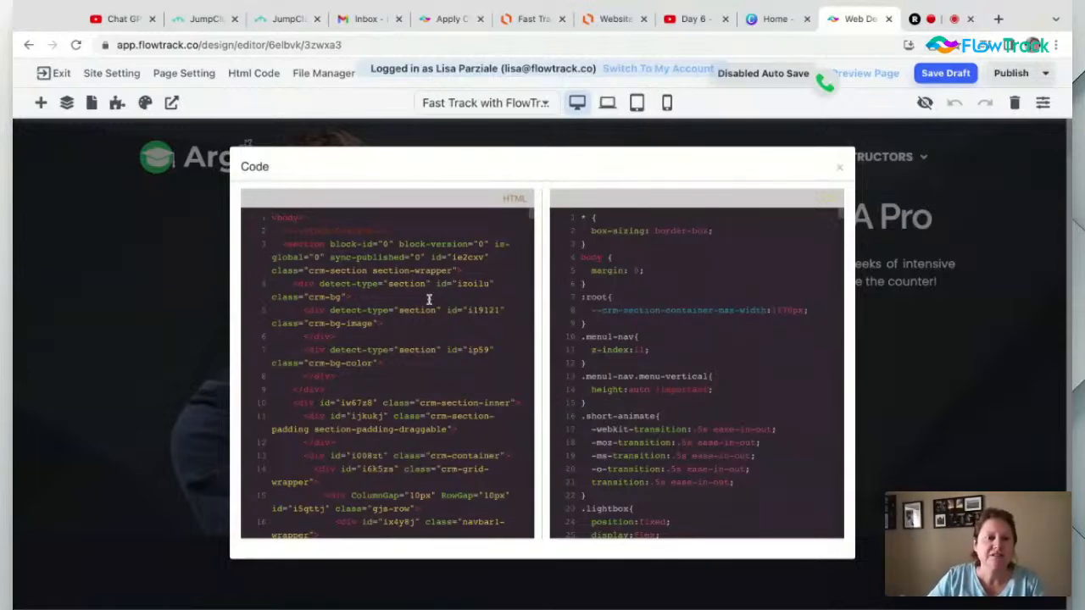
scroll(322, 305, "down", 10)
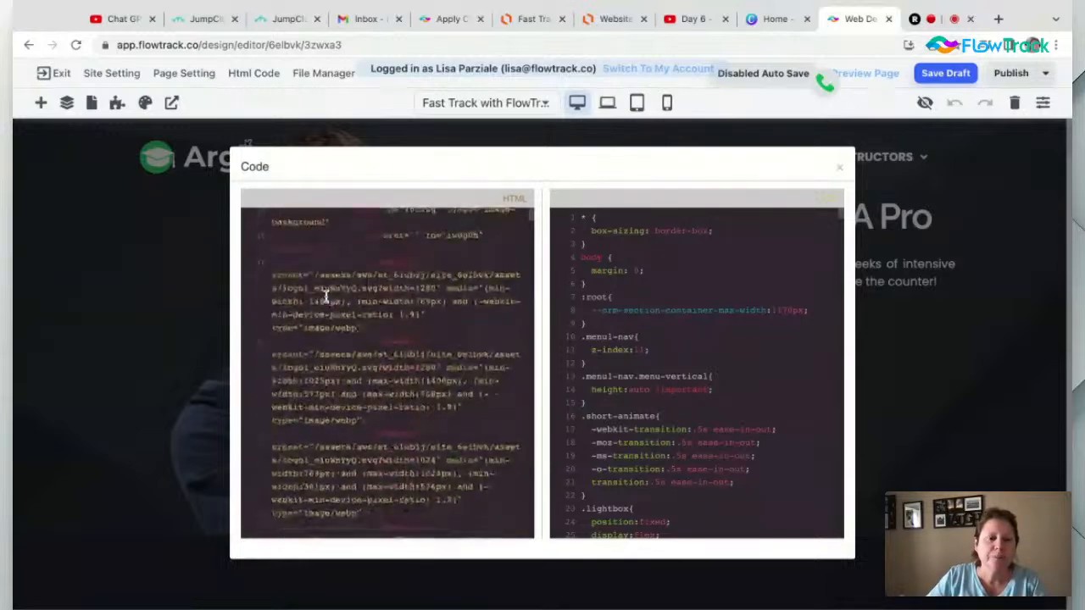
scroll(325, 296, "down", 10)
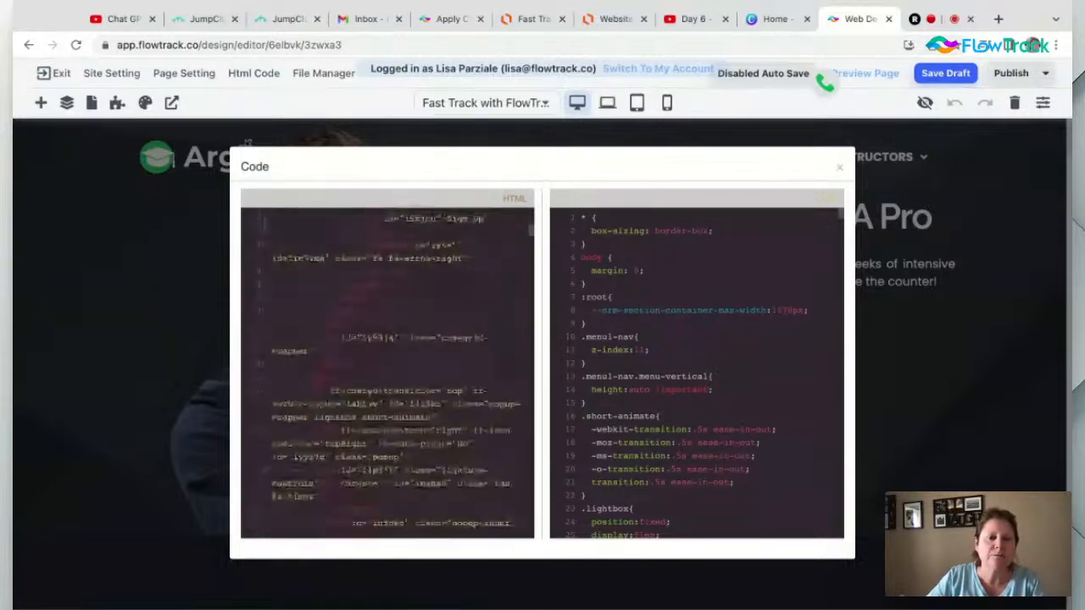
Look through the page's CSS code and close the code window
scroll(629, 351, "down", 5)
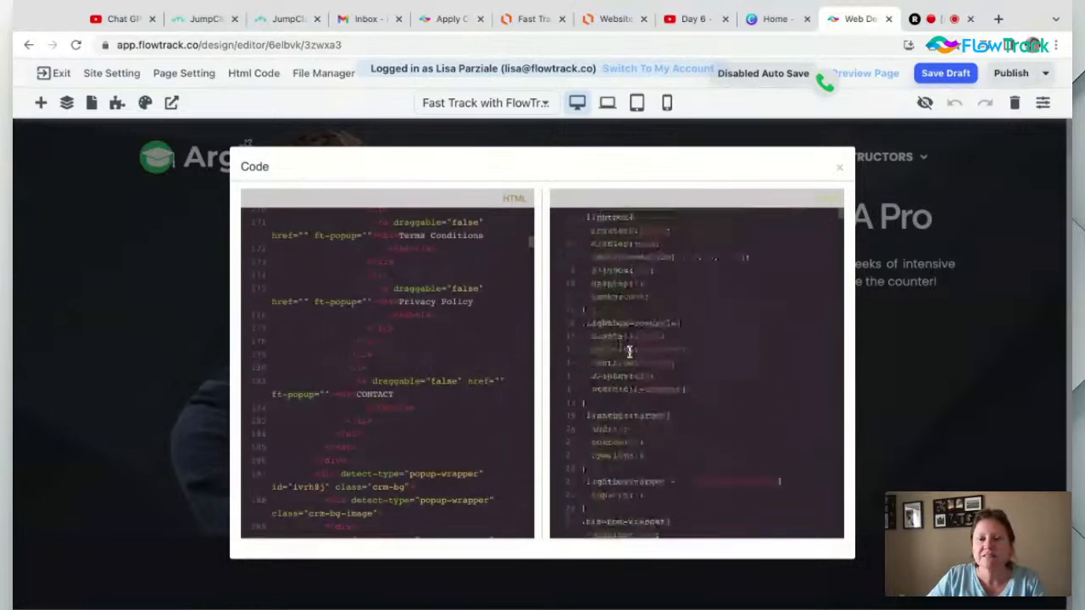
scroll(629, 351, "down", 5)
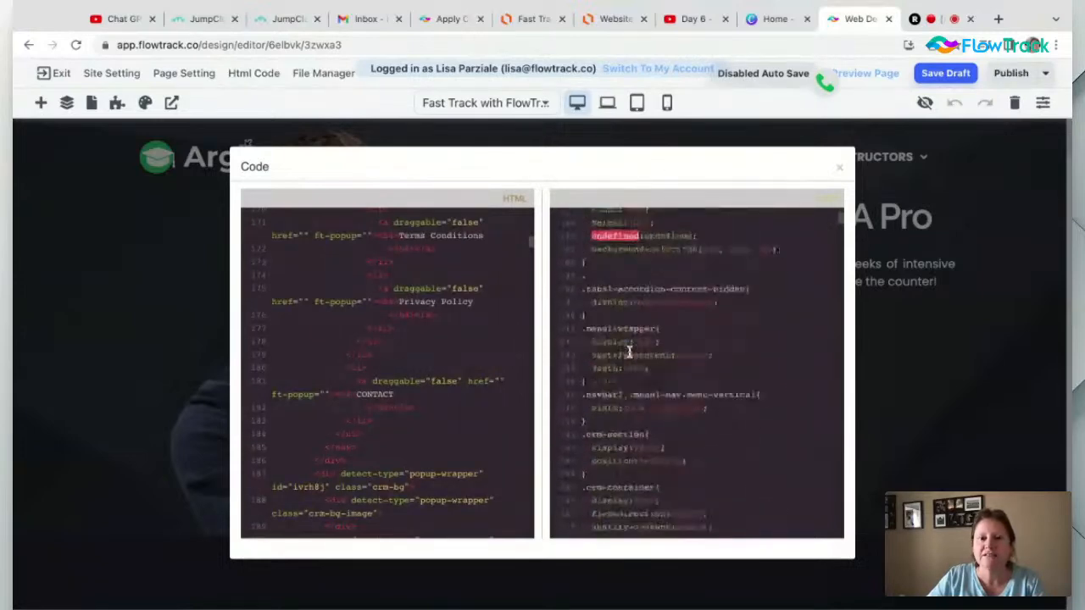
left_click(840, 168)
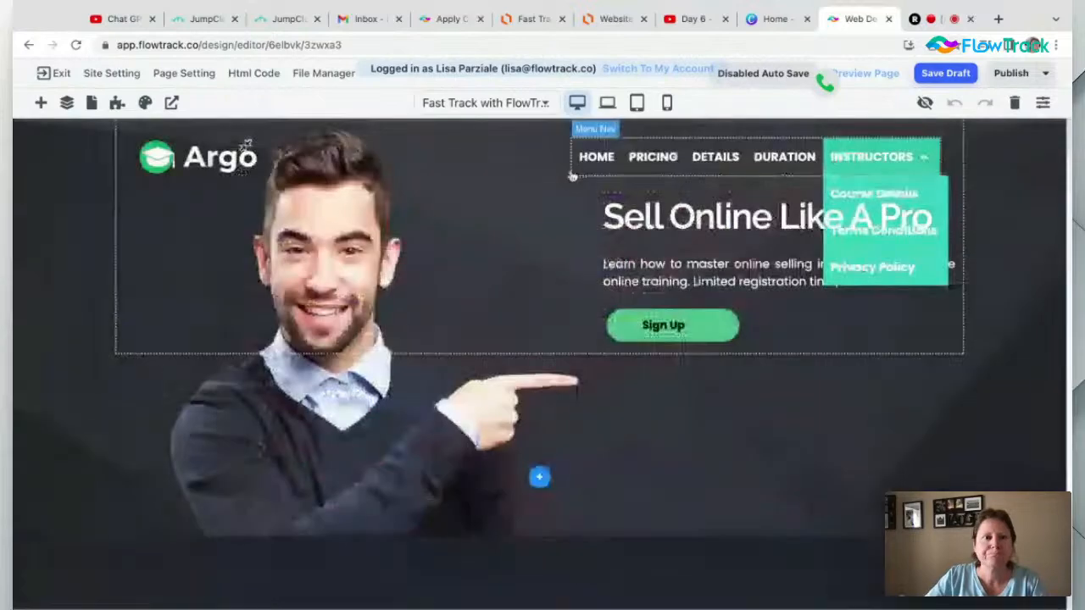
Open the site's file manager, browse the site assets and the system assets, and close it
left_click(321, 76)
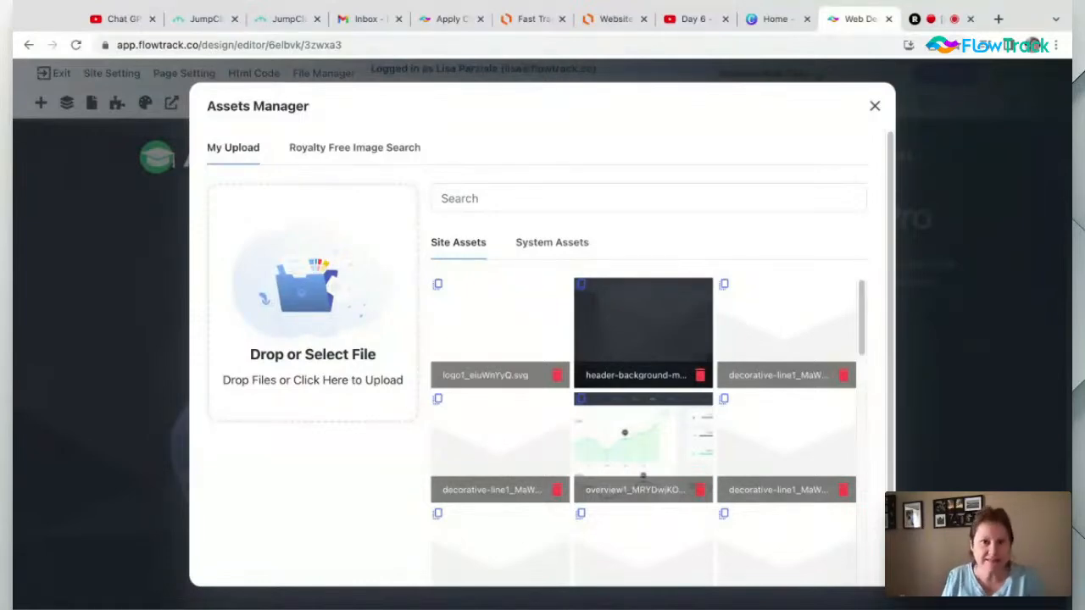
scroll(574, 373, "down", 5)
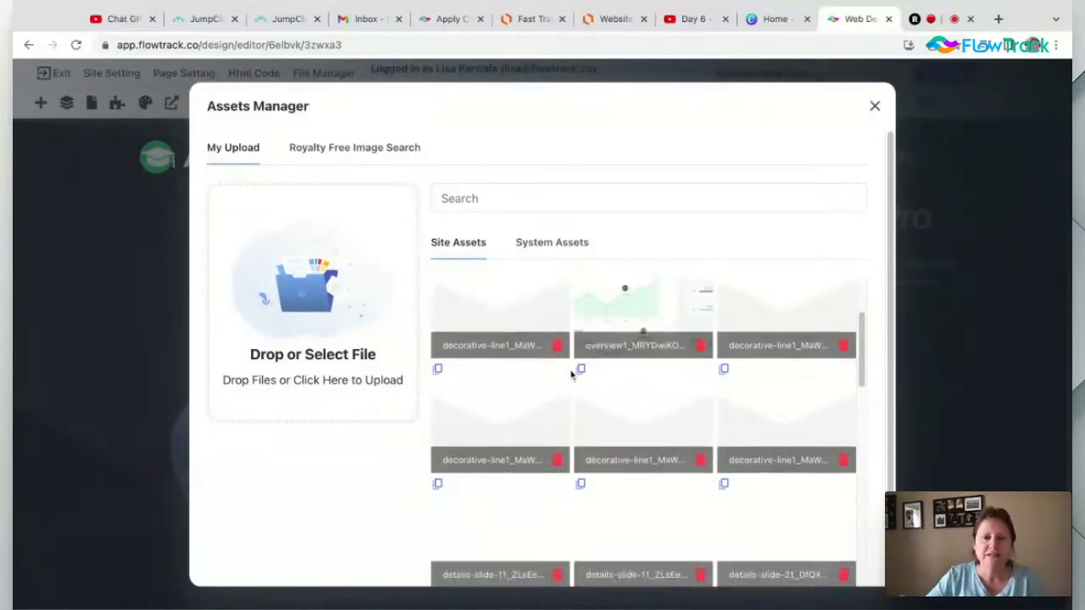
scroll(570, 375, "down", 5)
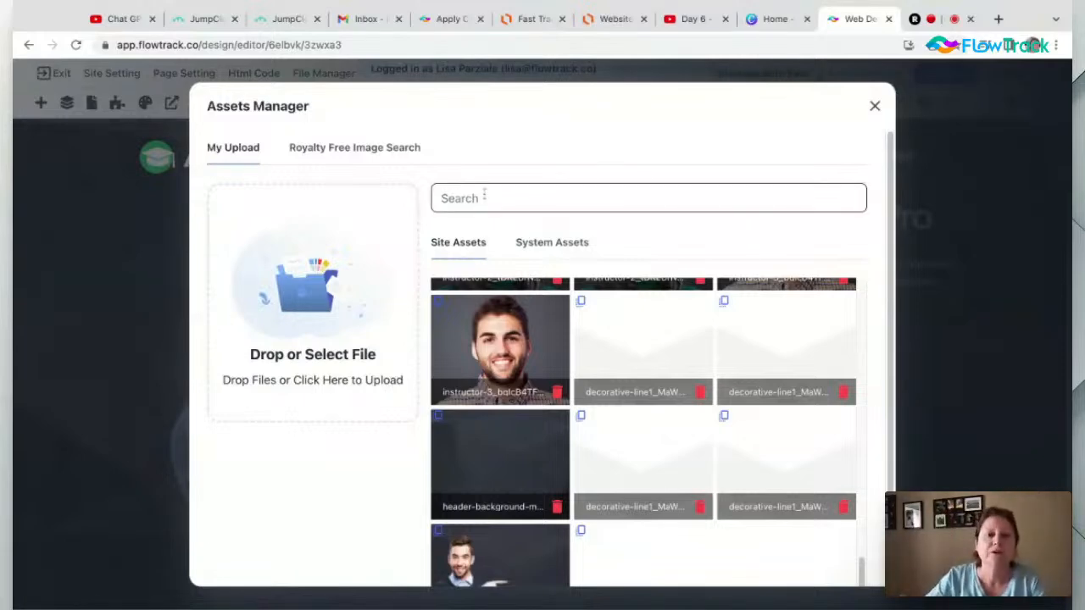
left_click(567, 252)
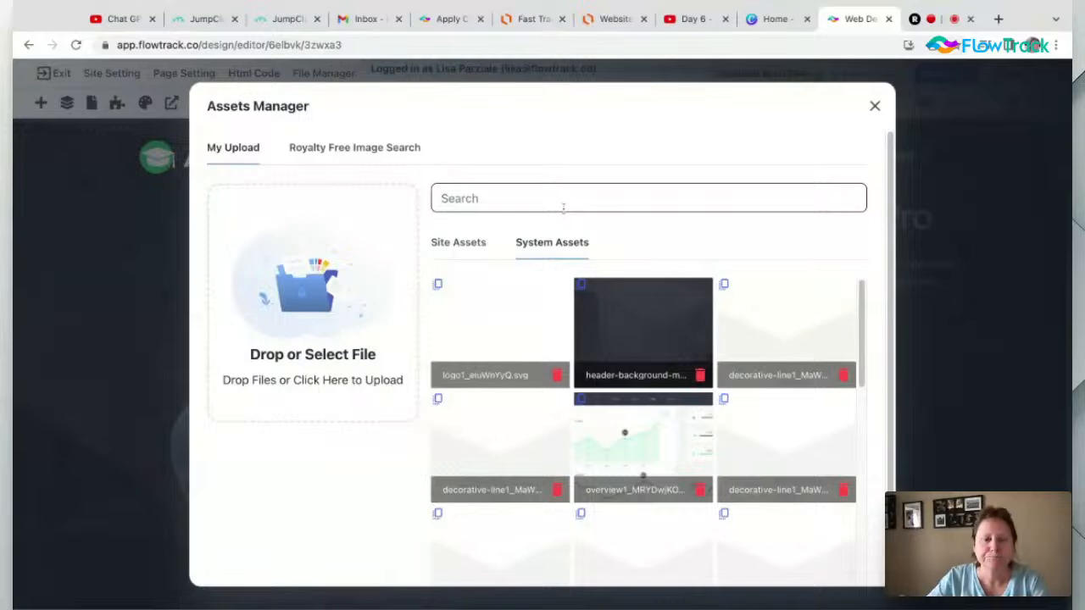
left_click(874, 108)
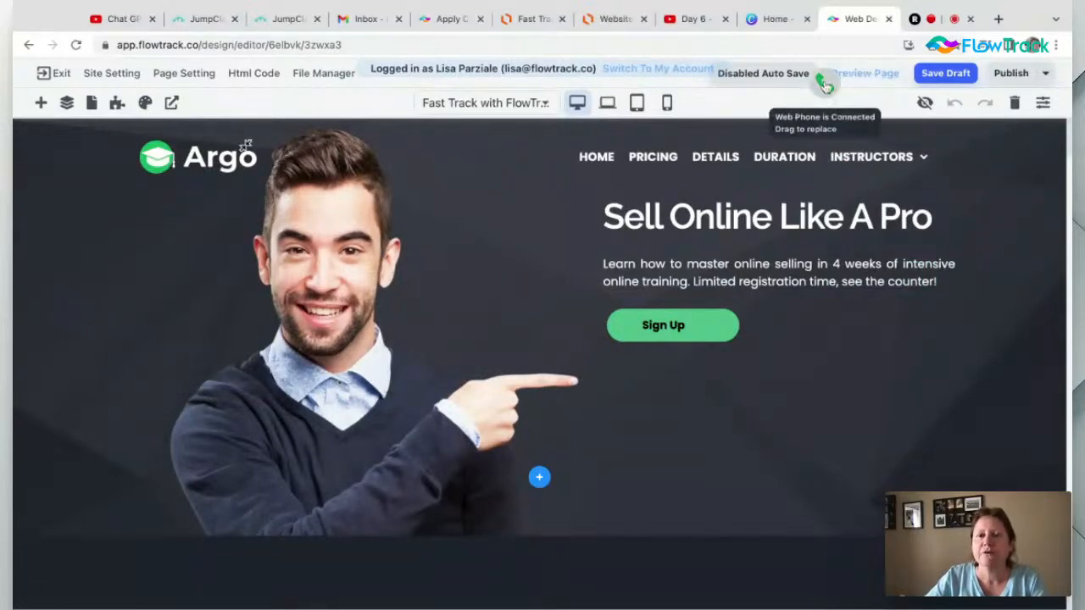
Move the floating web phone widget clear of the Preview Page option and preview the page
left_click_drag(794, 85, 1066, 74)
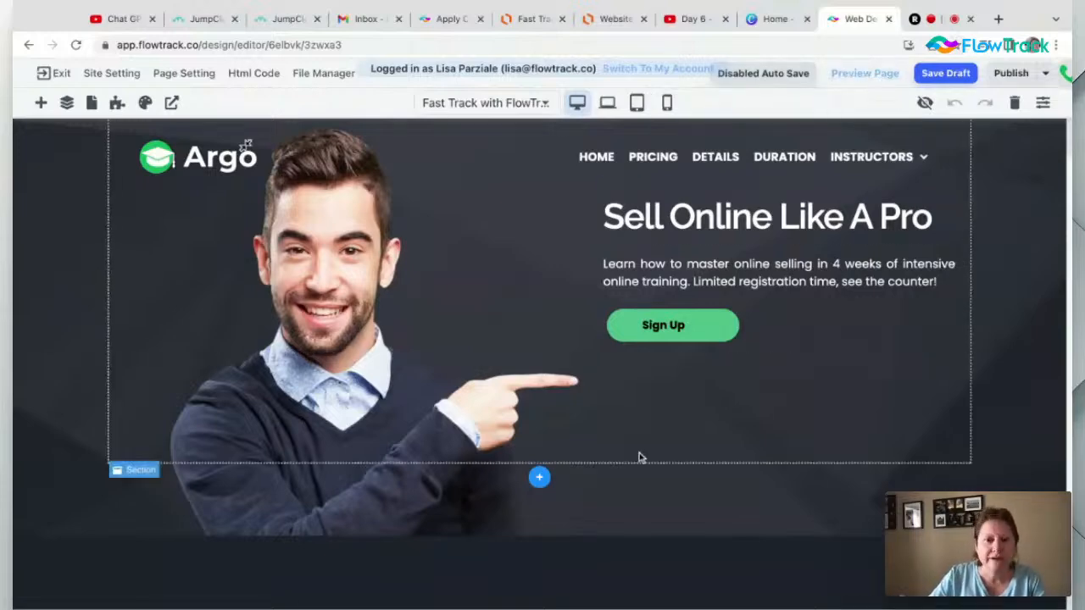
left_click(866, 73)
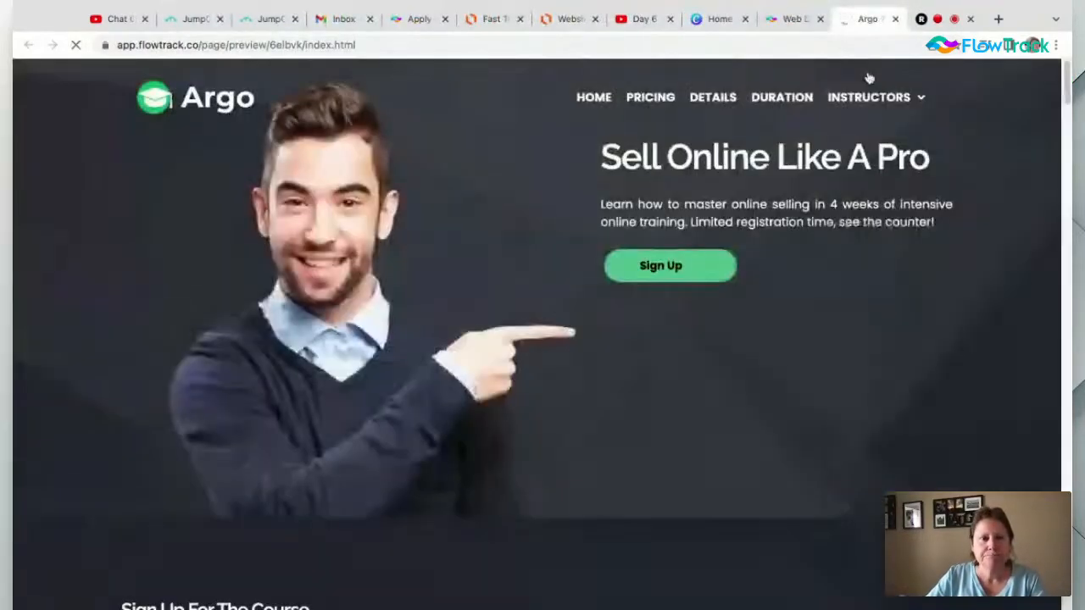
Look through the previewed page from the hero down to the contact and footer sections, including Duration and Details, and return to its beginning
scroll(712, 317, "down", 15)
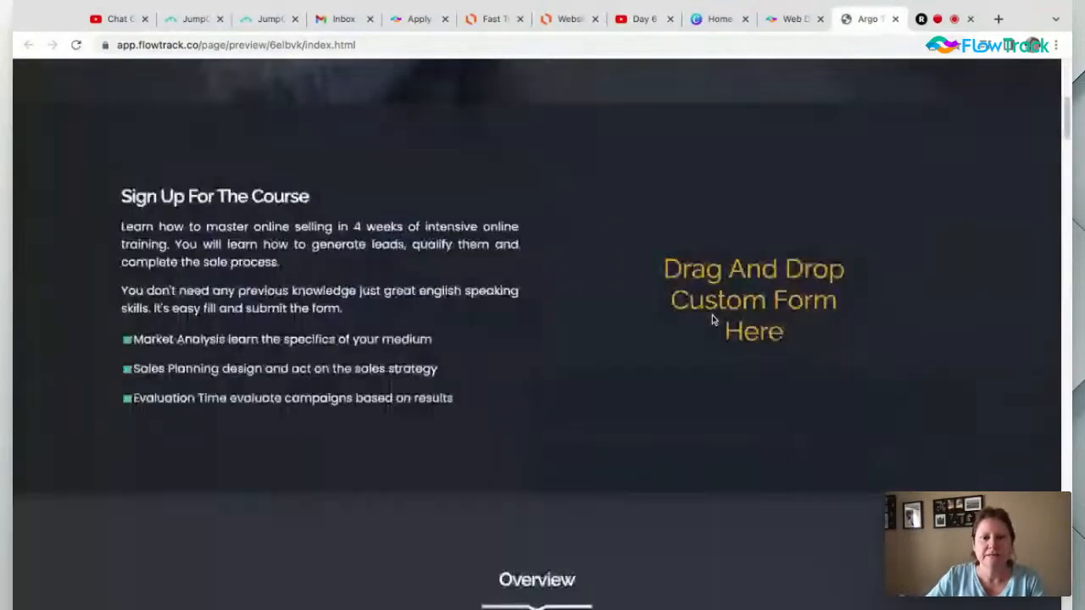
scroll(712, 317, "down", 20)
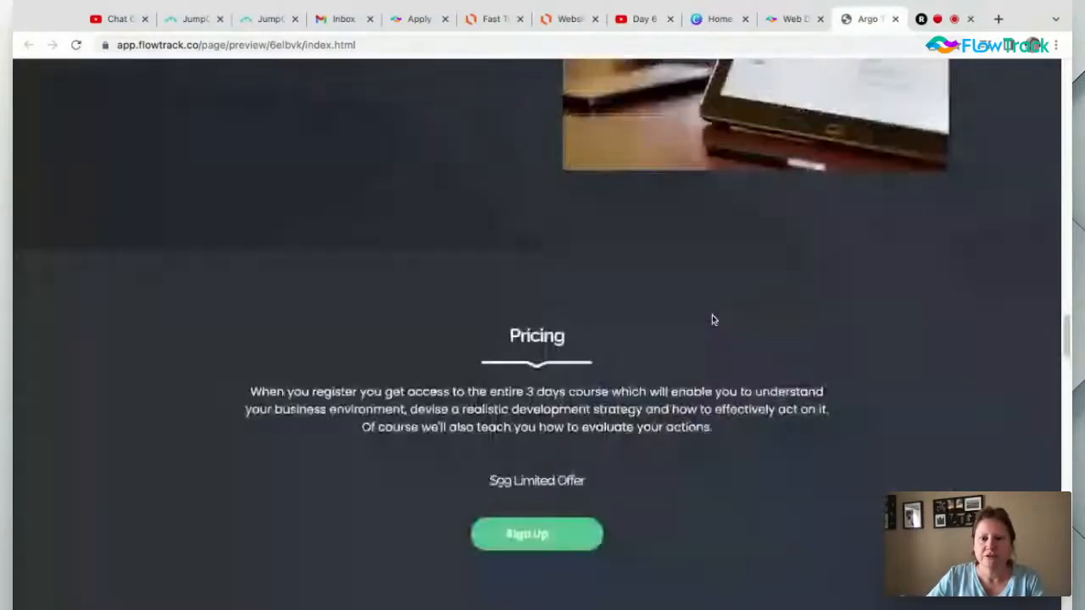
scroll(712, 317, "down", 20)
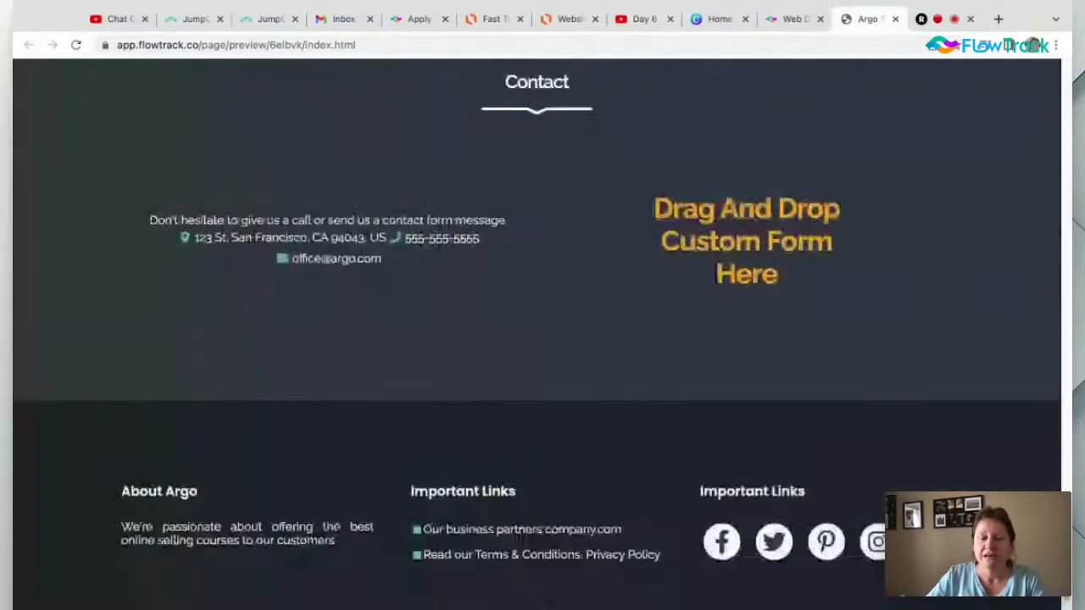
scroll(712, 317, "up", 20)
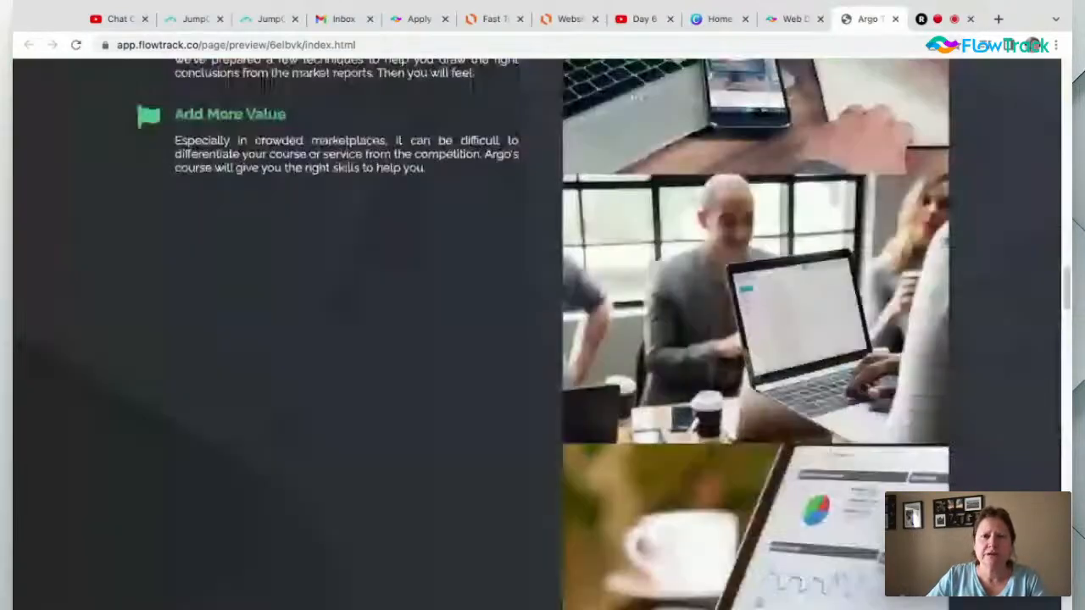
scroll(537, 334, "up", 15)
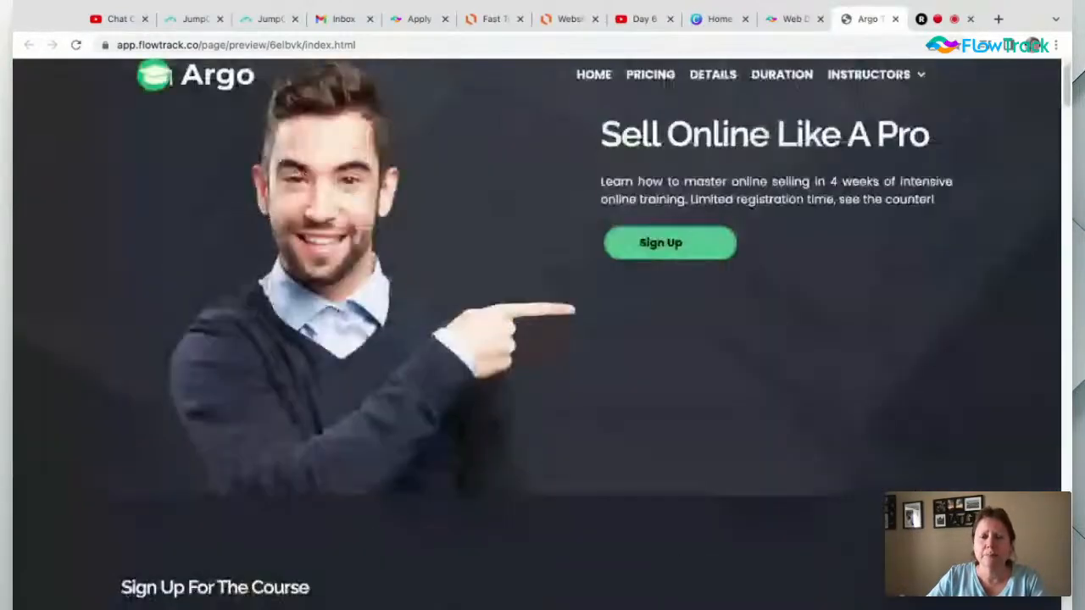
scroll(259, 63, "up", 1)
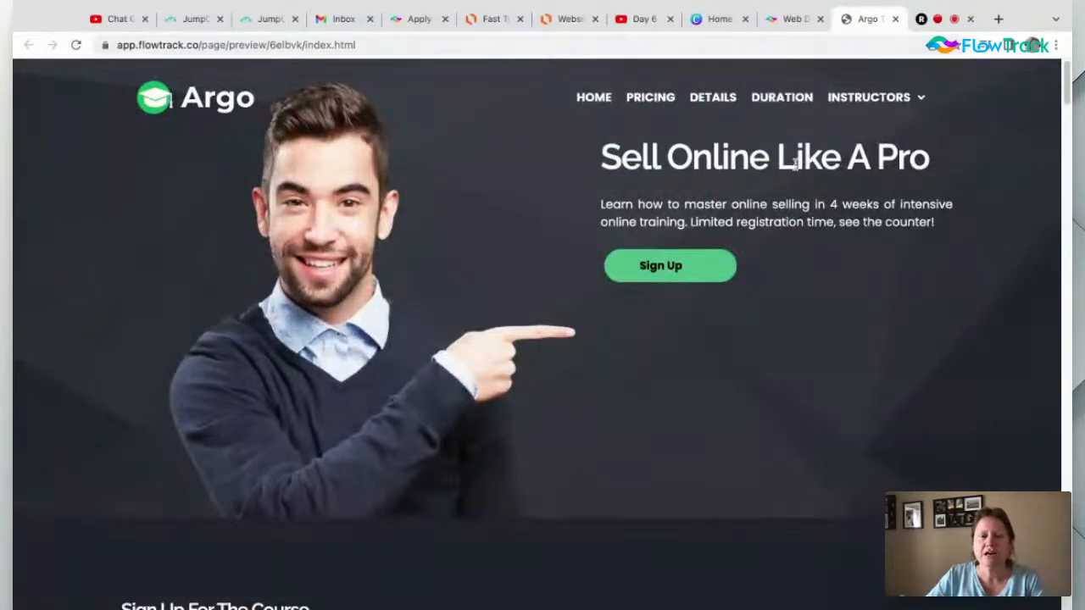
scroll(635, 344, "down", 5)
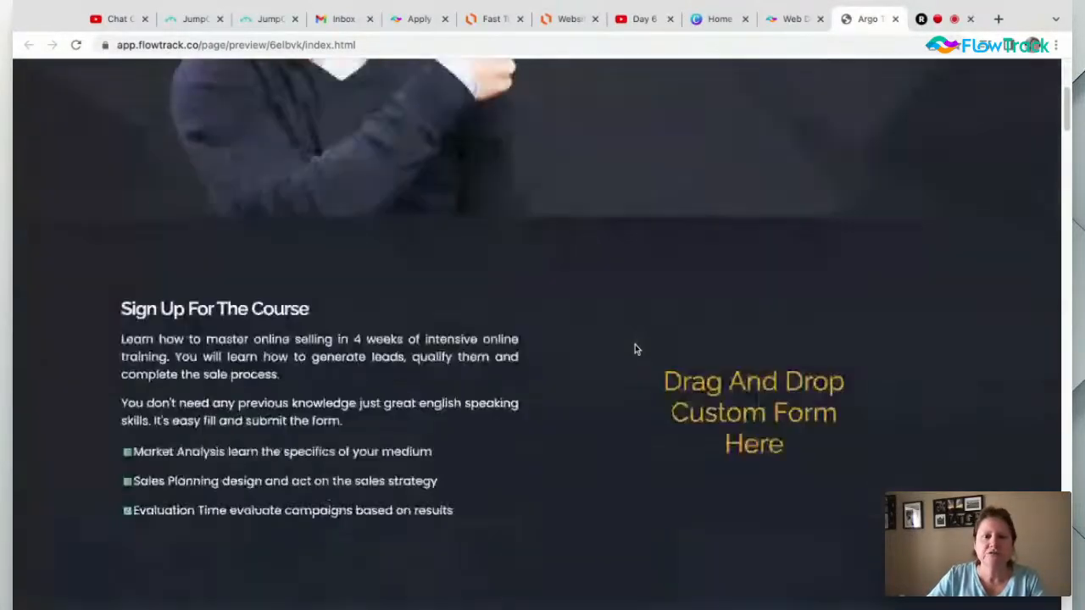
scroll(467, 306, "down", 15)
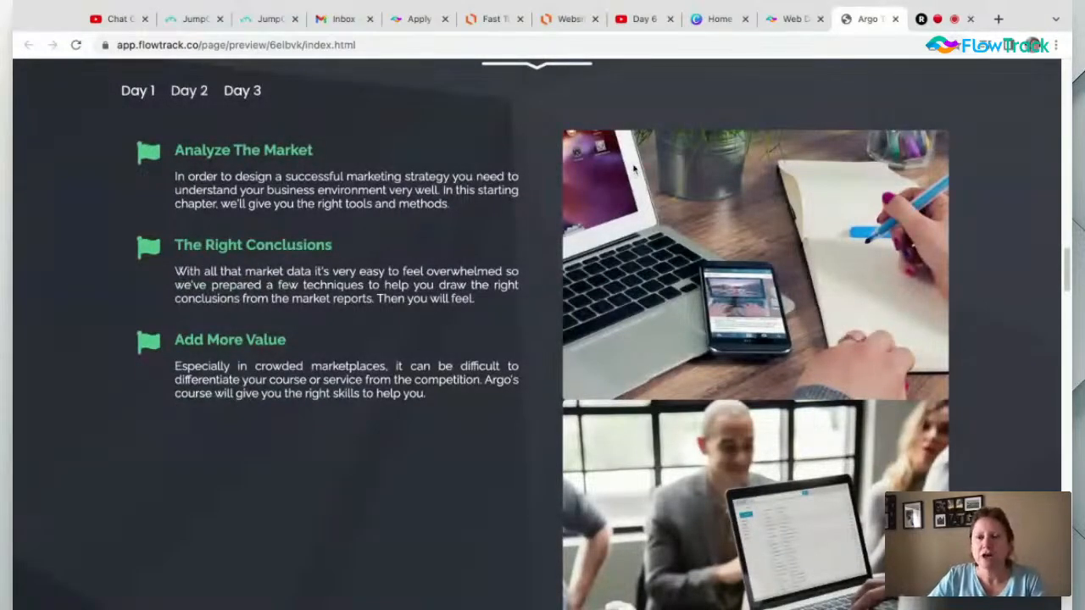
scroll(634, 173, "up", 10)
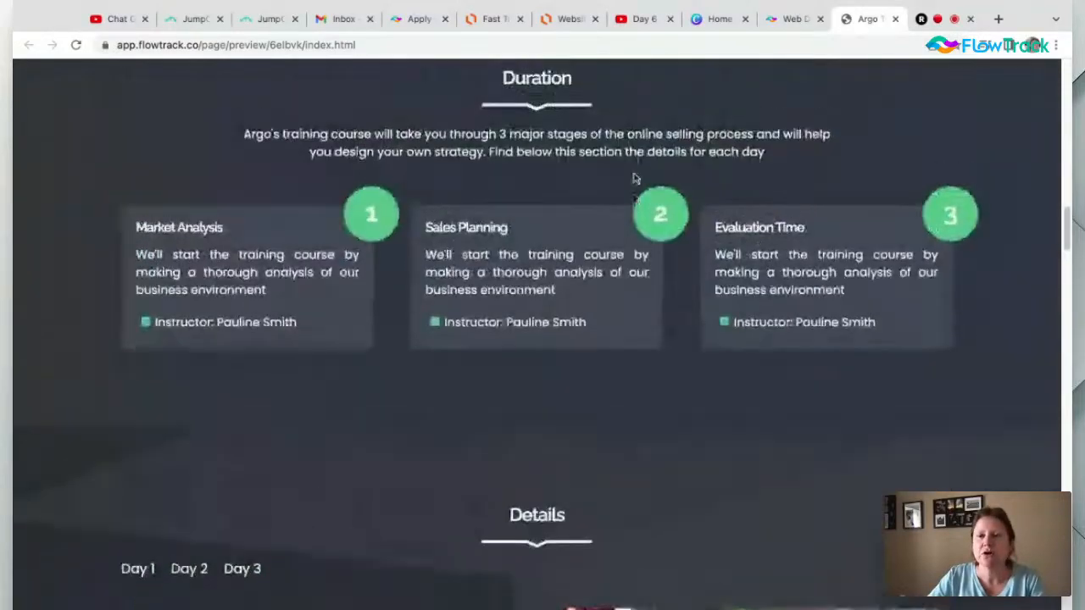
scroll(634, 178, "up", 5)
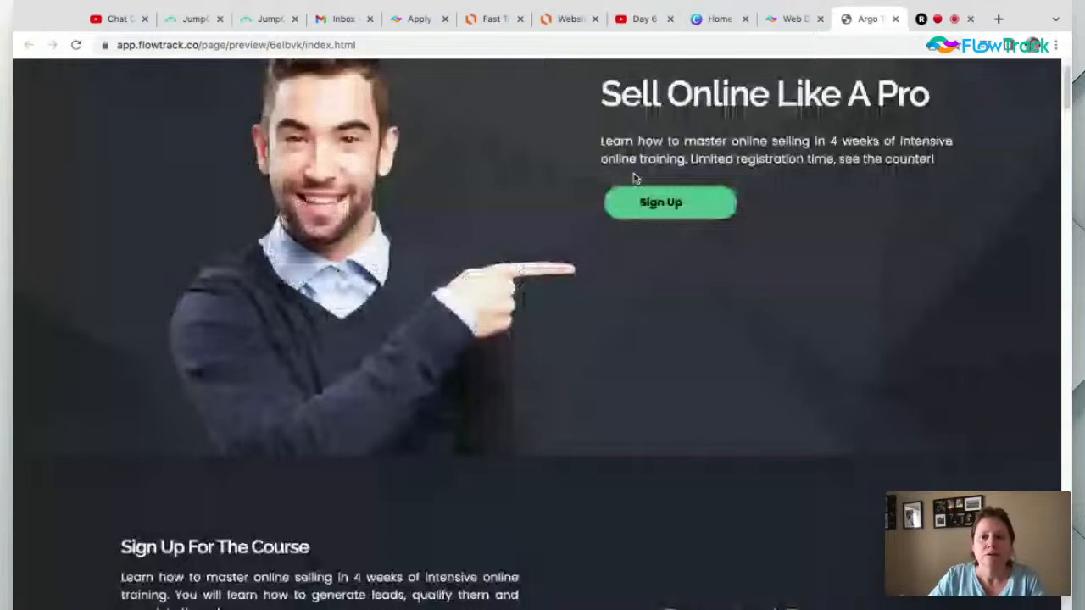
scroll(634, 178, "up", 1)
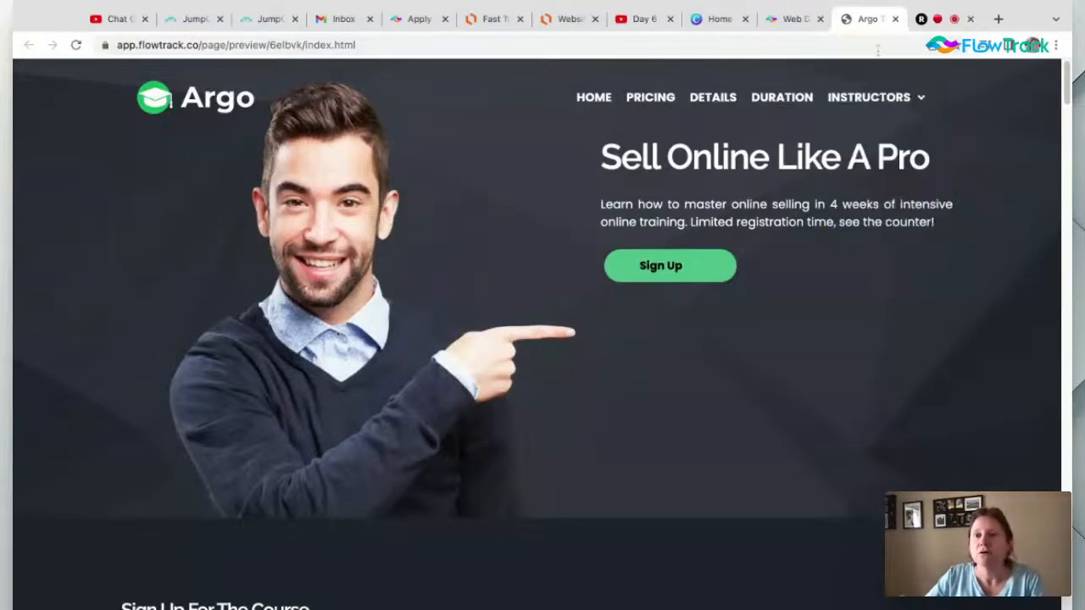
Close the page preview and save the page as a draft in the editor
left_click(897, 19)
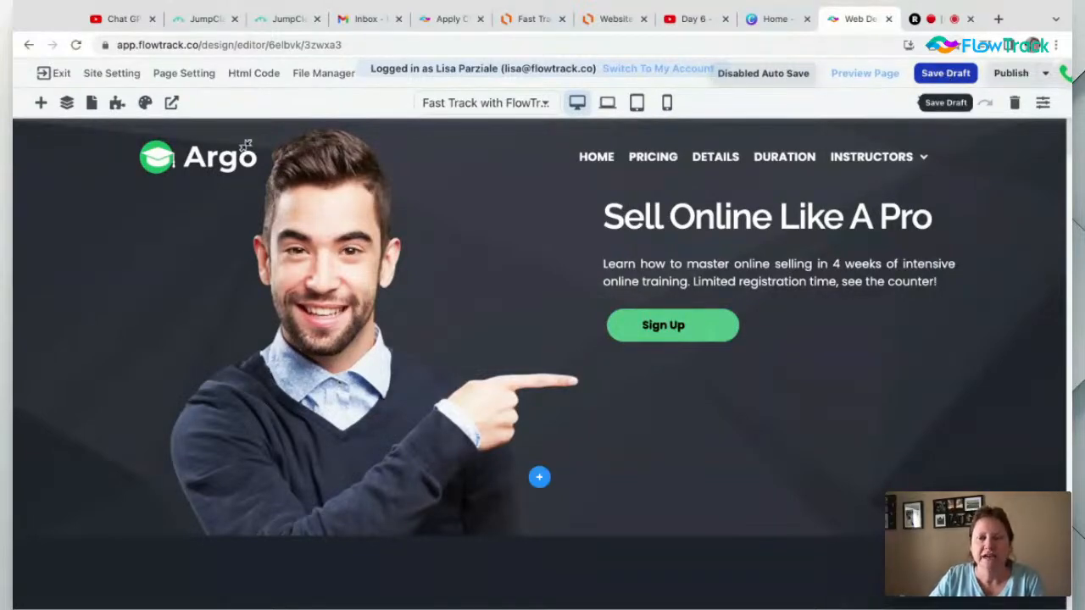
left_click(945, 73)
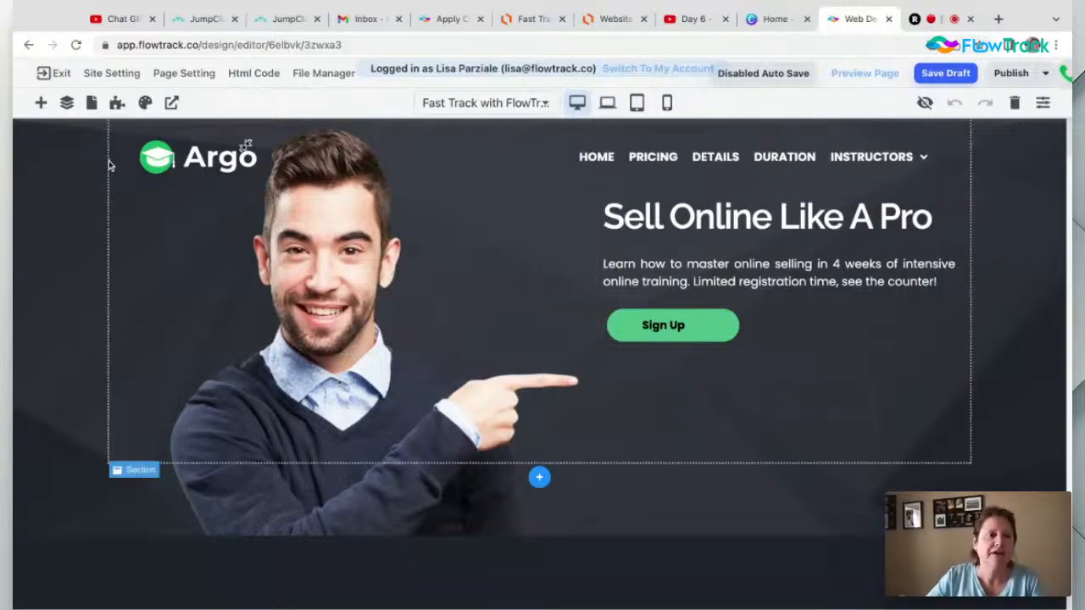
Show the Add Elements blocks, pin them beside the page, unpin them and collapse them
left_click(41, 103)
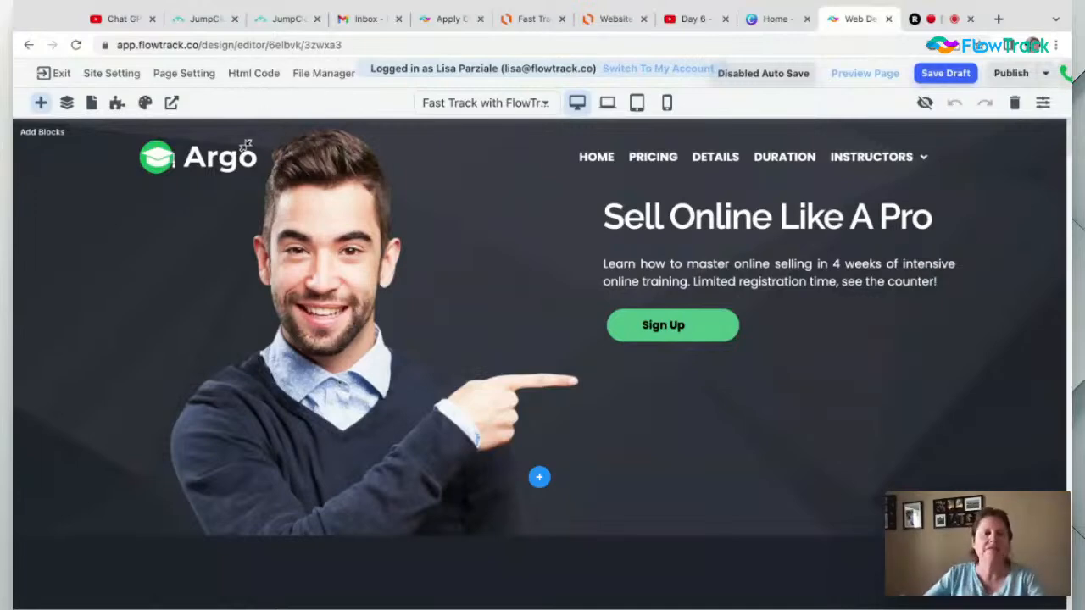
left_click(40, 103)
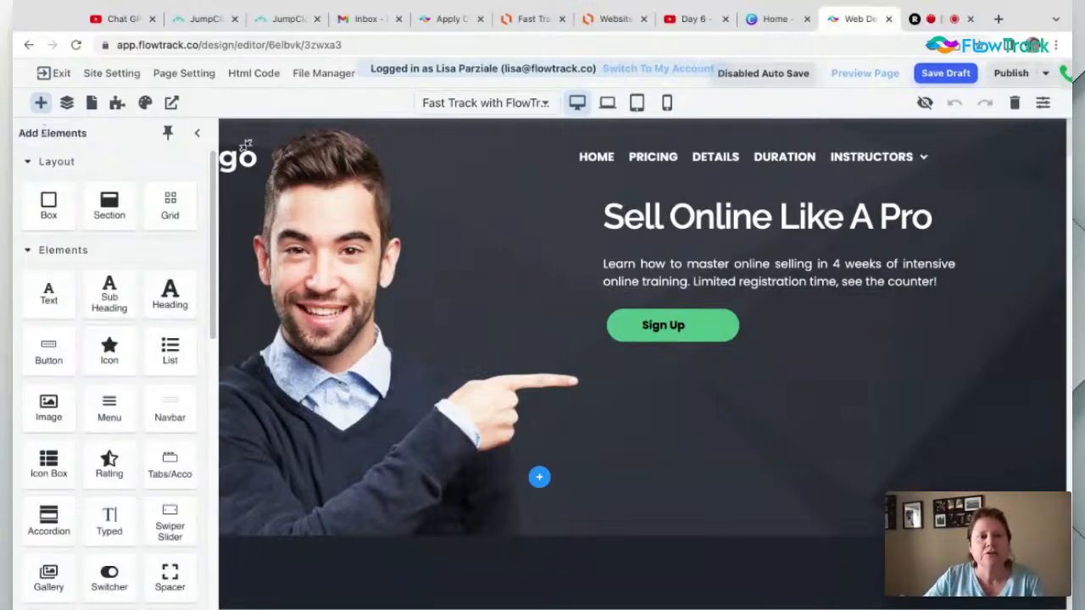
left_click(170, 136)
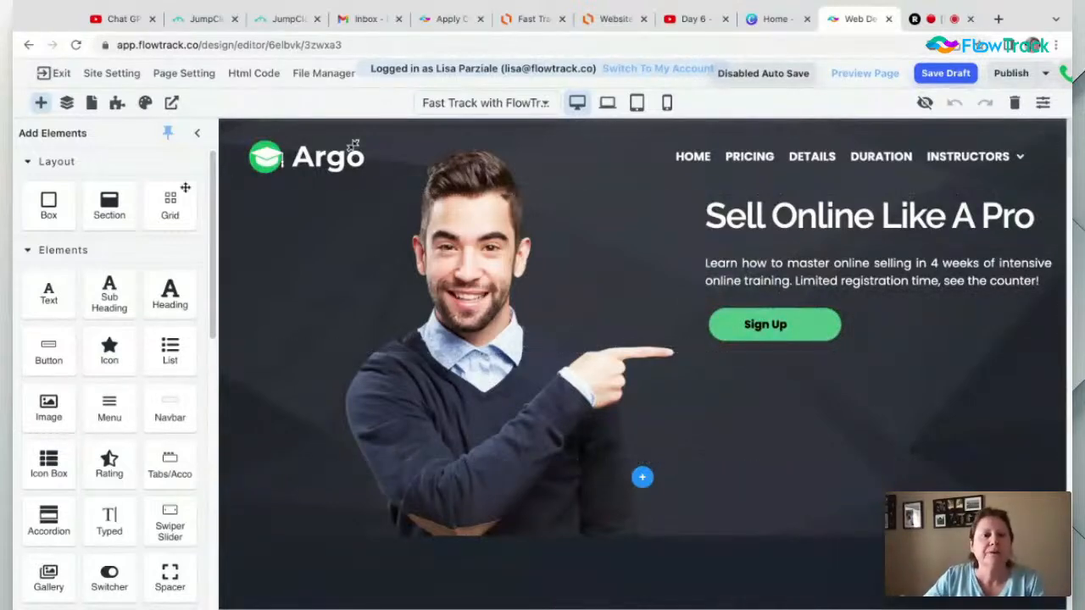
left_click(168, 136)
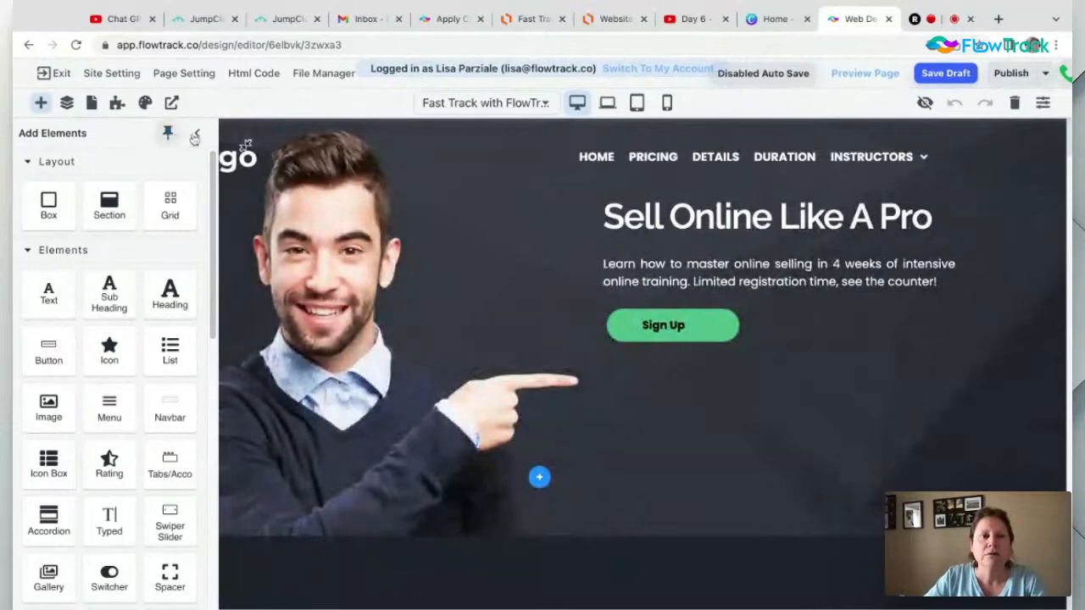
left_click(197, 134)
Add a blank Section between the hero section and the Sign Up For The Course section
left_click(39, 103)
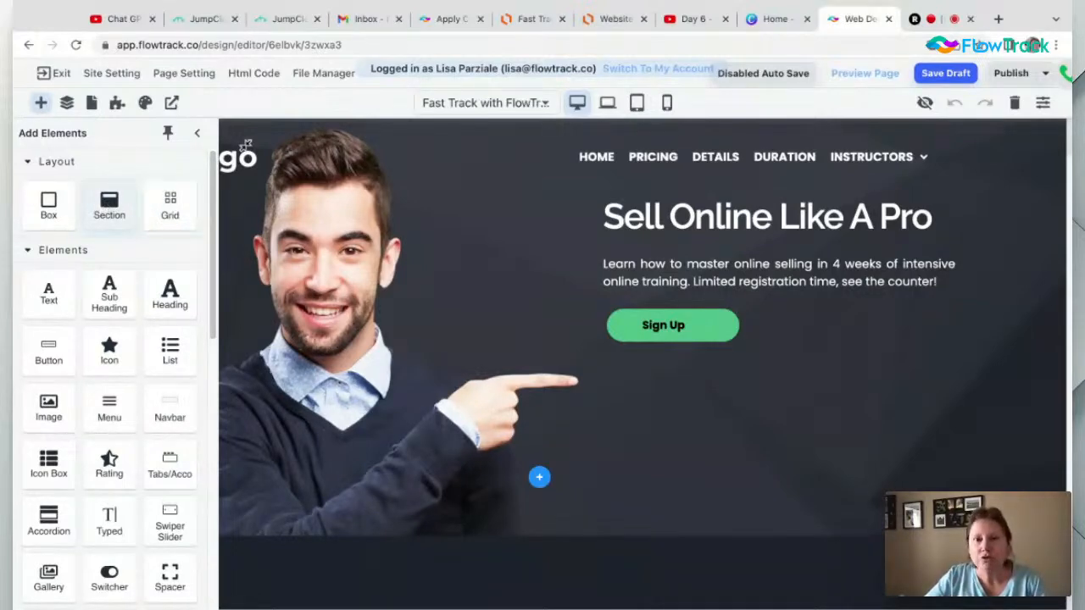
left_click_drag(109, 206, 339, 140)
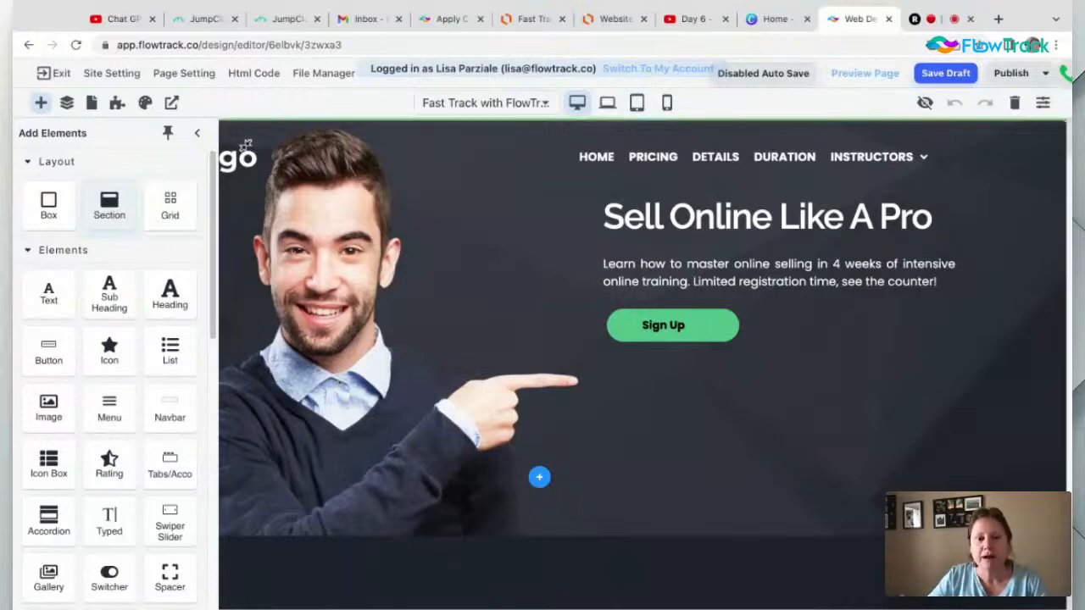
left_click_drag(339, 288, 356, 423)
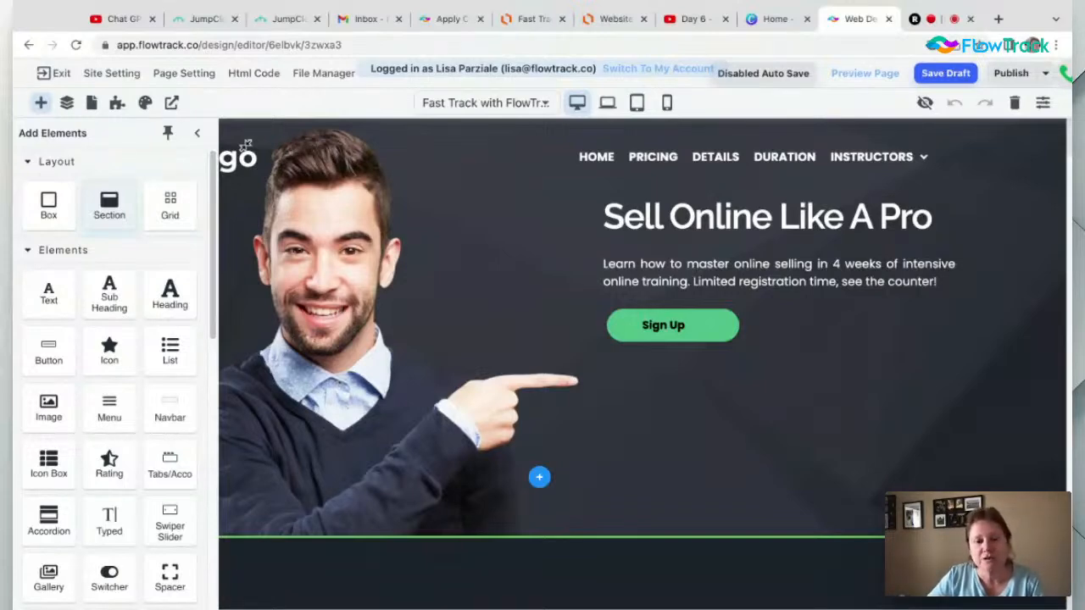
left_click_drag(356, 424, 542, 526)
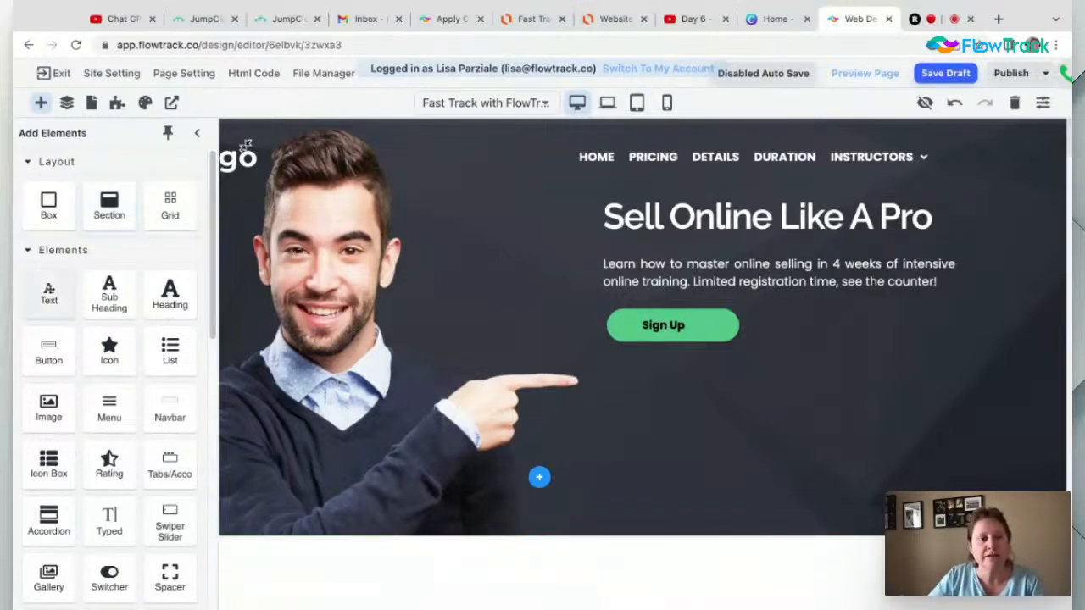
scroll(576, 407, "down", 2)
scroll(579, 407, "down", 4)
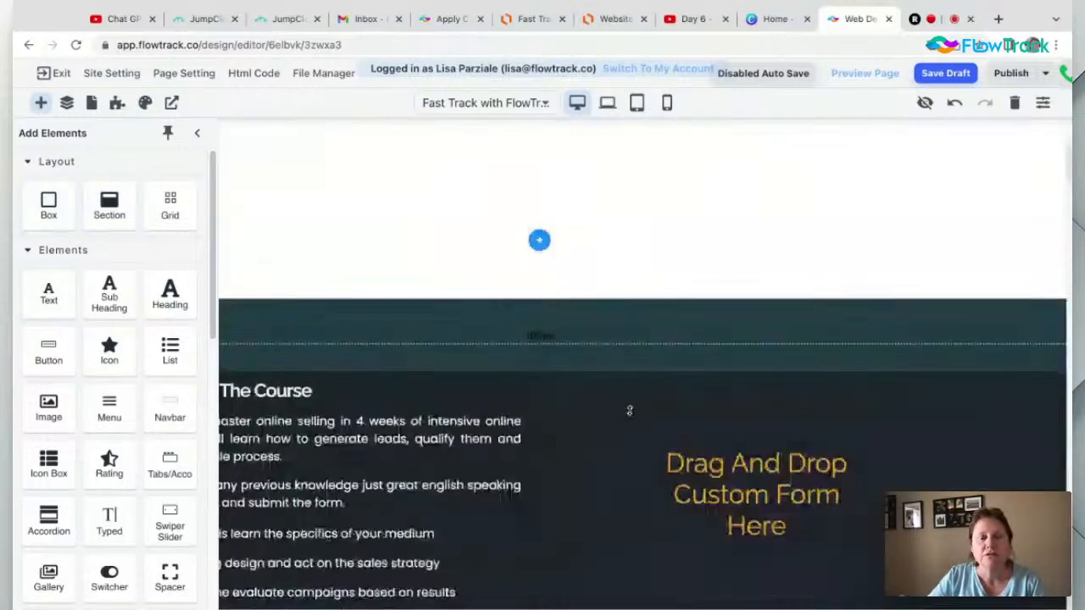
scroll(630, 409, "up", 2)
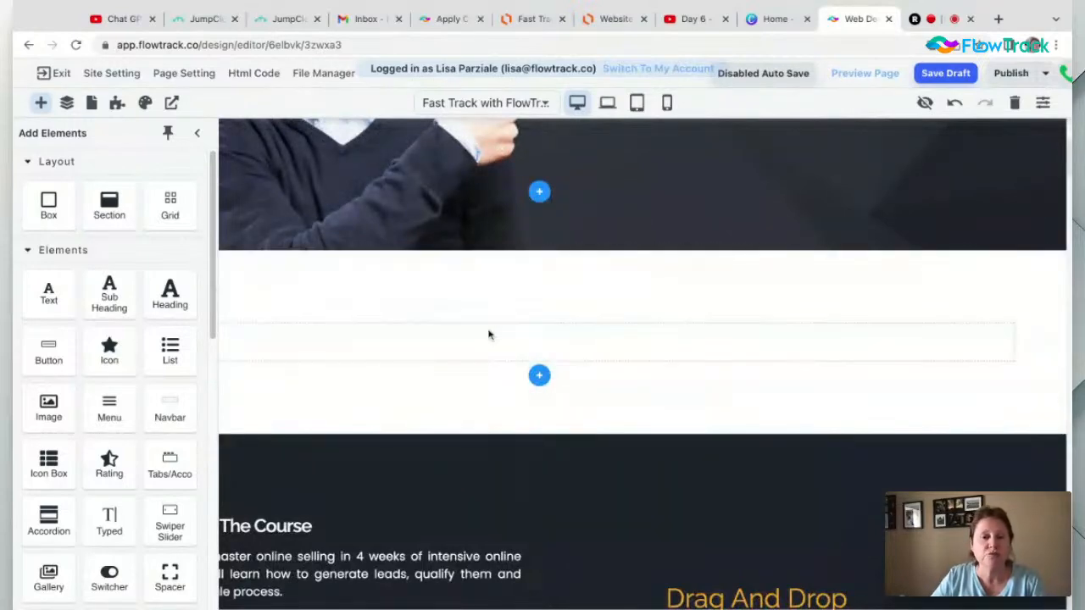
Add a grid with the 3 x 1 layout inside the blank section below the hero
left_click(489, 334)
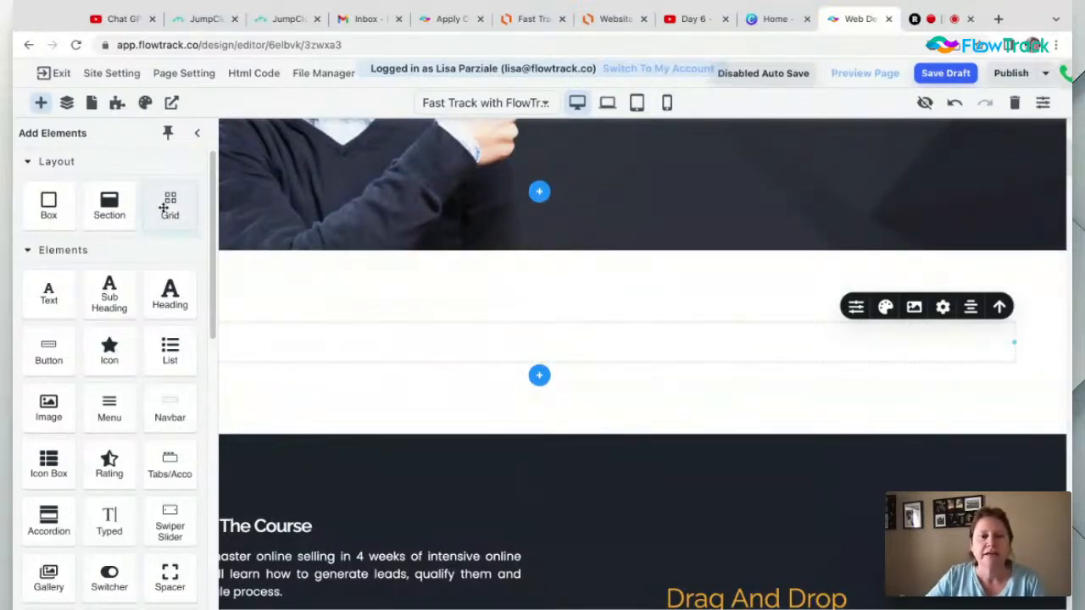
left_click(165, 208)
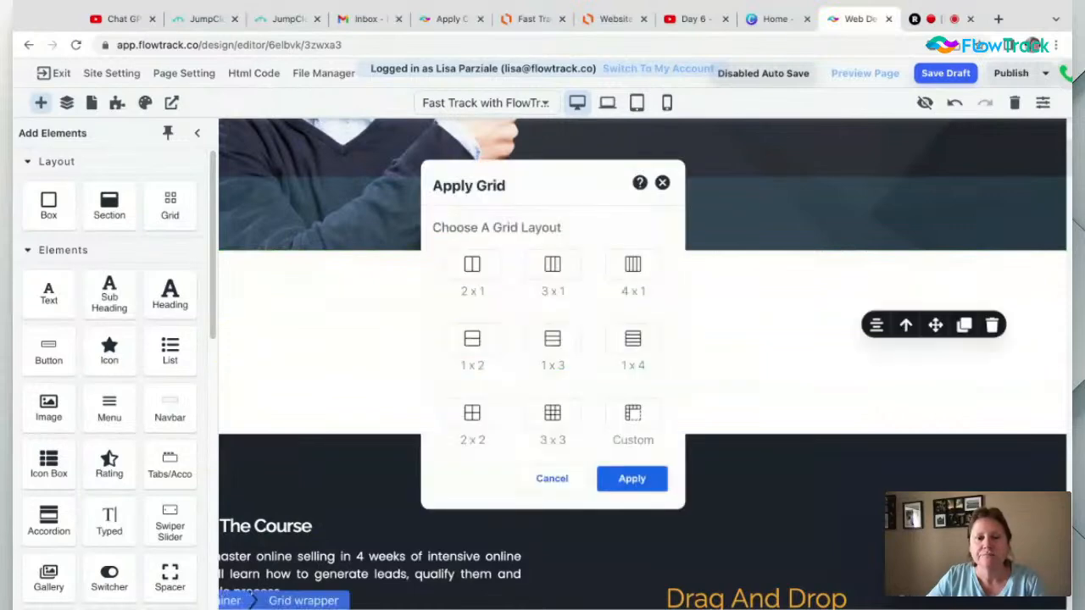
left_click(484, 269)
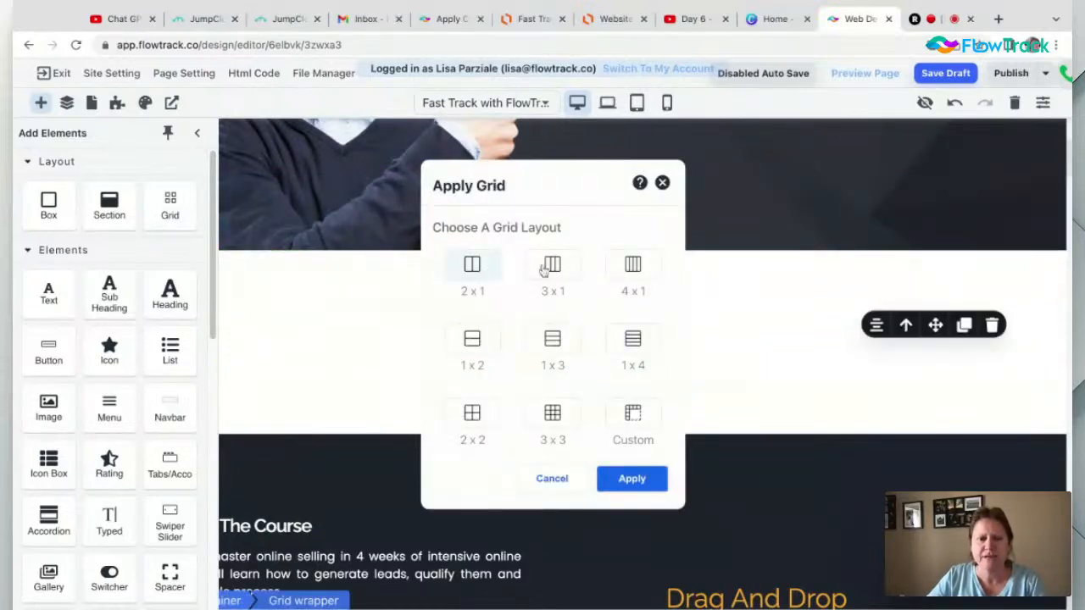
left_click(638, 273)
left_click(639, 351)
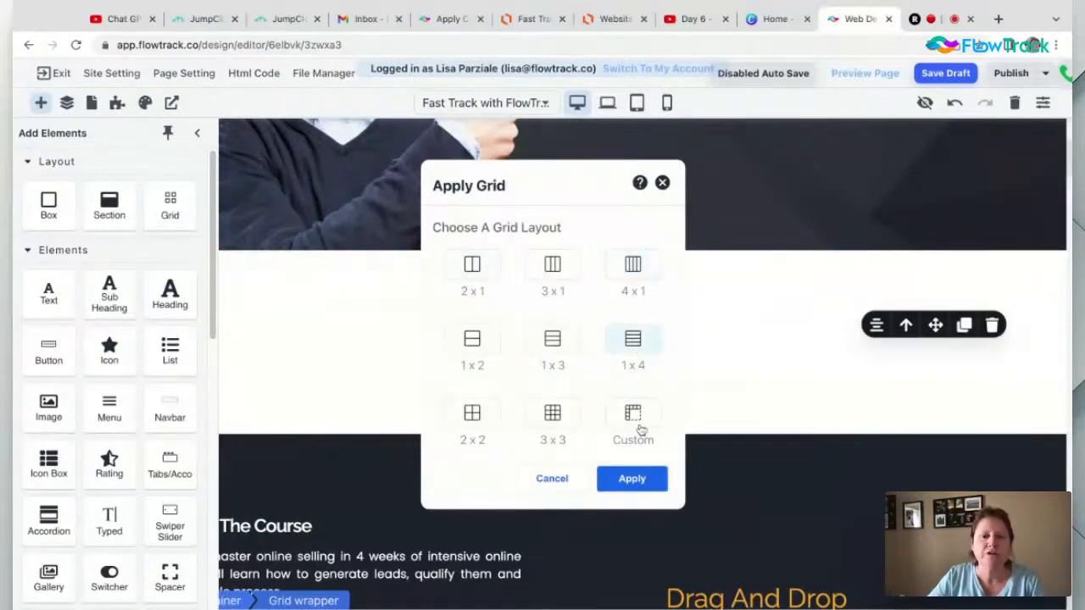
left_click(633, 421)
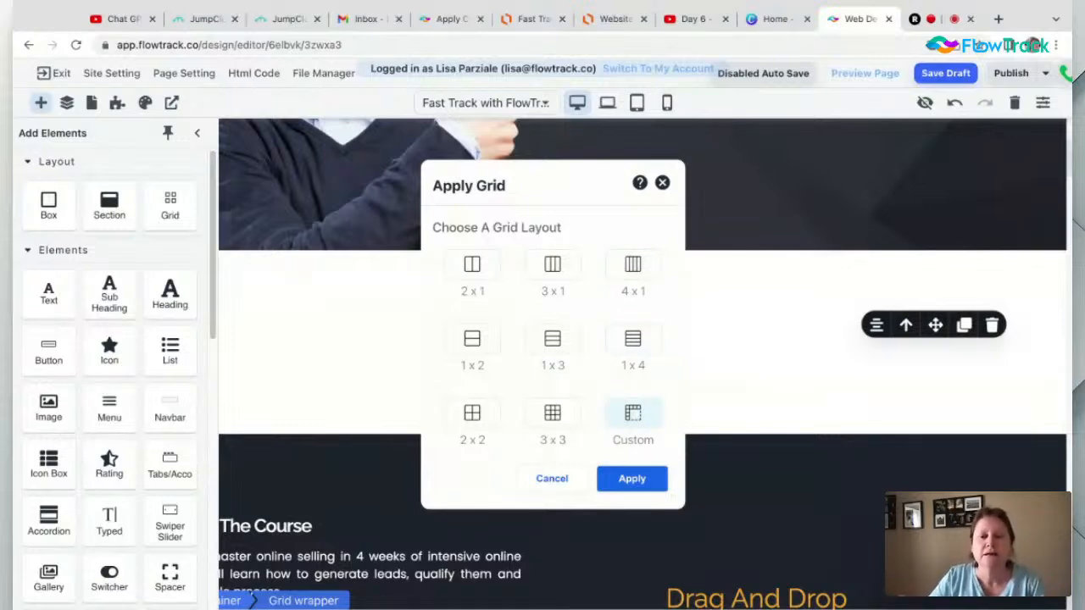
left_click(555, 267)
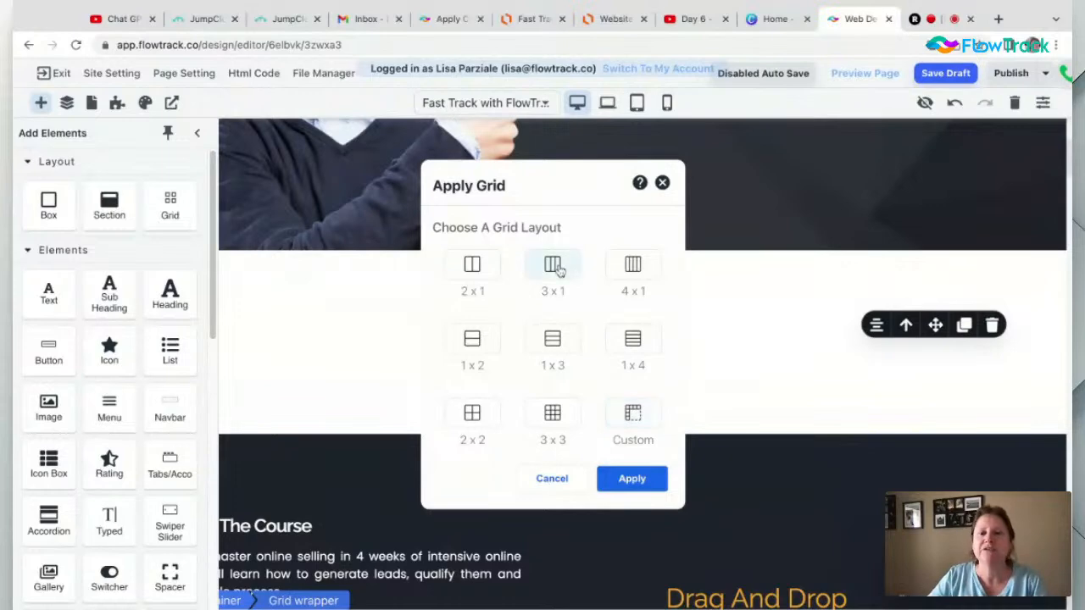
left_click(631, 478)
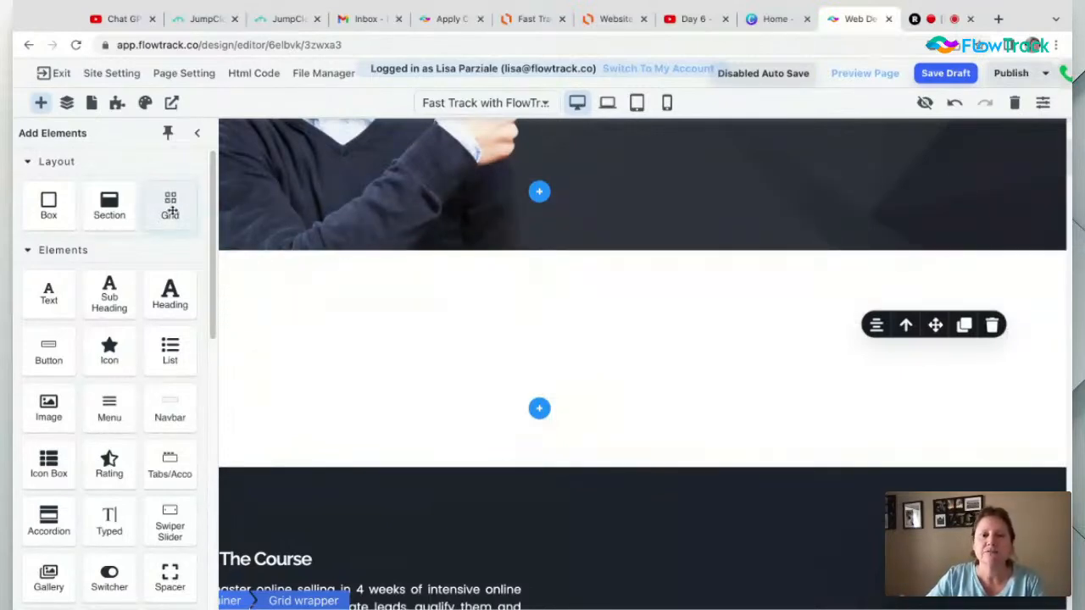
Duplicate the middle column of the new grid three times
left_click_drag(170, 211, 458, 359)
left_click(449, 358)
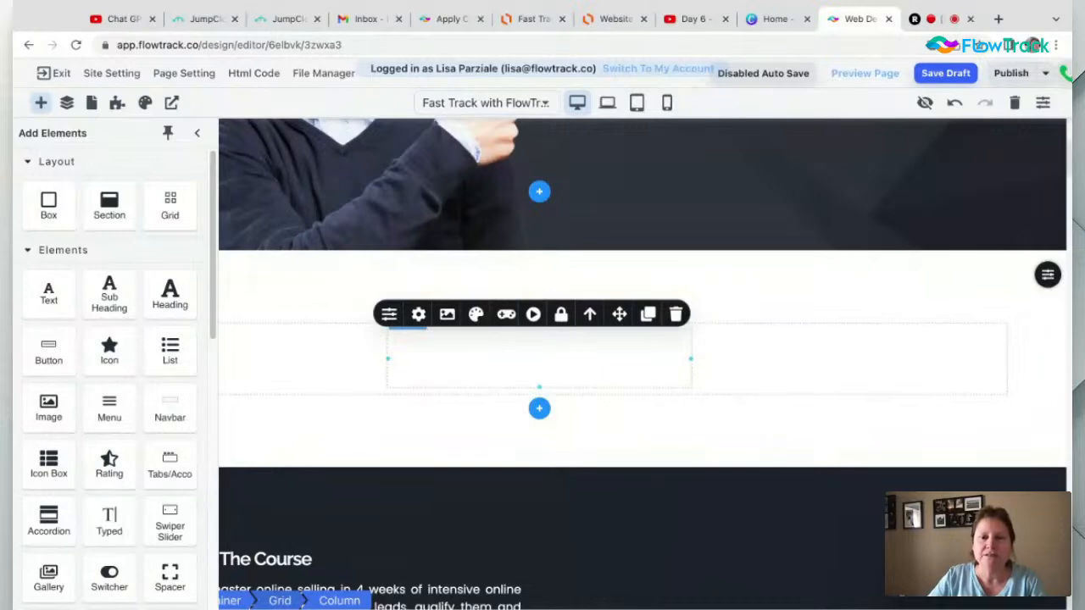
left_click(648, 315)
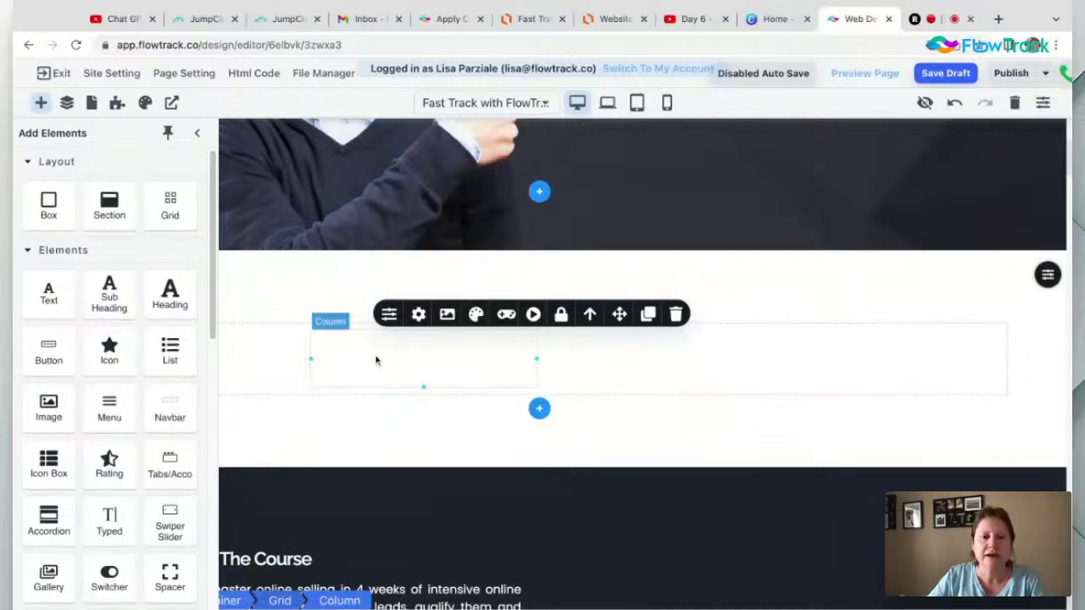
left_click(649, 314)
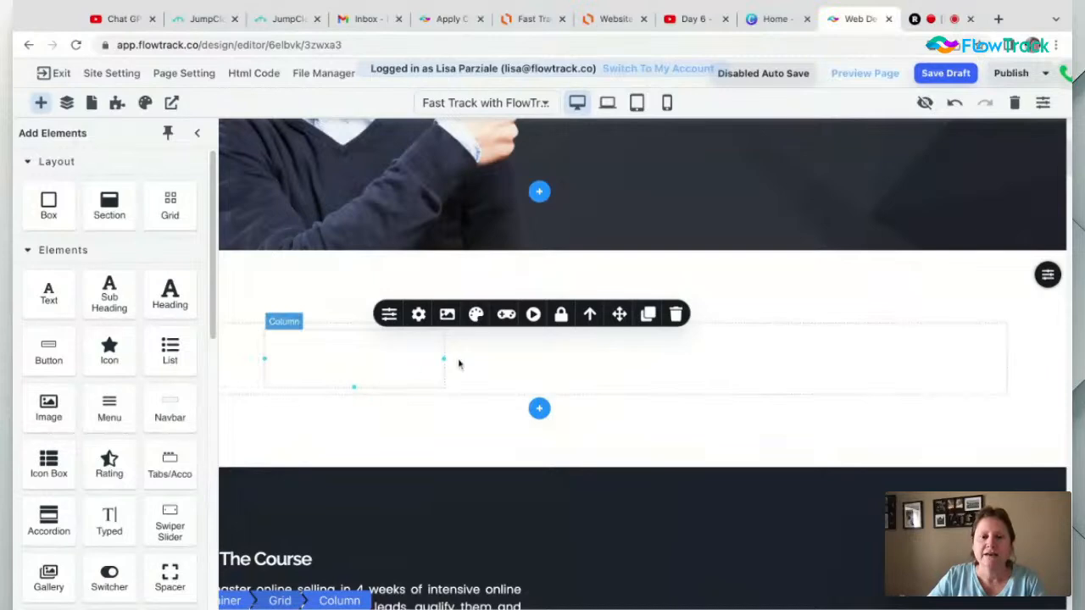
left_click(650, 314)
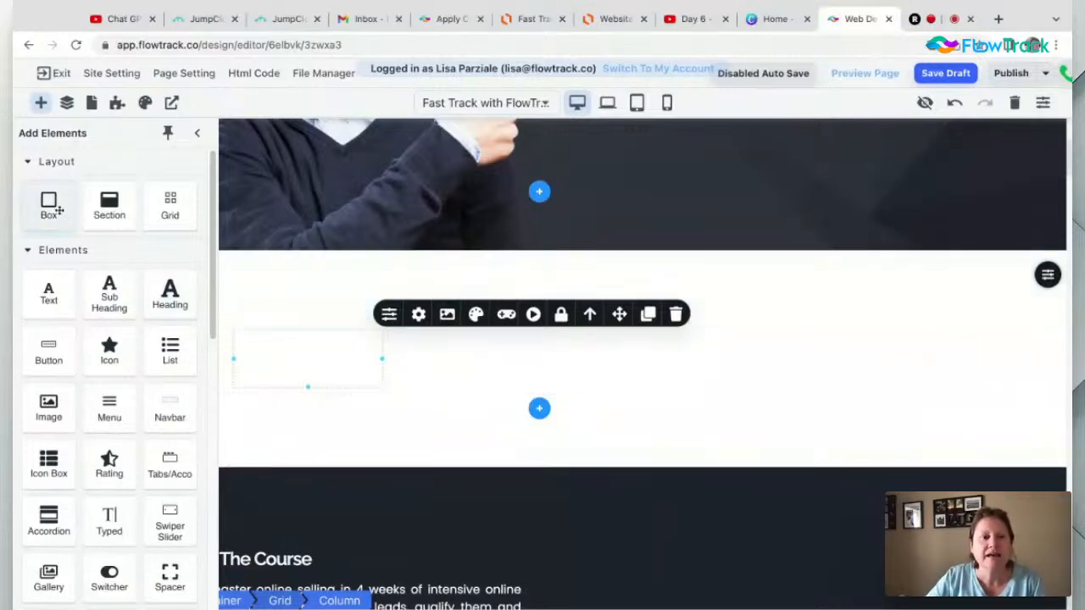
Place two Box elements, one below the other, in the grid's second column
left_click_drag(56, 210, 307, 343)
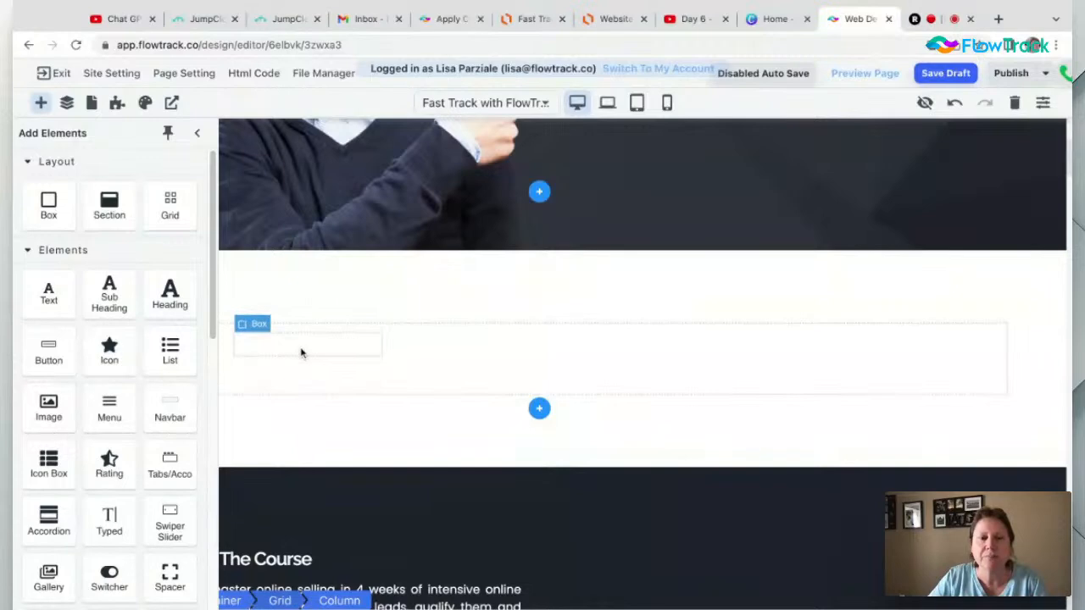
left_click_drag(53, 209, 308, 357)
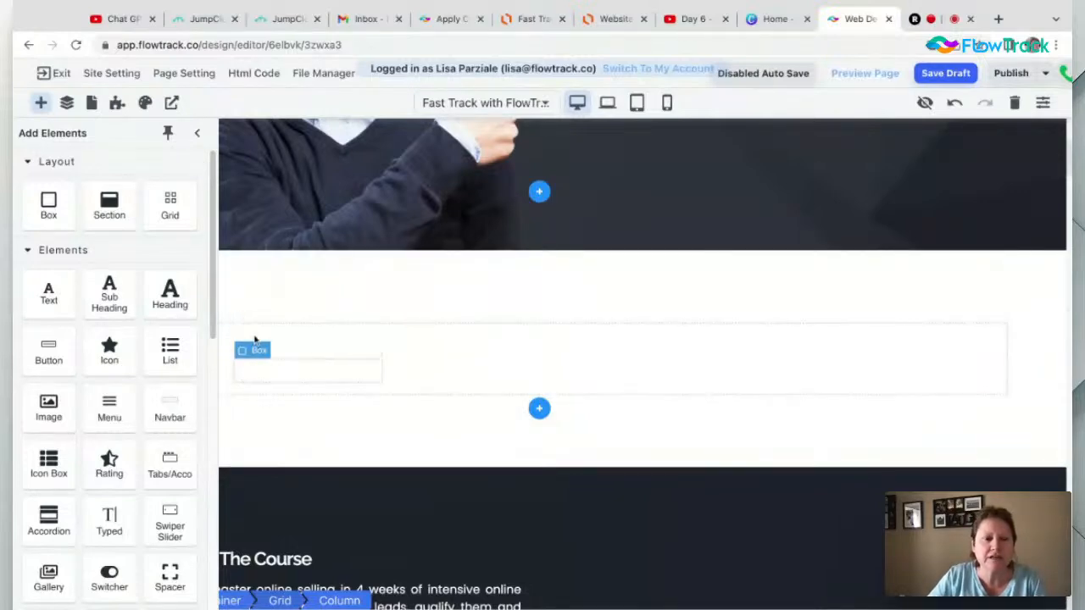
Set the flex direction of the column holding the two boxes to a horizontal row and save the page as a draft
left_click(287, 342)
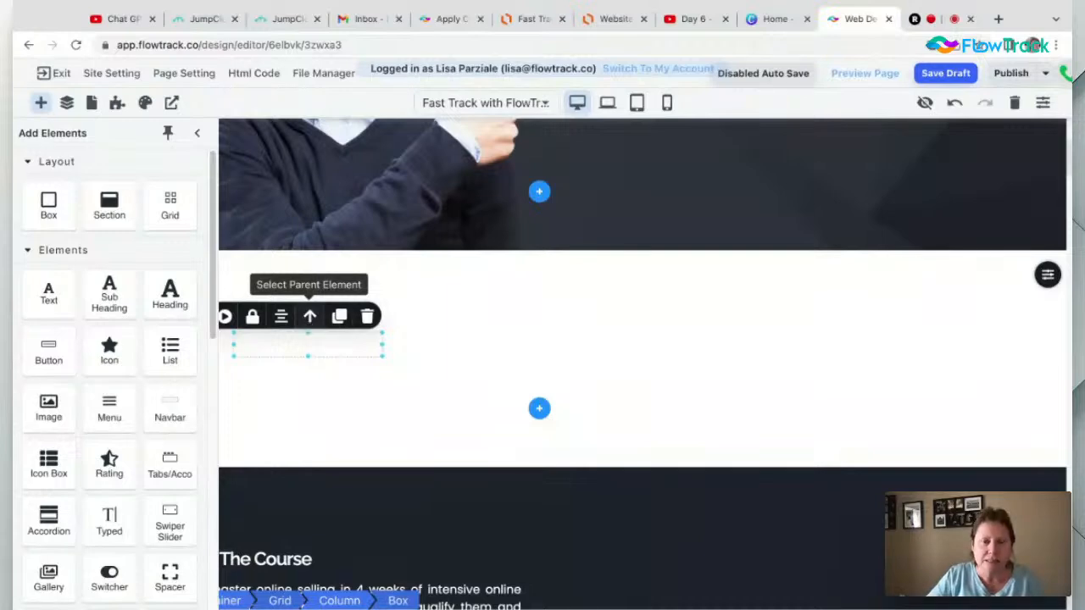
left_click(310, 316)
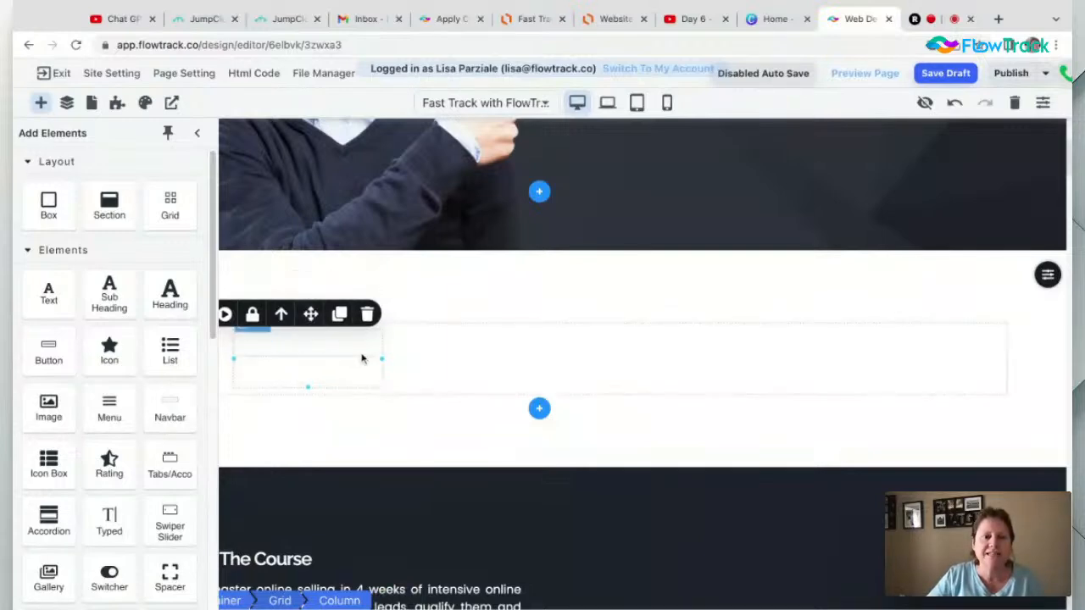
left_click(196, 133)
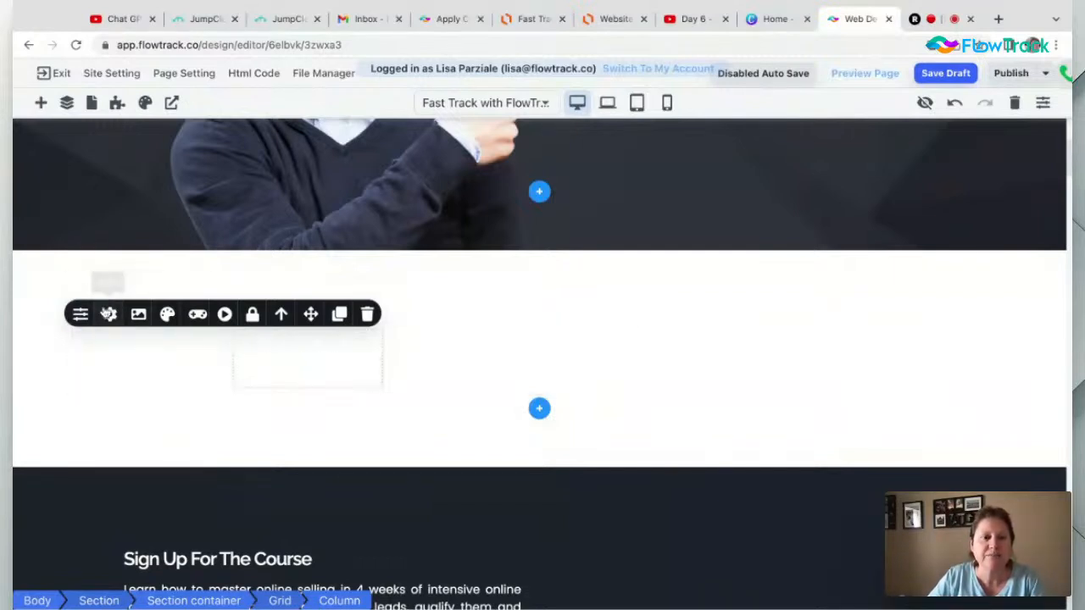
left_click(80, 314)
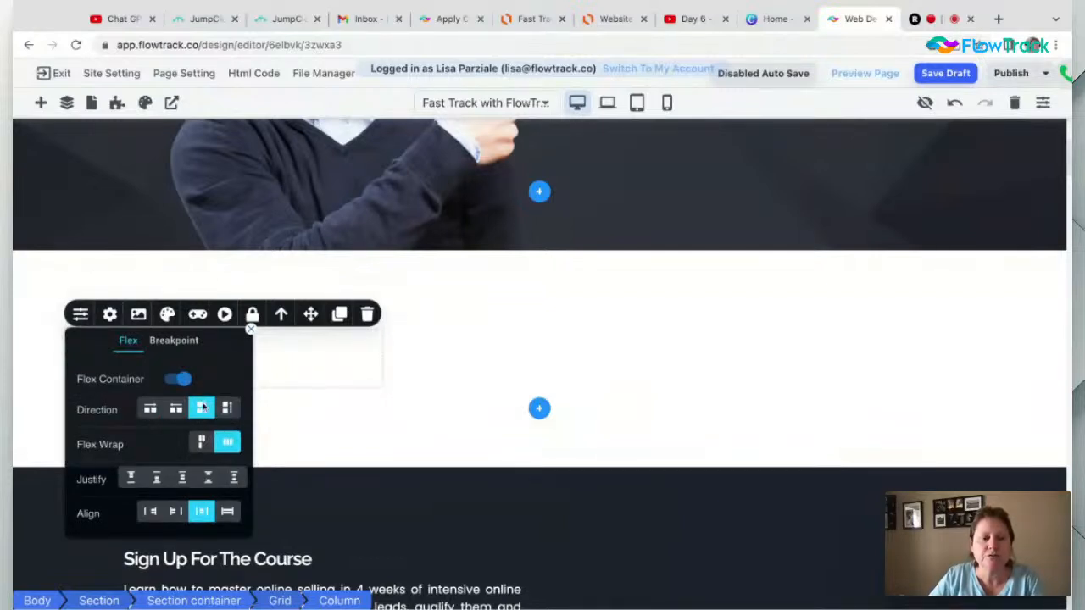
left_click(149, 409)
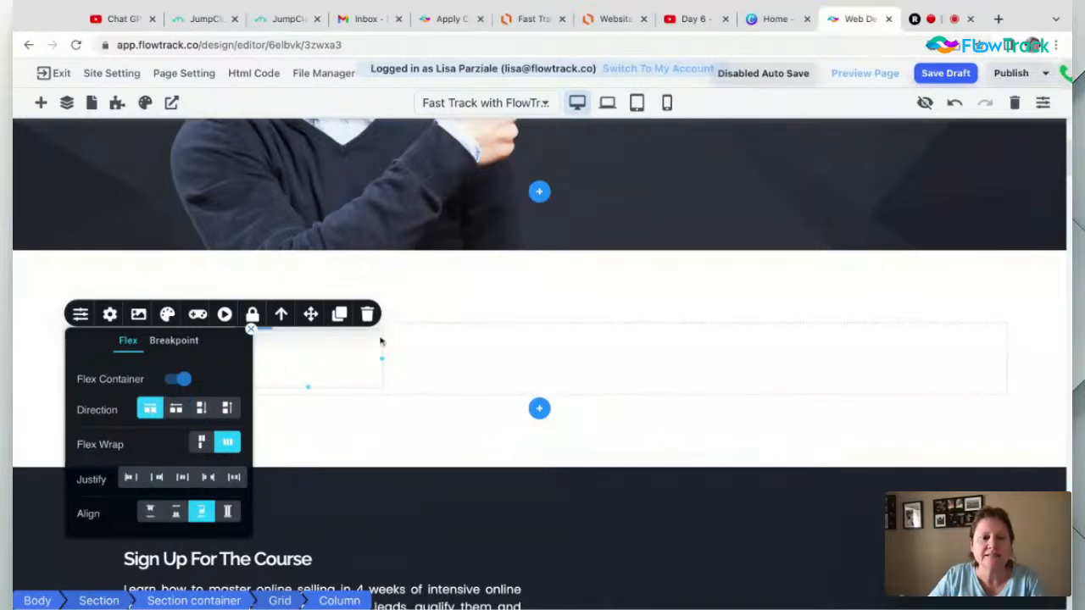
left_click(251, 329)
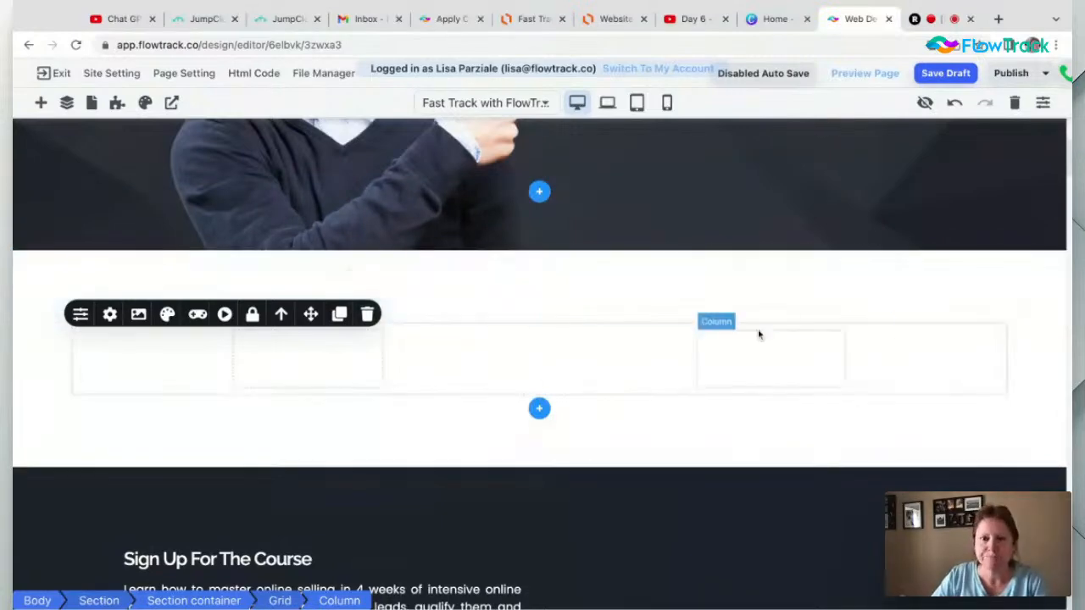
left_click(950, 78)
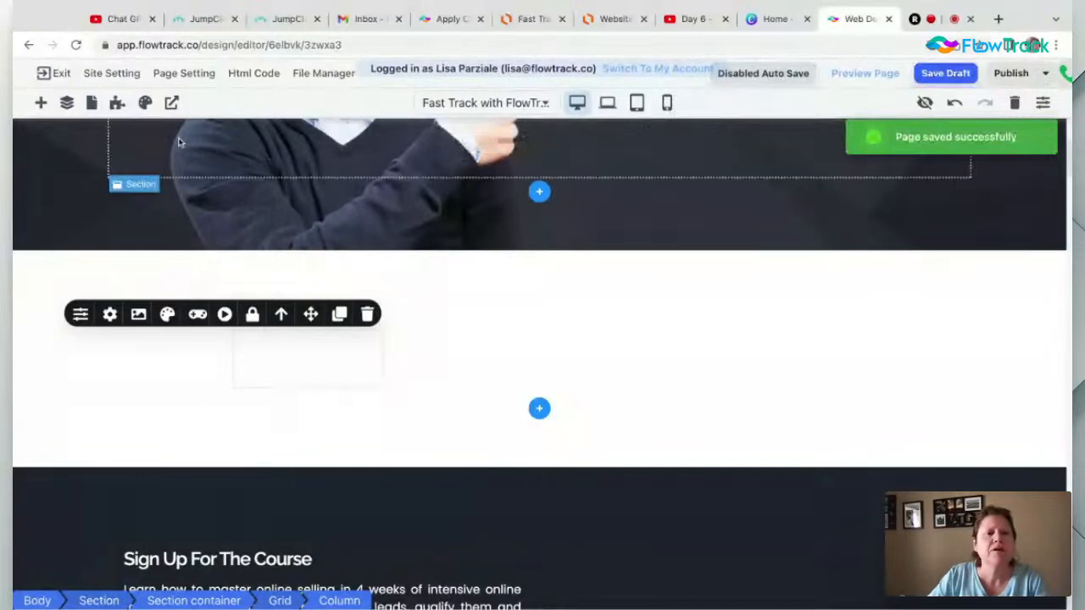
Look through the available element blocks down to the Social, Calendar, Membership Sites and My Forms groups
left_click(39, 103)
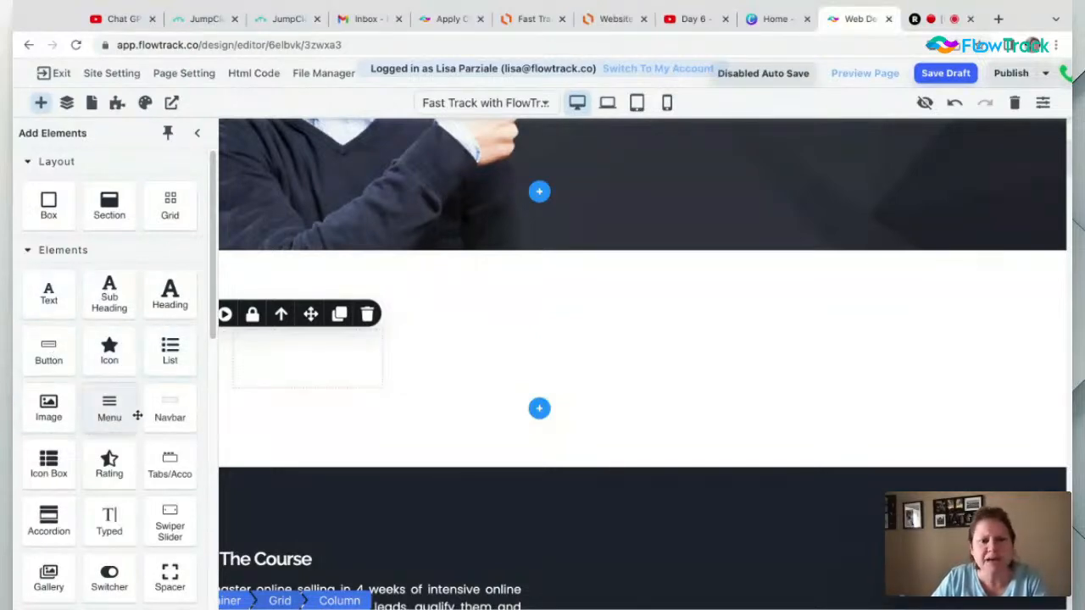
scroll(166, 412, "down", 3)
scroll(166, 411, "down", 9)
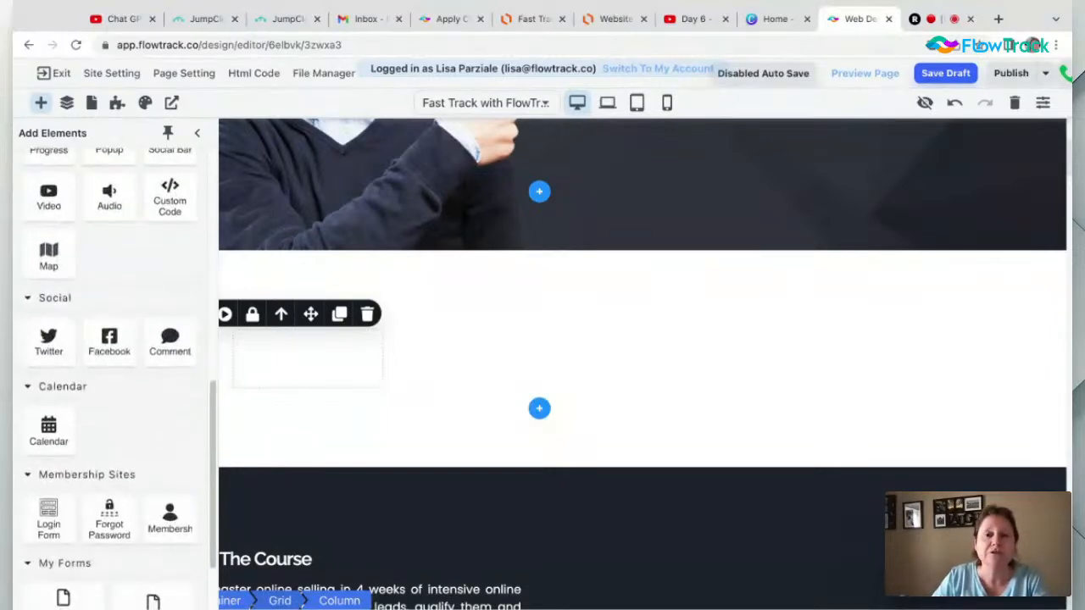
scroll(142, 307, "up", 12)
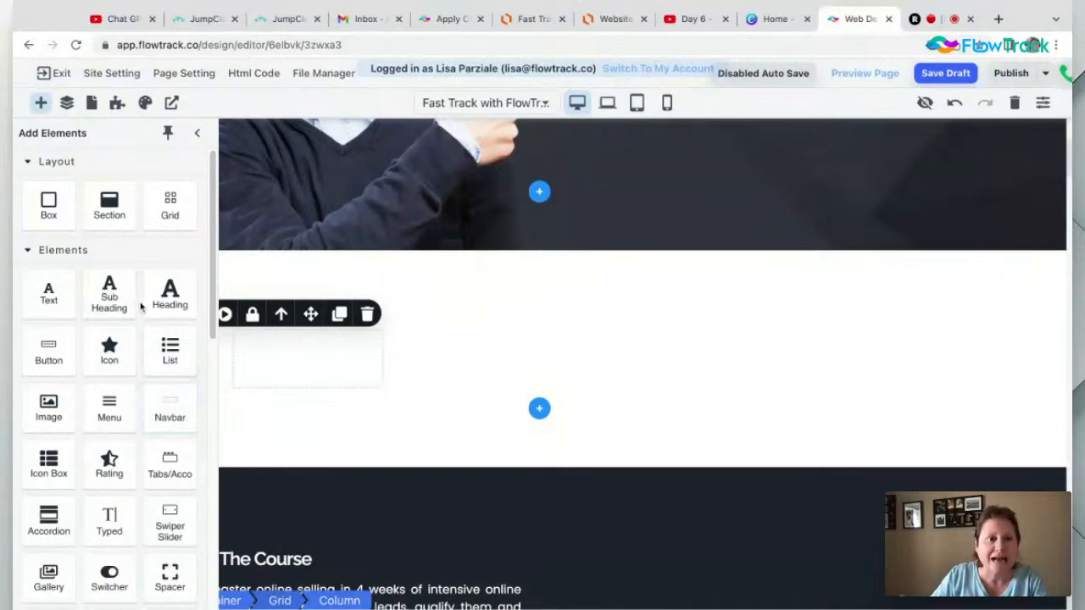
Rename the hero section's wrapper in the layer structure as "Hero - Header"
left_click(67, 104)
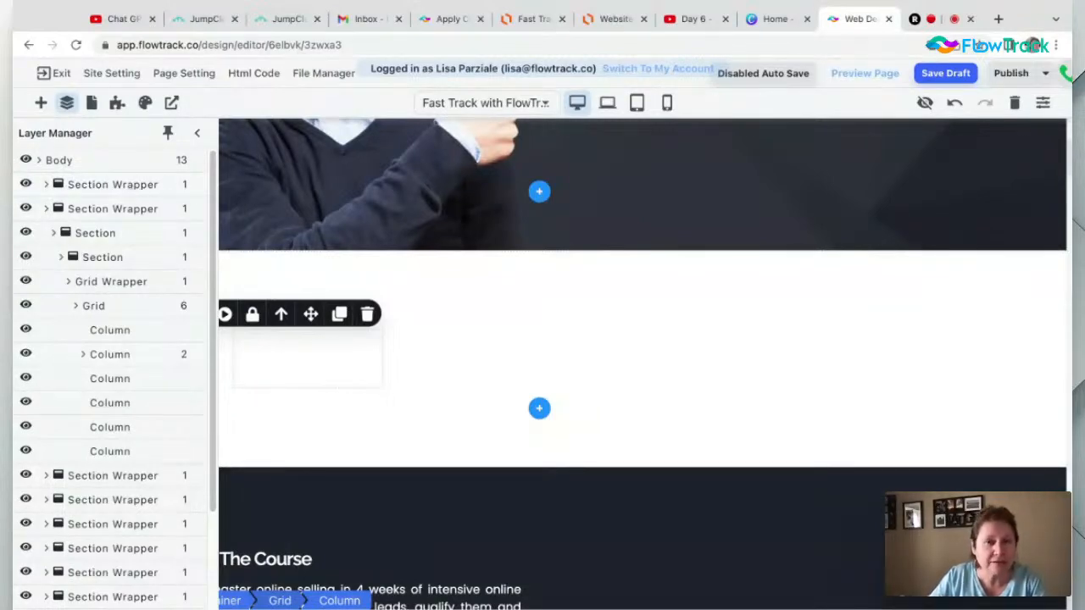
scroll(453, 327, "up", 4)
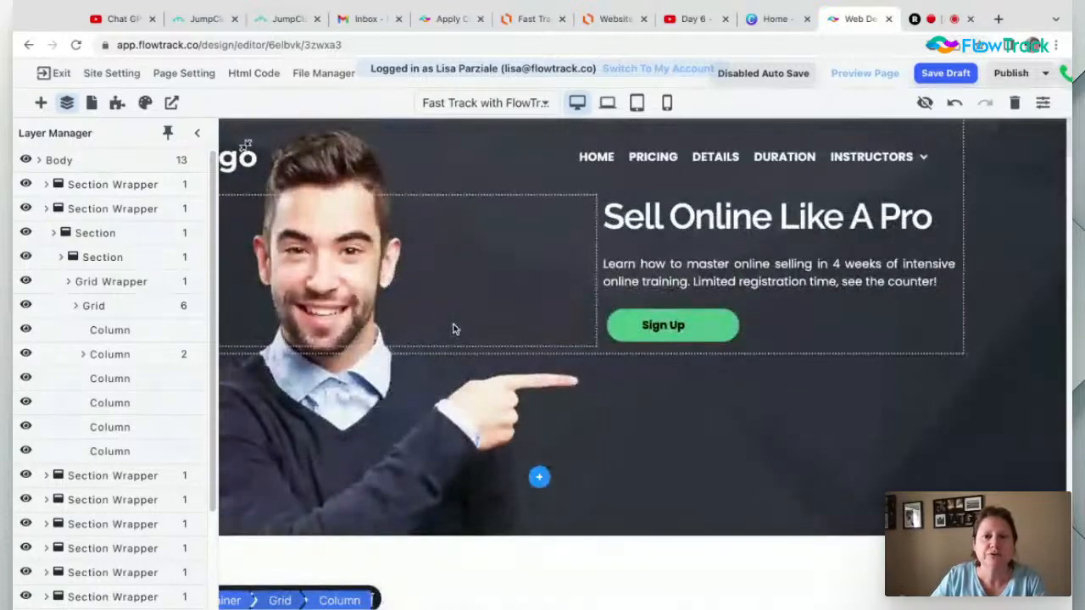
left_click(1026, 178)
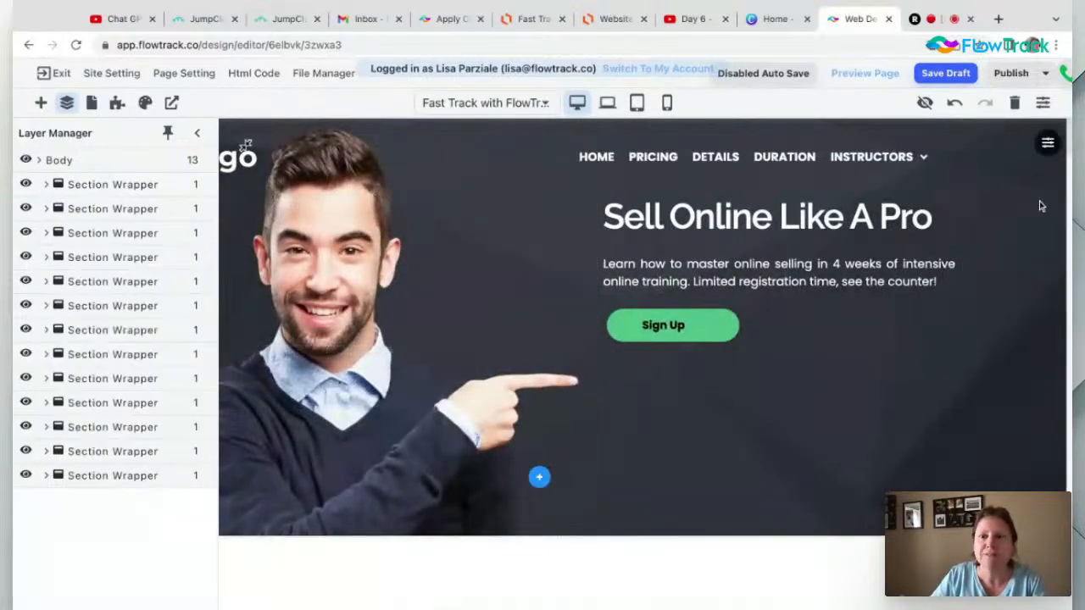
double_click(128, 185)
type("Hero")
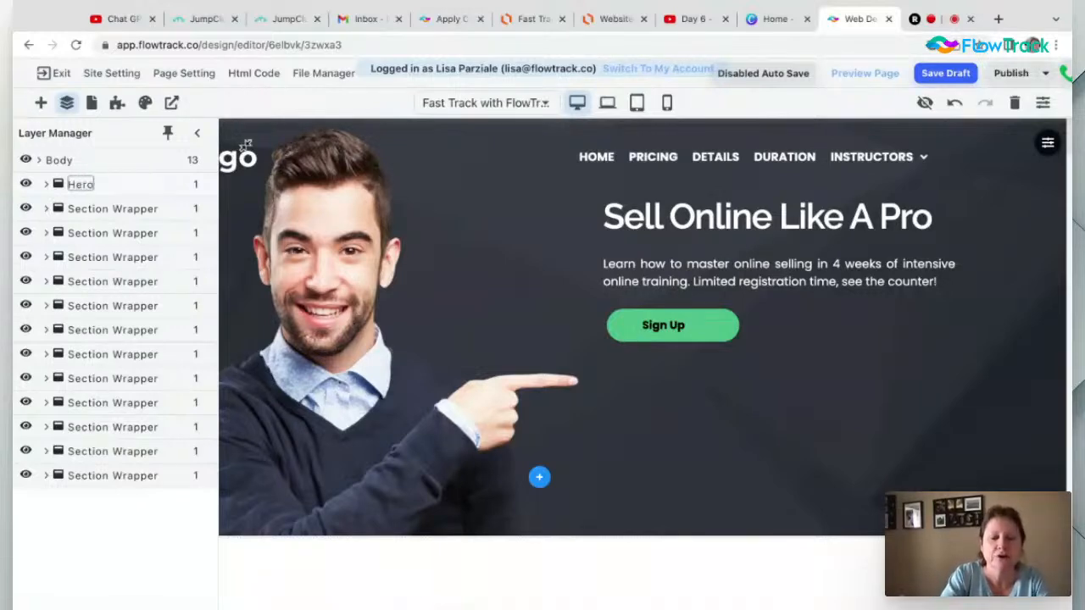
type(" - Header")
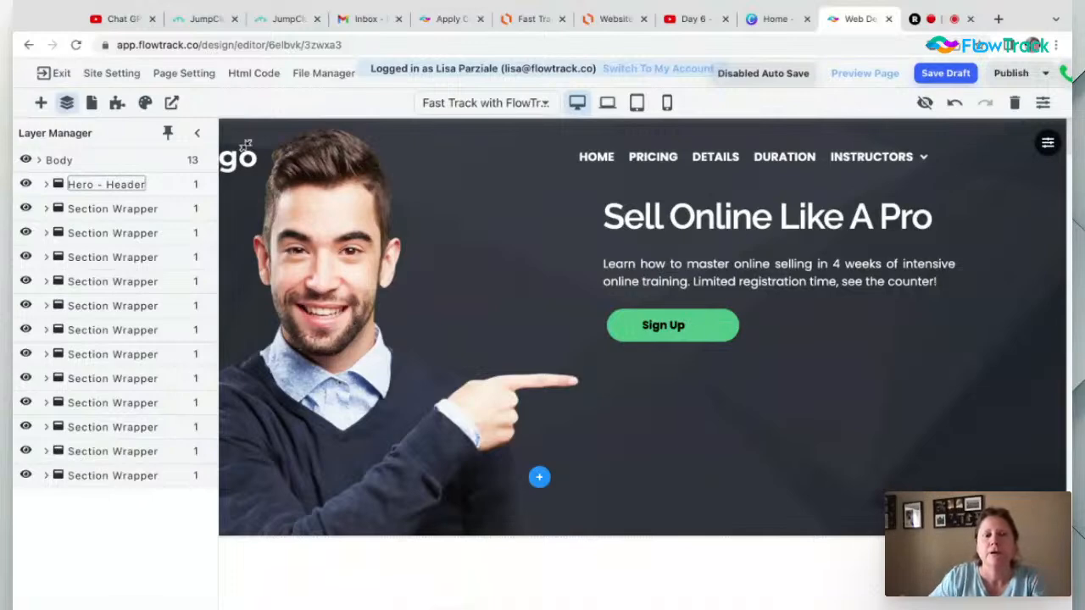
Expand the Hero - Header layer, move the pricing section's wrapper above it and rename that wrapper as "Pricing"
left_click(47, 184)
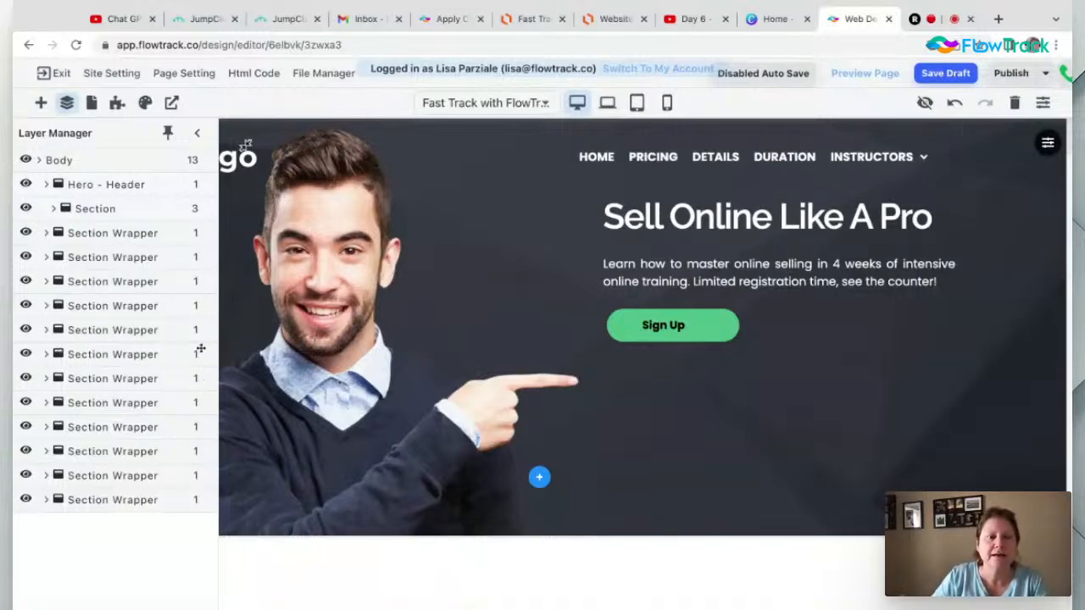
left_click_drag(203, 351, 203, 173)
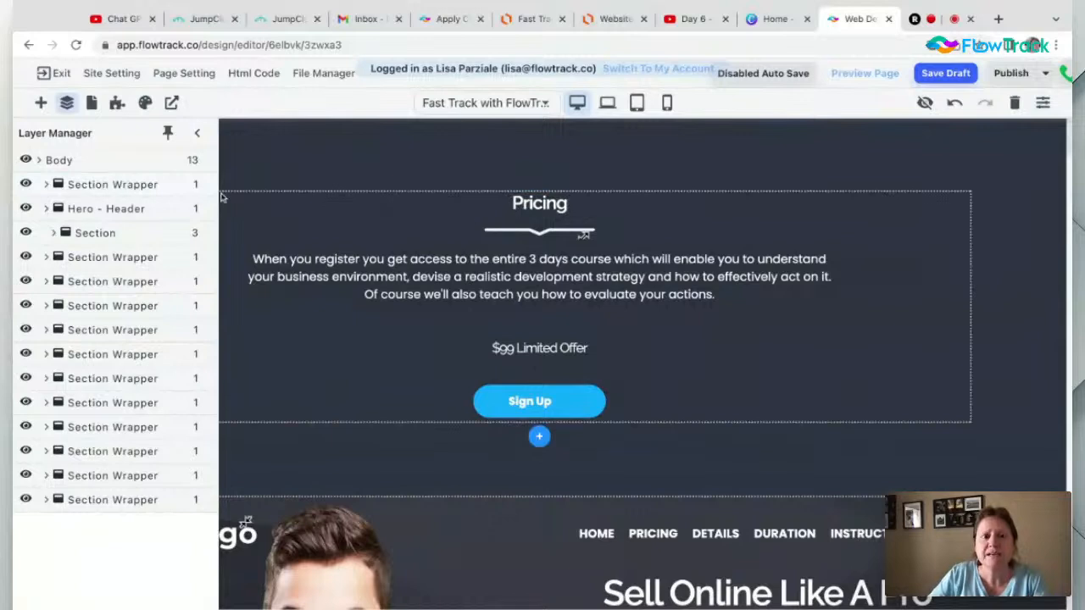
double_click(88, 187)
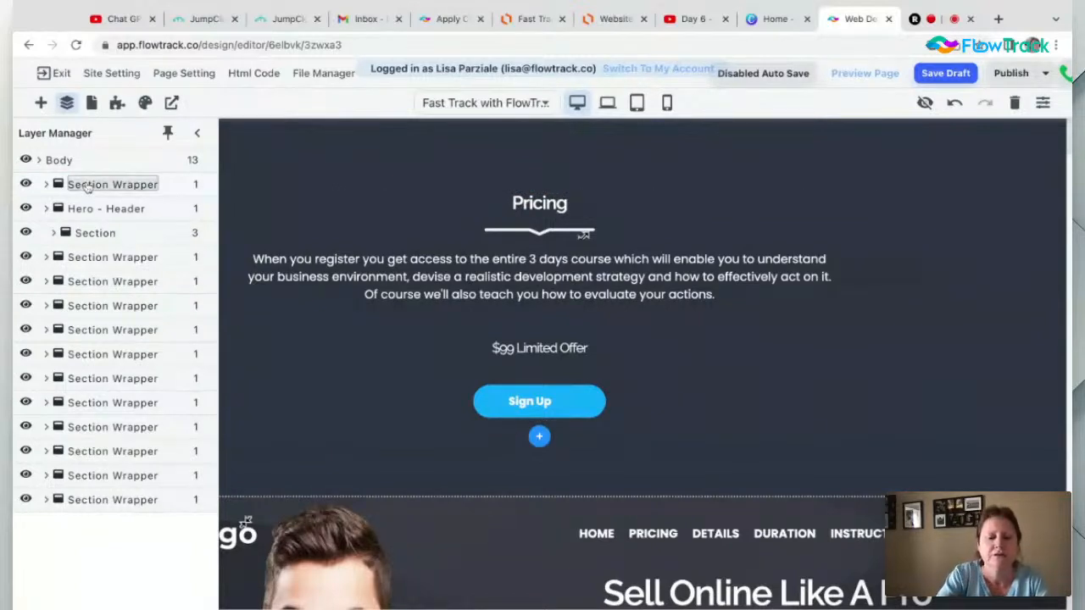
type("Pricing")
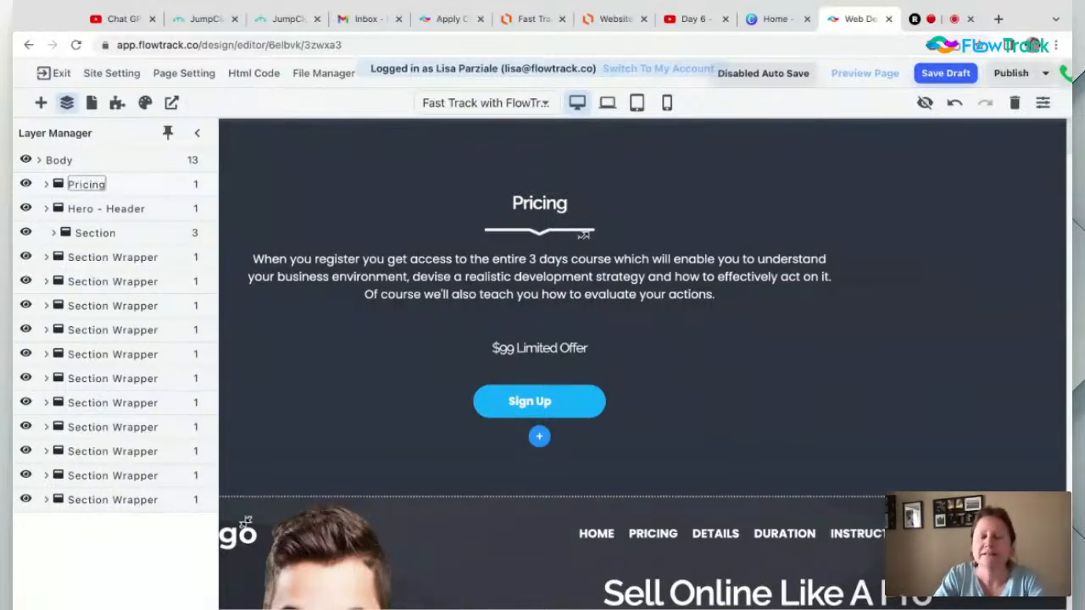
key("Return")
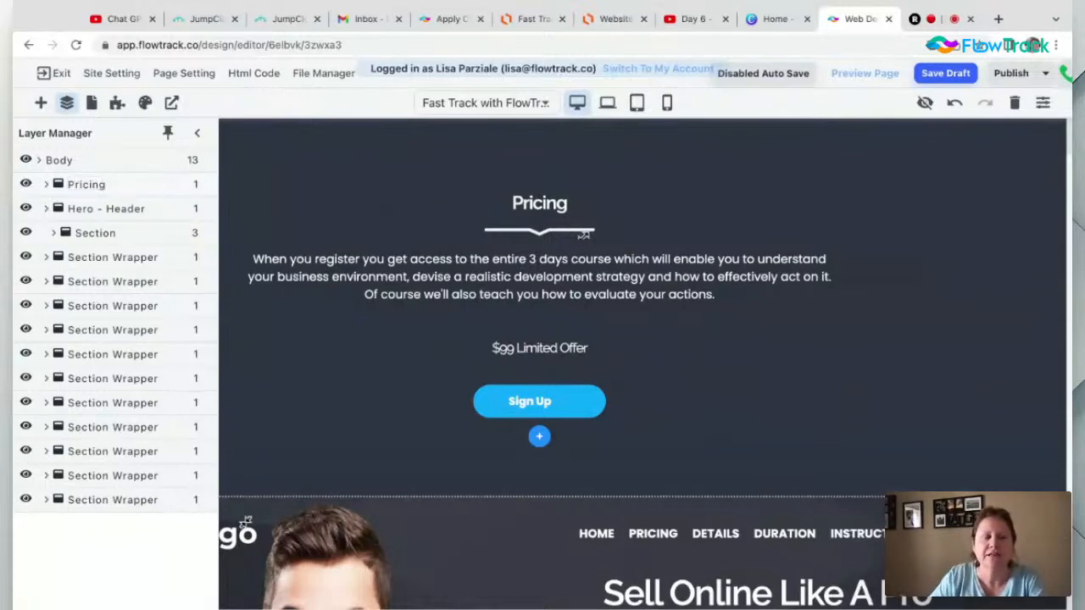
Move the Pricing section down below the four section wrappers that follow the hero, and hide the Hero - Header section
left_click_drag(210, 183, 211, 344)
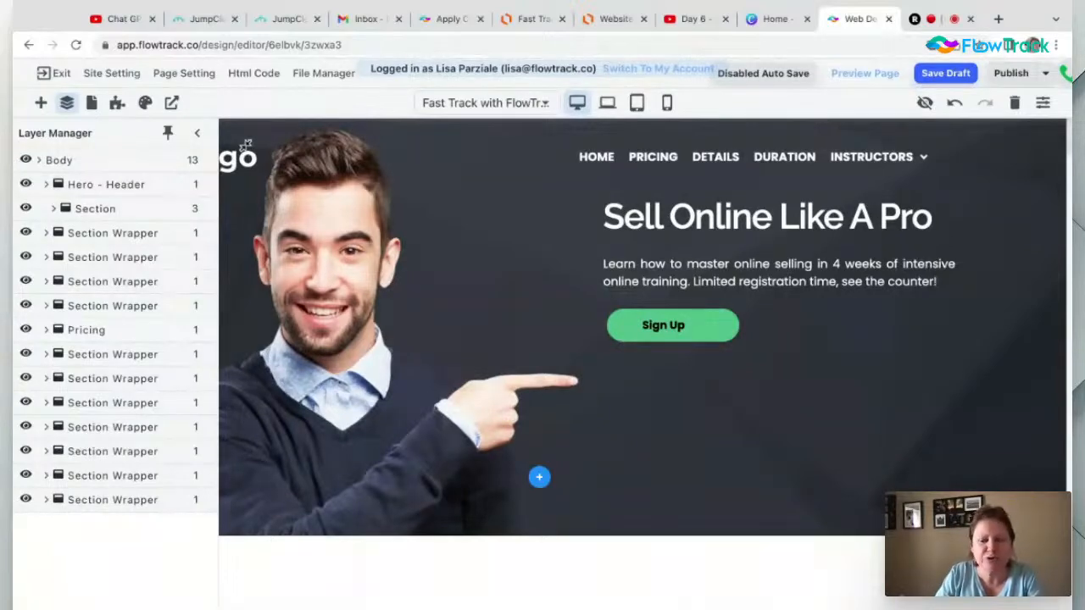
left_click(26, 184)
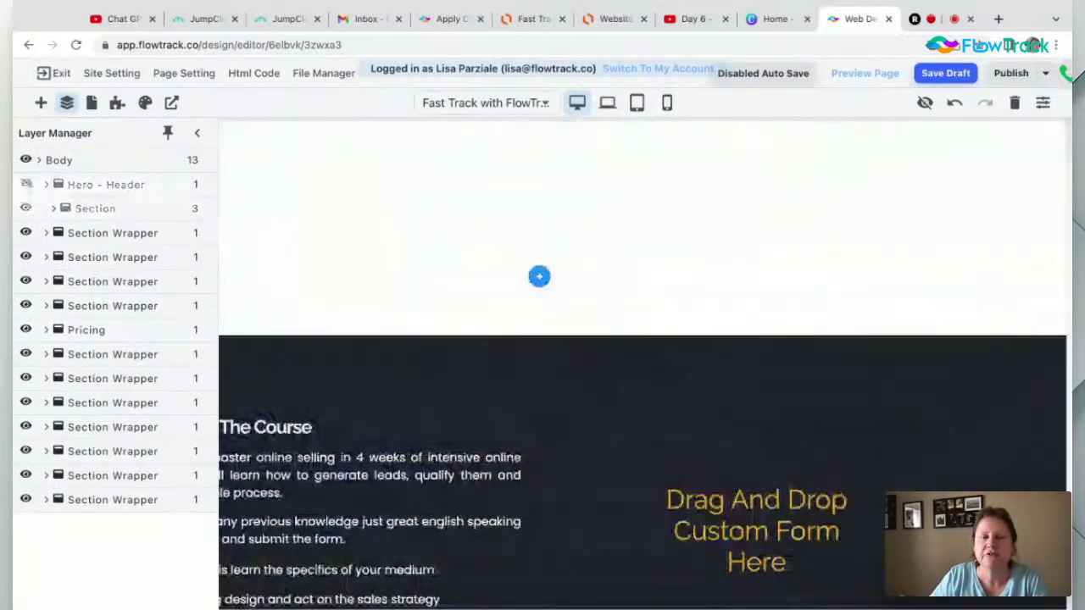
Make the Hero - Header section visible again in the layer structure
left_click(26, 184)
left_click(26, 184)
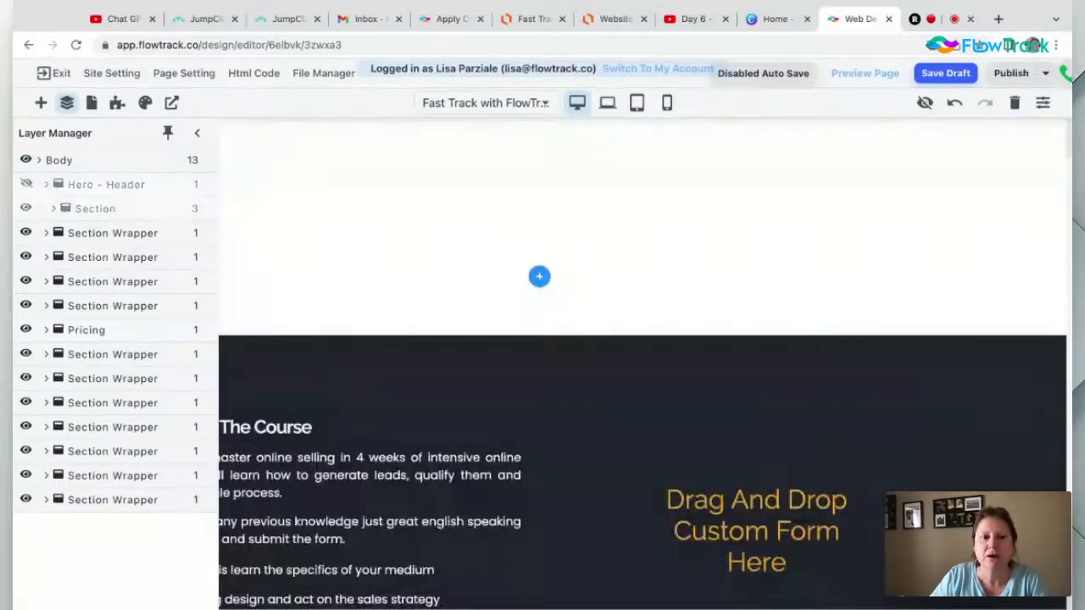
left_click(26, 184)
left_click(27, 184)
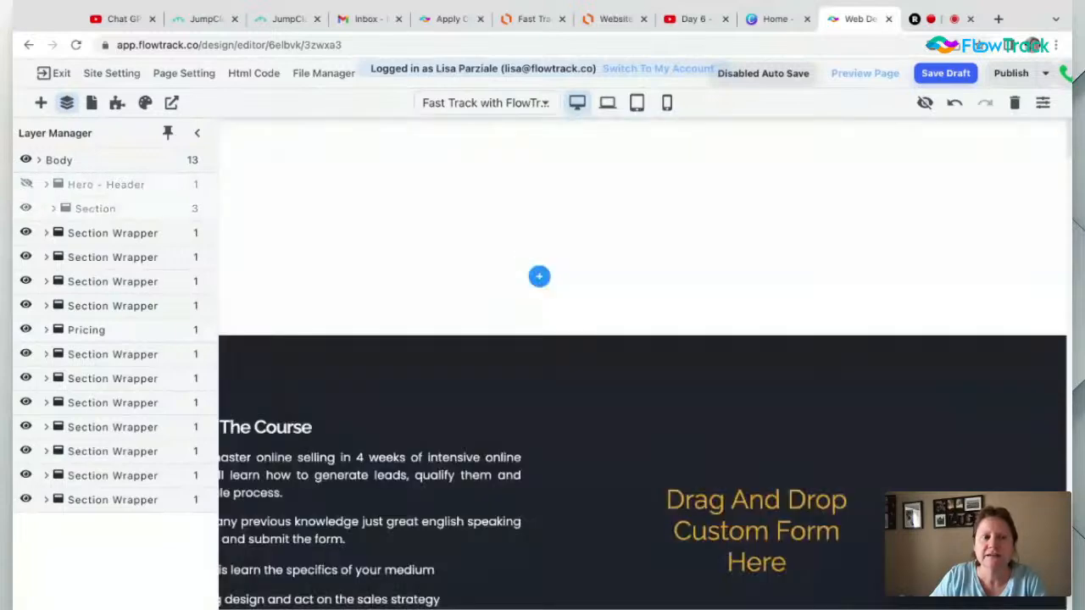
left_click(26, 184)
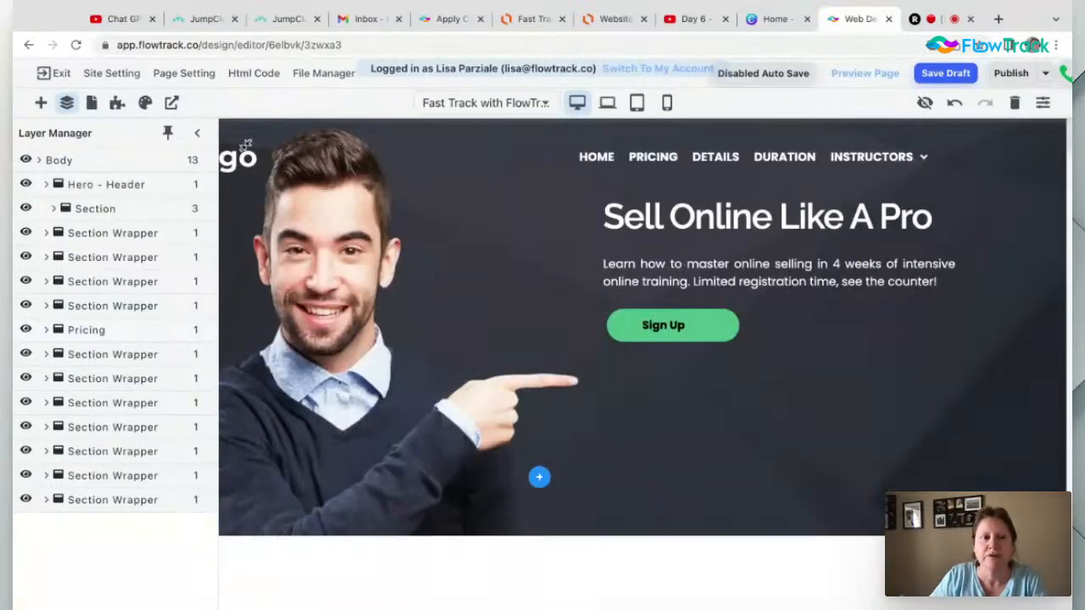
Switch the visibility of the section wrapper directly below the hero off and back on, and check the page
left_click(26, 232)
left_click(26, 233)
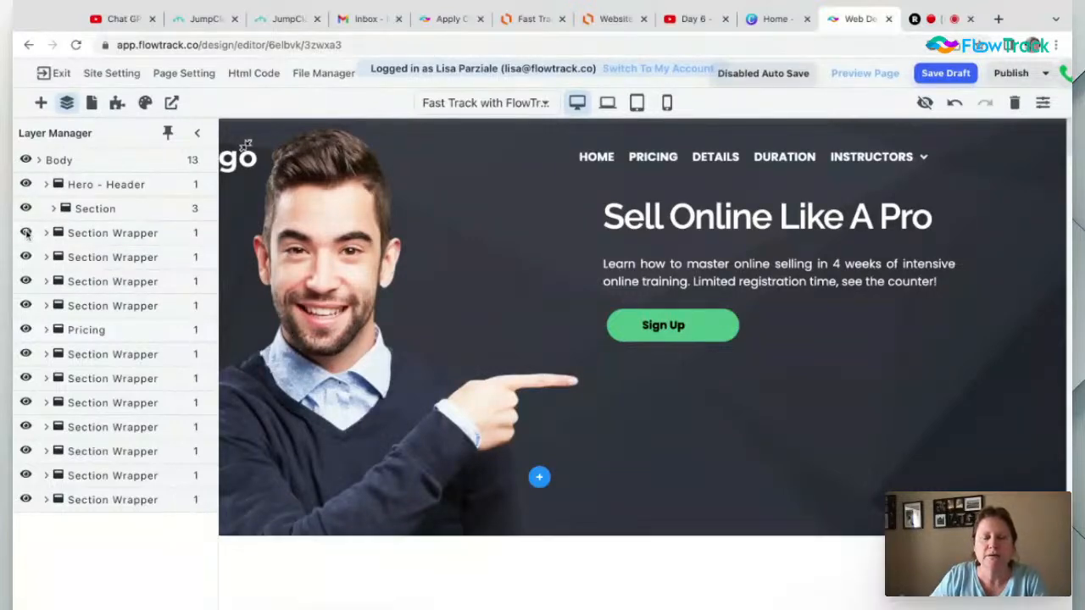
scroll(354, 333, "down", 3)
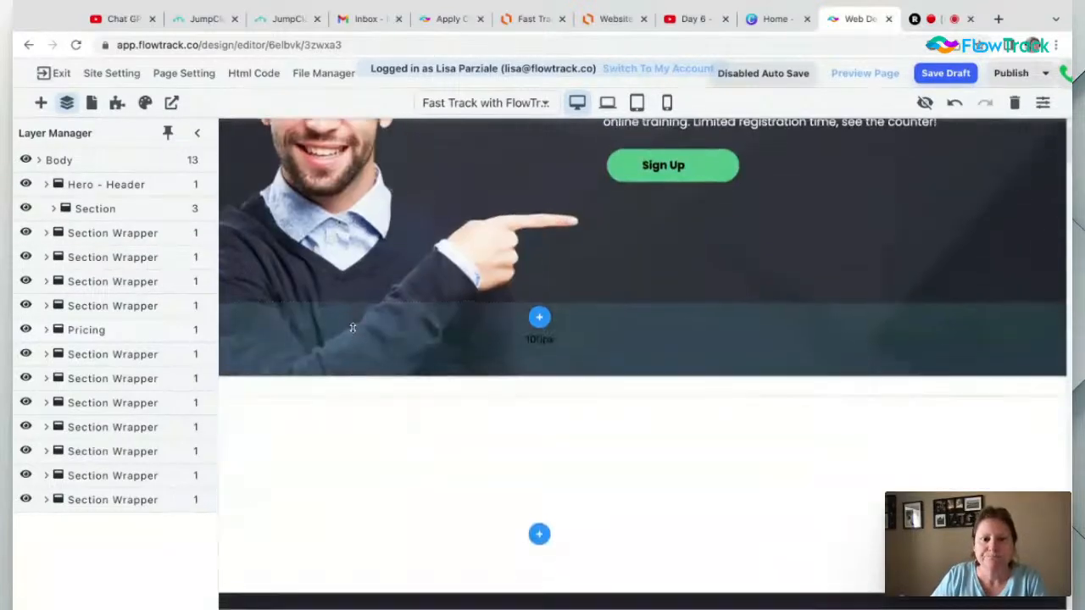
scroll(243, 326, "up", 3)
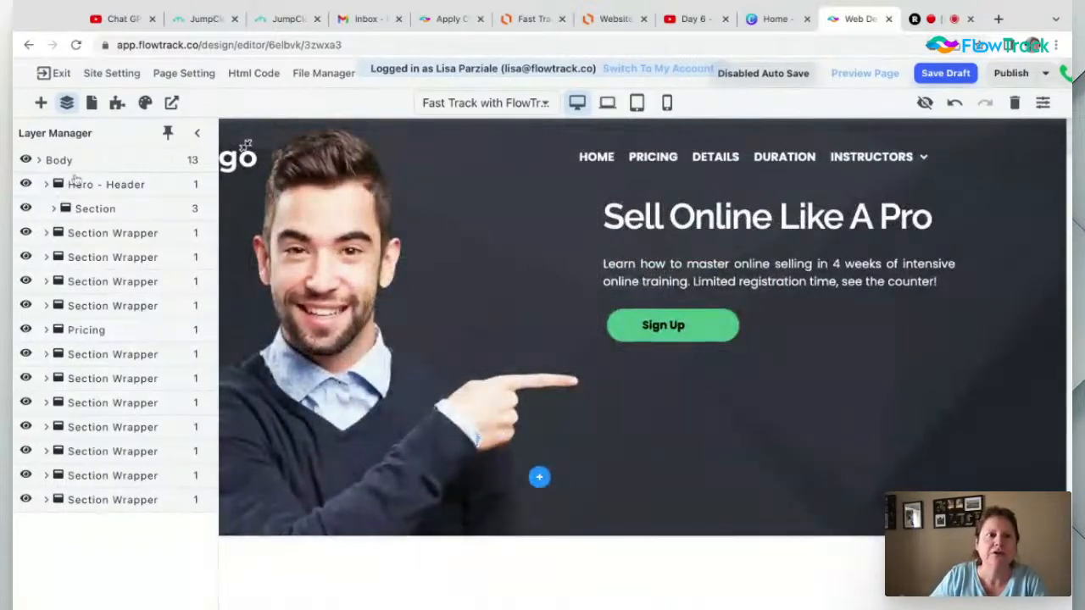
Close the layer manager and look through the site's pages in the page manager and the page selector
left_click(67, 102)
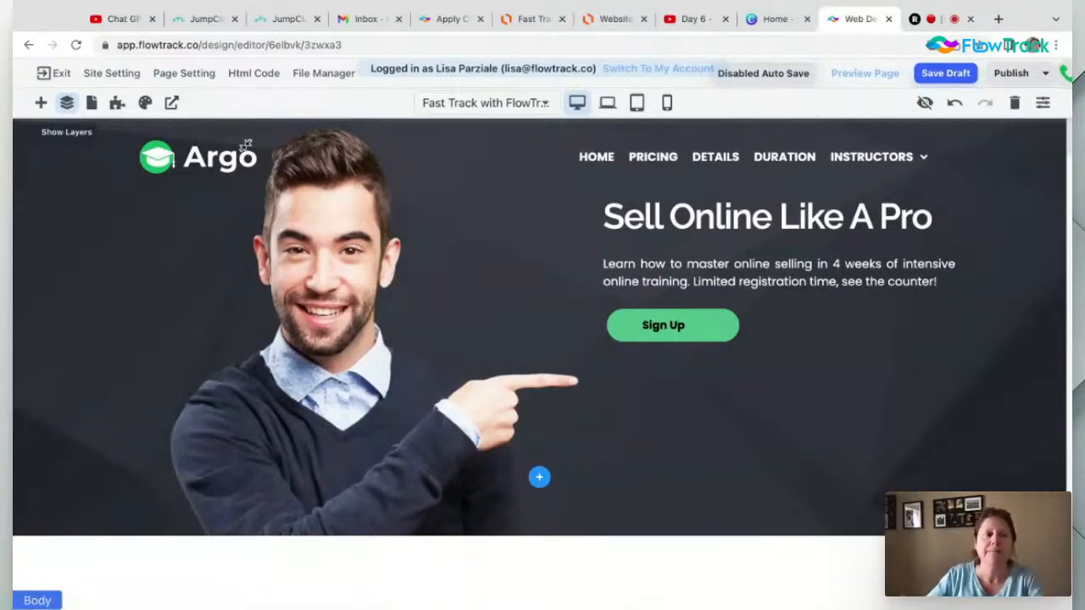
left_click(93, 103)
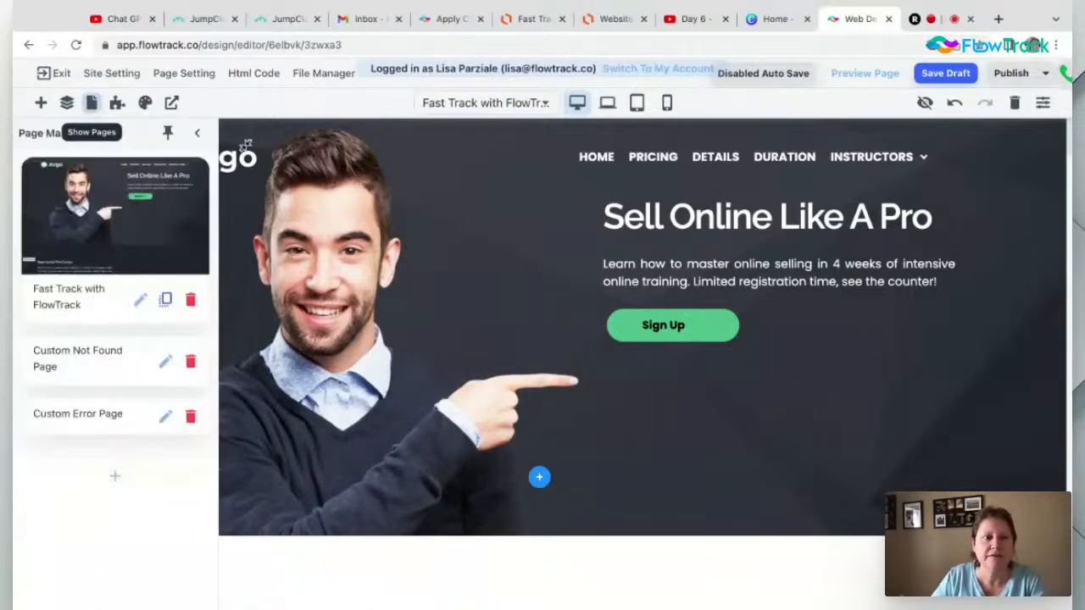
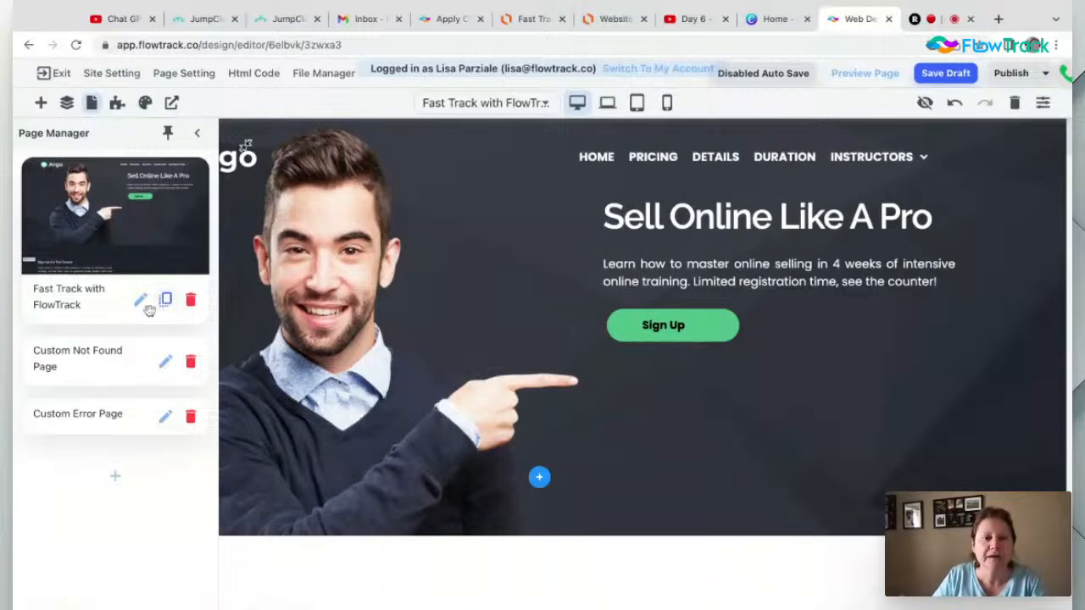
left_click(547, 103)
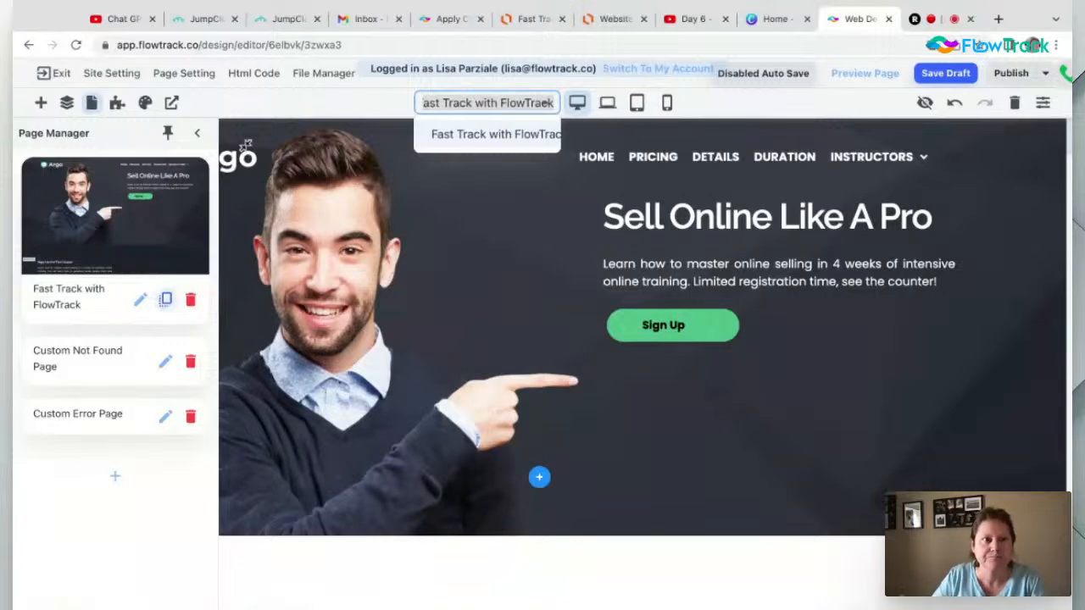
left_click(93, 104)
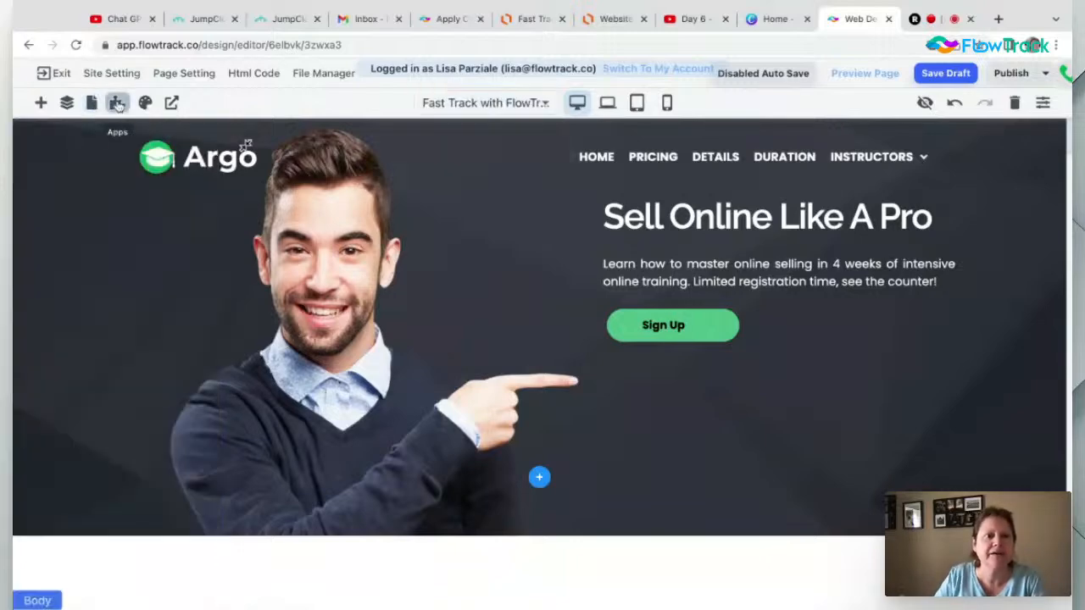
Examine the settings for adding a new site app, and cancel without creating one
left_click(118, 103)
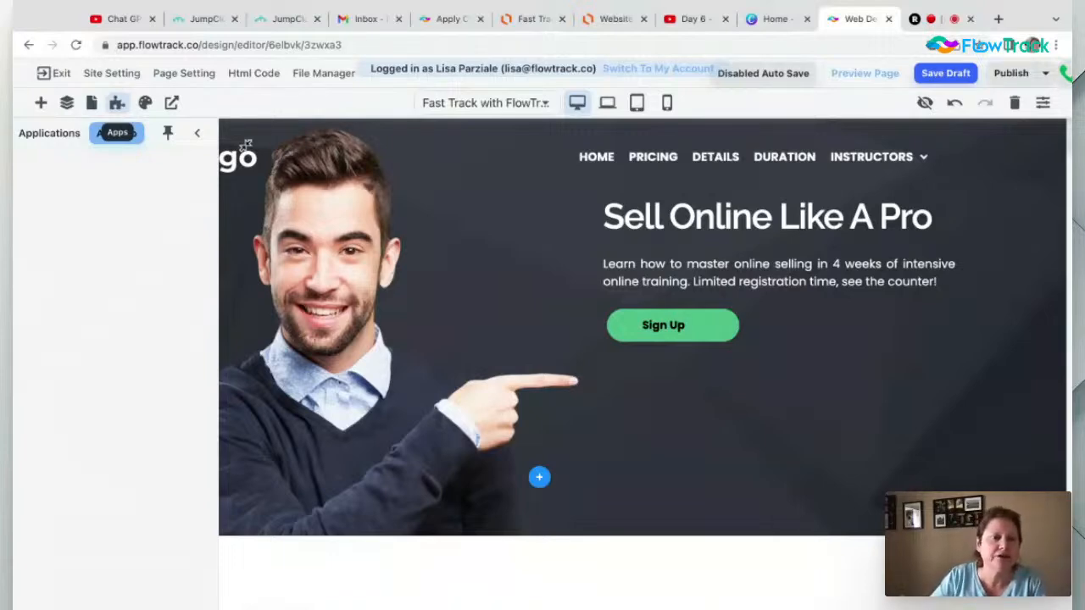
left_click(105, 137)
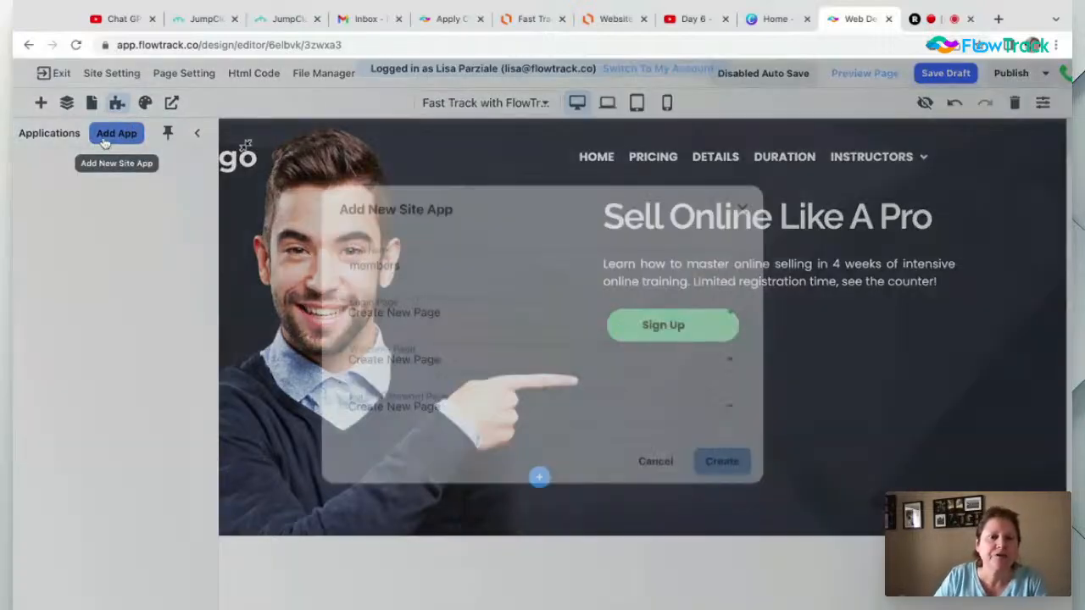
left_click(371, 267)
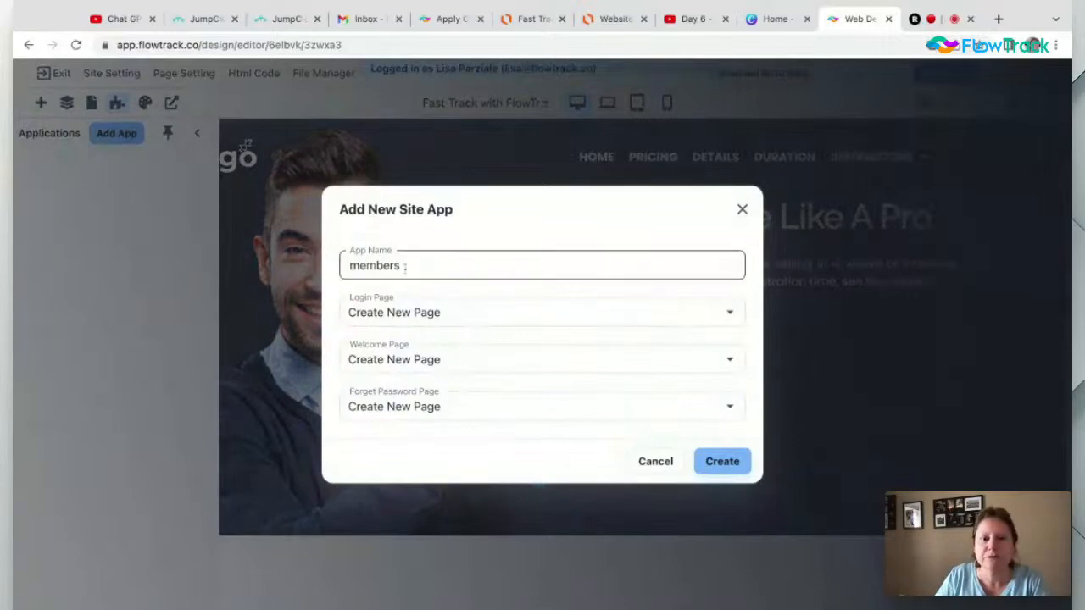
left_click(655, 461)
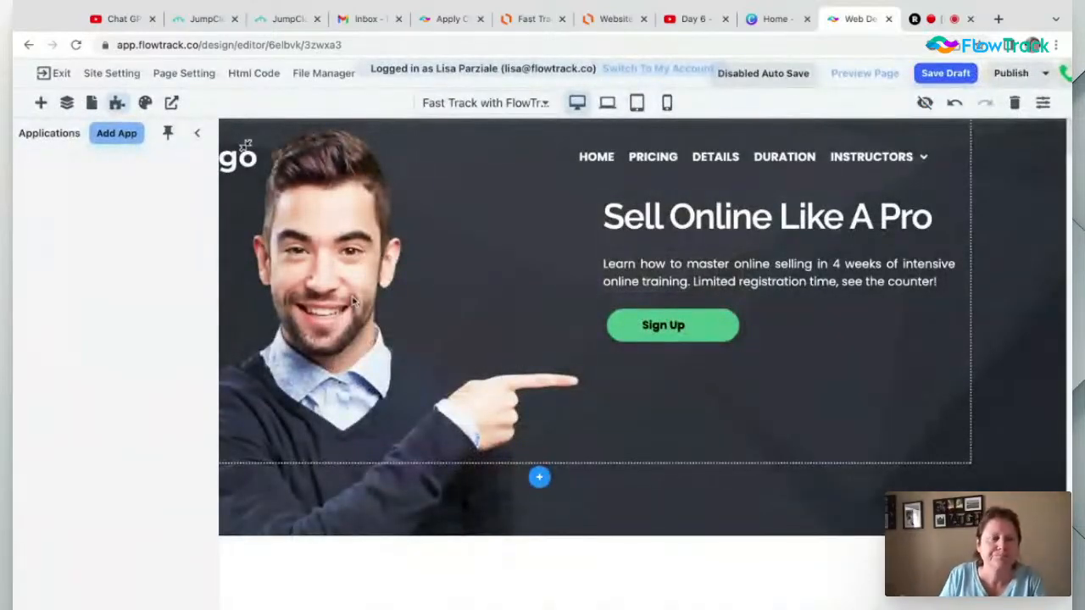
Apply the pink, yellow, green, blue and dark teal global color palette and review the recolored sections down the page
left_click(145, 102)
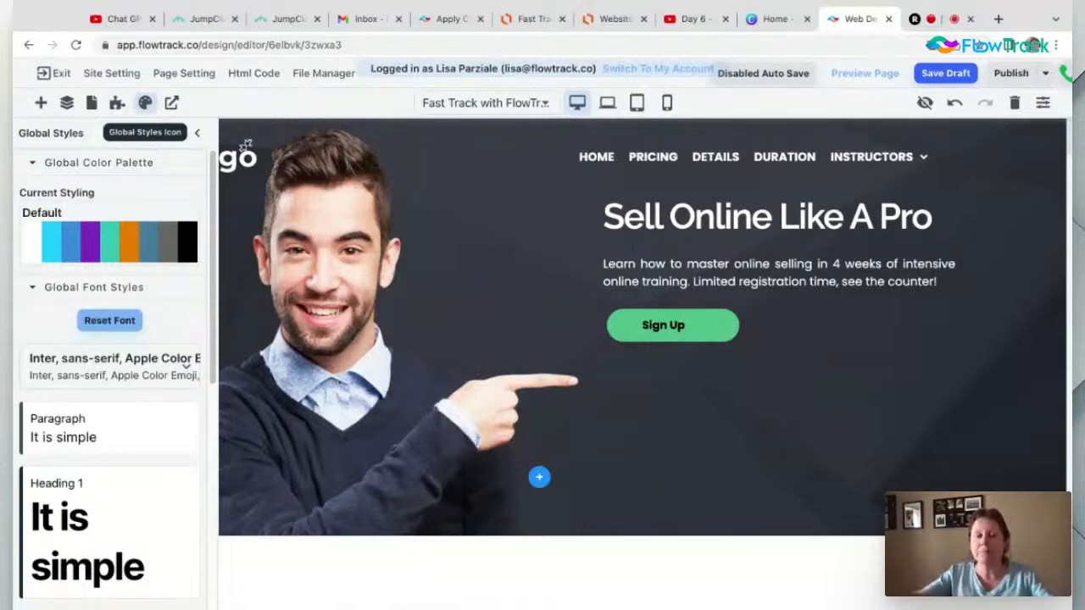
left_click(174, 253)
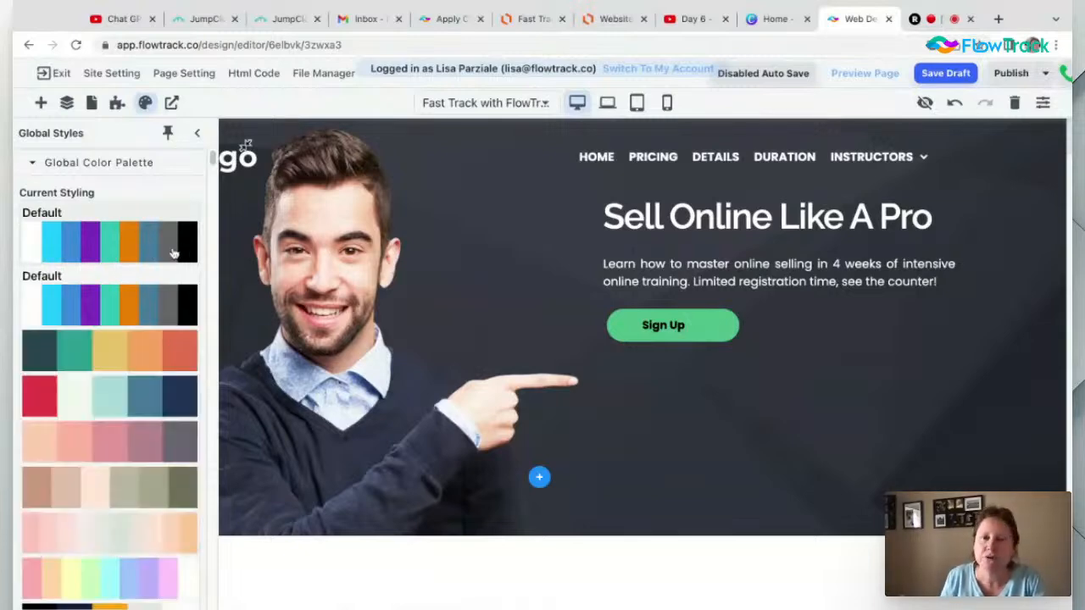
scroll(159, 307, "down", 5)
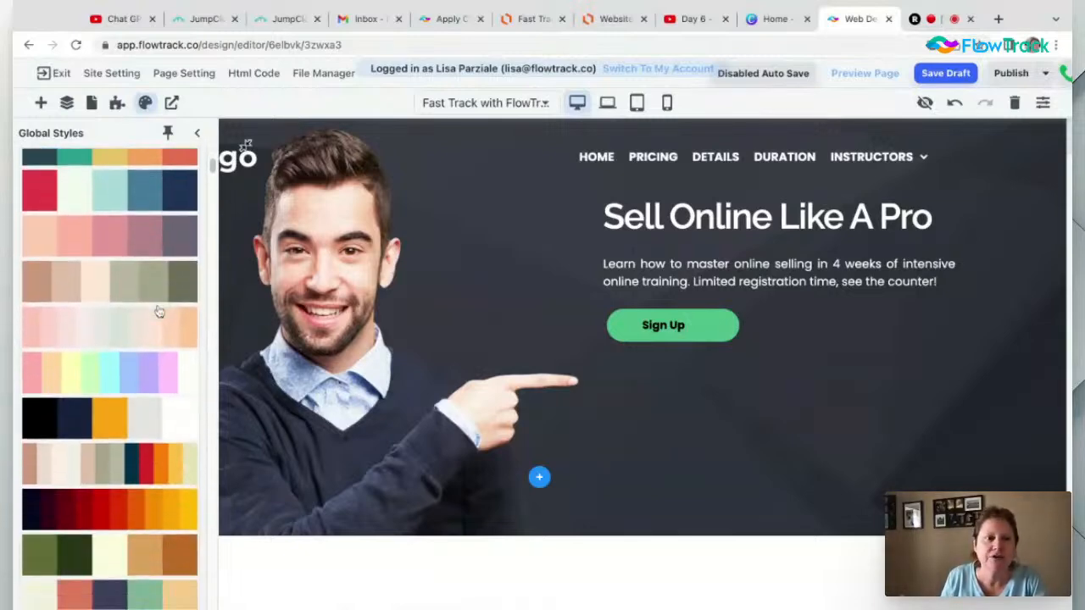
scroll(160, 311, "down", 6)
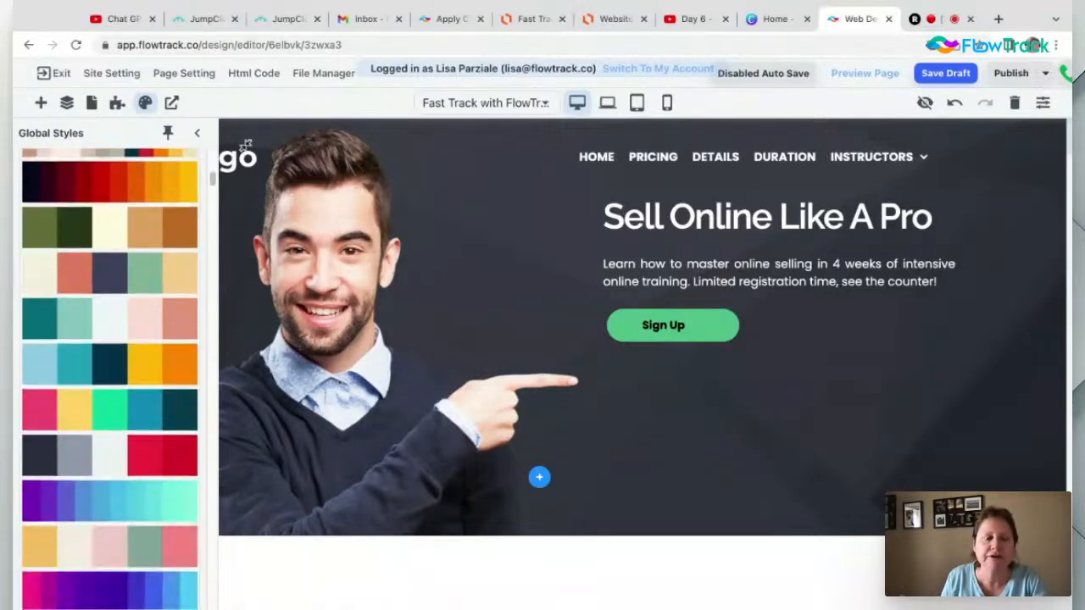
scroll(109, 379, "down", 2)
scroll(109, 379, "down", 10)
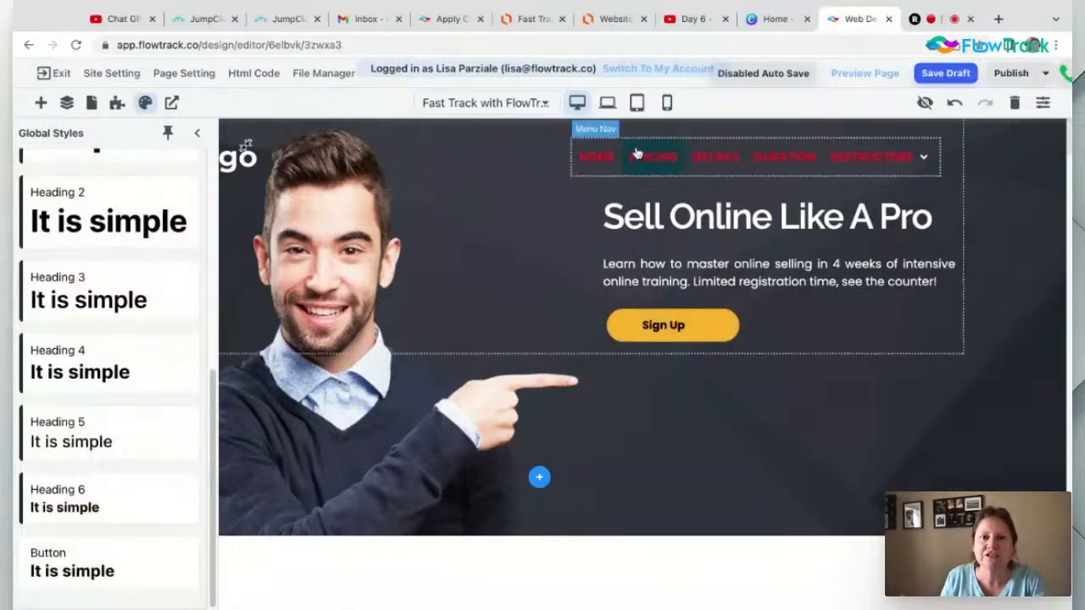
mouse_move(868, 161)
scroll(619, 253, "down", 10)
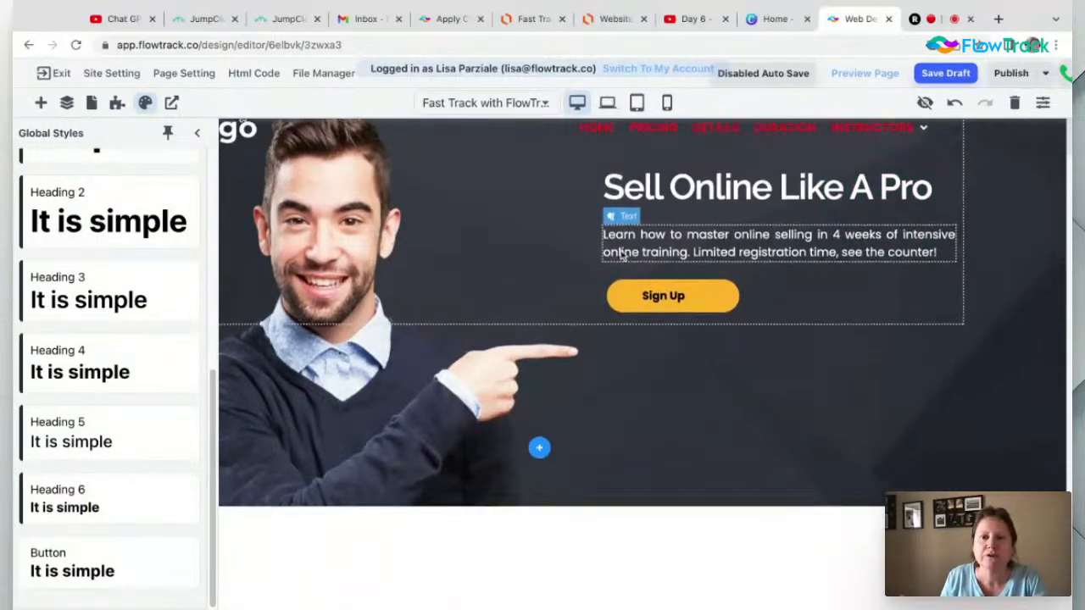
scroll(620, 255, "down", 5)
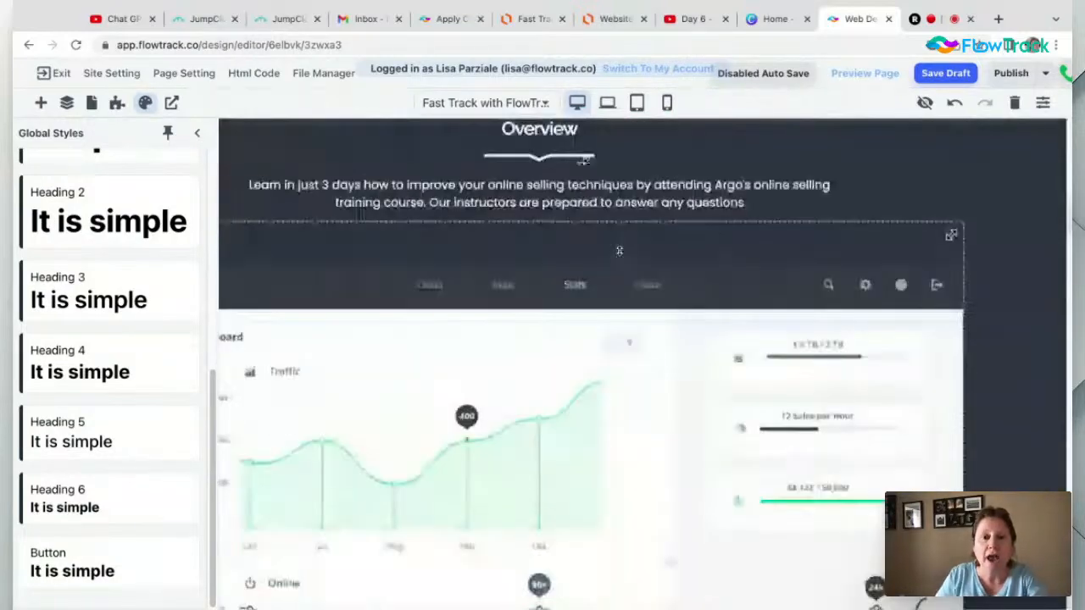
scroll(618, 252, "down", 10)
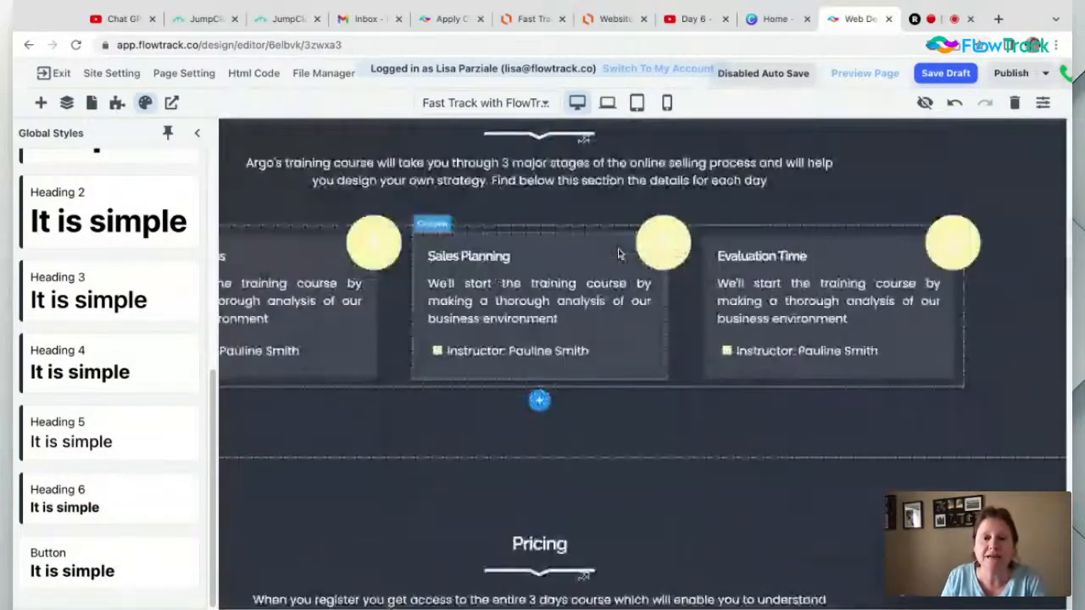
Browse the global color palettes and apply the one with red, off-white, light teal, blue and navy
scroll(152, 221, "up", 10)
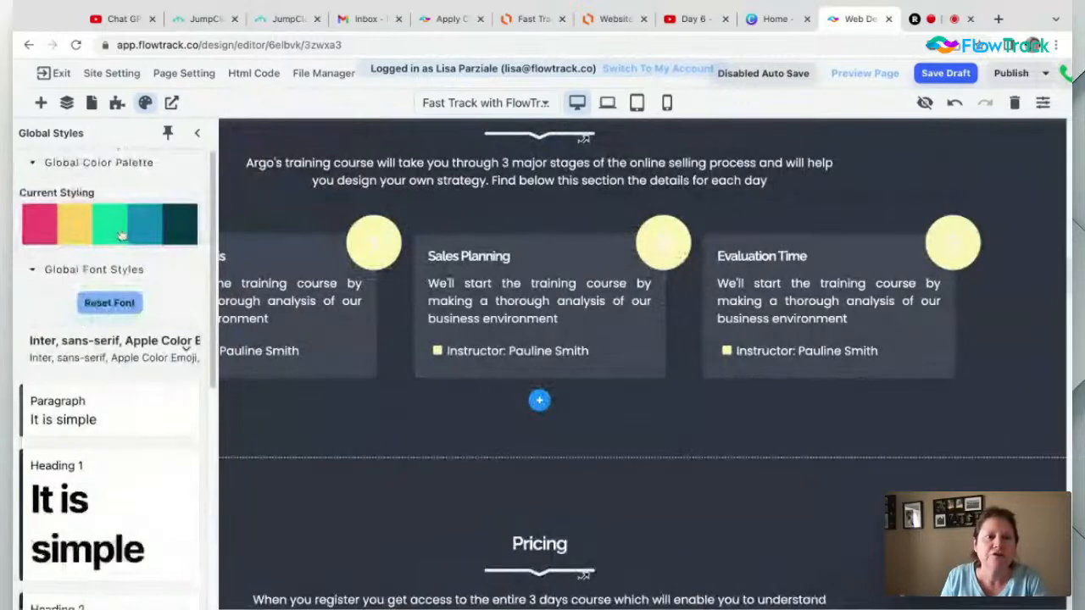
left_click(121, 236)
scroll(127, 332, "down", 10)
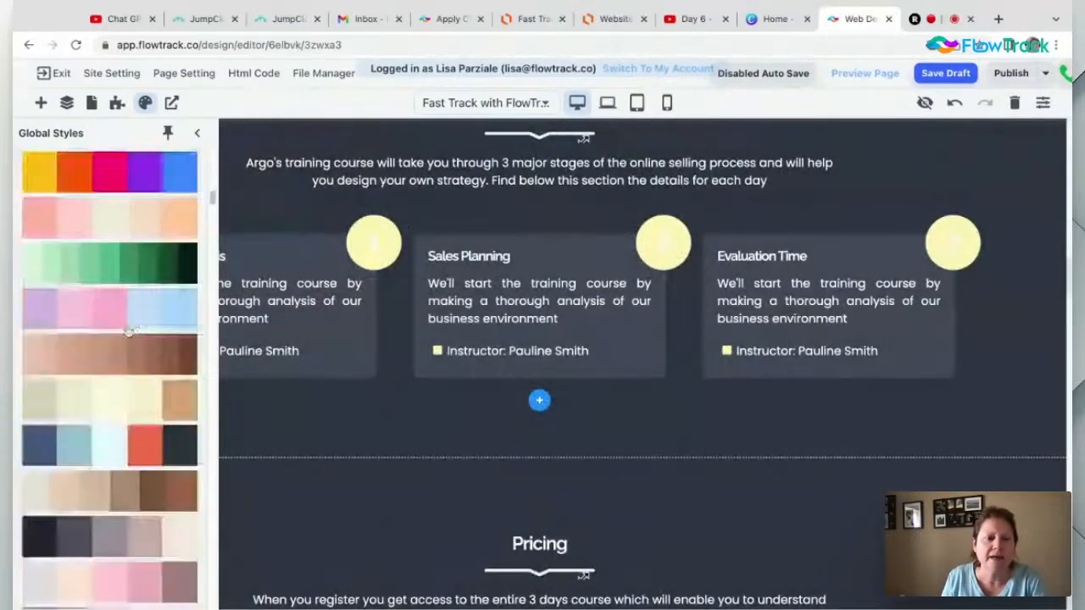
scroll(129, 332, "down", 10)
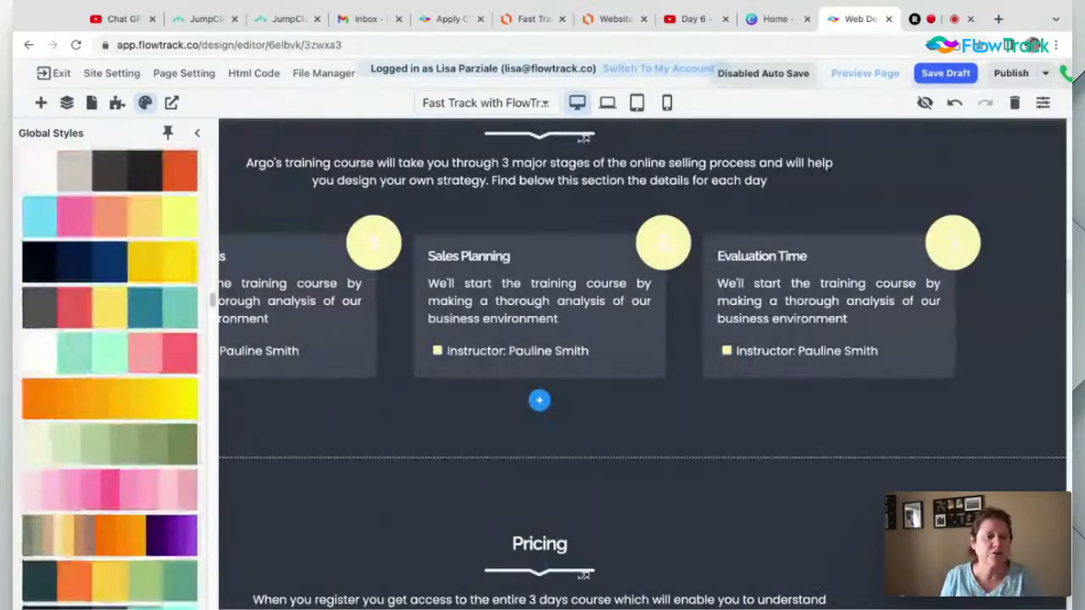
scroll(129, 316, "down", 3)
scroll(128, 317, "down", 10)
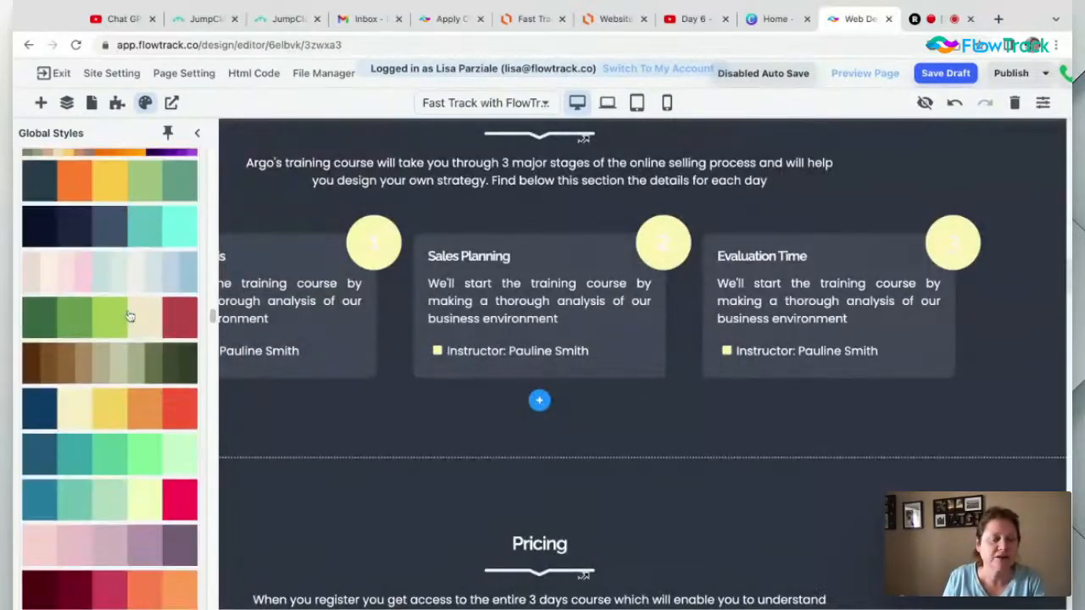
scroll(128, 316, "up", 10)
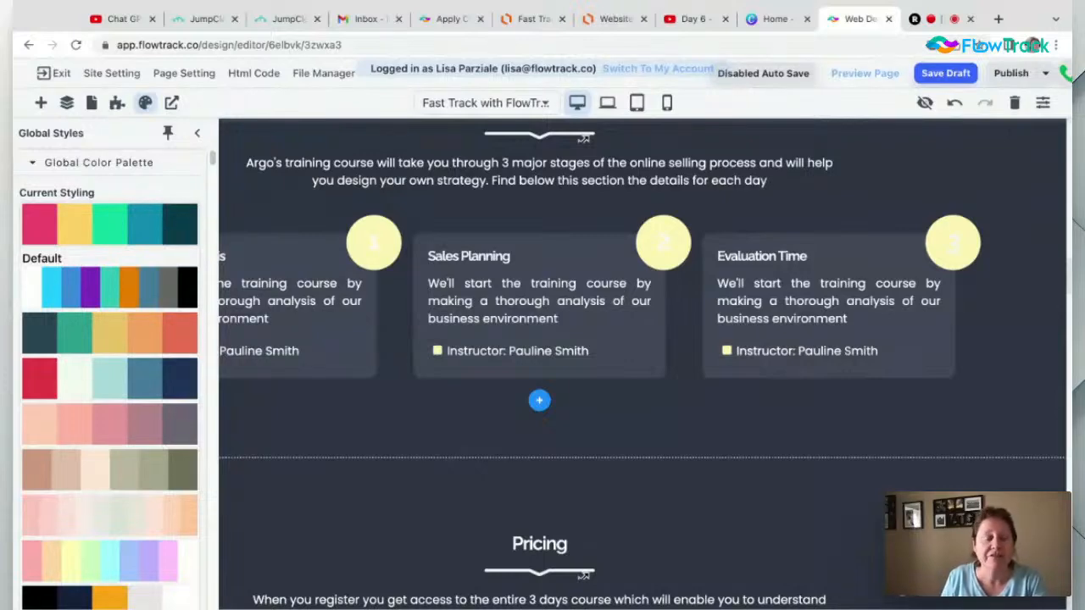
left_click(137, 379)
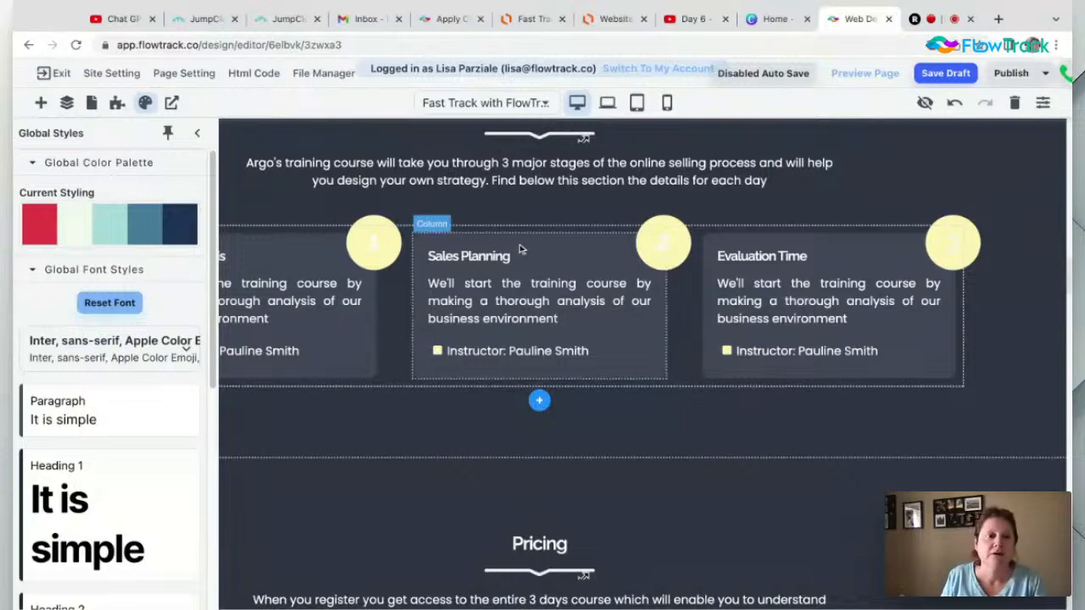
scroll(540, 275, "up", 1)
scroll(541, 275, "up", 15)
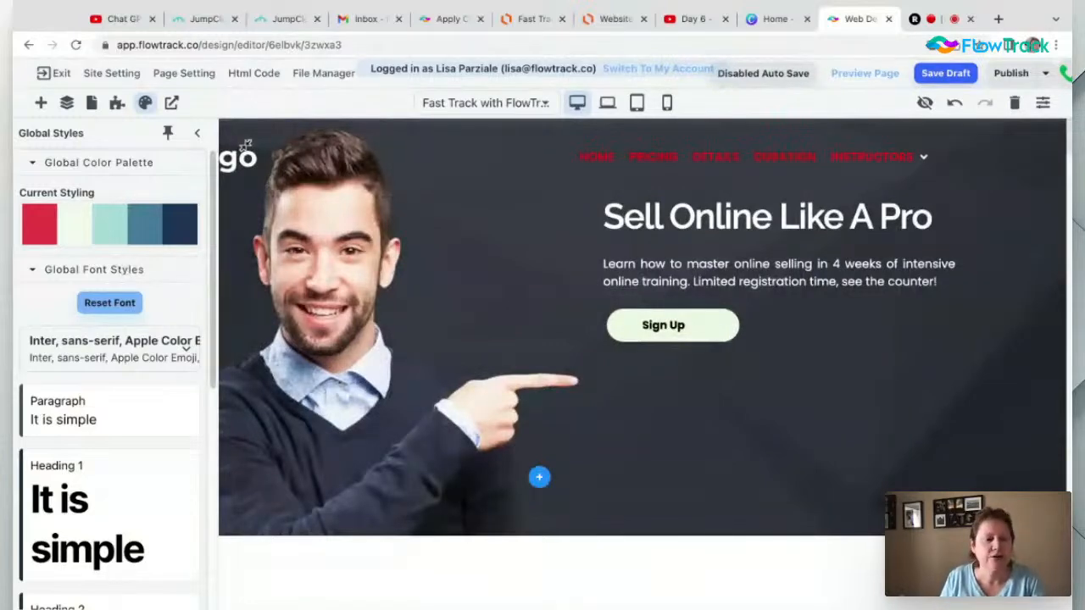
Look through the global font styles for the paragraph, Heading 1 to Heading 6 and button text
scroll(121, 415, "down", 3)
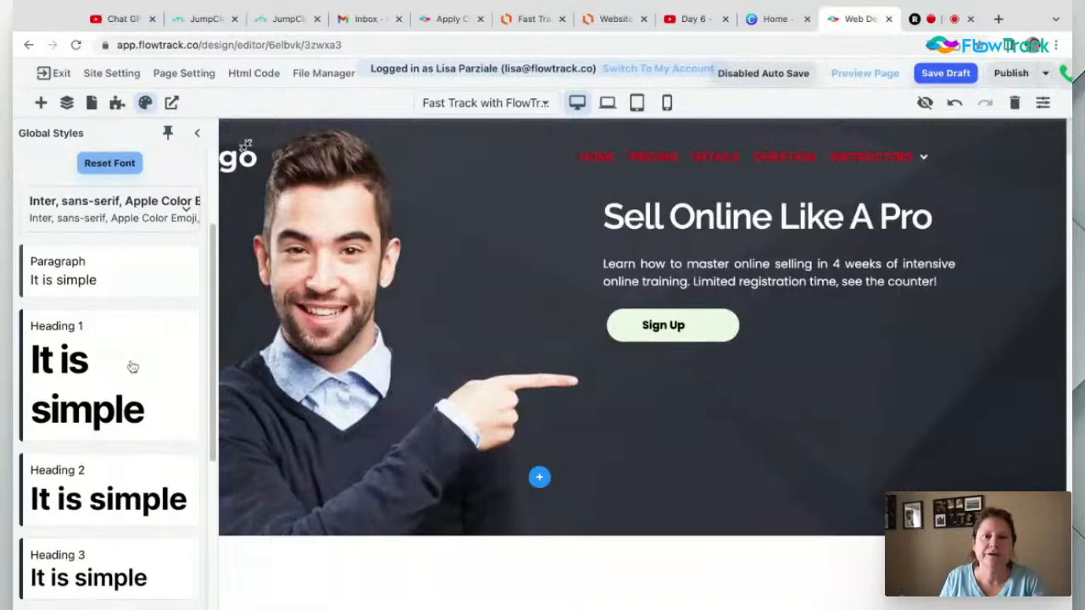
scroll(131, 366, "down", 2)
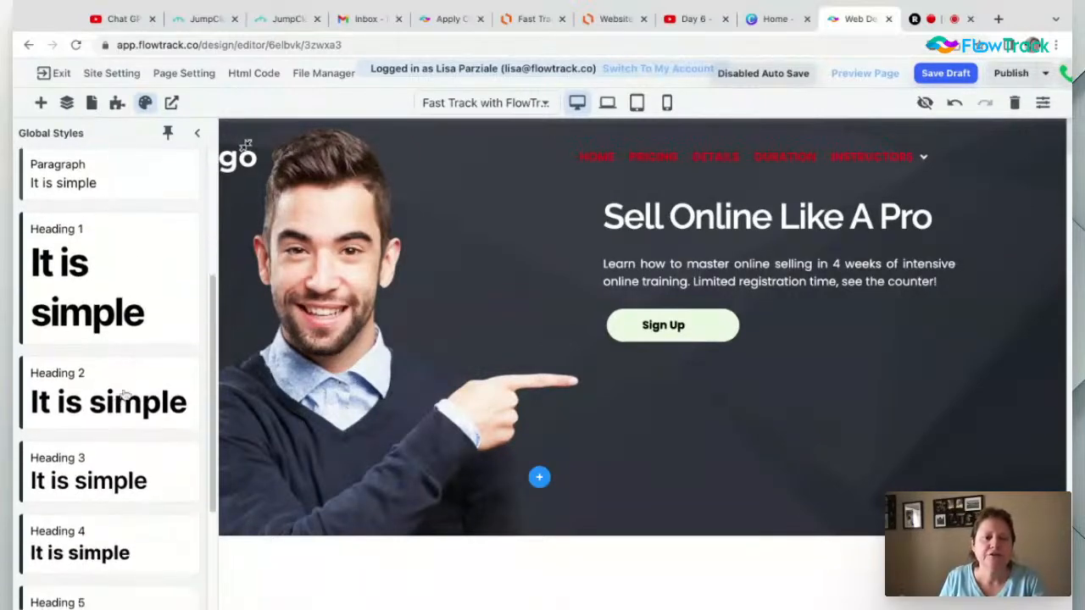
scroll(145, 446, "down", 4)
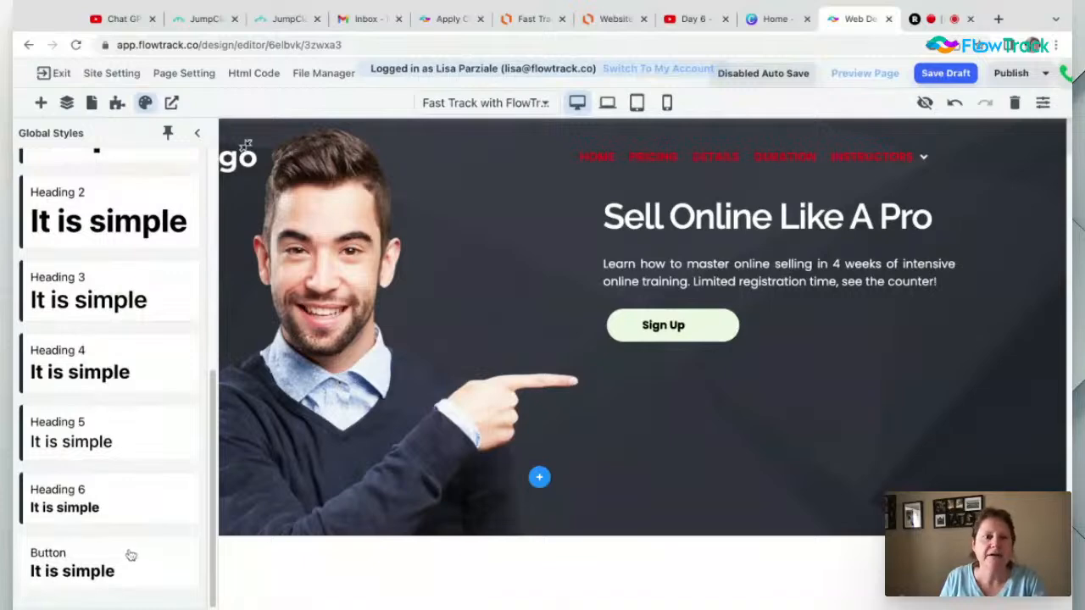
scroll(128, 554, "up", 9)
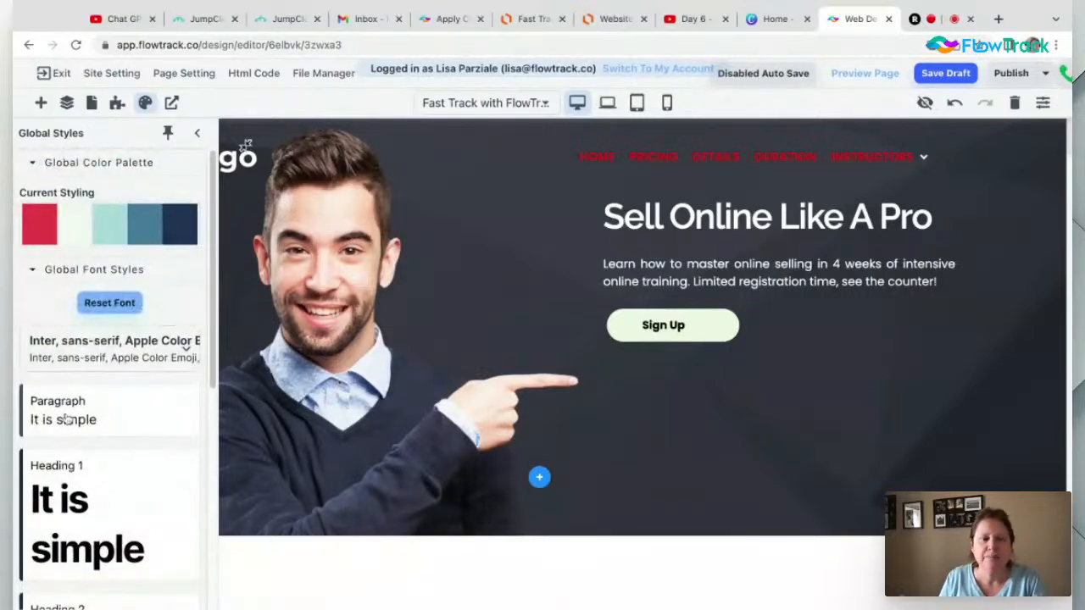
Examine the global Heading 1 font settings and its list of available fonts, and close them without changing anything
left_click(91, 506)
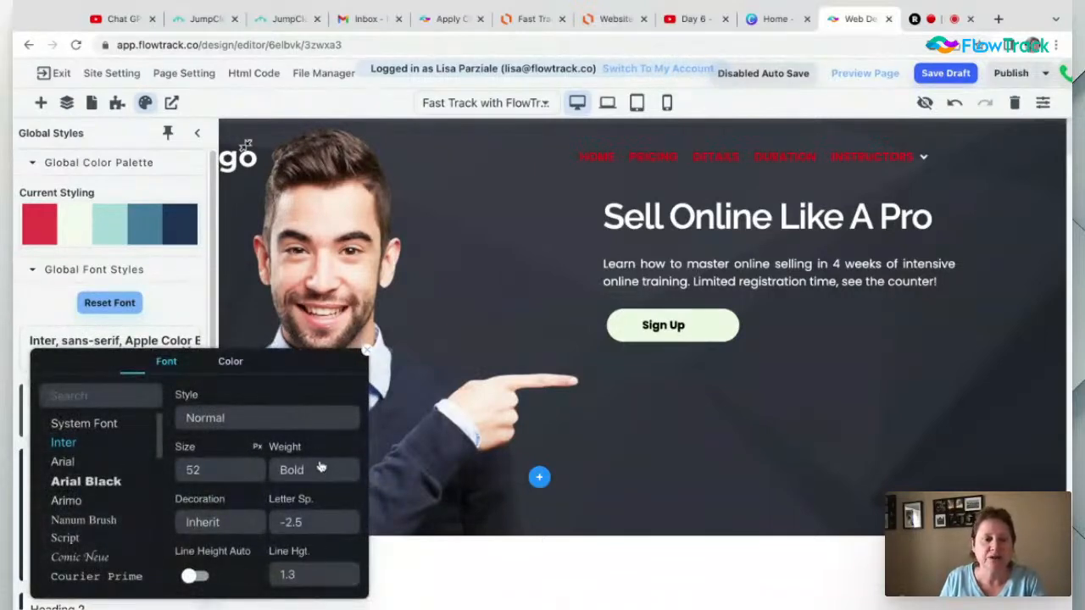
scroll(85, 500, "down", 10)
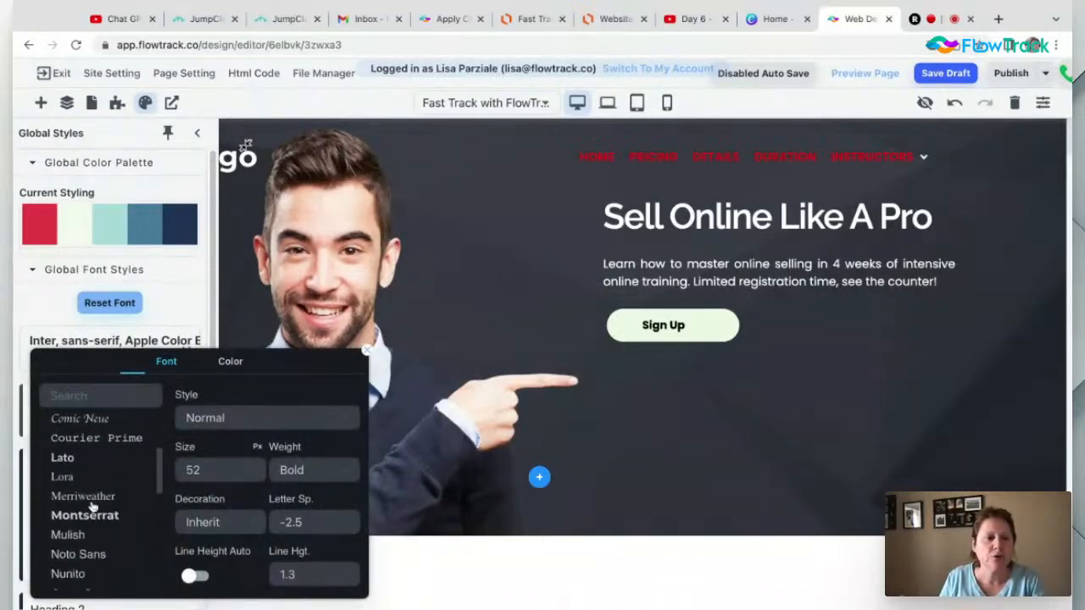
scroll(92, 505, "down", 3)
scroll(91, 506, "up", 15)
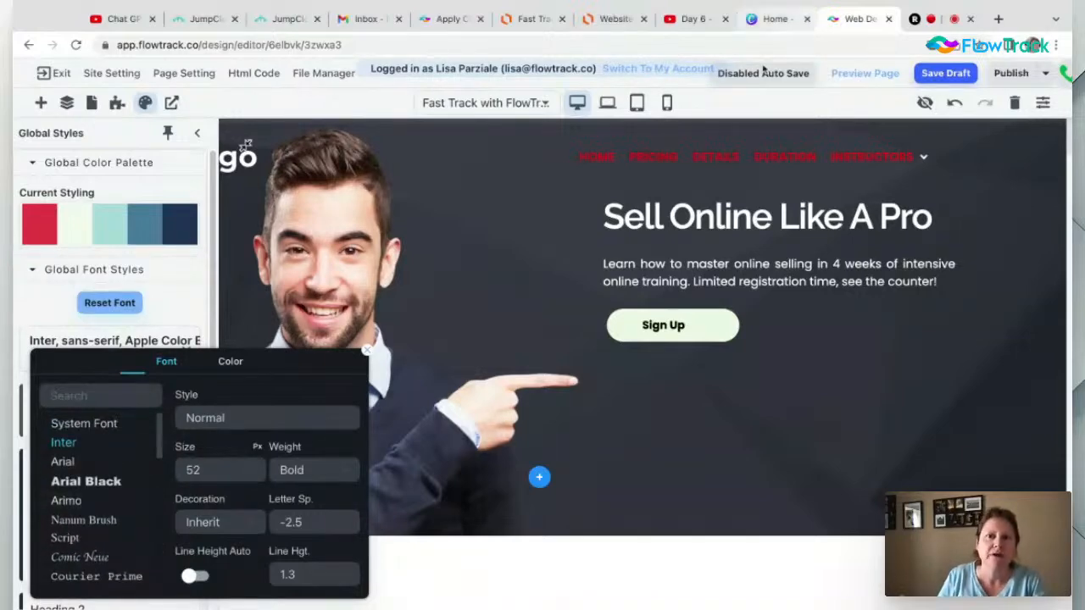
scroll(118, 472, "down", 10)
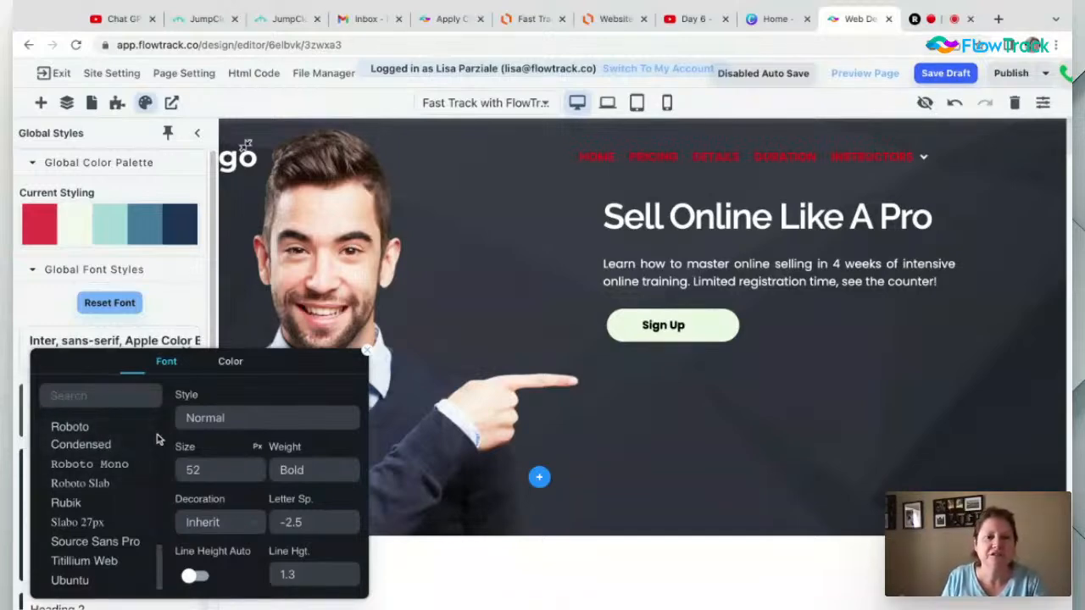
left_click(515, 297)
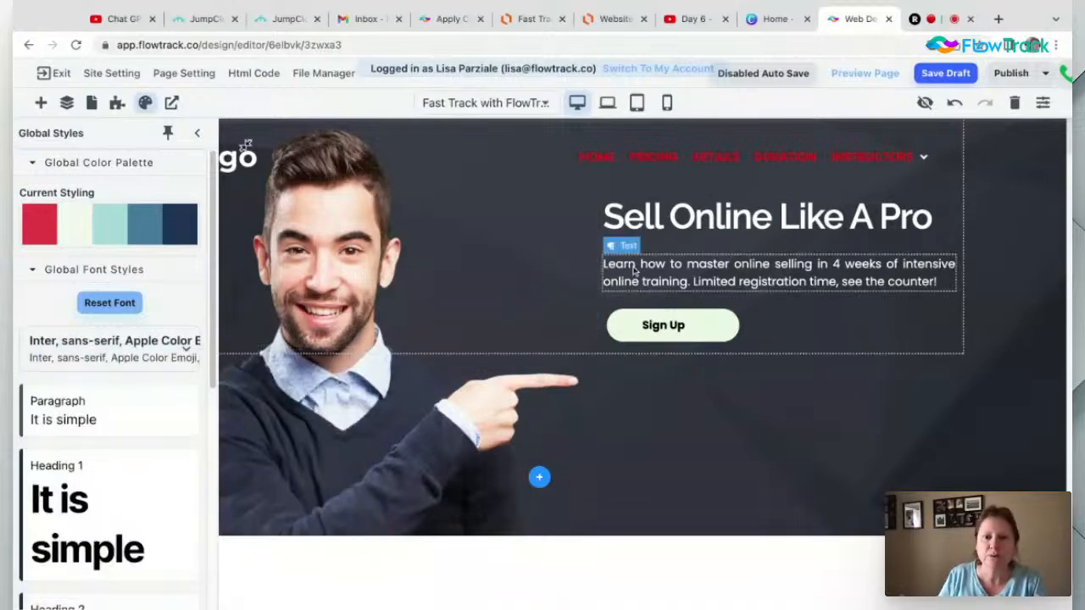
Inspect the typography settings of the "Sell Online Like A Pro" heading and the typography presets available for it
left_click(695, 222)
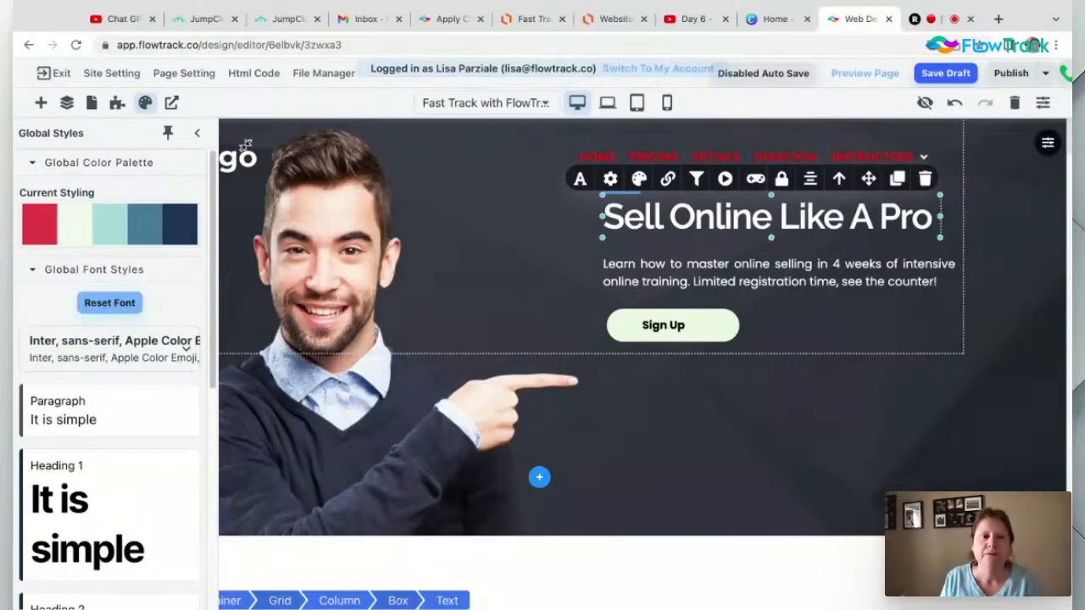
left_click(703, 207)
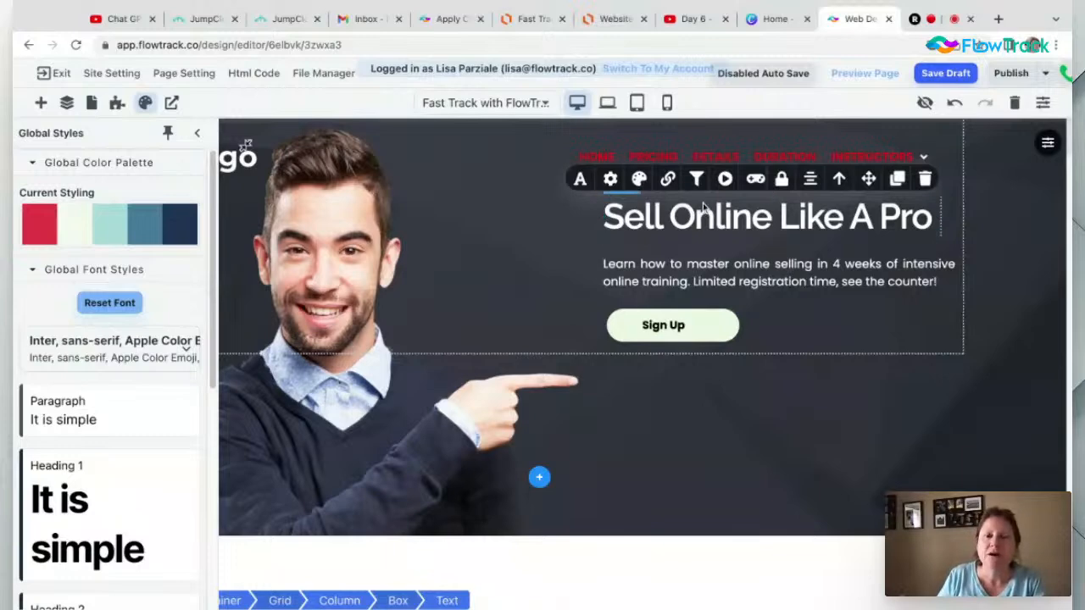
left_click(519, 266)
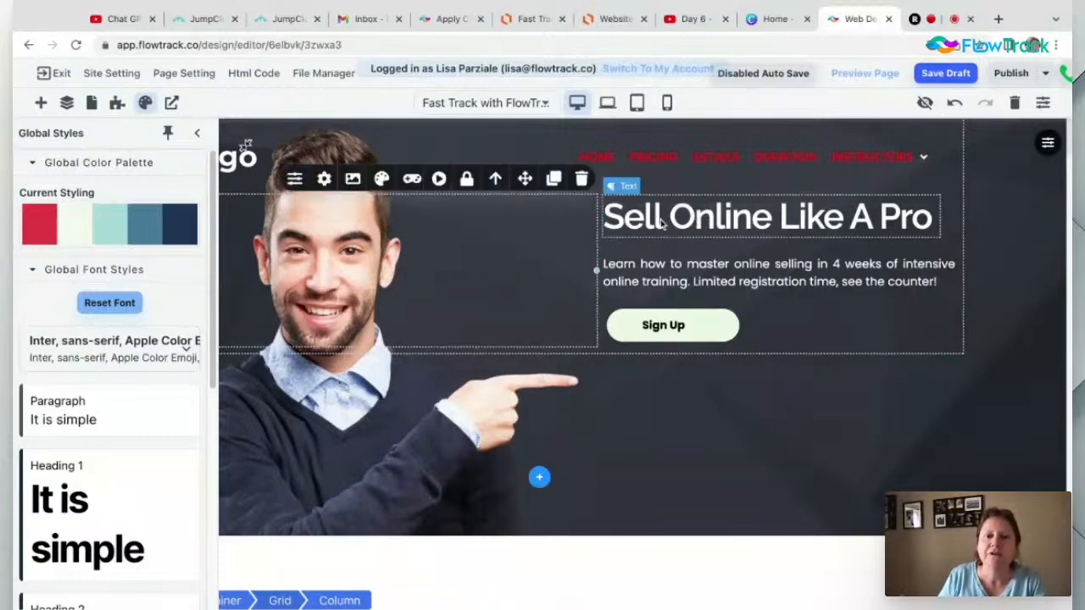
left_click(664, 222)
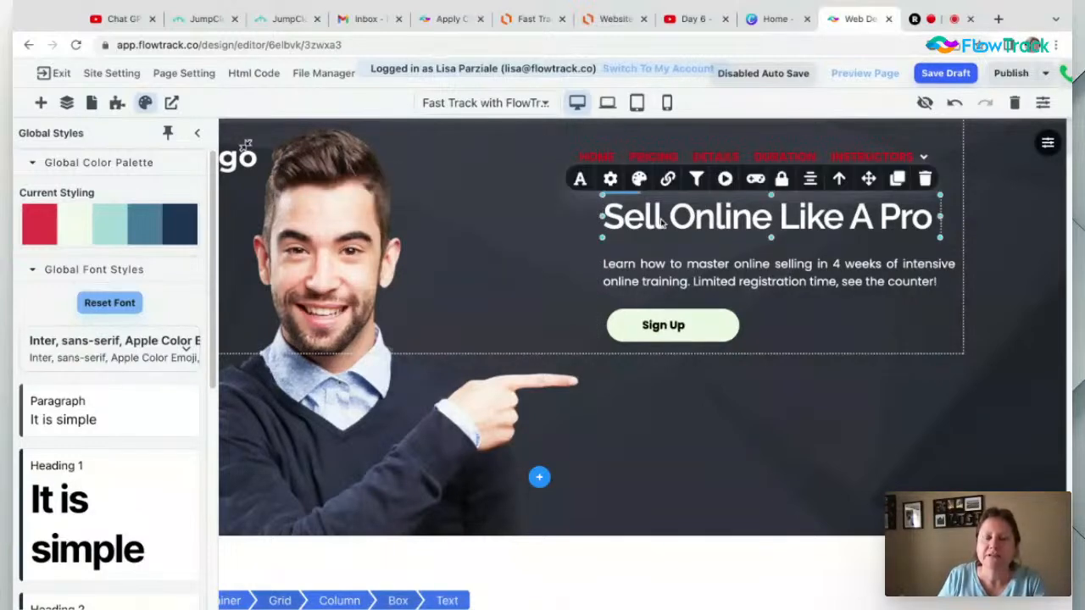
left_click(581, 180)
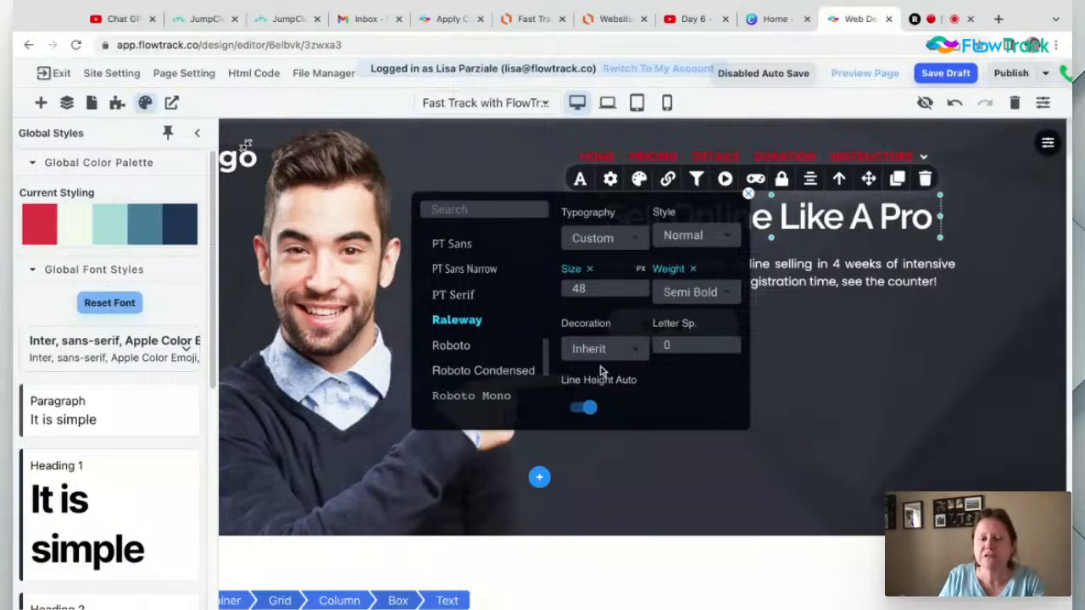
left_click(594, 246)
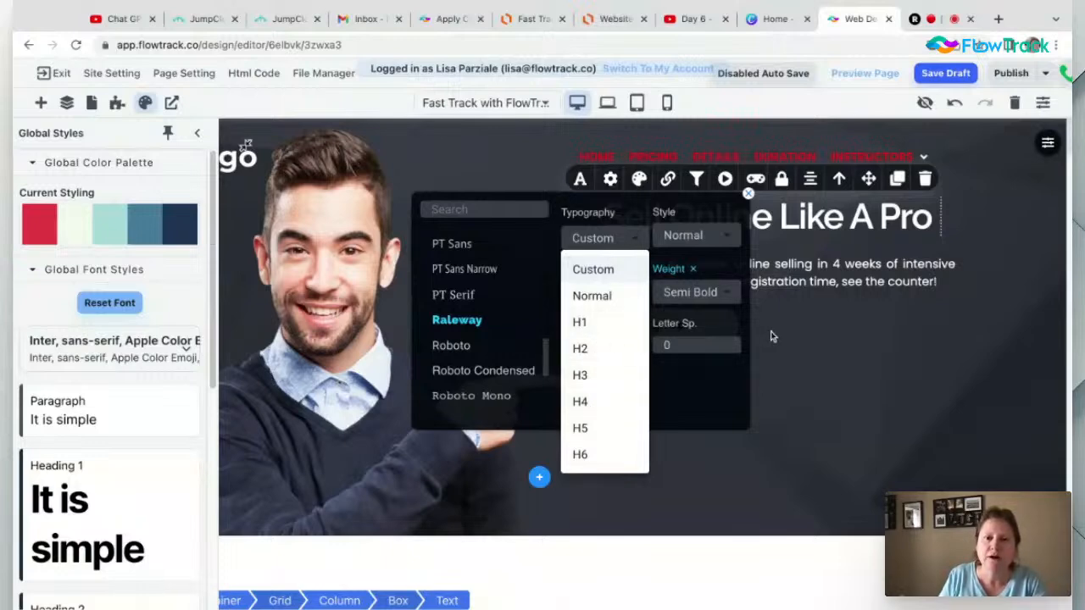
left_click(767, 363)
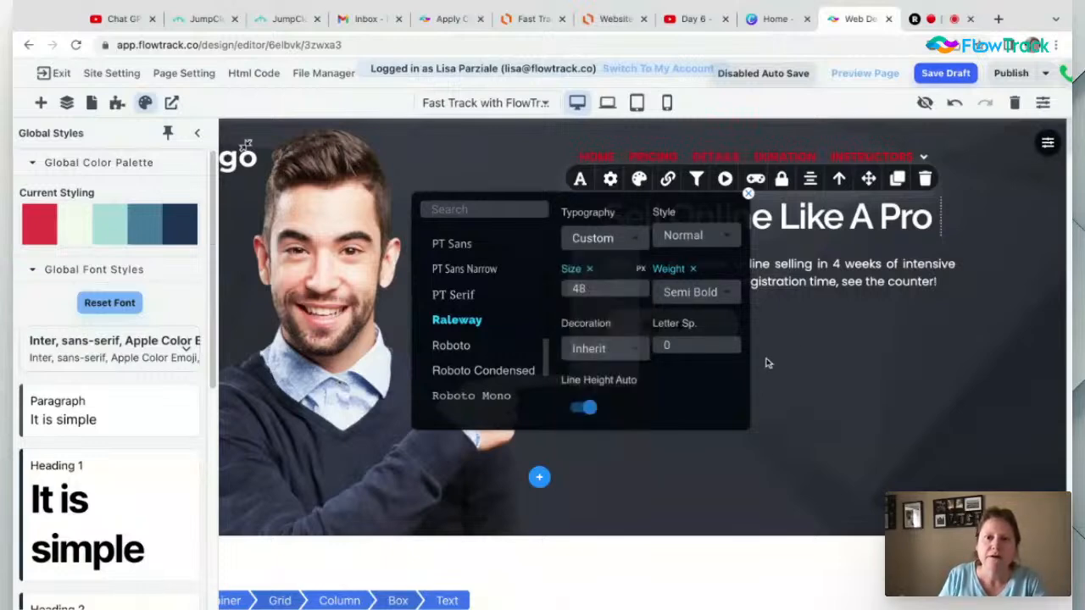
Examine the font and color settings of the global Heading 1 style, and close them along with the global styles
left_click(95, 503)
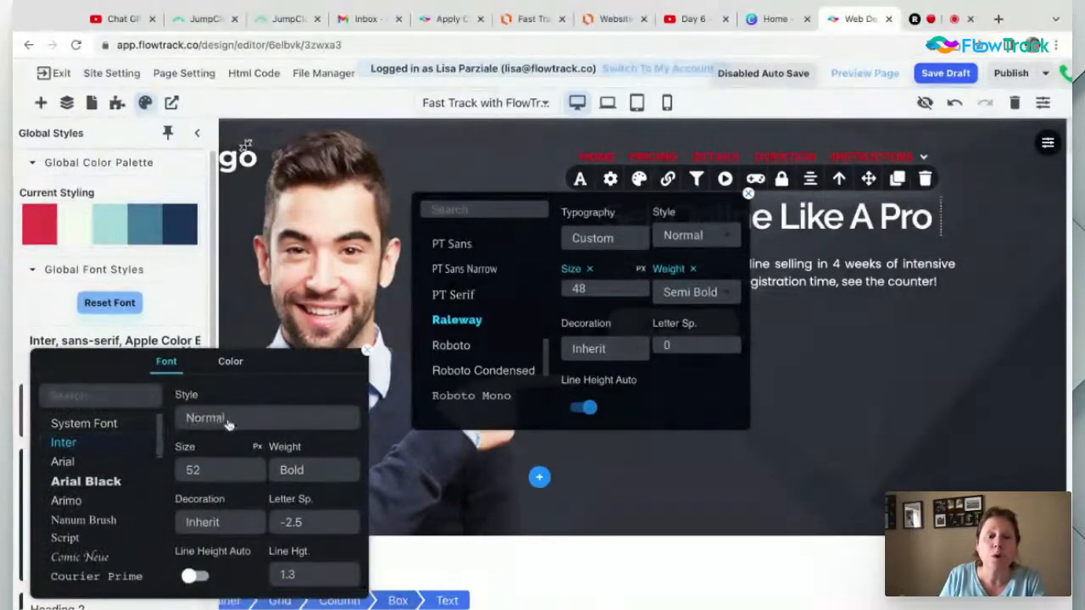
left_click(229, 362)
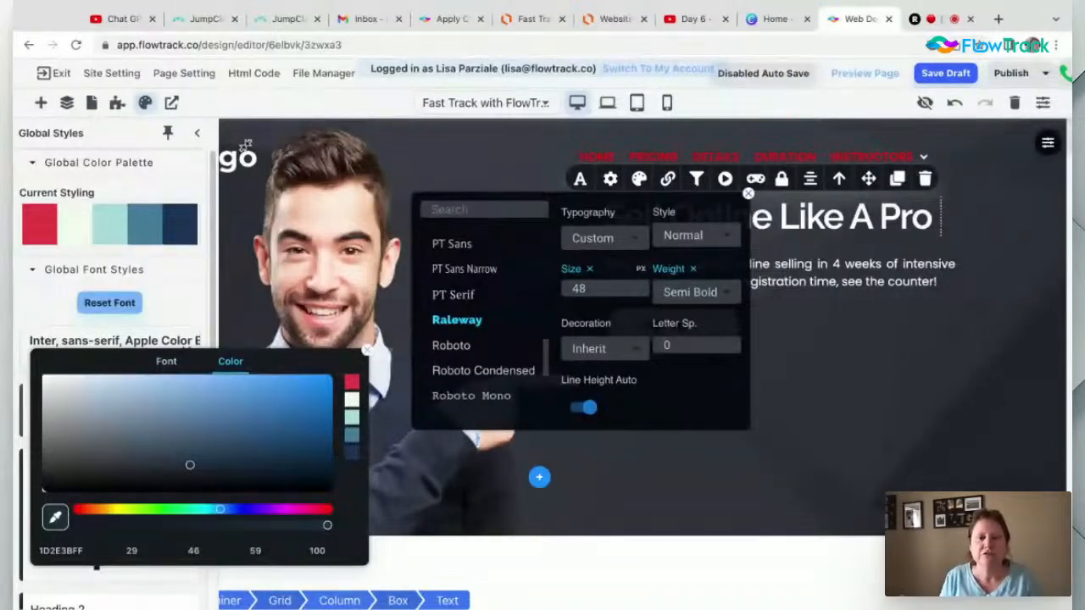
left_click(248, 333)
left_click(748, 194)
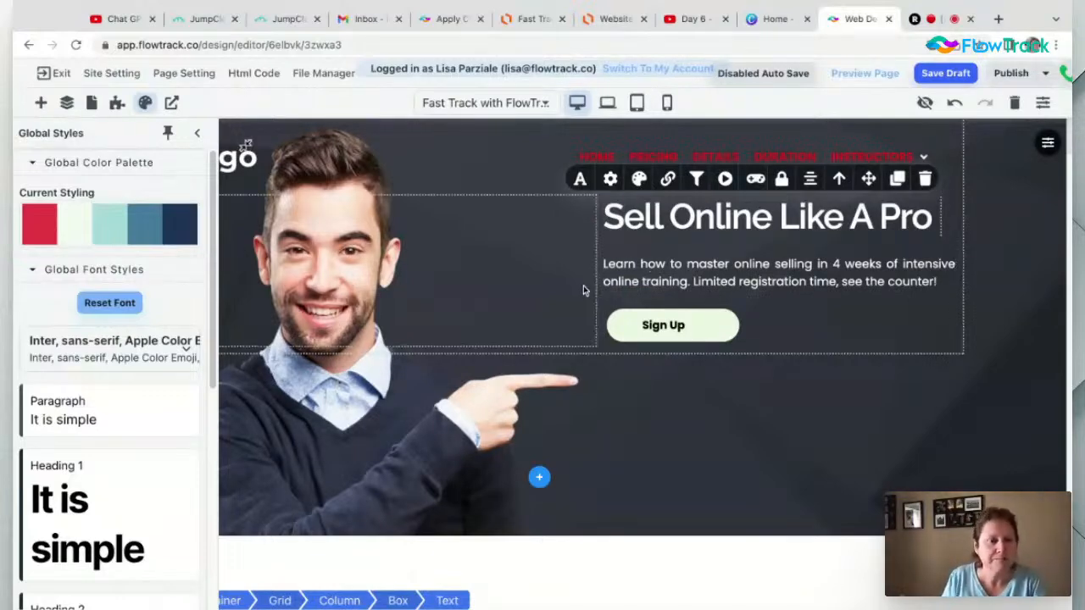
scroll(164, 405, "down", 5)
scroll(163, 398, "up", 5)
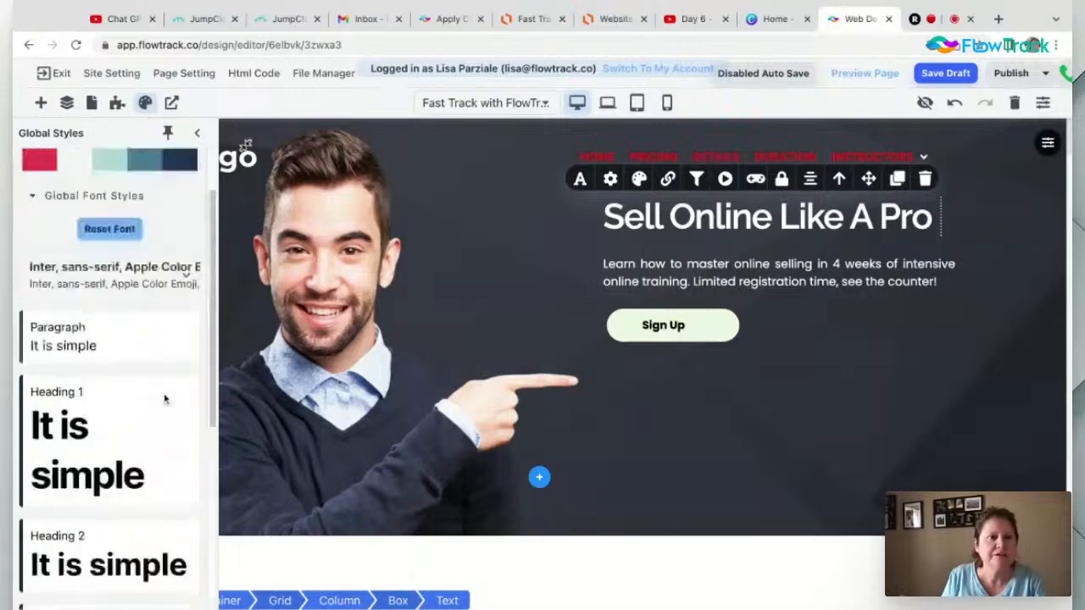
left_click(168, 134)
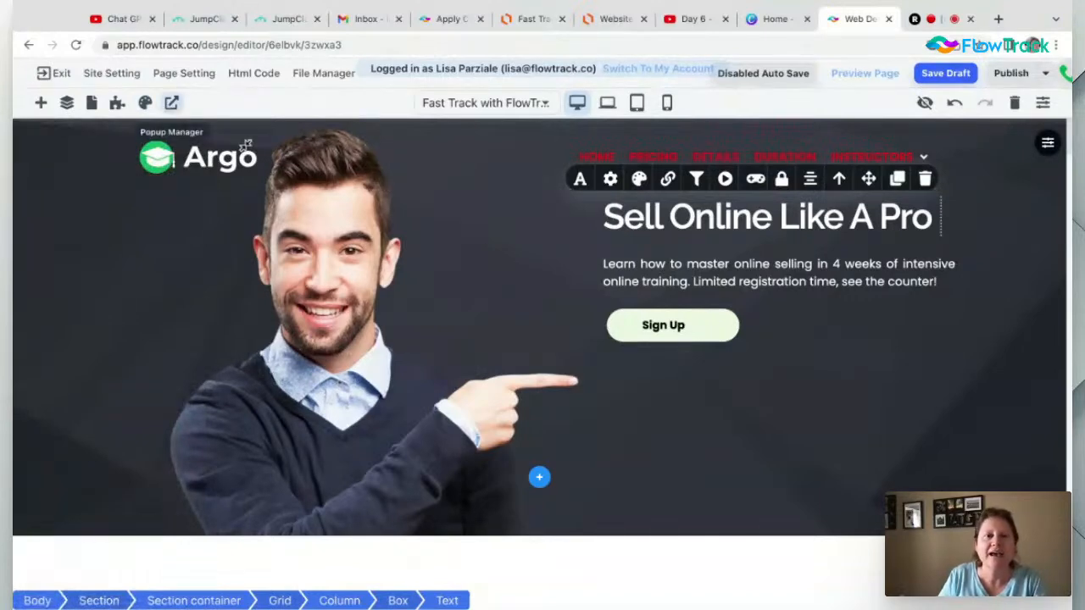
View the site's popups and the dialog for creating a new popup, and cancel without adding one
left_click(170, 105)
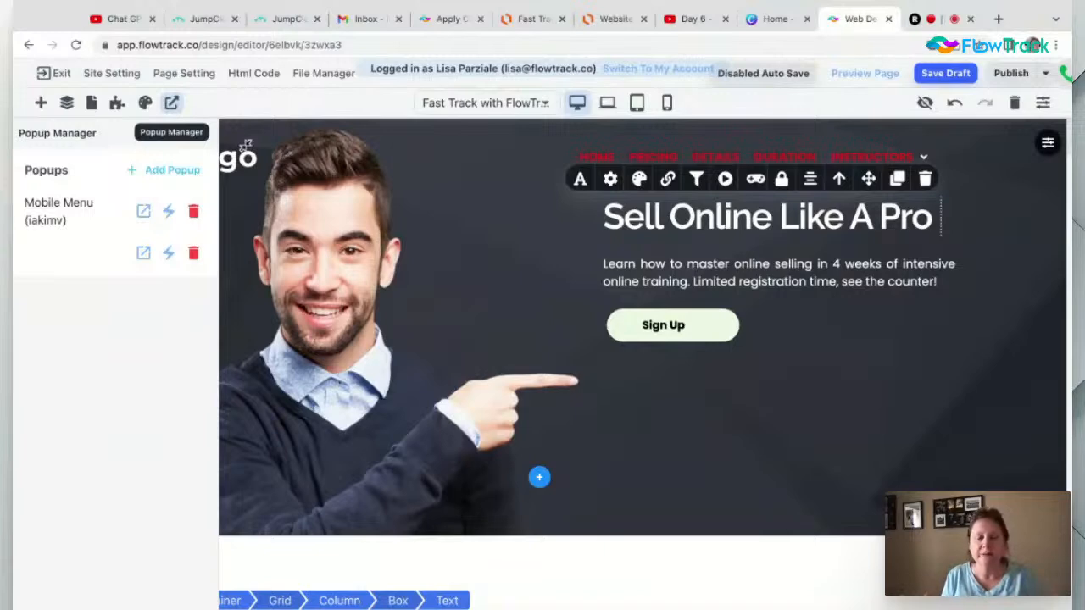
left_click(163, 172)
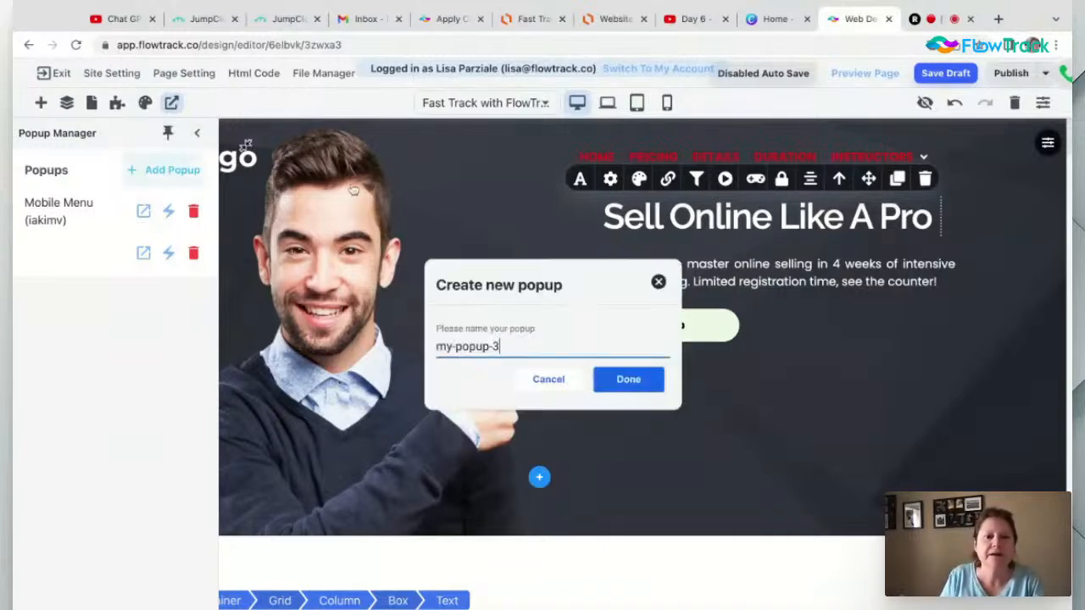
left_click(548, 379)
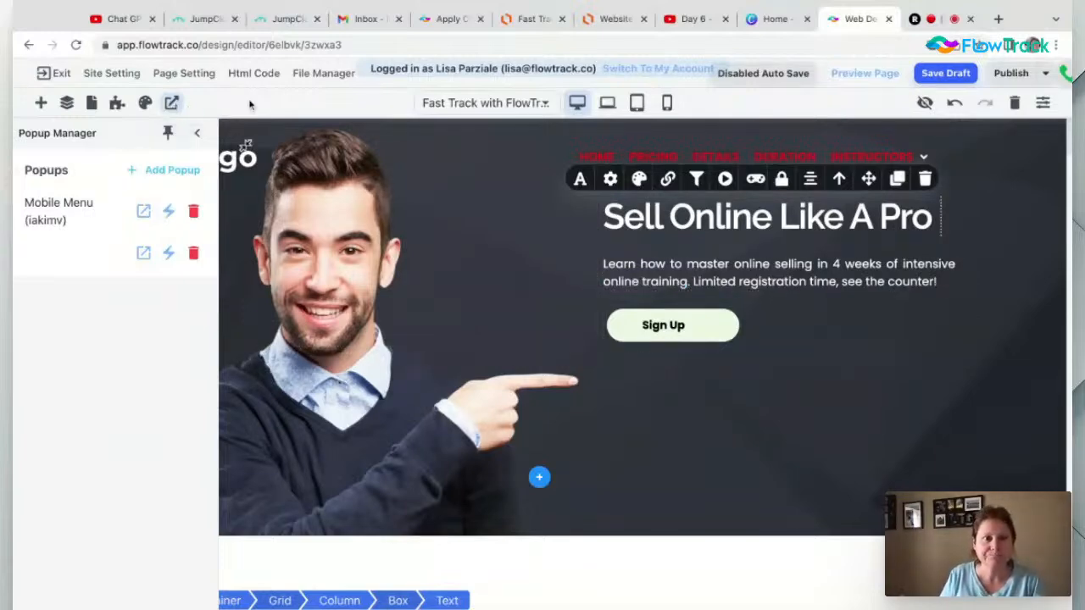
left_click(197, 136)
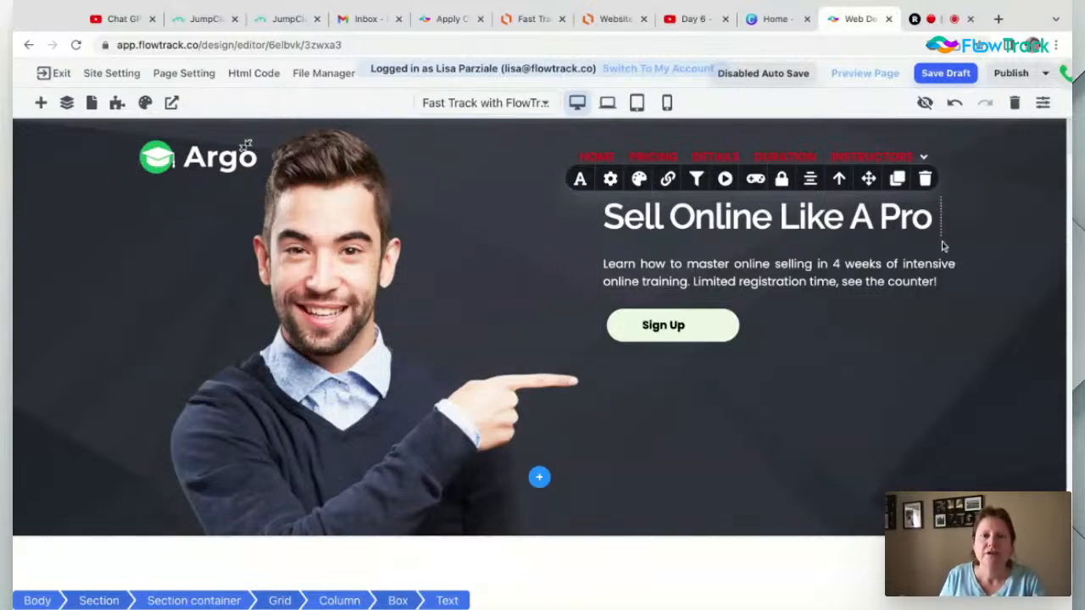
Look through the page sections down to Duration and return to the hero section
scroll(745, 447, "down", 5)
scroll(744, 446, "down", 15)
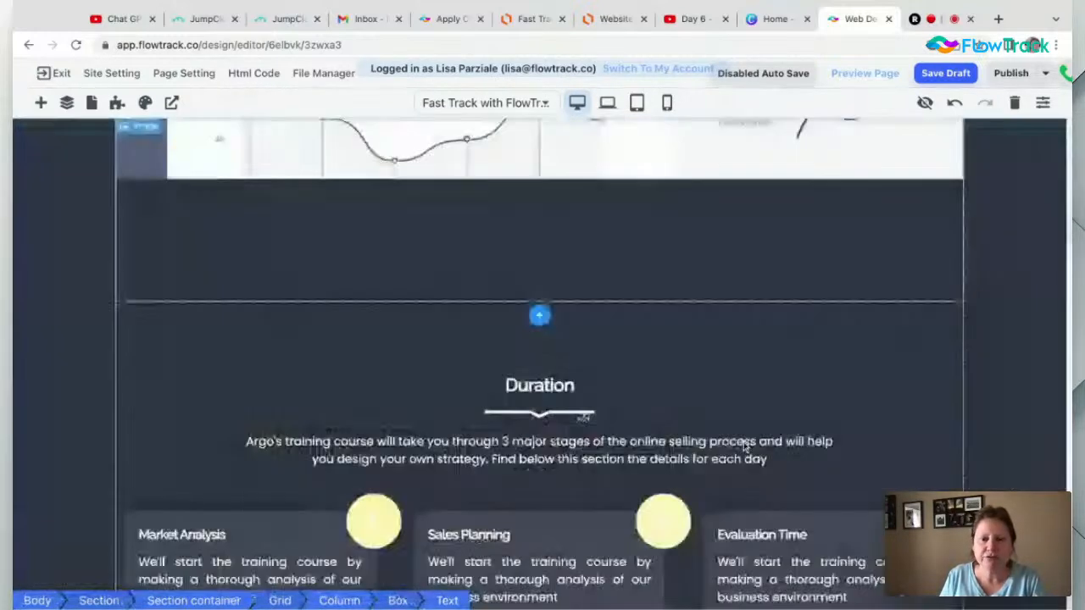
scroll(744, 446, "up", 15)
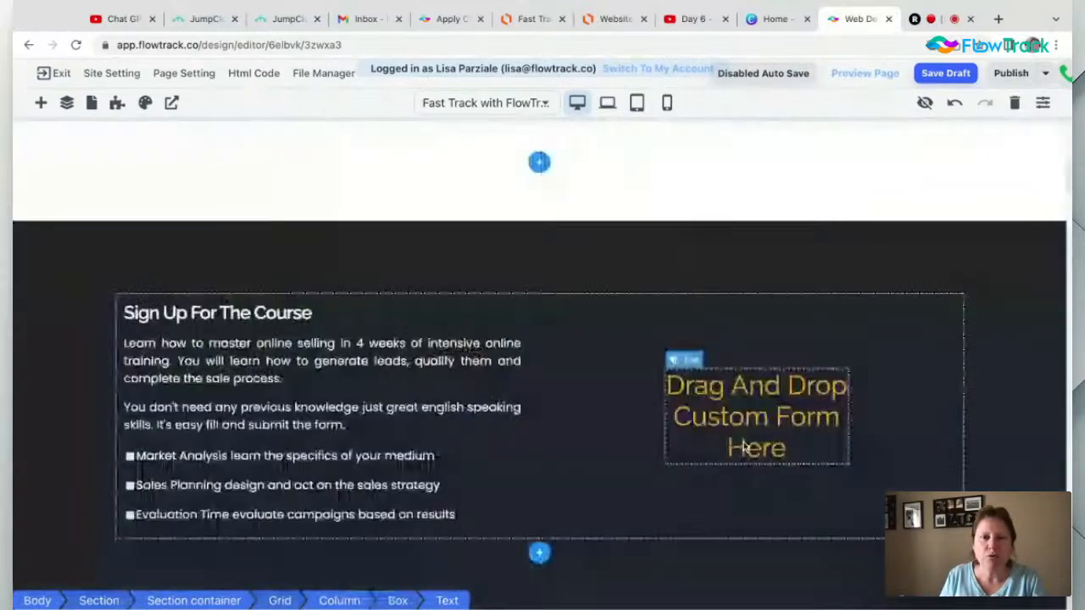
scroll(744, 447, "up", 5)
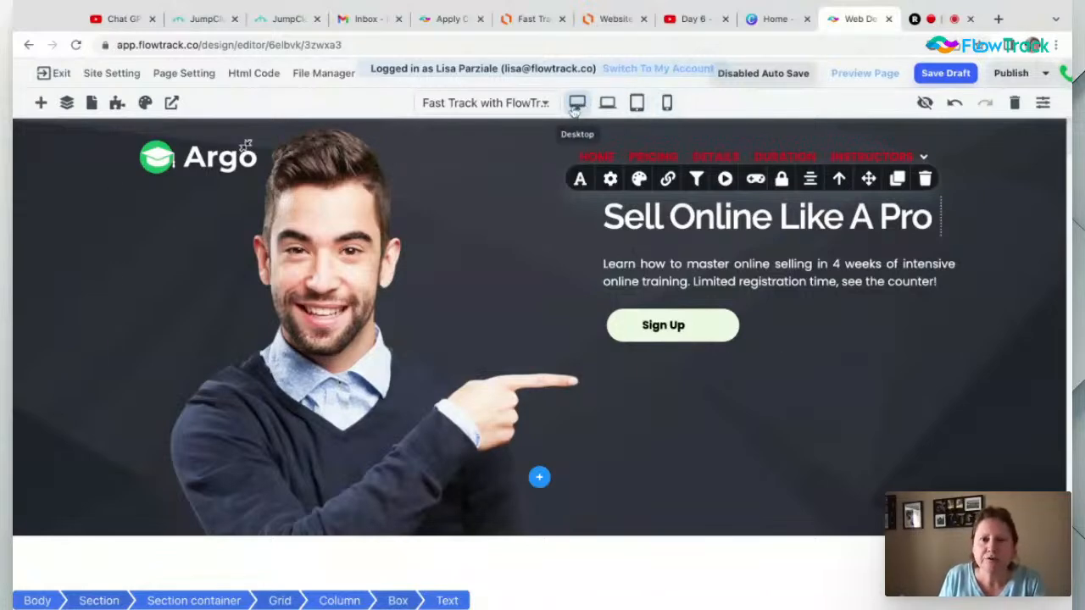
Preview the page layout at laptop, tablet and phone sizes, and return to the desktop view
left_click(610, 108)
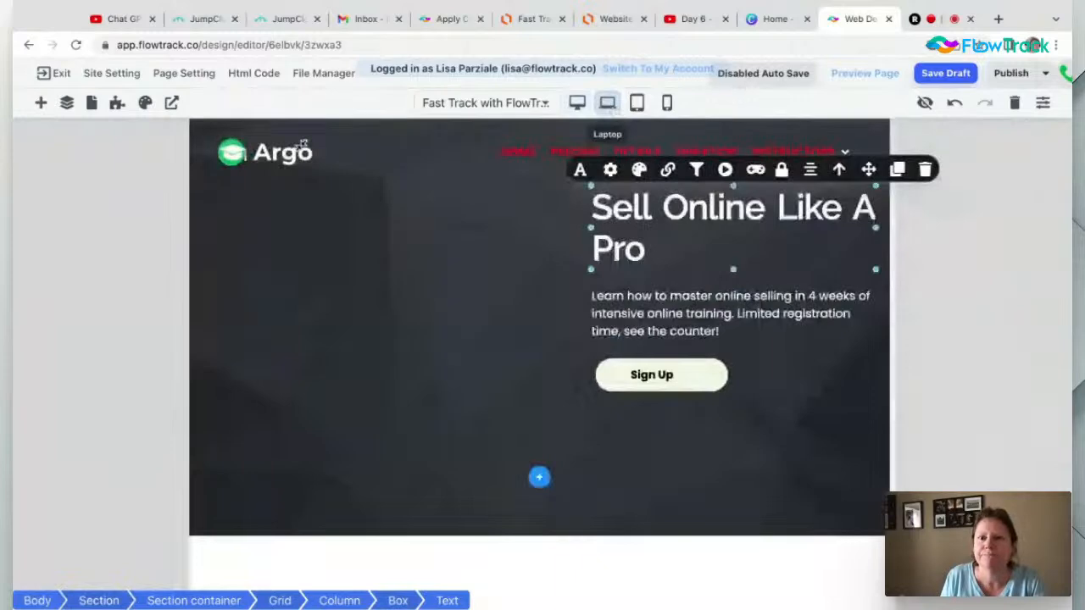
left_click(637, 104)
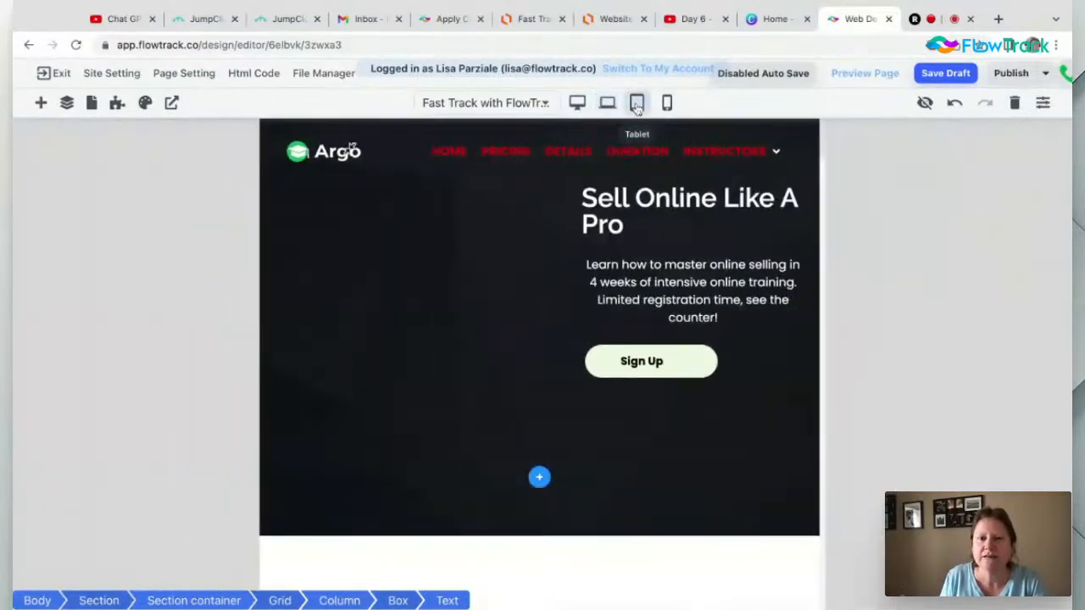
left_click(669, 103)
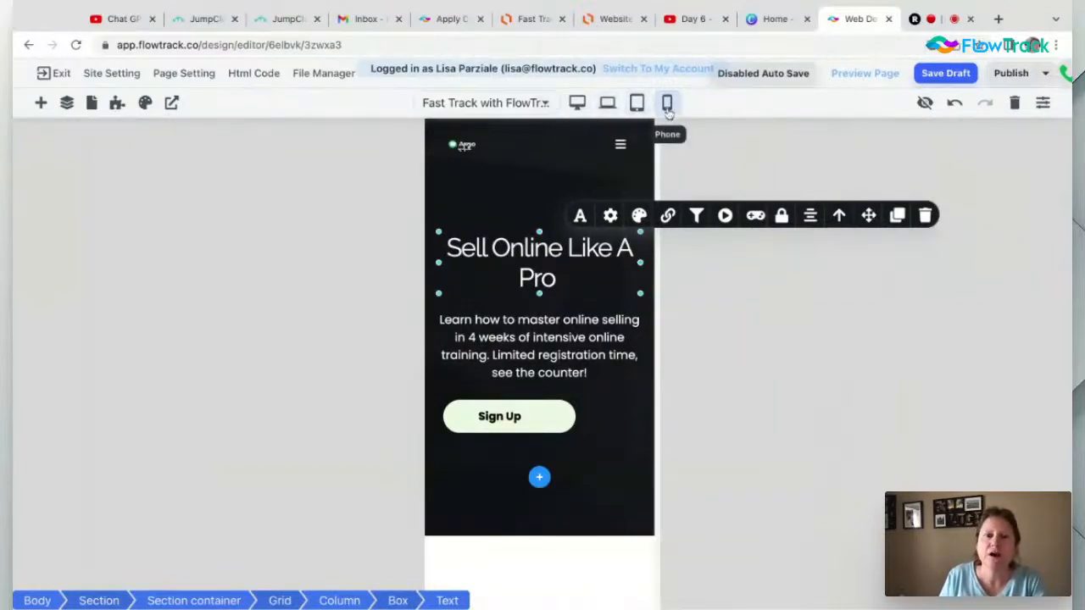
left_click(576, 103)
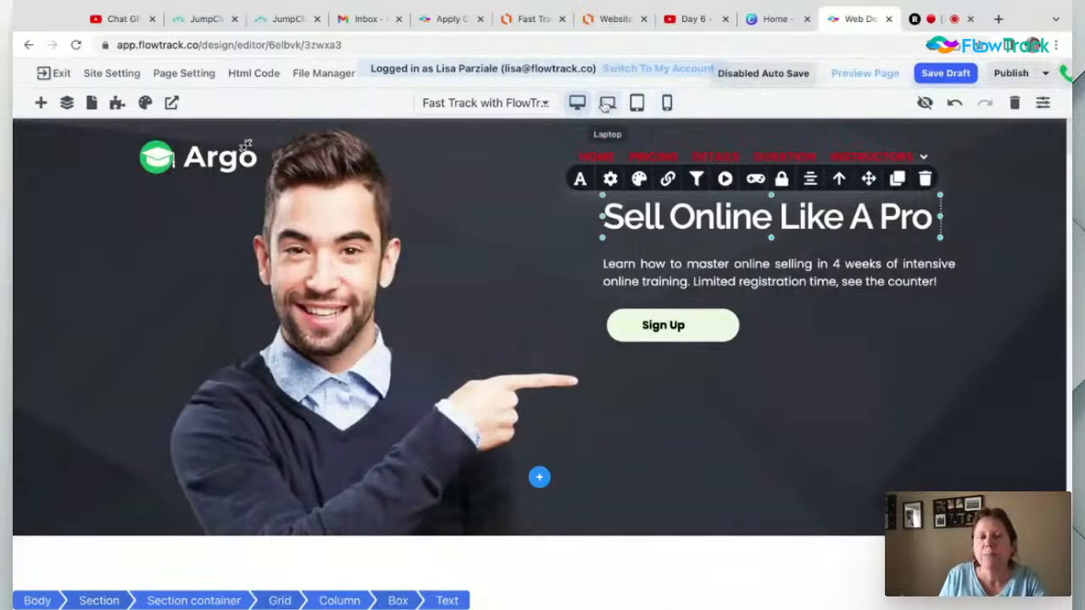
left_click(607, 103)
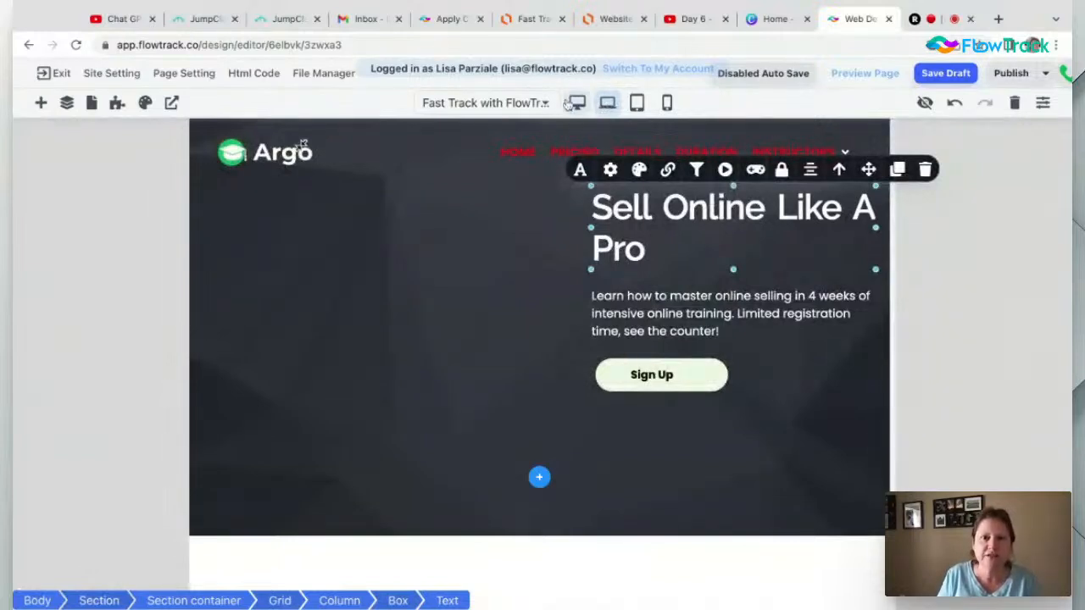
left_click(639, 103)
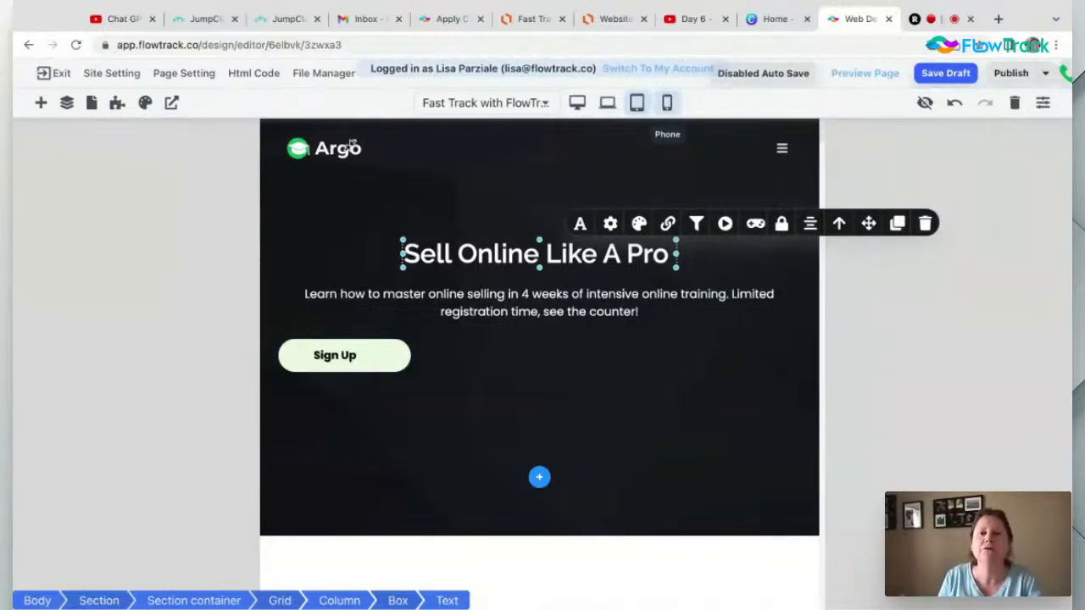
left_click(577, 103)
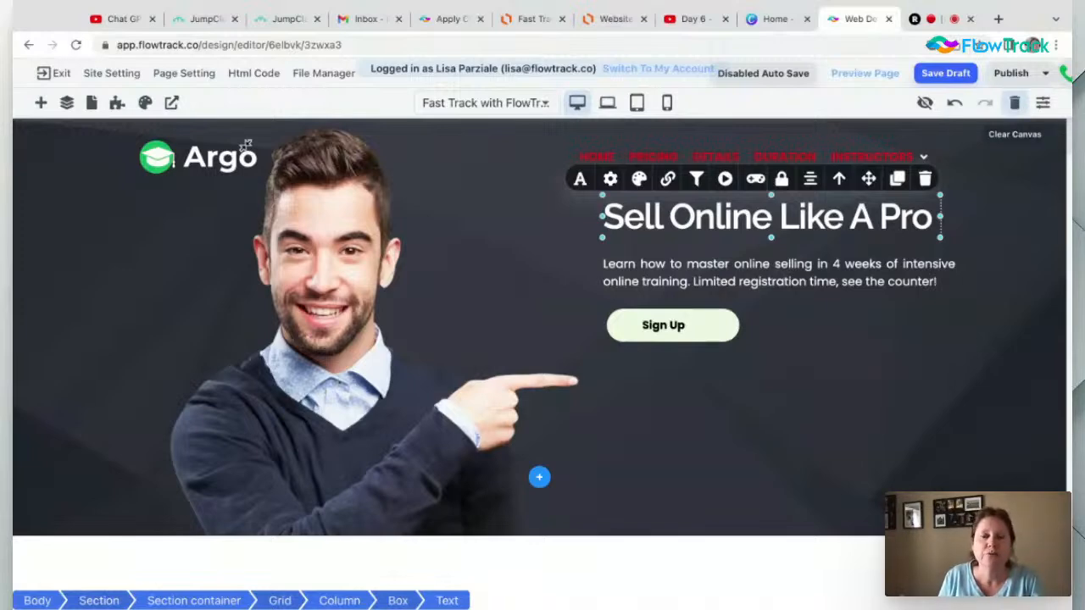
View the confirmation for clearing all content from the page canvas, and decline it
left_click(1015, 103)
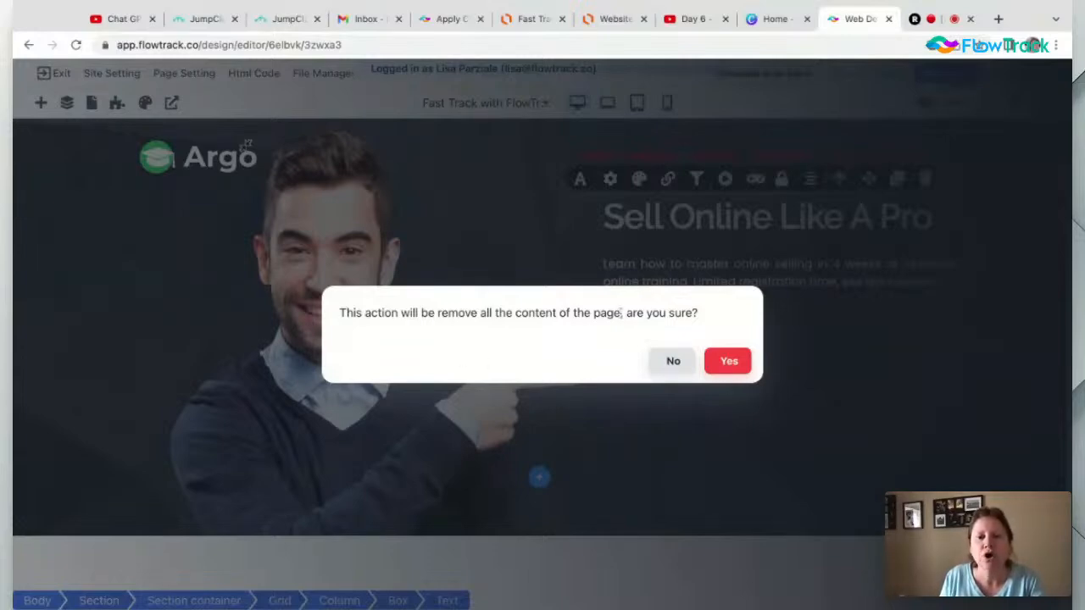
left_click(687, 361)
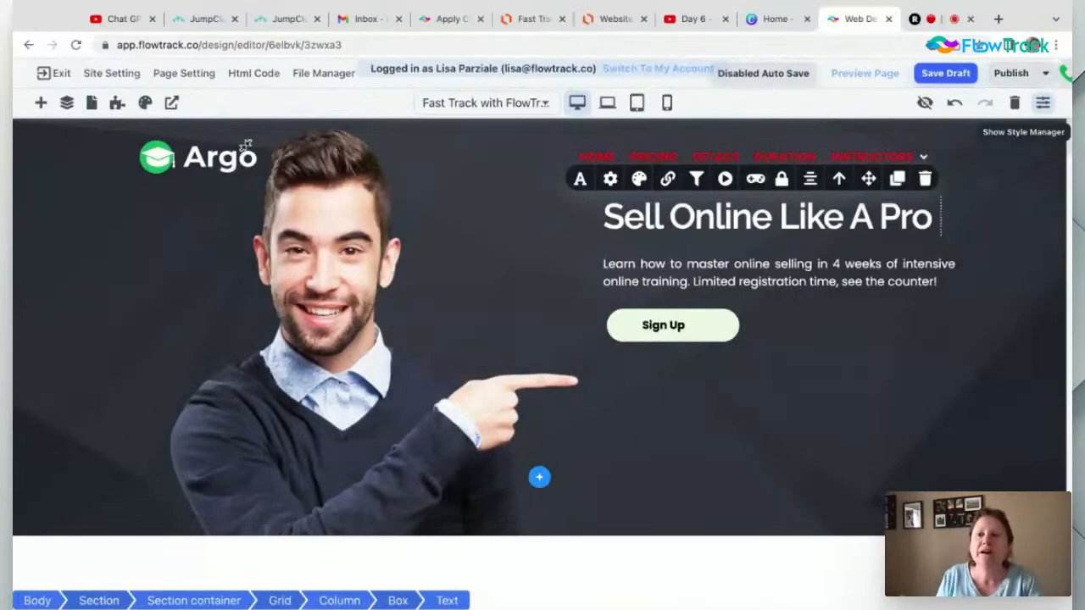
Examine the Style Manager settings of the hero heading and the Sign Up button, including Animation, and close the Style Manager
left_click(1043, 102)
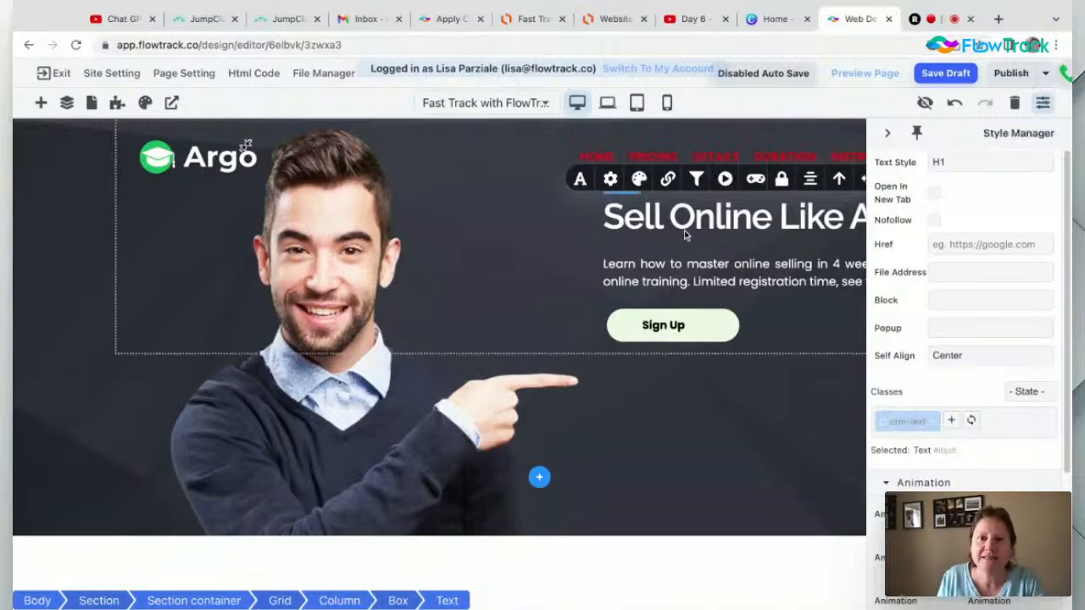
left_click(630, 326)
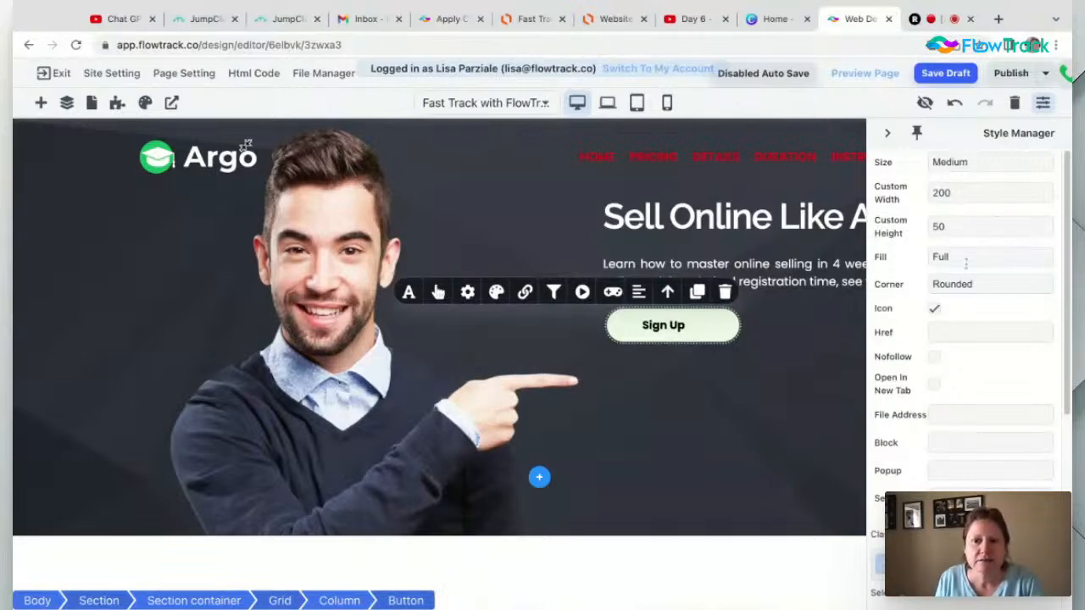
scroll(965, 264, "down", 4)
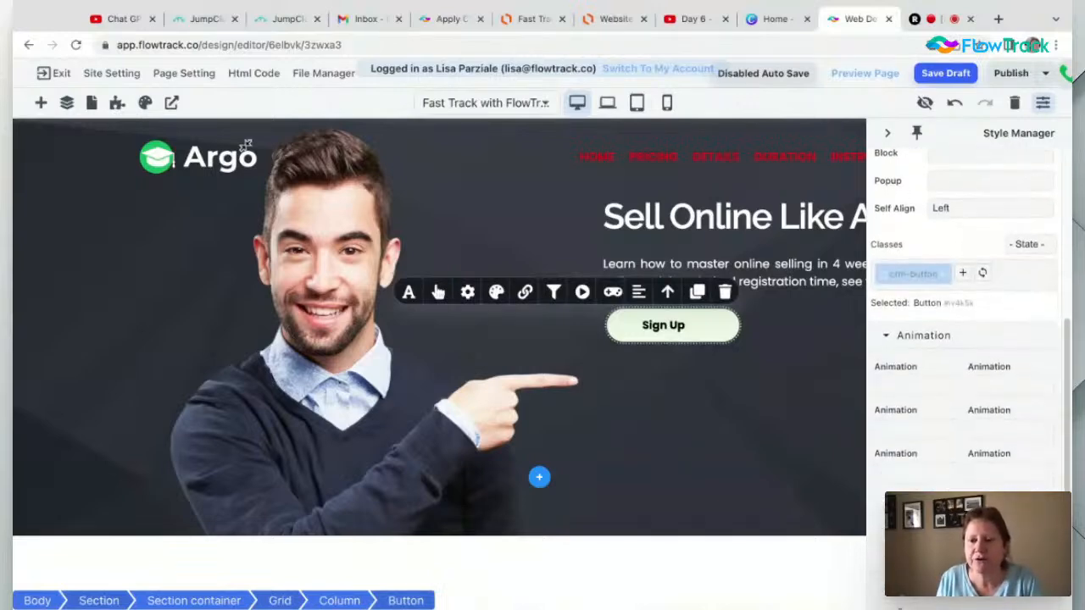
scroll(962, 420, "down", 1)
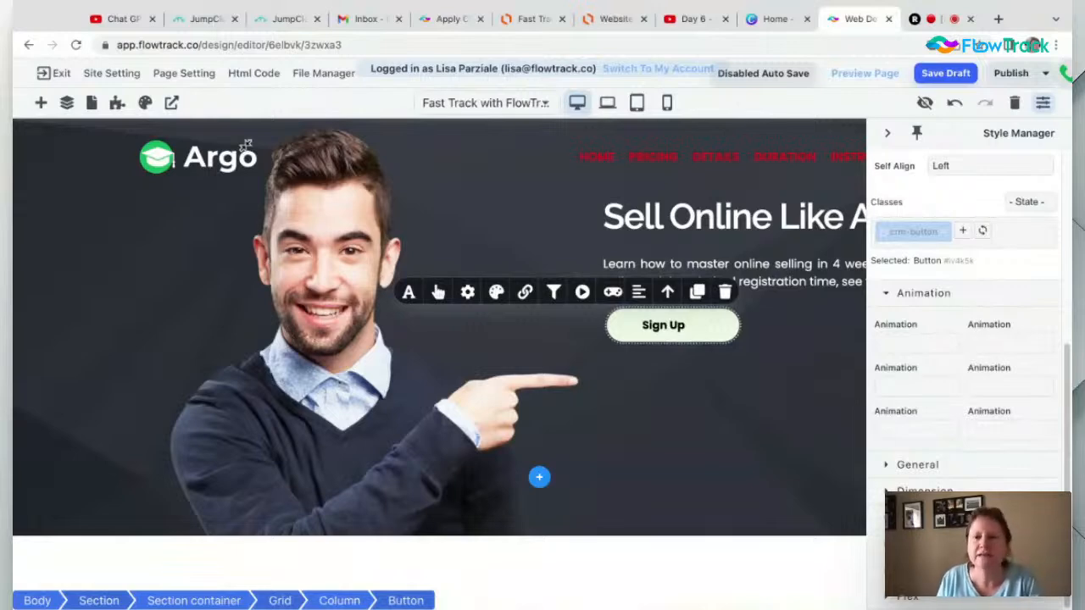
left_click(1044, 104)
left_click(1043, 104)
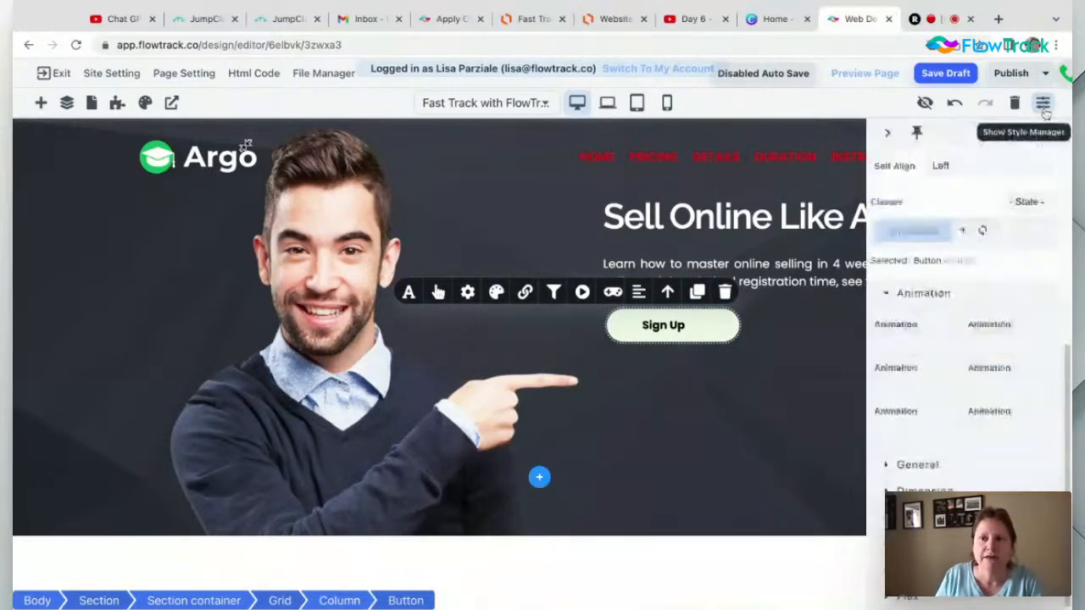
left_click(1044, 104)
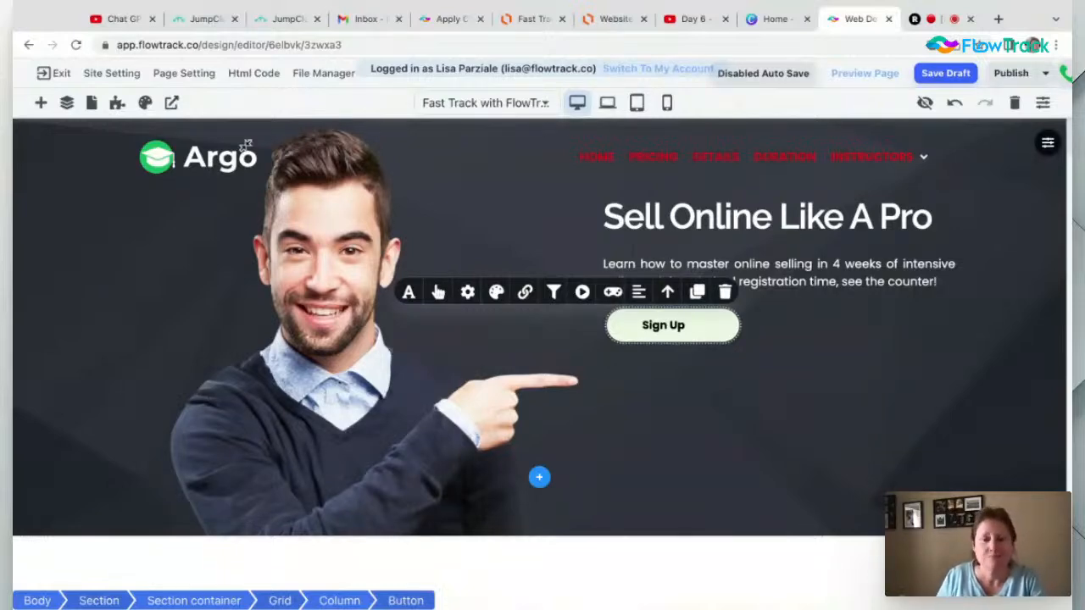
left_click(59, 298)
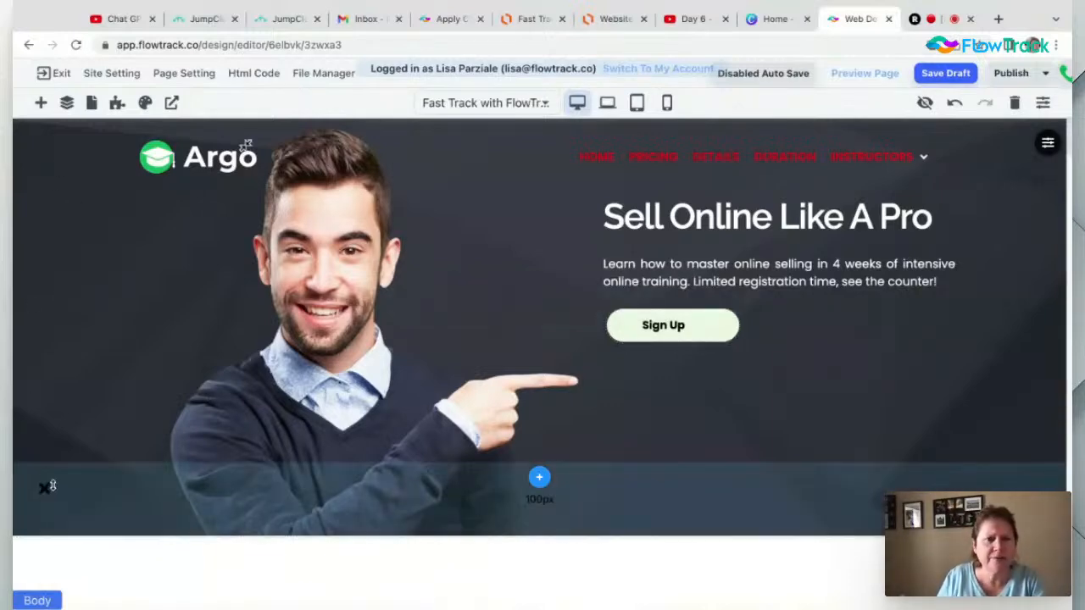
Examine the Argo logo's image, tags, filter and shadow settings
left_click(218, 167)
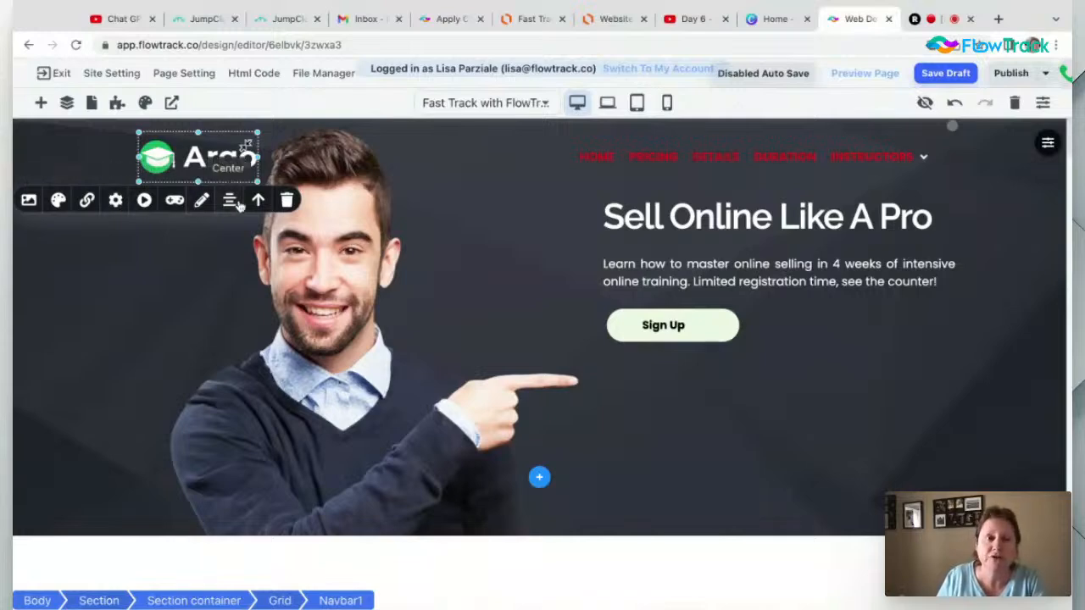
left_click(30, 202)
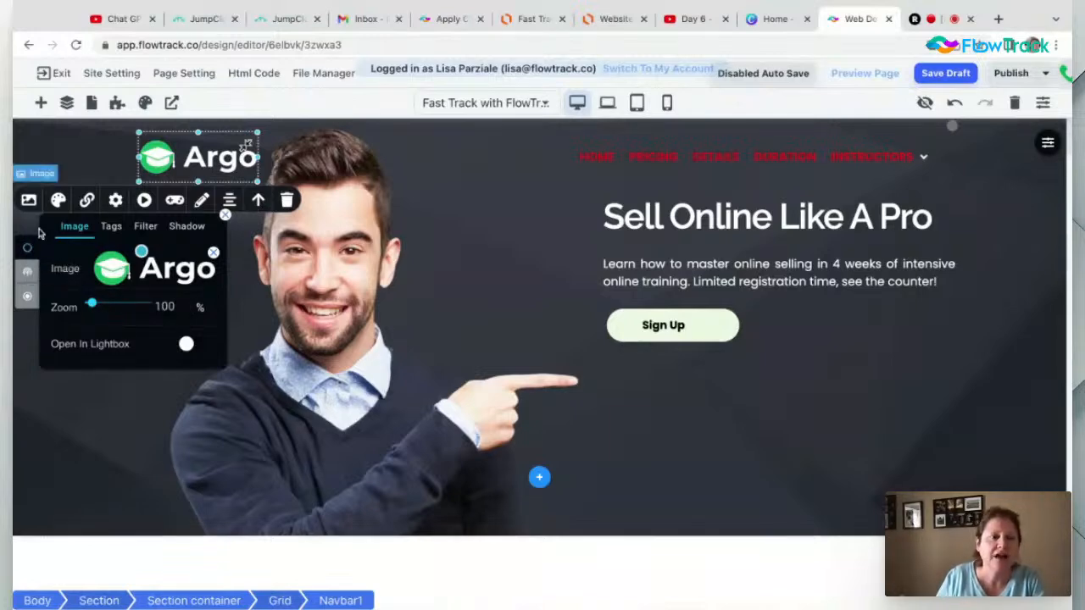
left_click(28, 298)
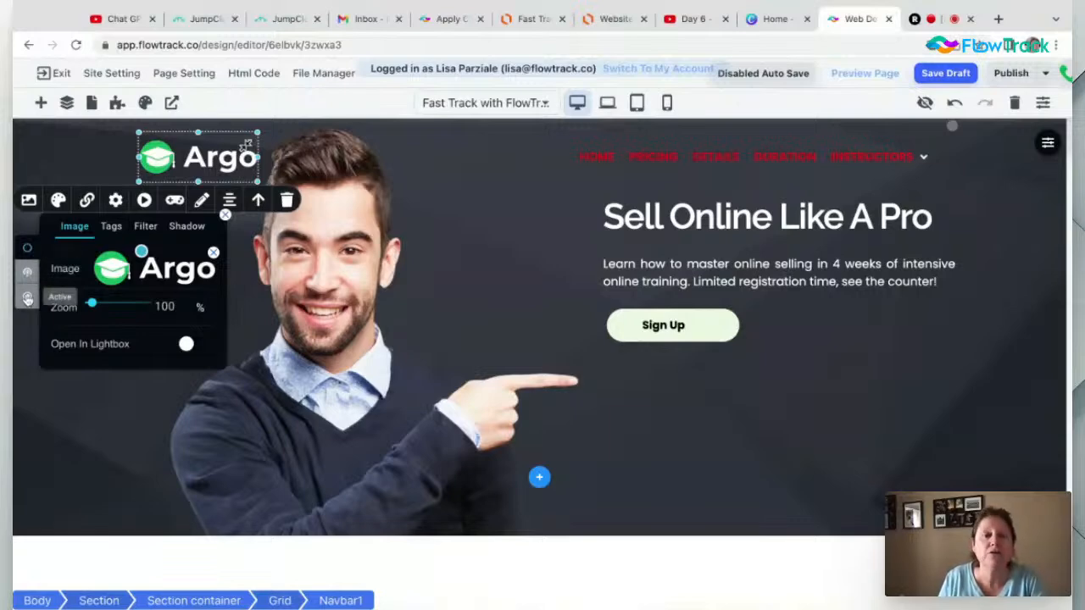
left_click(110, 228)
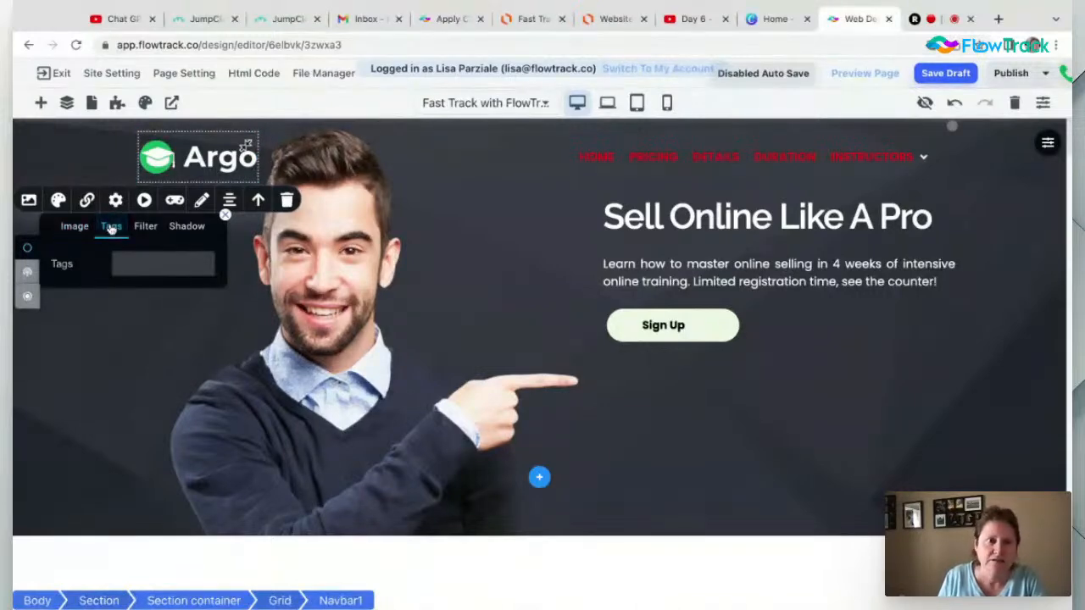
left_click(144, 227)
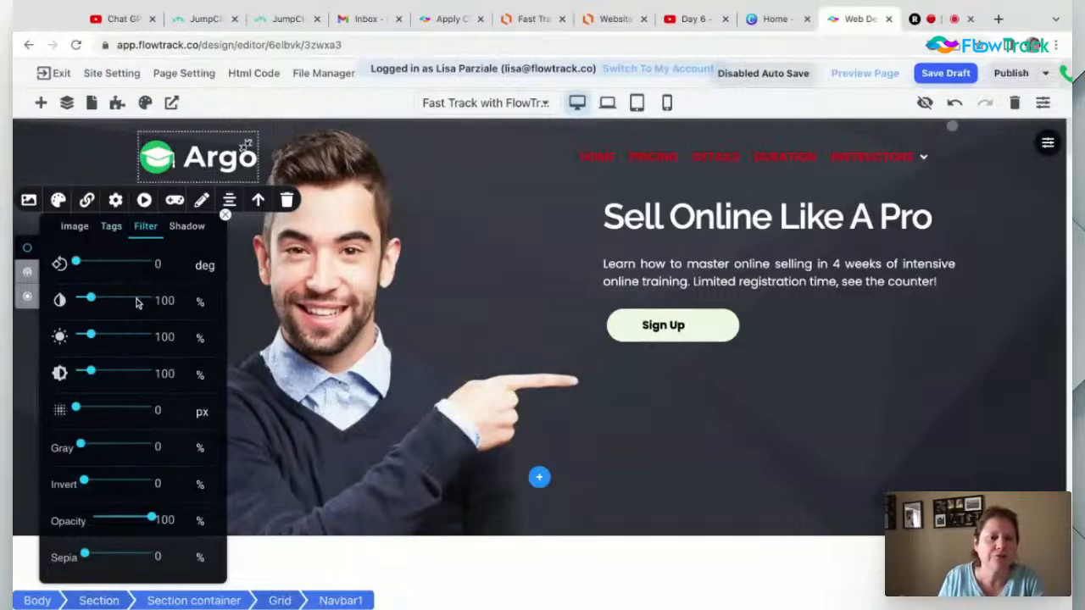
left_click(188, 227)
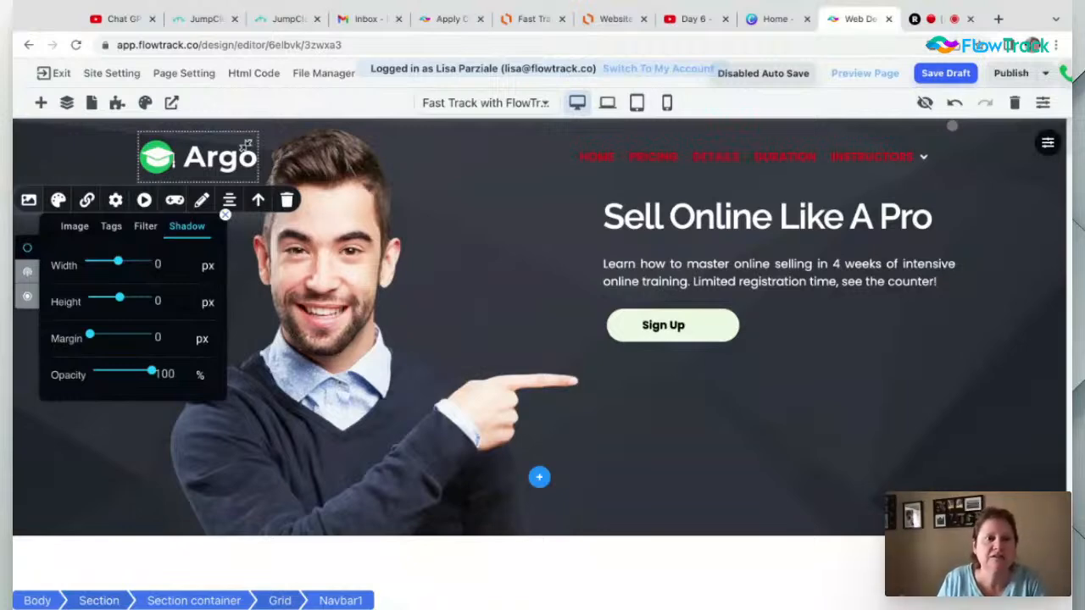
Examine the Argo logo's border color, link options and corner borders, briefly showing the four corners separately before making them all the same again
left_click(59, 200)
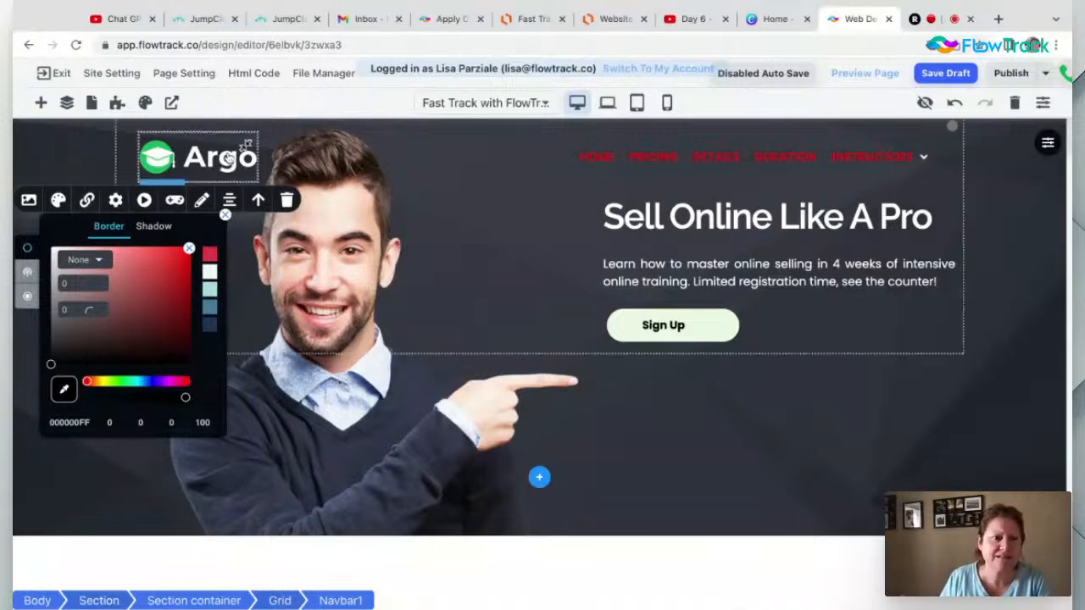
left_click(86, 200)
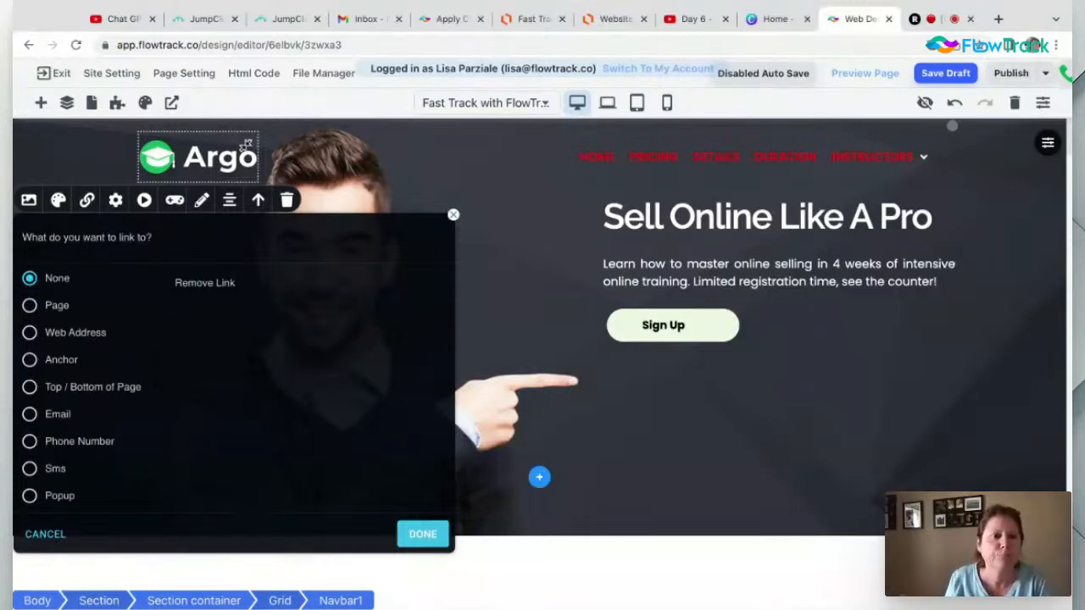
left_click(116, 203)
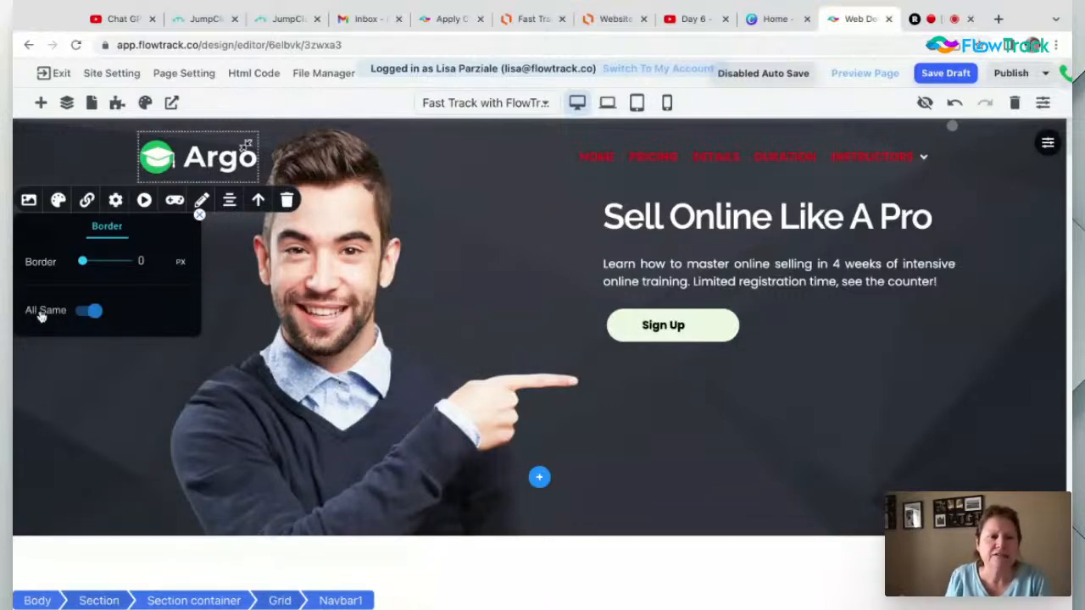
left_click(78, 312)
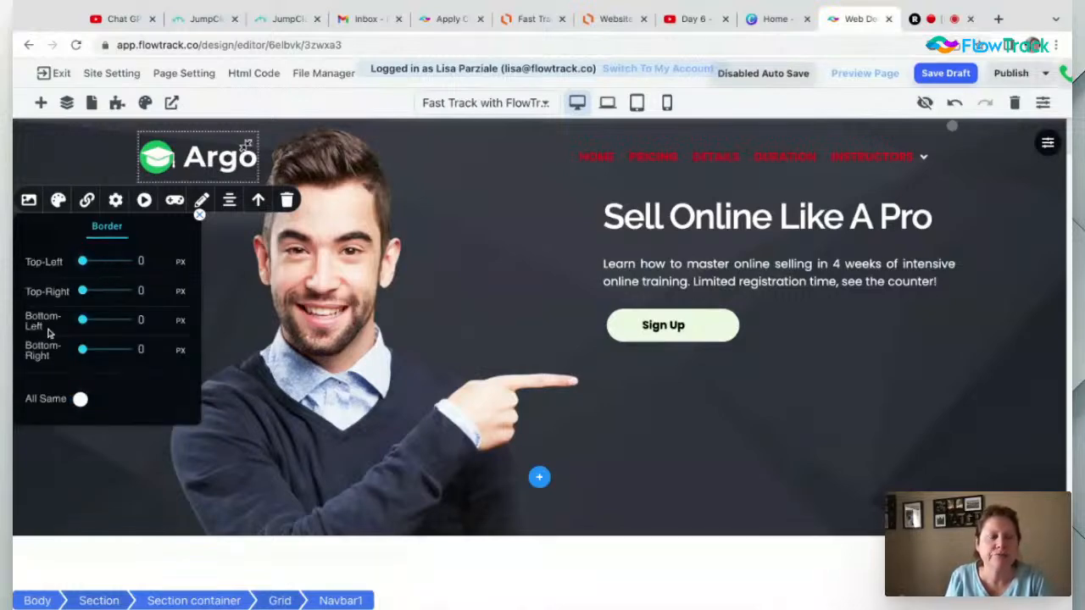
left_click(95, 400)
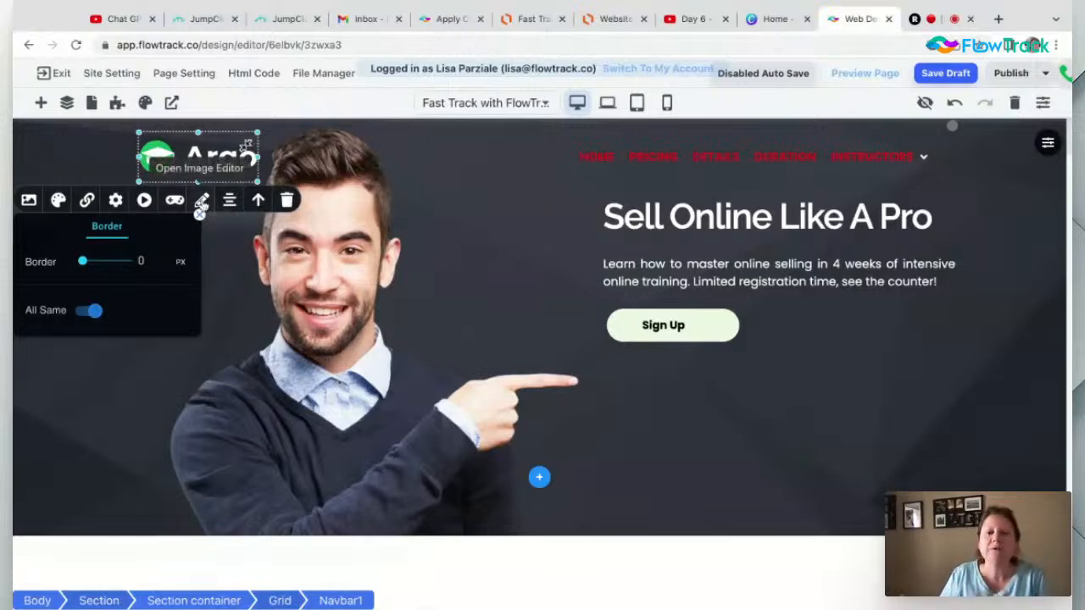
Try small size, outline fill and square corners on the hero's Sign Up button, and settle on medium size, full fill and rounded corners
left_click(671, 223)
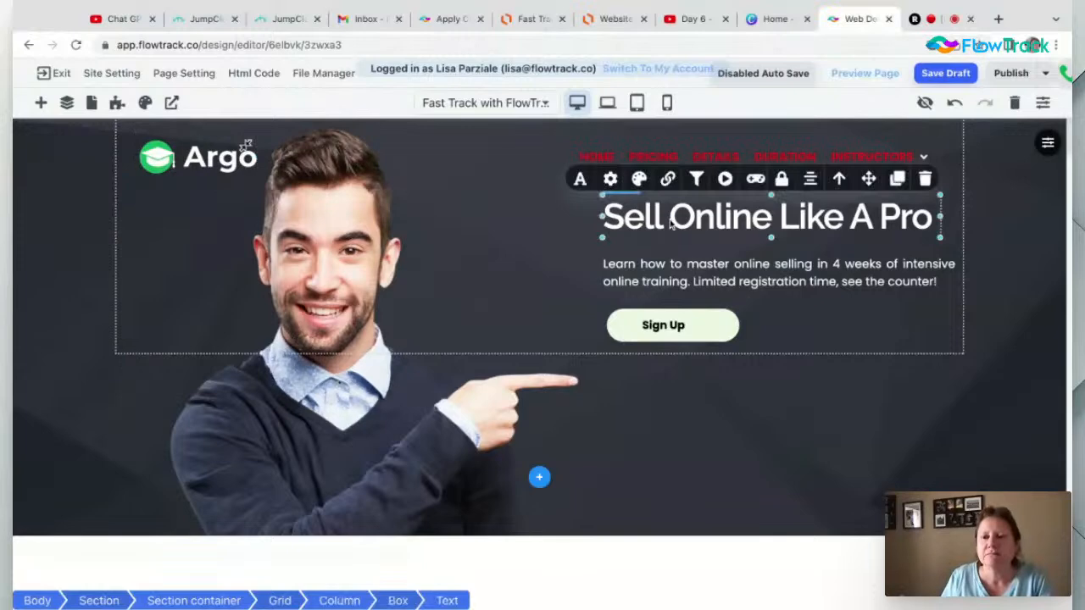
left_click(620, 327)
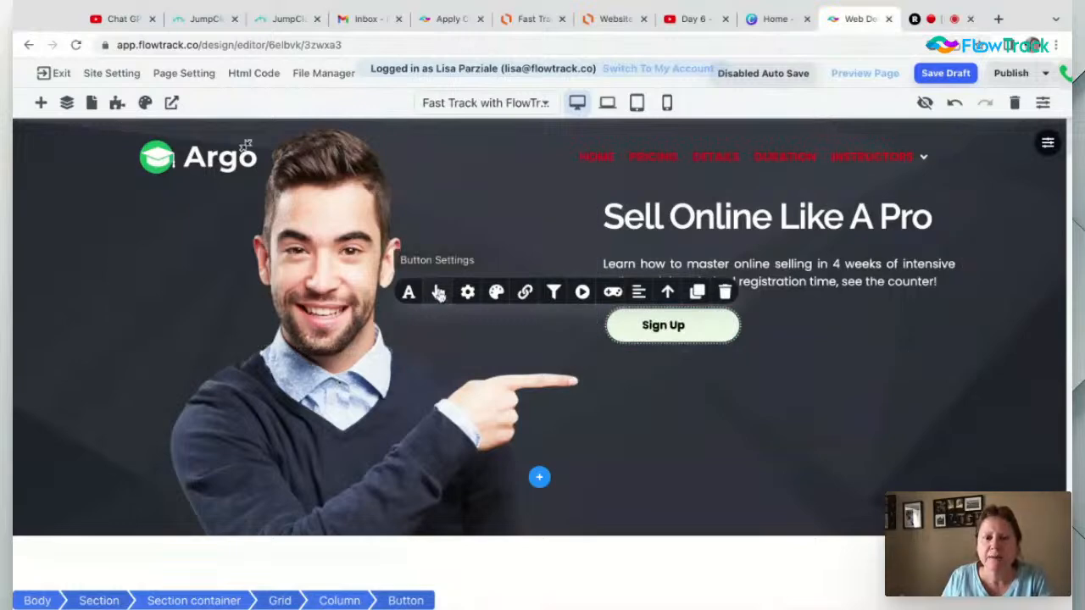
left_click(438, 292)
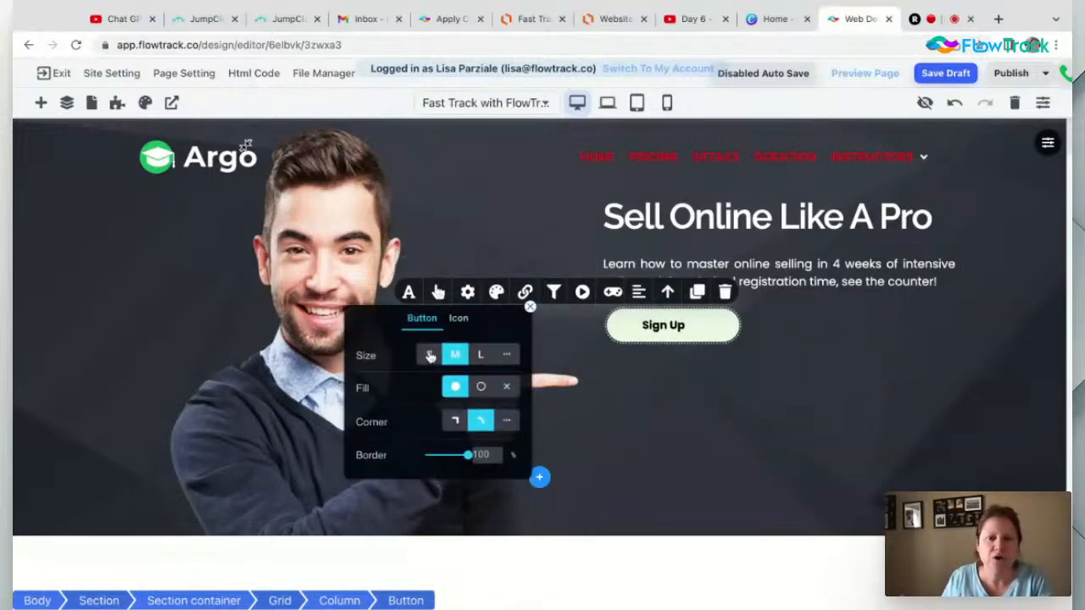
left_click(480, 356)
left_click(532, 358)
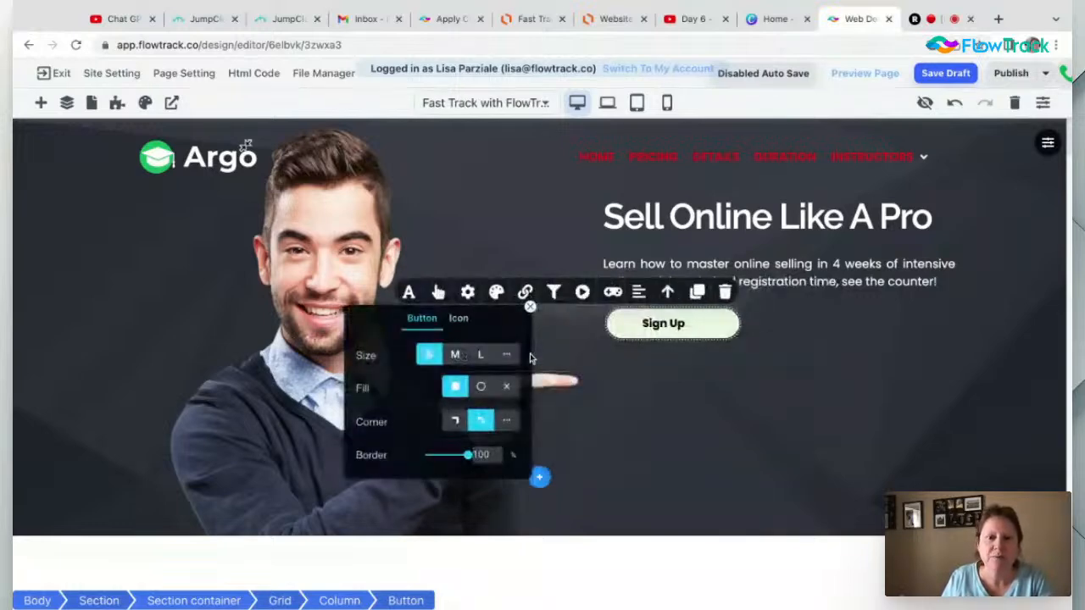
left_click(453, 356)
left_click(532, 388)
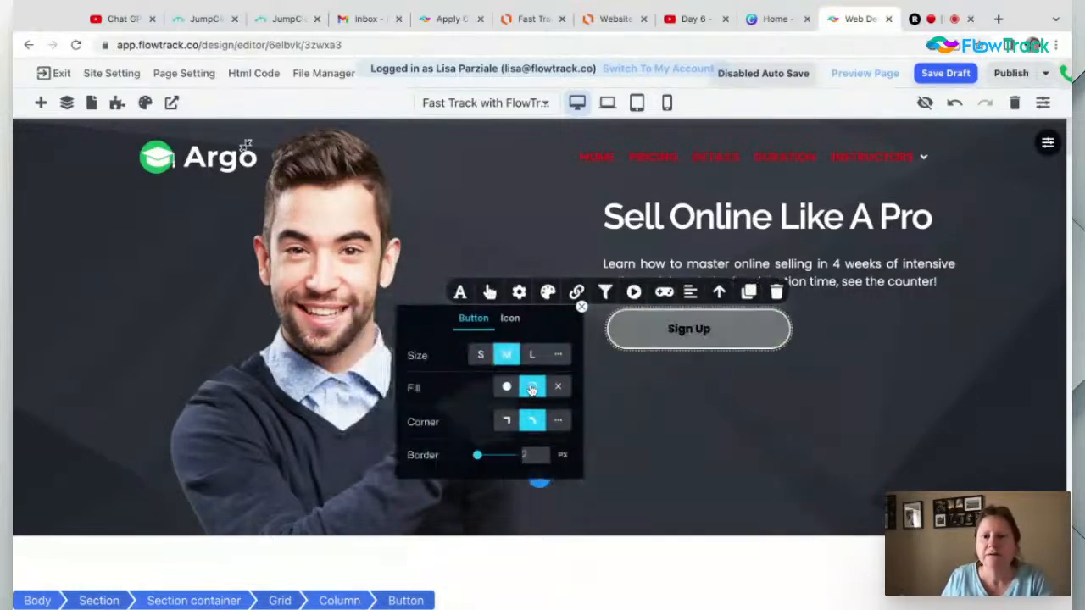
left_click(506, 387)
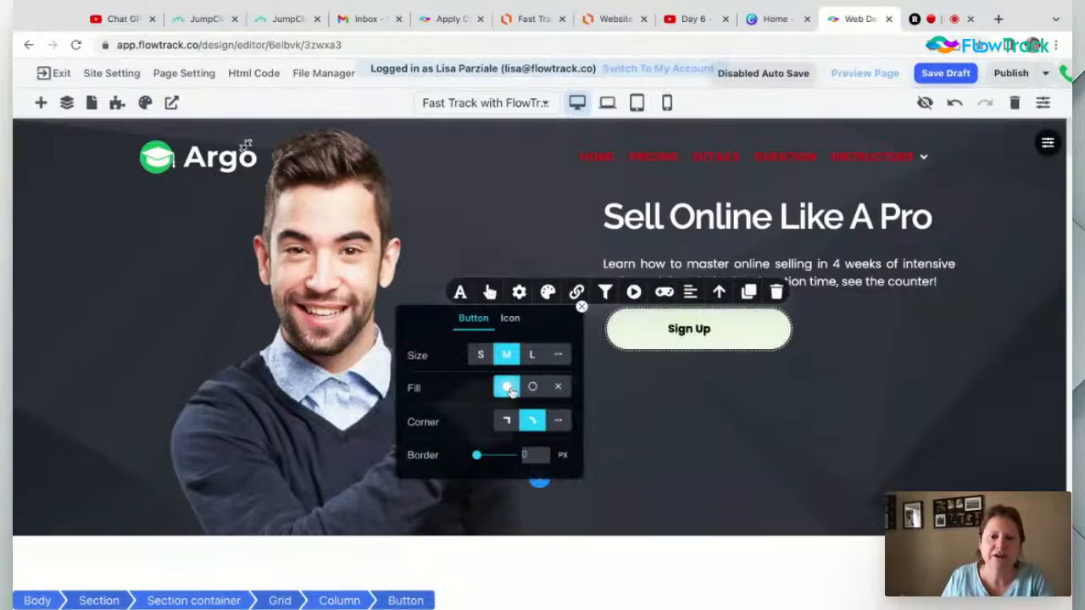
left_click(507, 422)
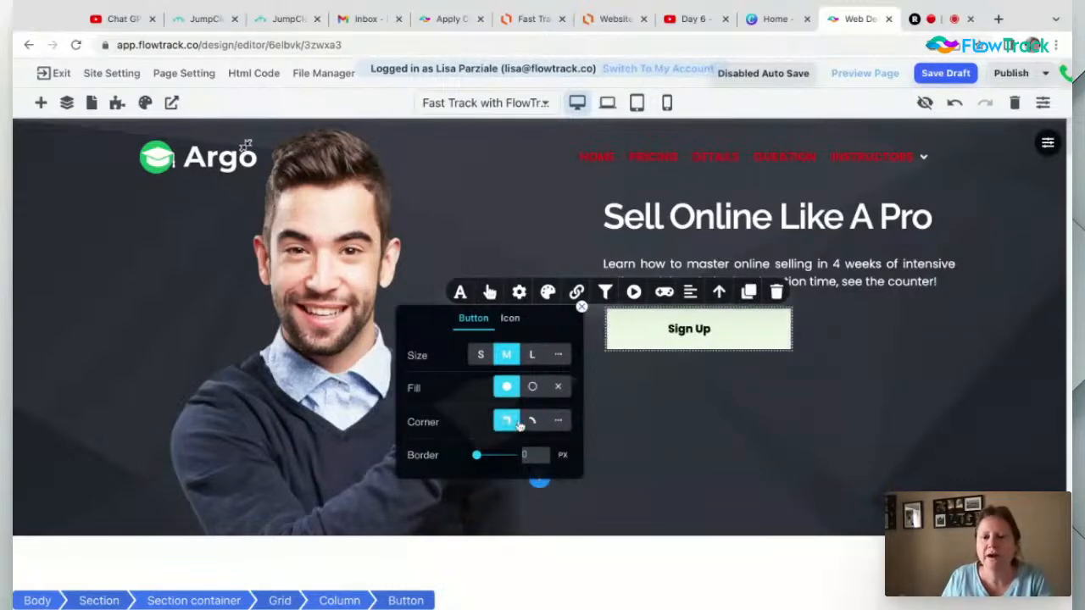
left_click(532, 421)
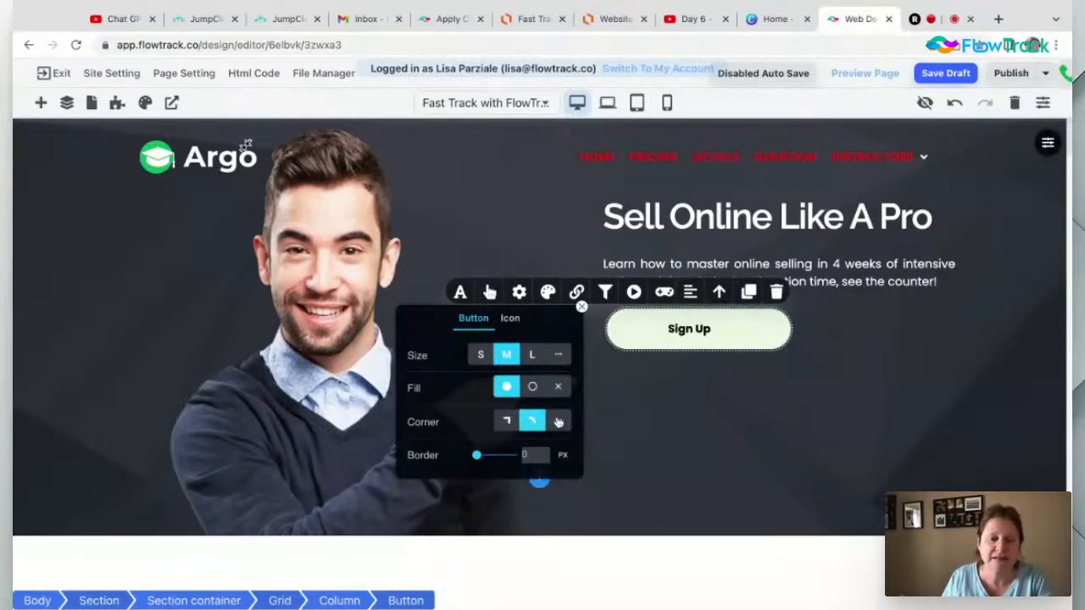
View the Sign Up button's icon settings, close them and select the "Sell Online Like A Pro" heading
left_click(511, 320)
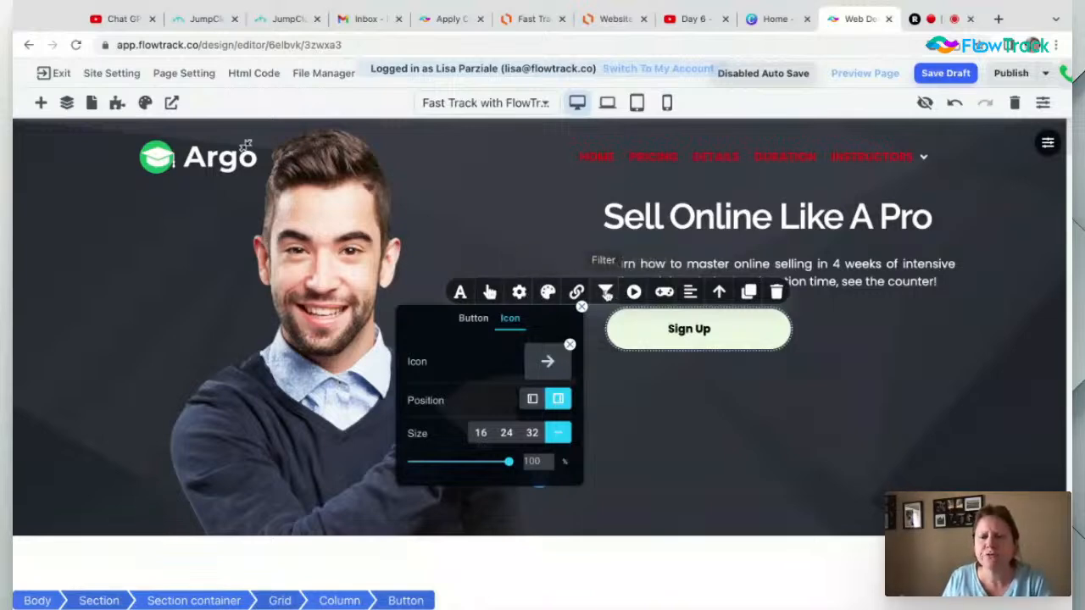
left_click(837, 227)
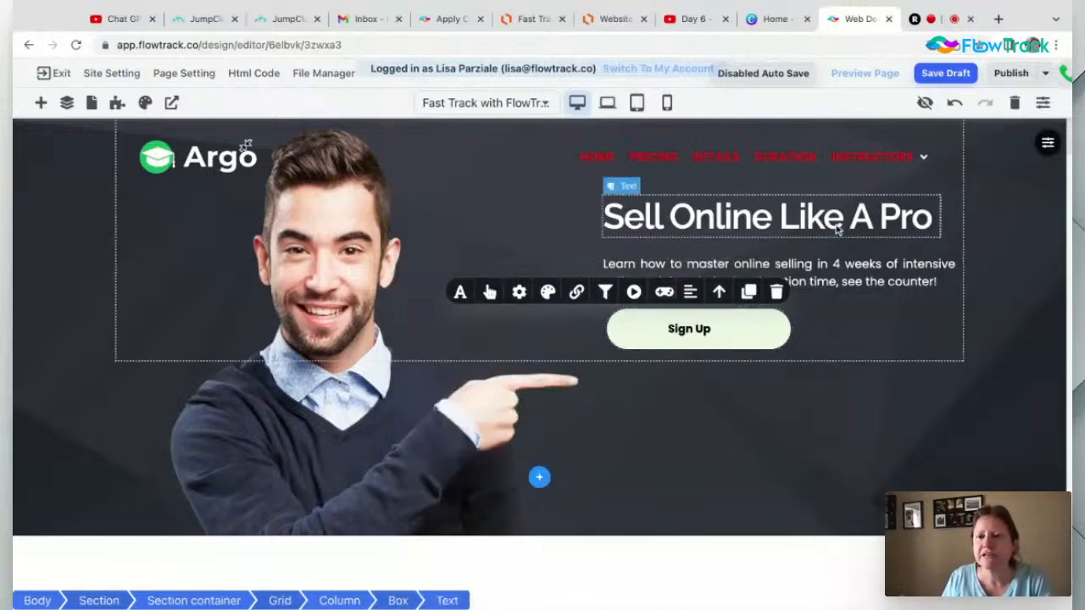
left_click(715, 233)
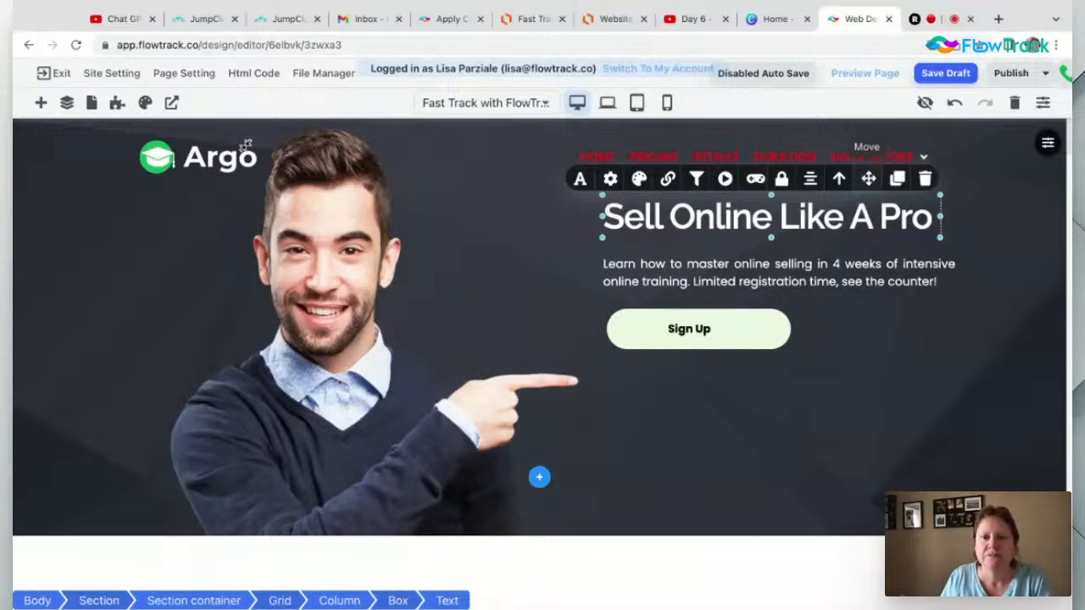
Look through the page down to the Overview section and return to the Sign Up For The Course section
scroll(657, 411, "down", 1)
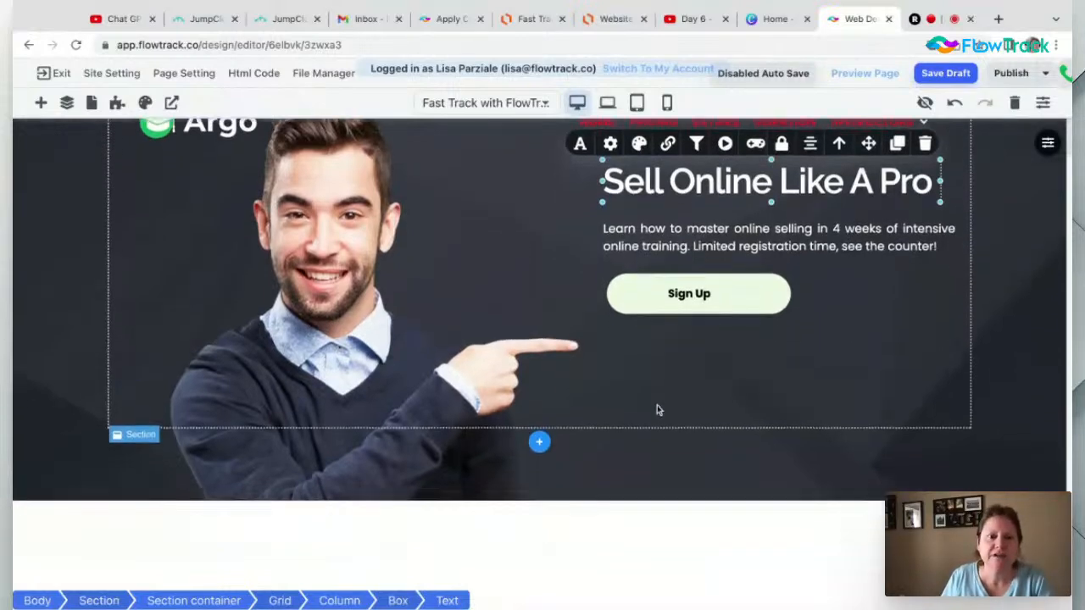
scroll(657, 410, "down", 10)
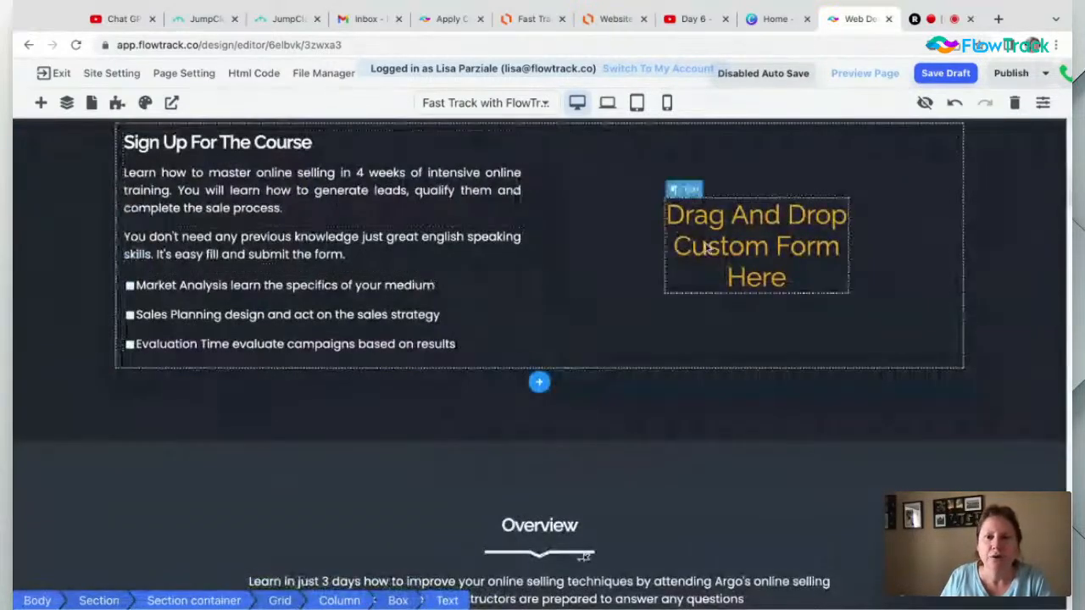
scroll(678, 373, "down", 3)
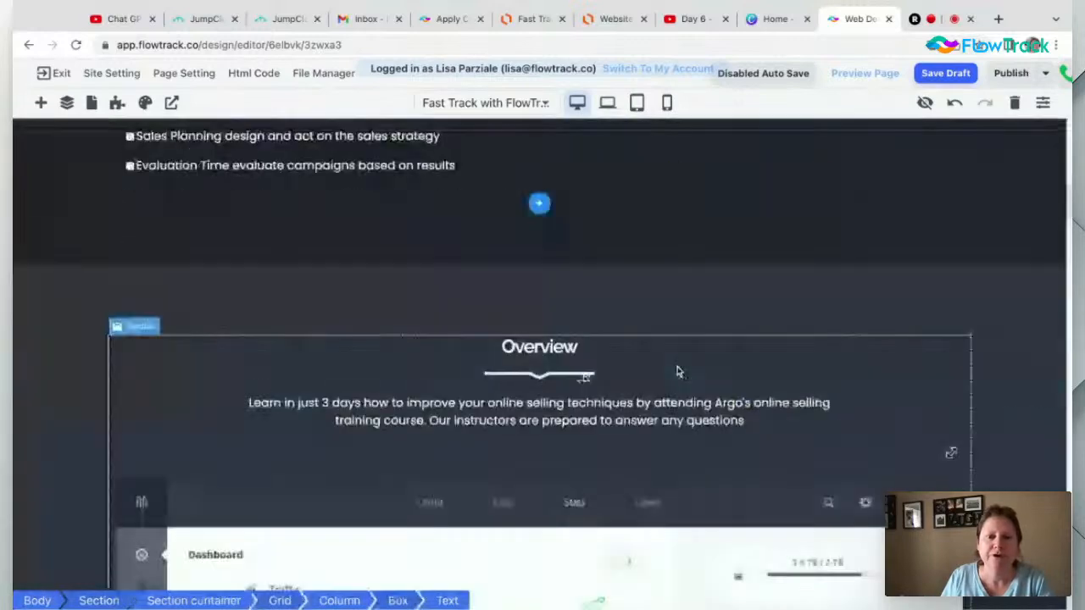
scroll(677, 371, "up", 3)
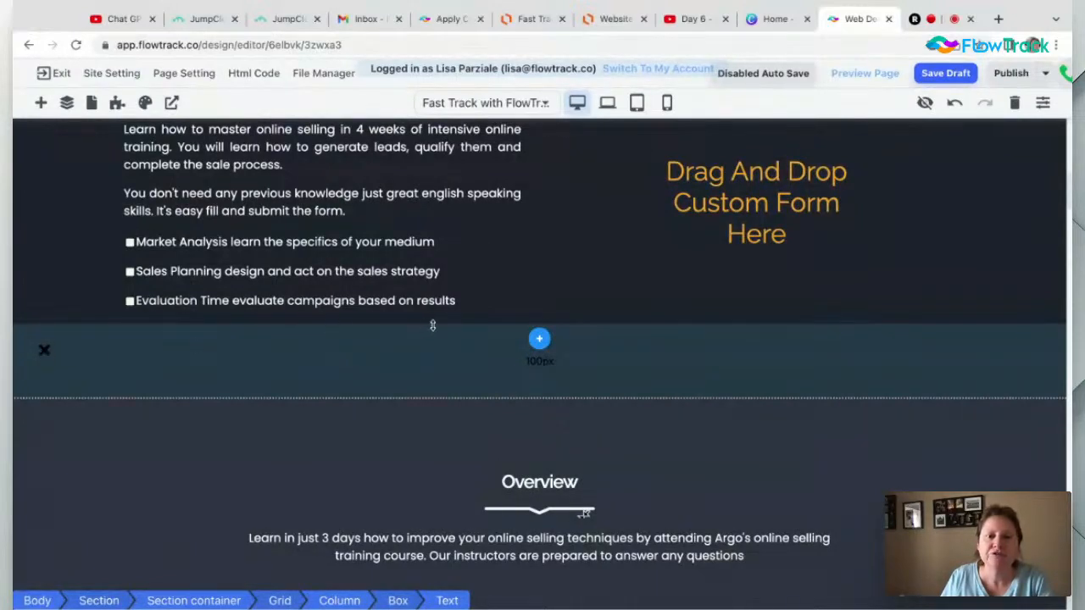
Examine the spacing below the Sign Up For The Course section, look through the page, and select the first Duration card's description
mouse_move(433, 324)
left_mouse_down()
mouse_move(434, 374)
mouse_move(433, 325)
left_mouse_up()
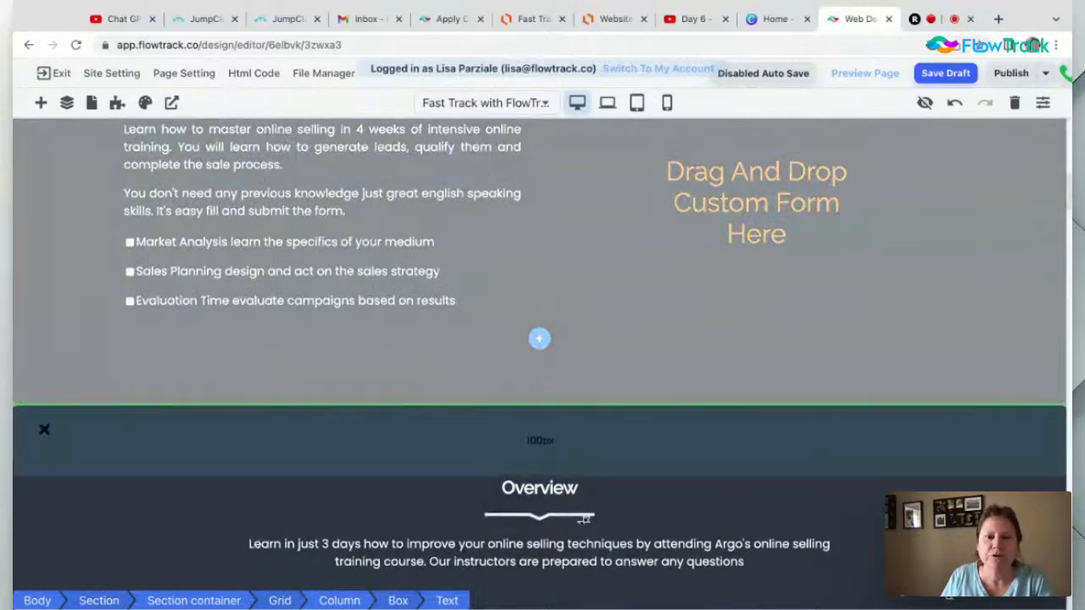
left_click(399, 325)
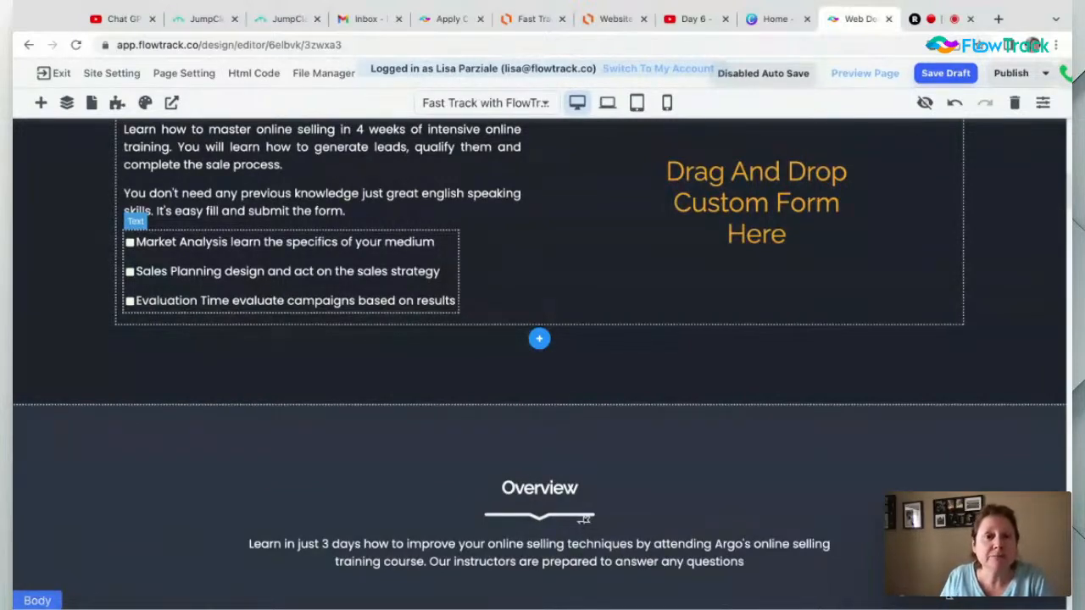
scroll(382, 368, "down", 6)
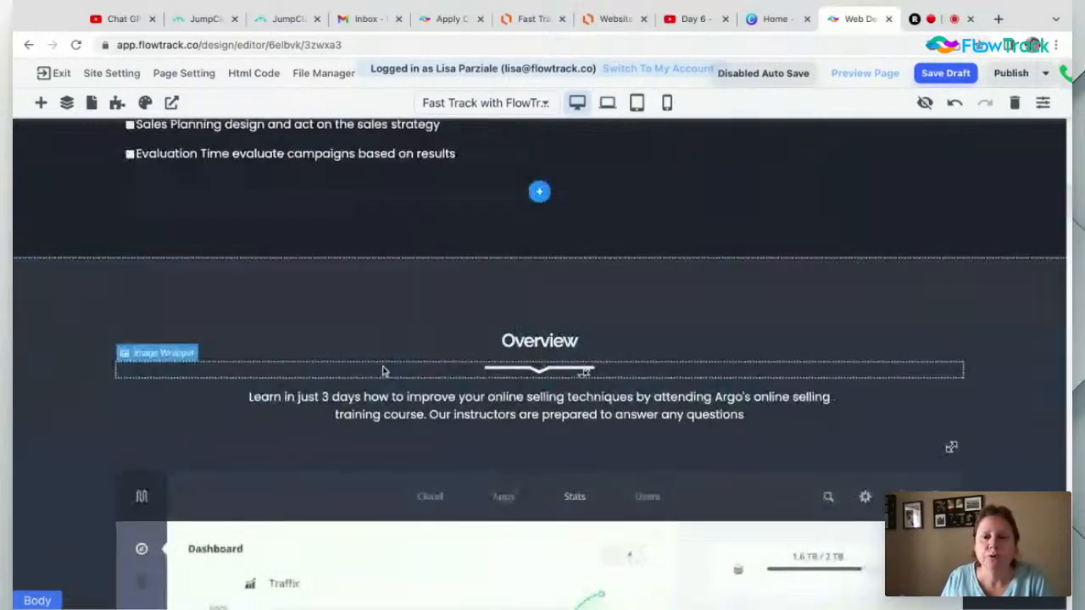
scroll(383, 371, "down", 15)
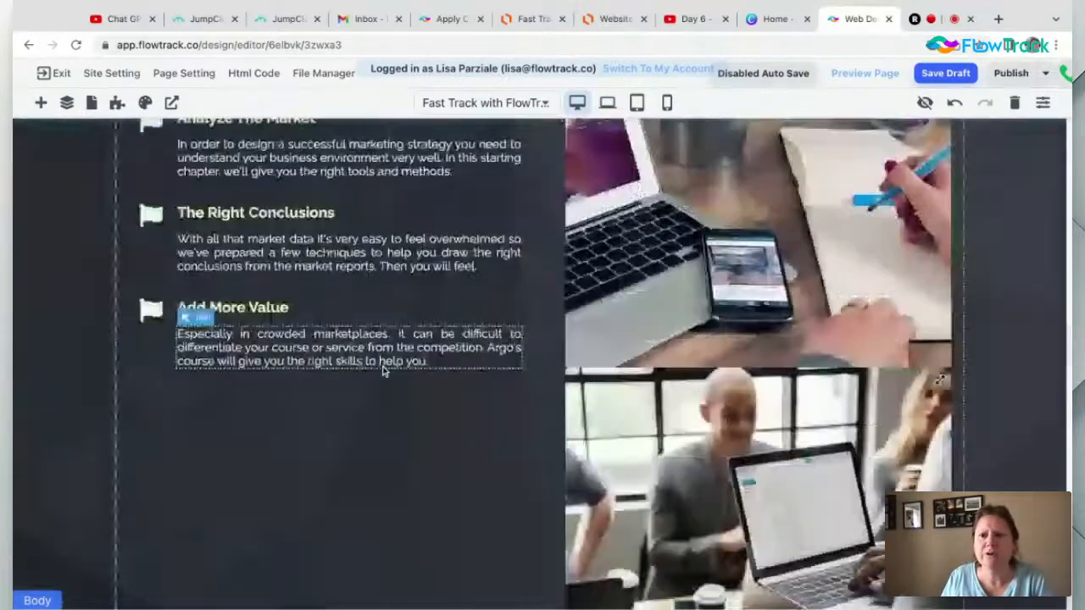
scroll(383, 368, "down", 10)
scroll(383, 368, "up", 12)
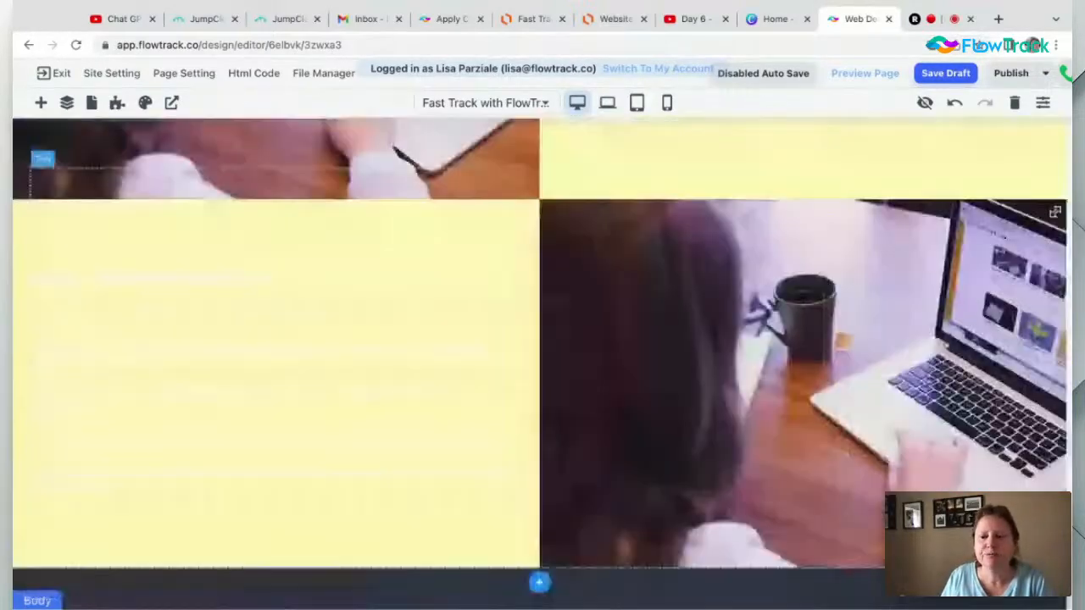
scroll(294, 310, "up", 10)
left_click(295, 312)
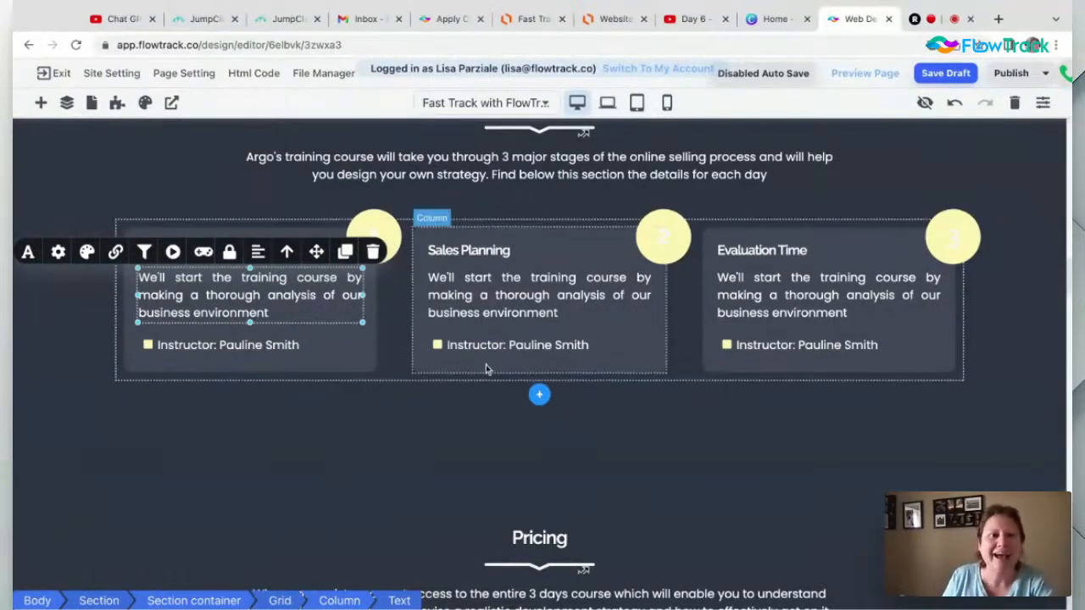
Decline exiting without saving, save the website as a draft, and exit the editor to the design projects
left_click(61, 72)
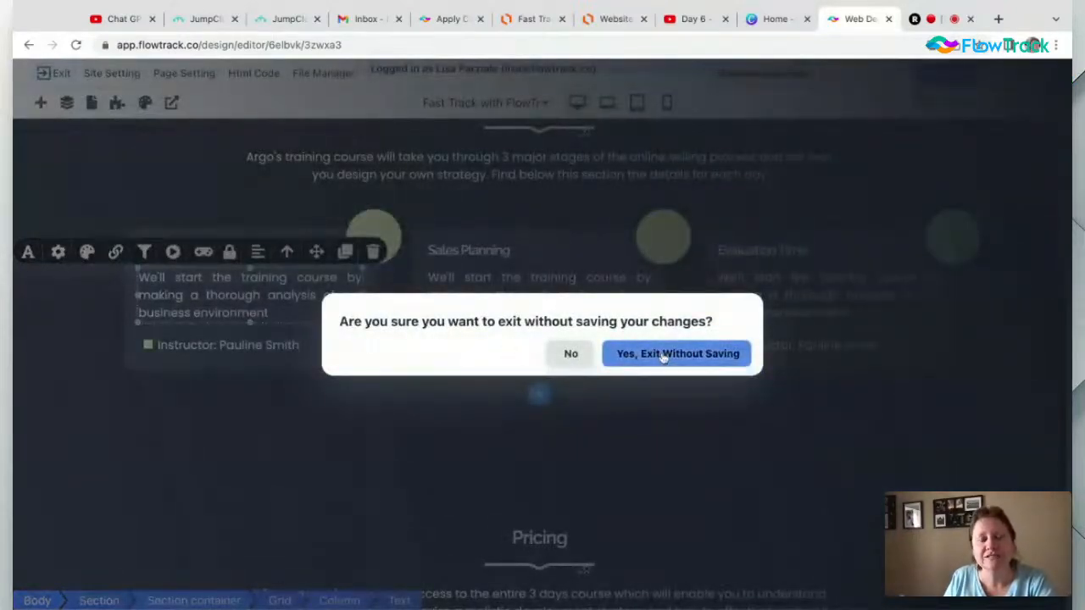
left_click(570, 354)
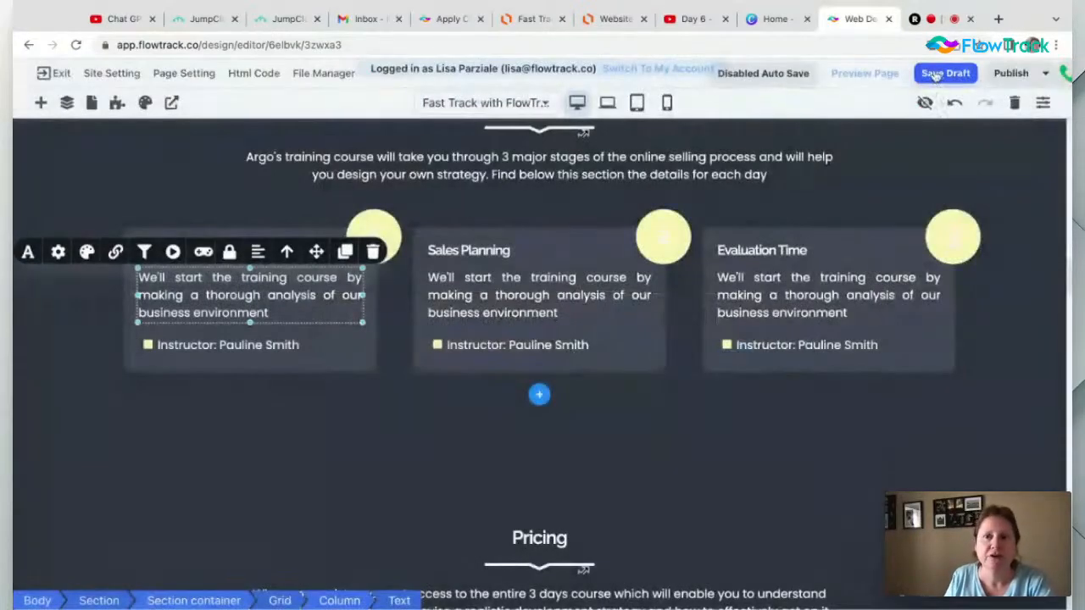
left_click(935, 75)
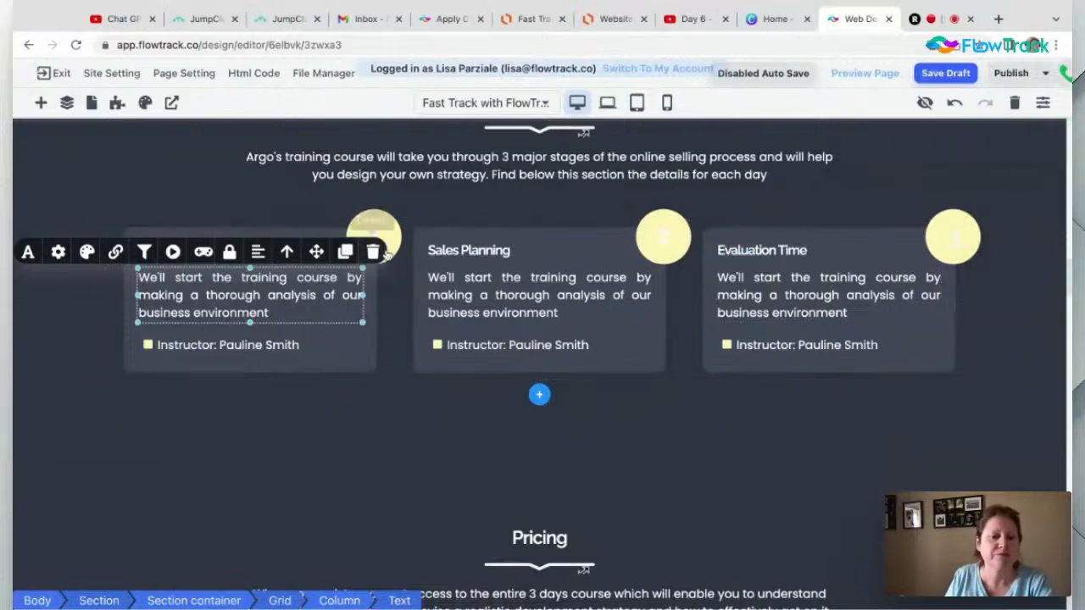
left_click(57, 74)
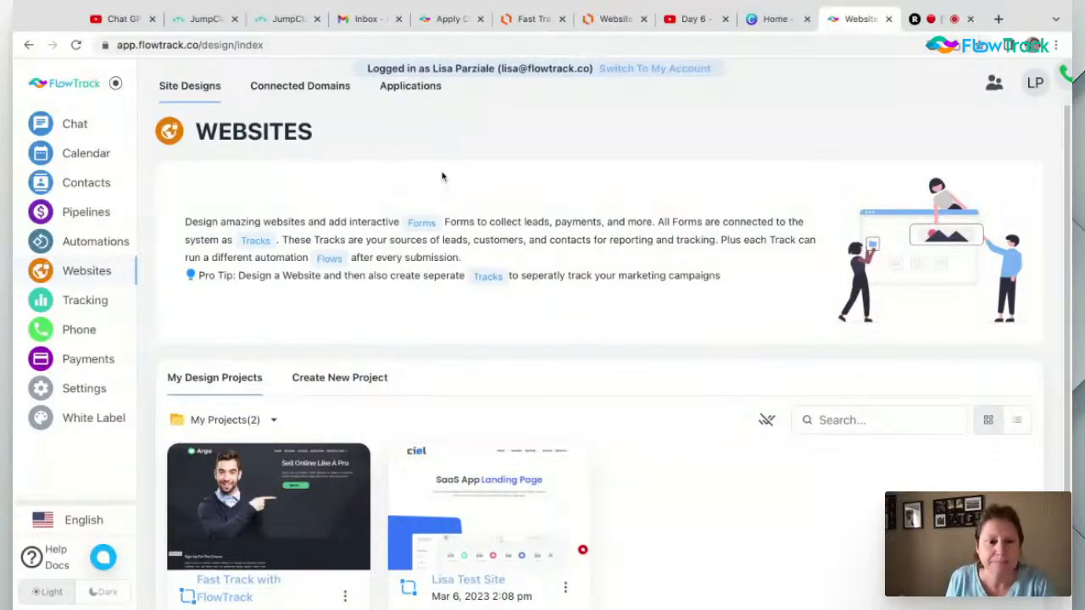
Create a new Website / Funnel project named FTwFT2
scroll(465, 419, "down", 1)
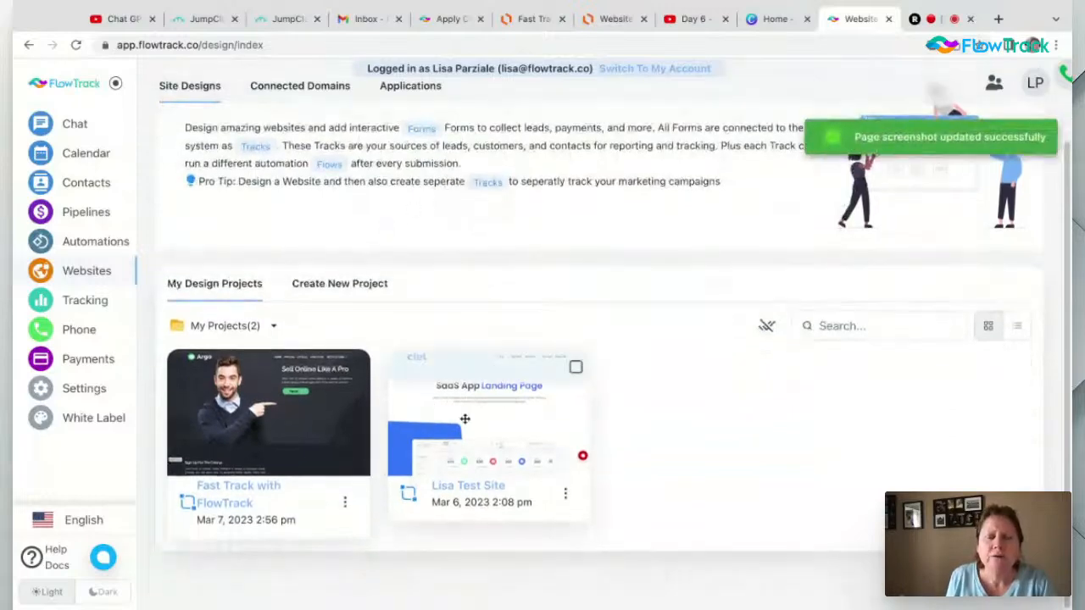
left_click(352, 288)
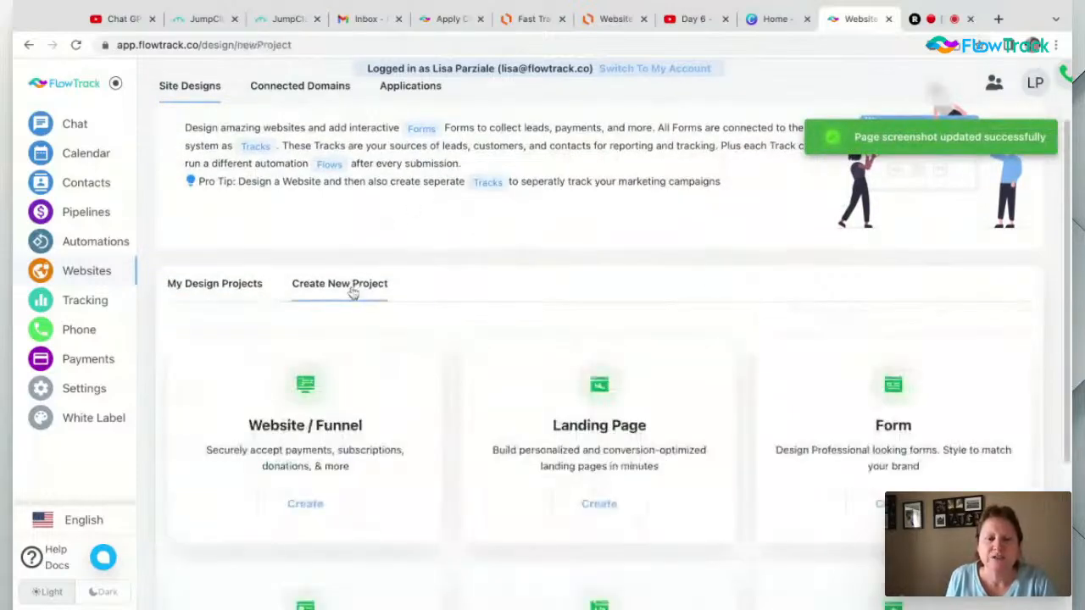
left_click(324, 500)
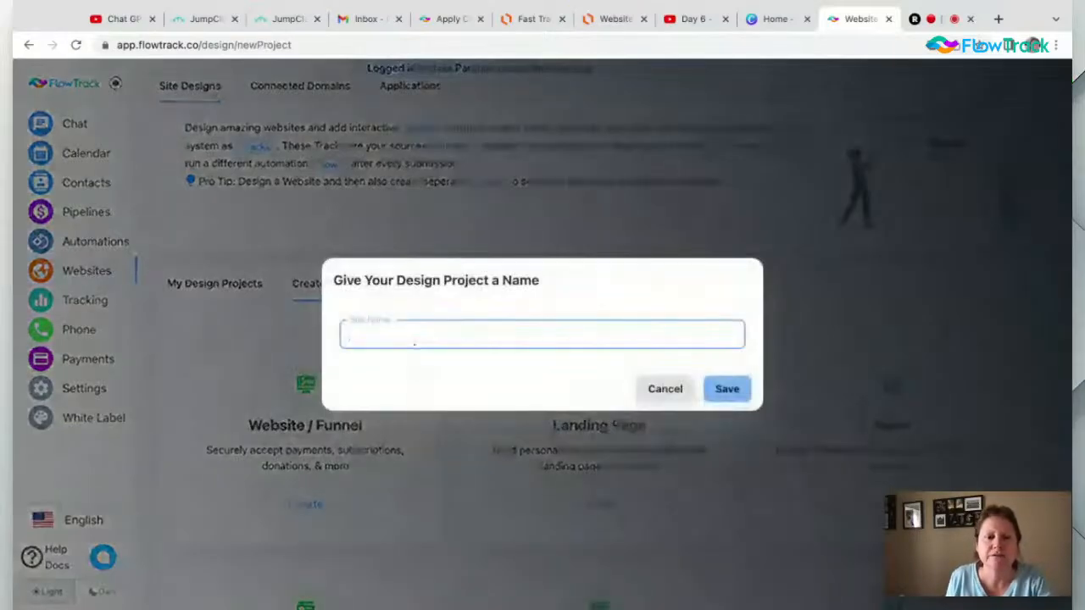
type("FTwFT")
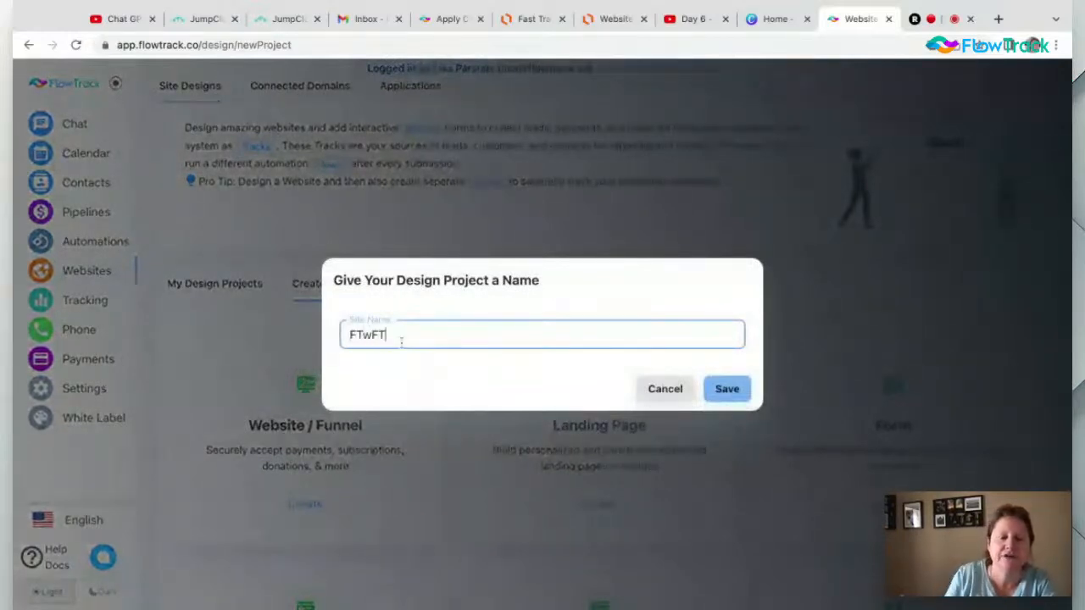
type("2")
left_click(750, 391)
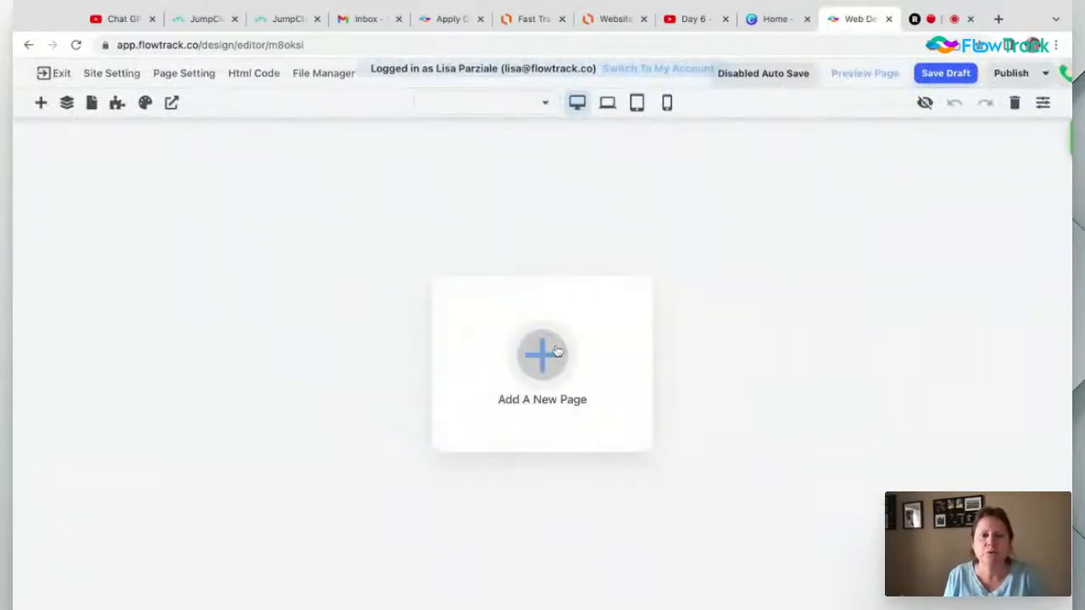
Start adding a new page and look through the available website templates
left_click(555, 352)
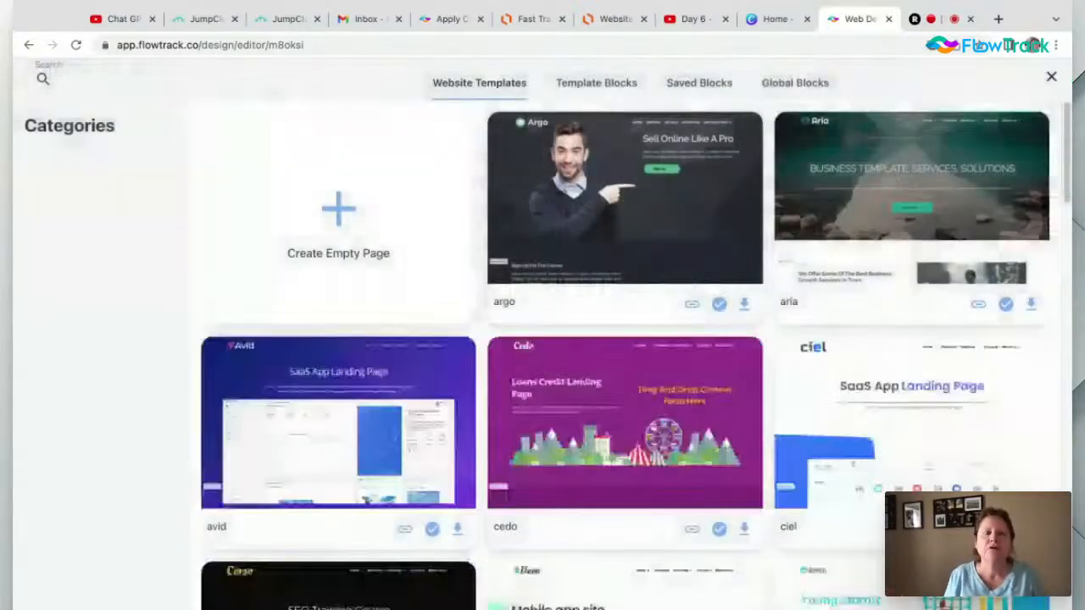
scroll(624, 293, "down", 4)
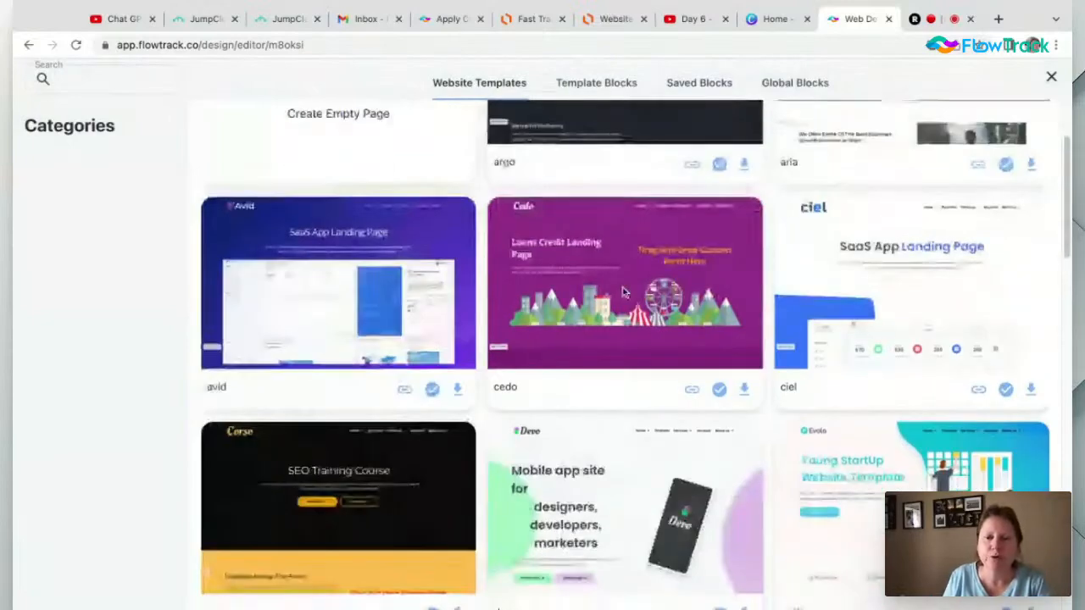
scroll(624, 292, "down", 15)
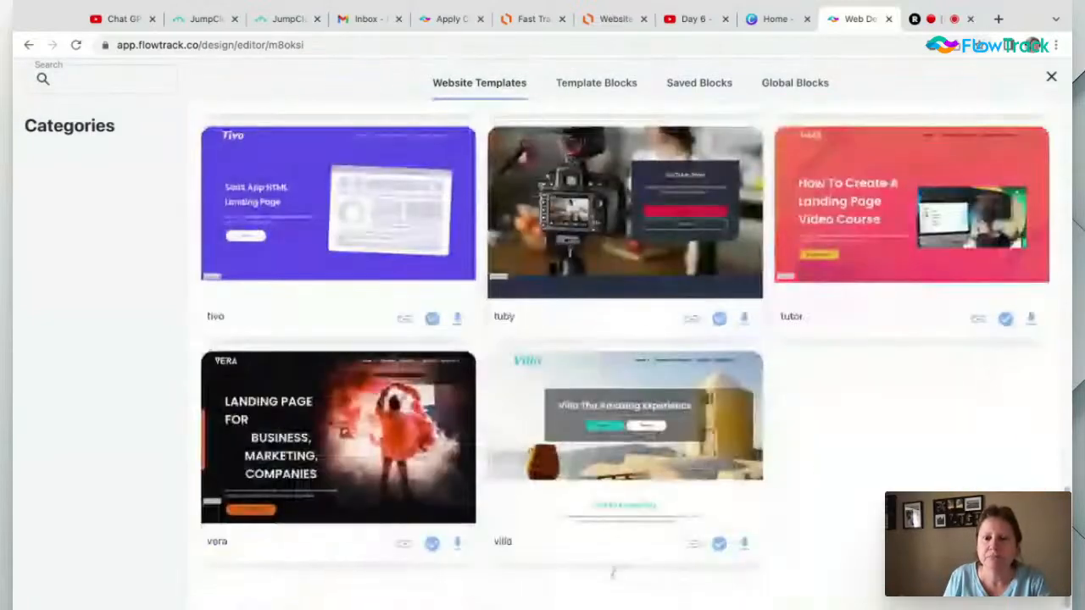
scroll(624, 339, "up", 15)
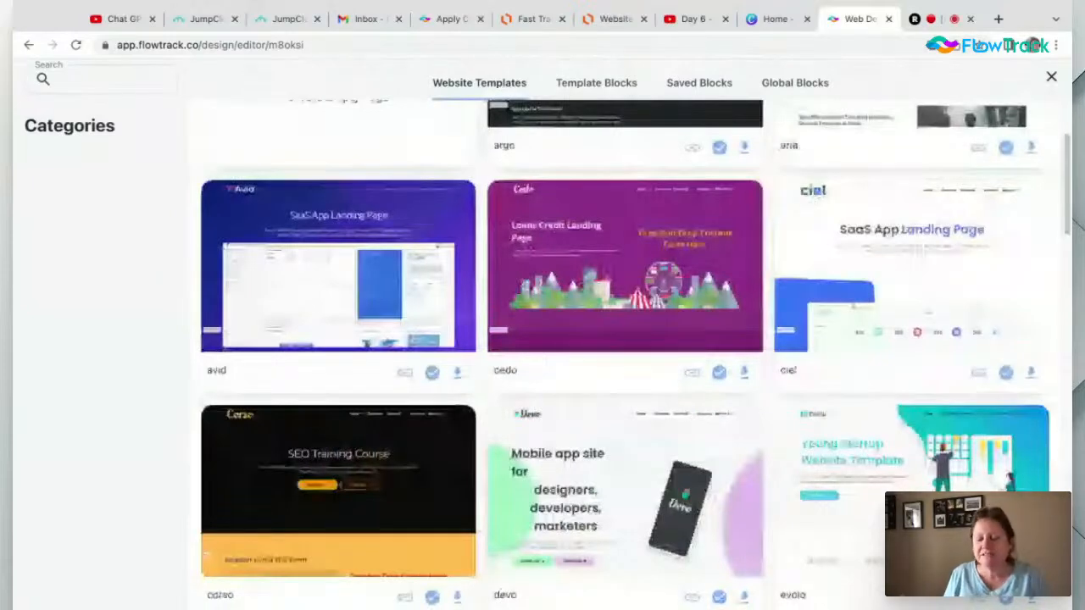
scroll(624, 339, "up", 2)
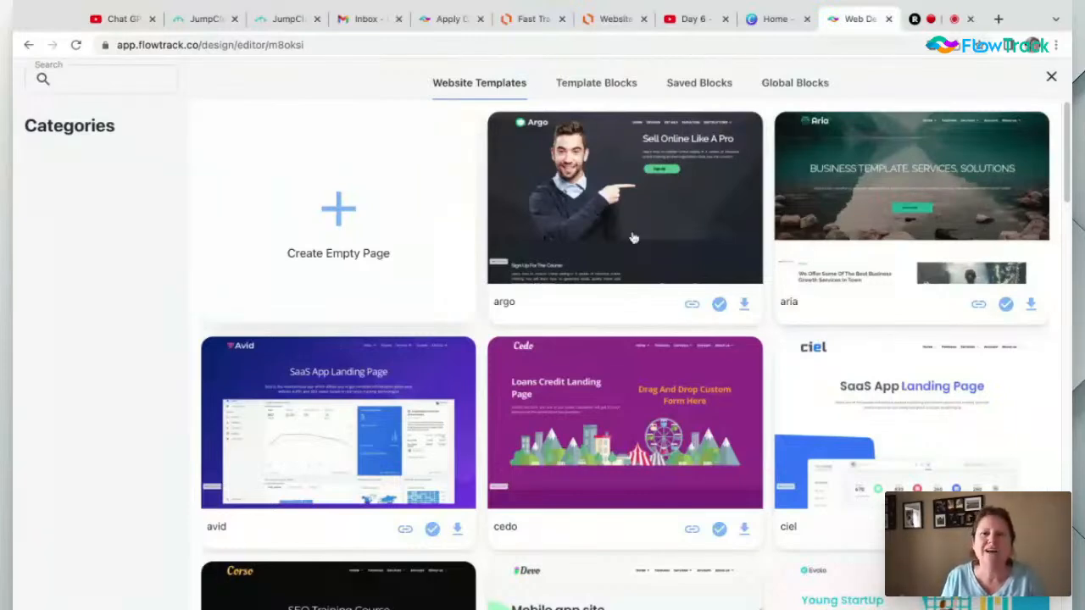
scroll(596, 216, "down", 2)
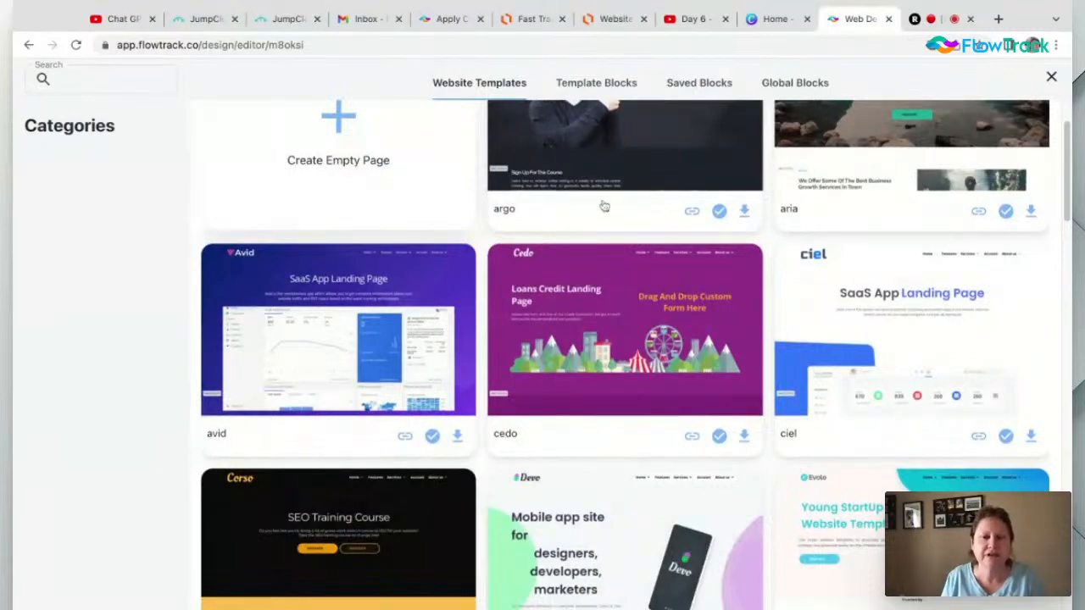
scroll(601, 206, "up", 2)
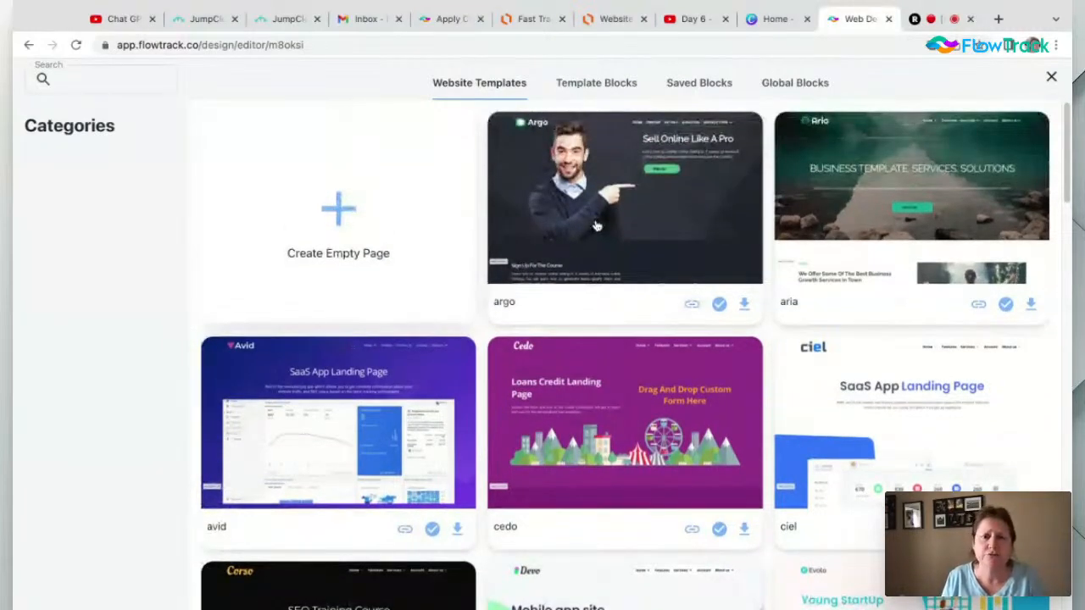
Look through the collection of individual template blocks
left_click(596, 83)
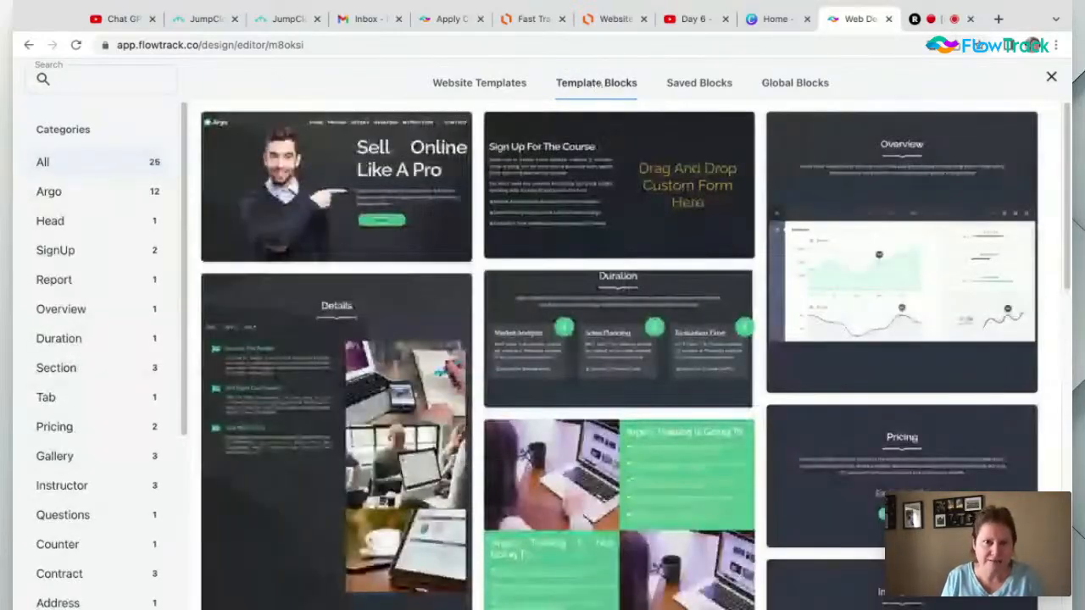
scroll(635, 255, "down", 10)
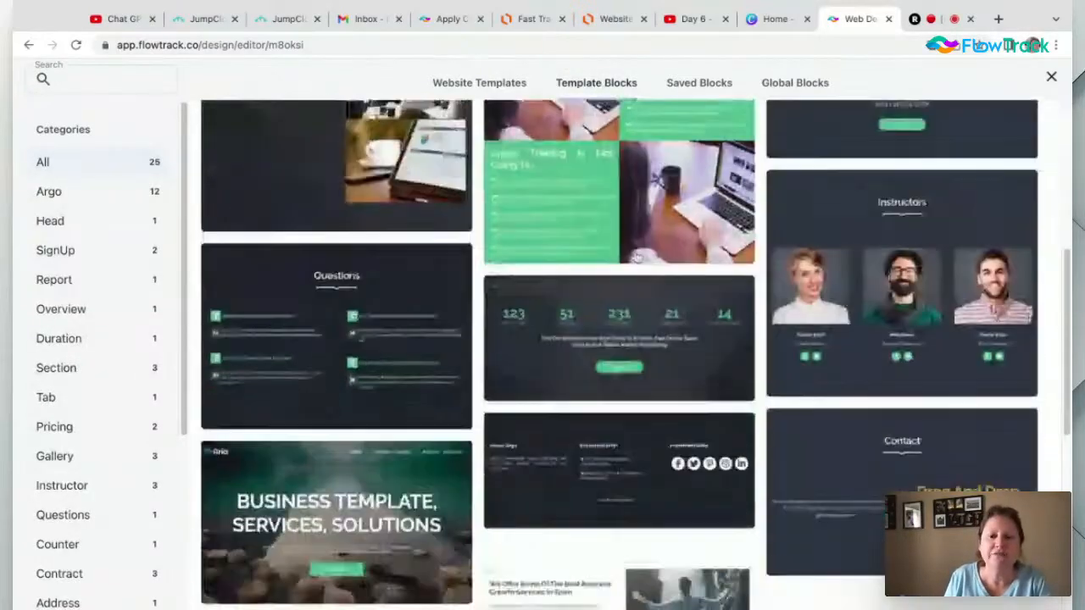
scroll(636, 257, "down", 10)
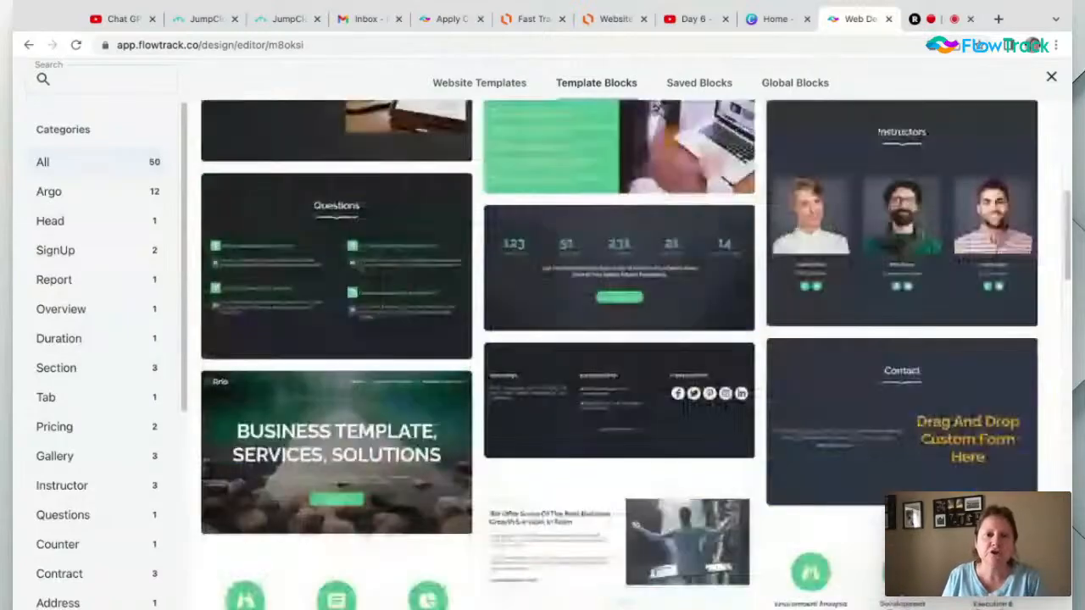
scroll(619, 339, "up", 5)
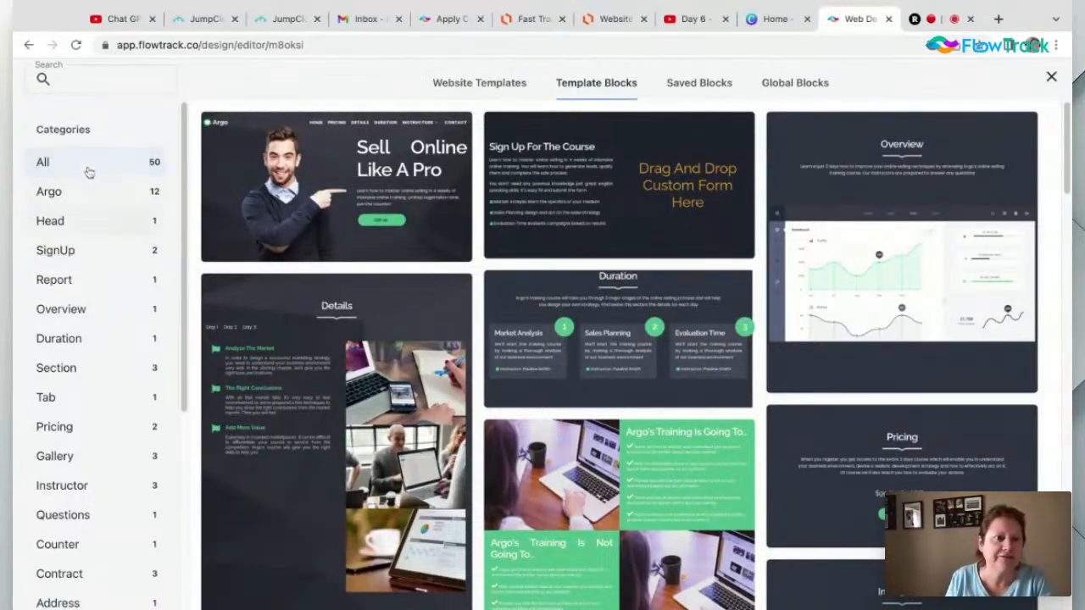
View the template blocks in the Gallery and Counter categories and return to all blocks
left_click(66, 76)
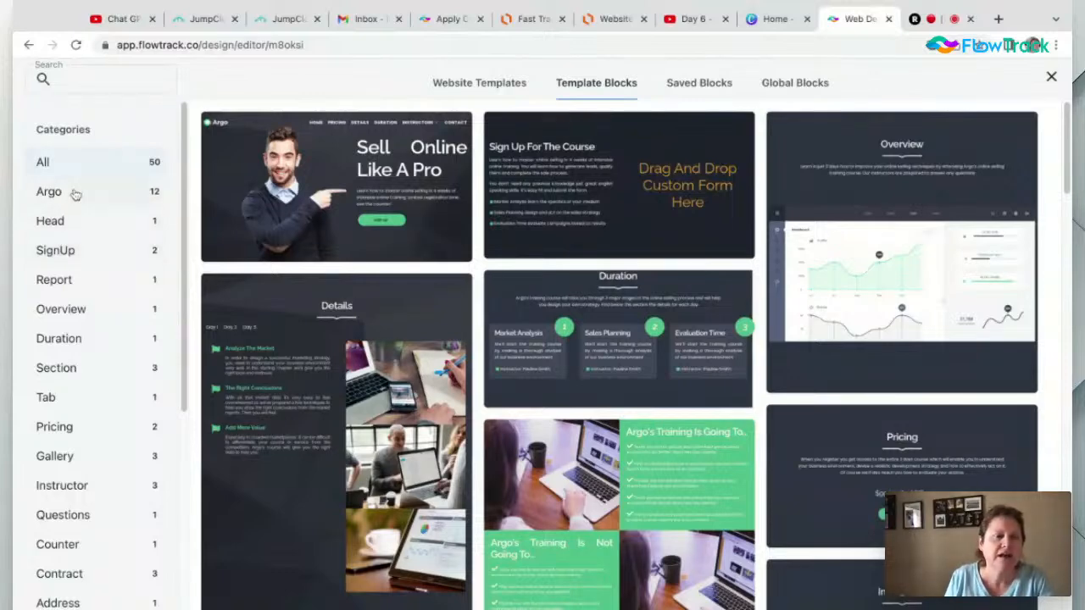
left_click(101, 458)
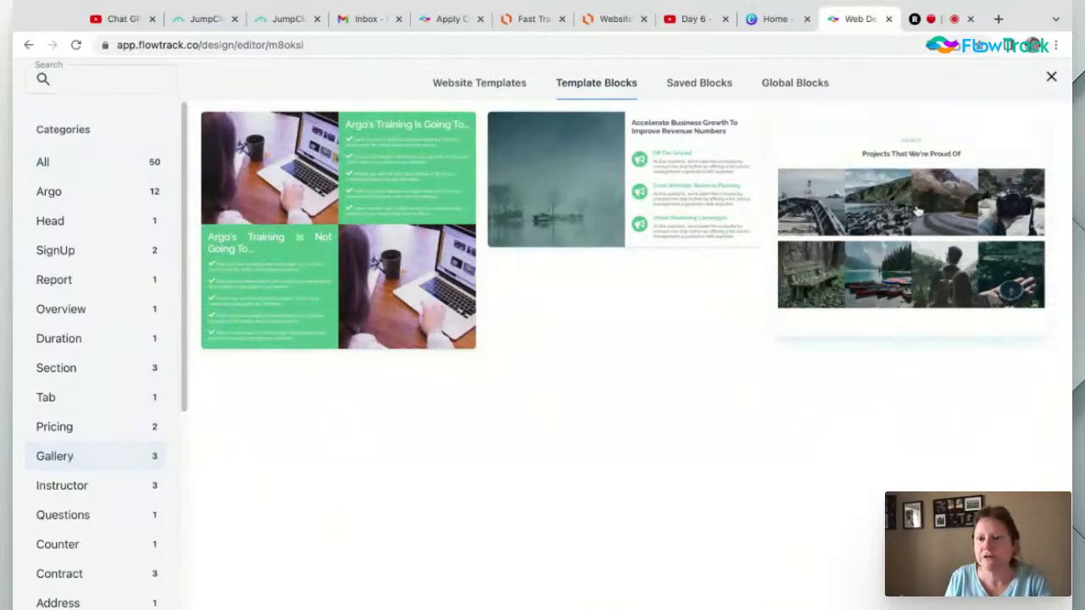
left_click(82, 555)
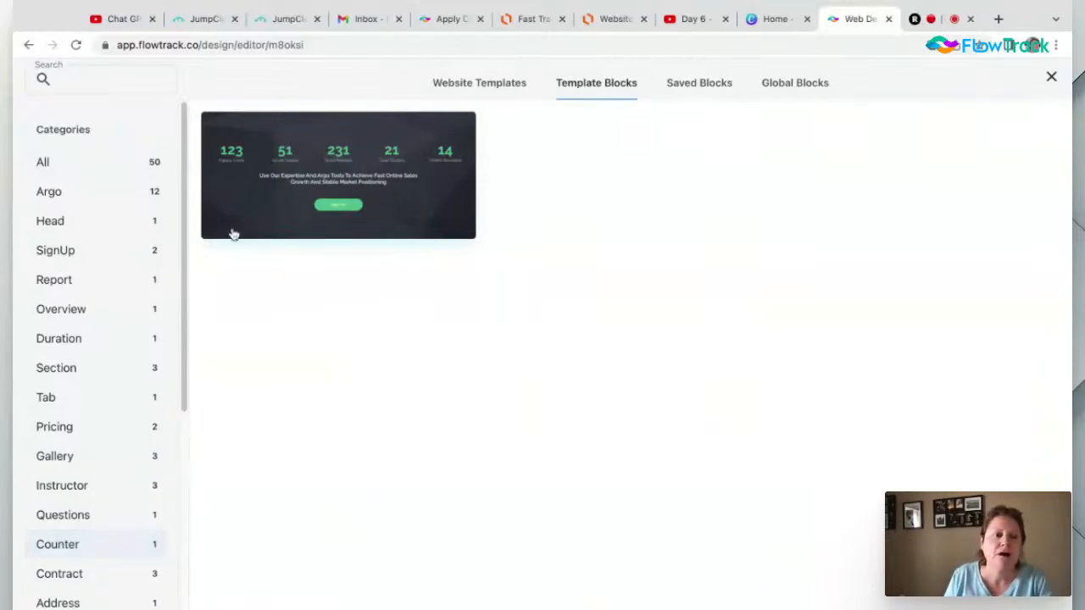
left_click(59, 163)
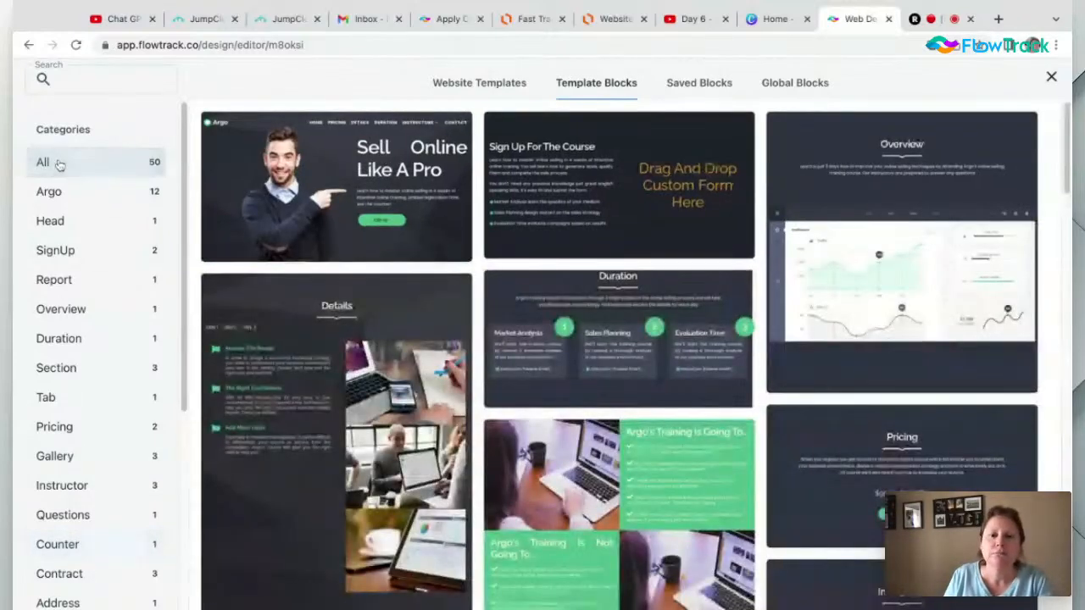
Search the template blocks for "footer", clear the search and browse all blocks again
left_click(72, 81)
type("footer")
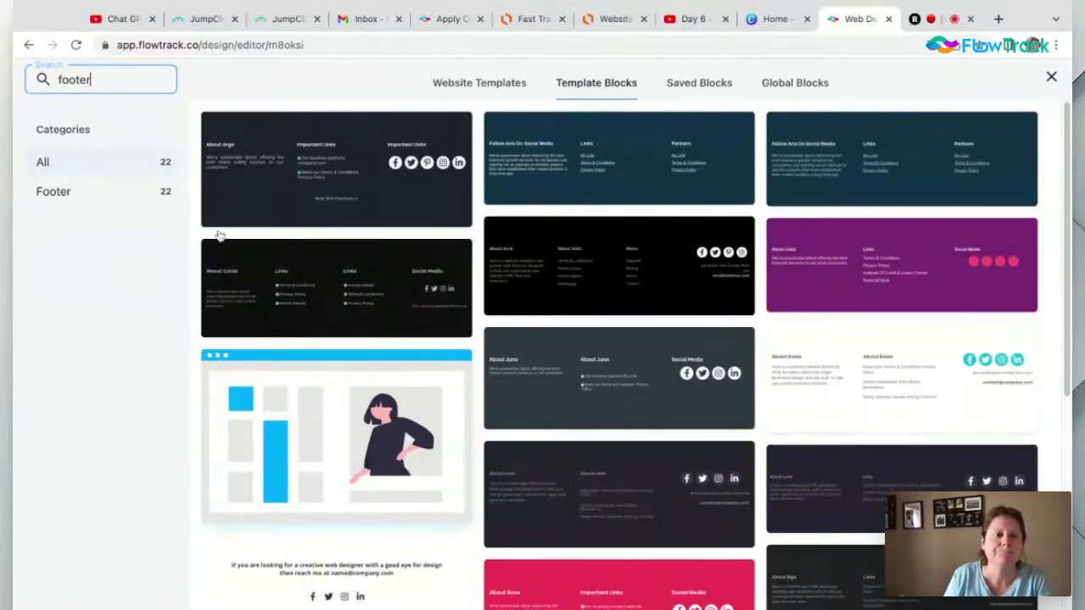
left_click(47, 162)
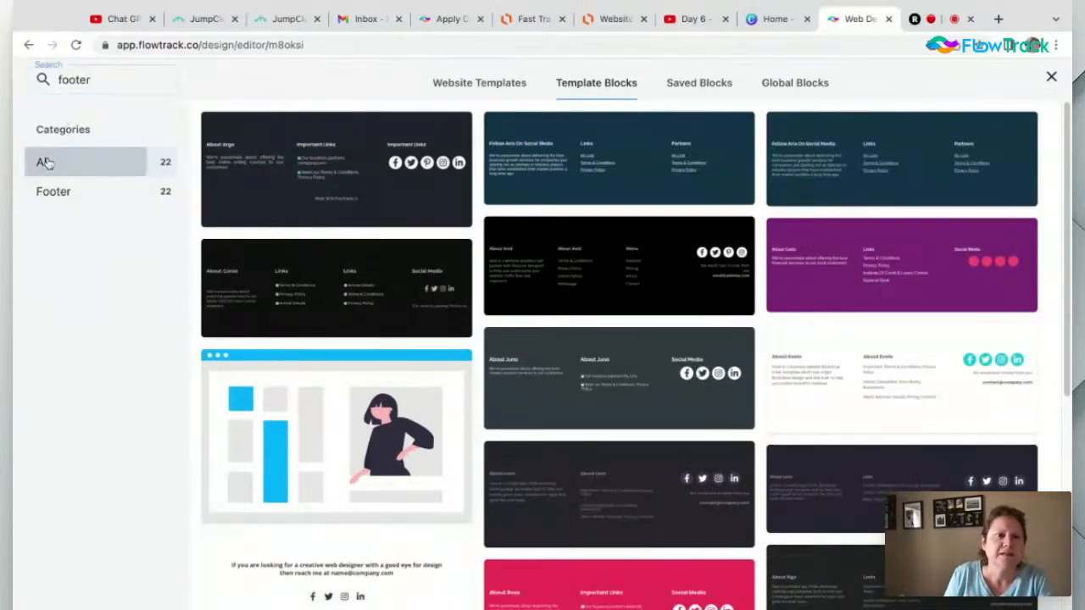
key("BackSpace")
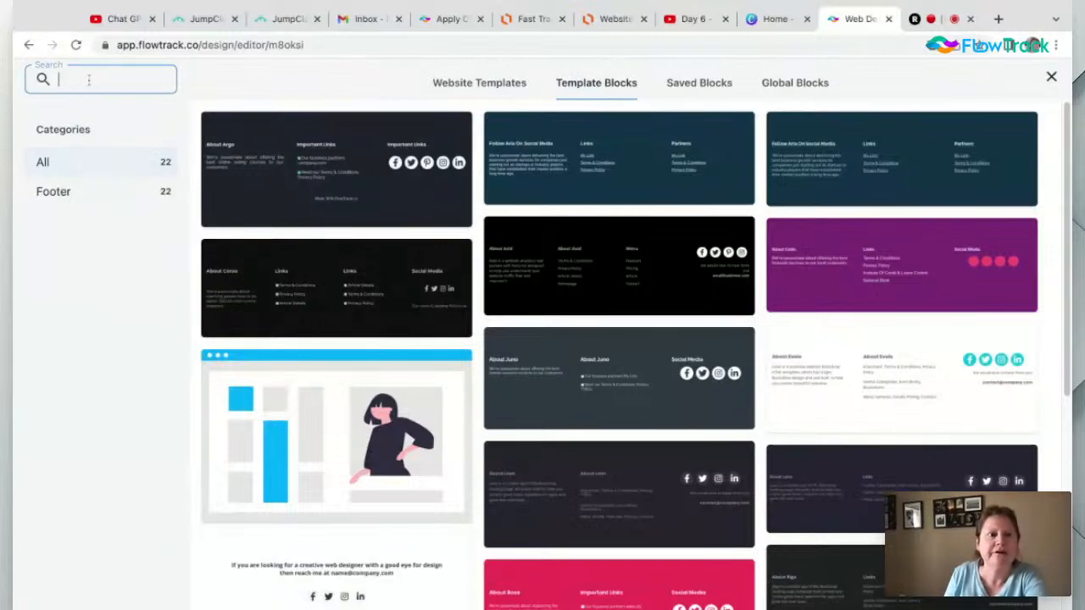
left_click(55, 161)
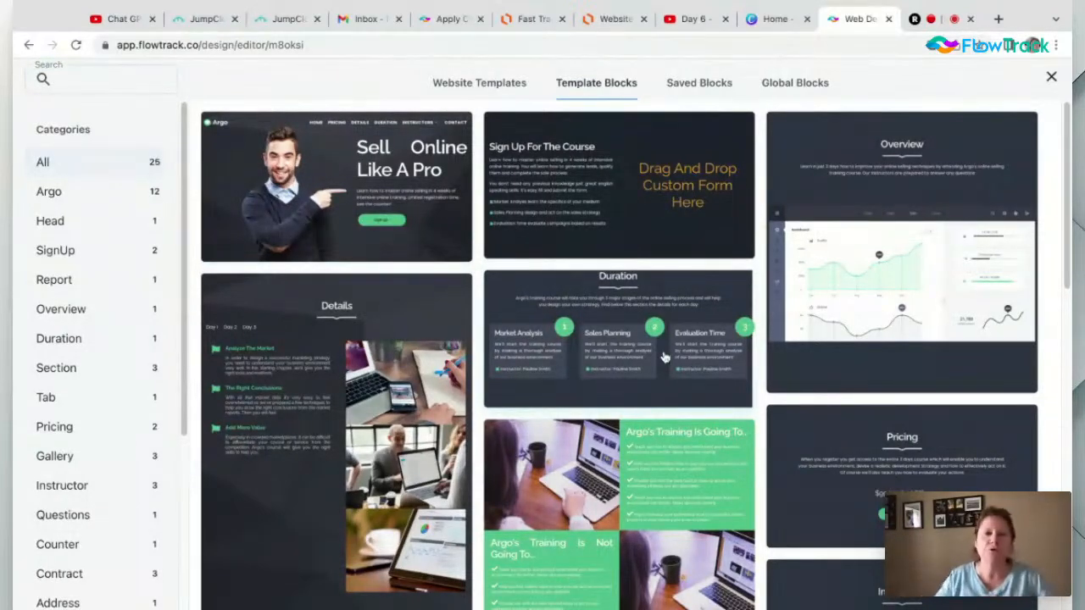
scroll(661, 360, "down", 5)
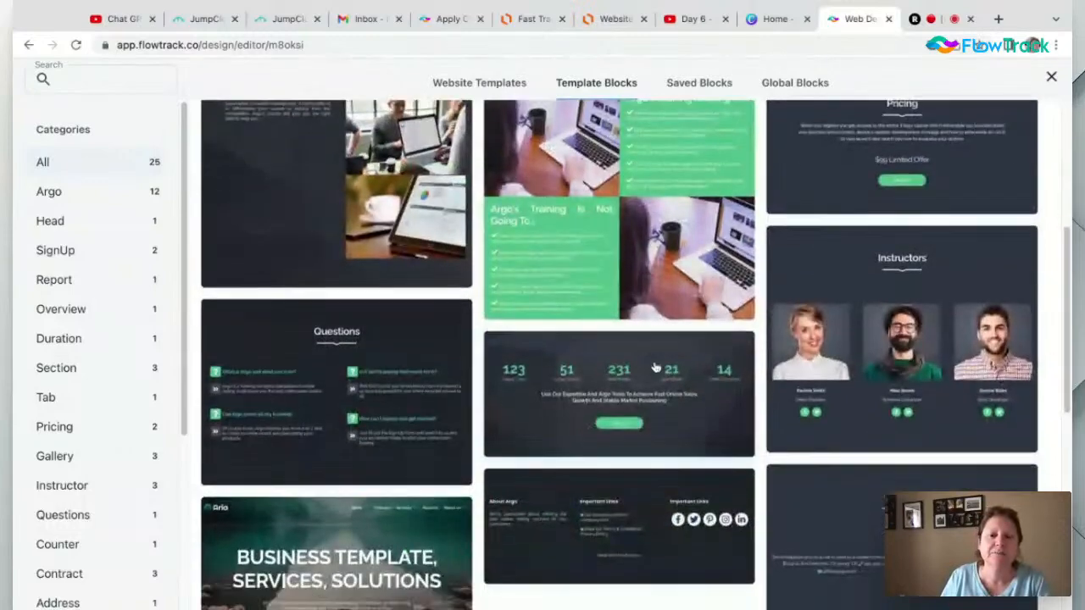
Look through the rest of the template blocks and return to the start of the collection
scroll(655, 367, "down", 10)
scroll(655, 369, "up", 3)
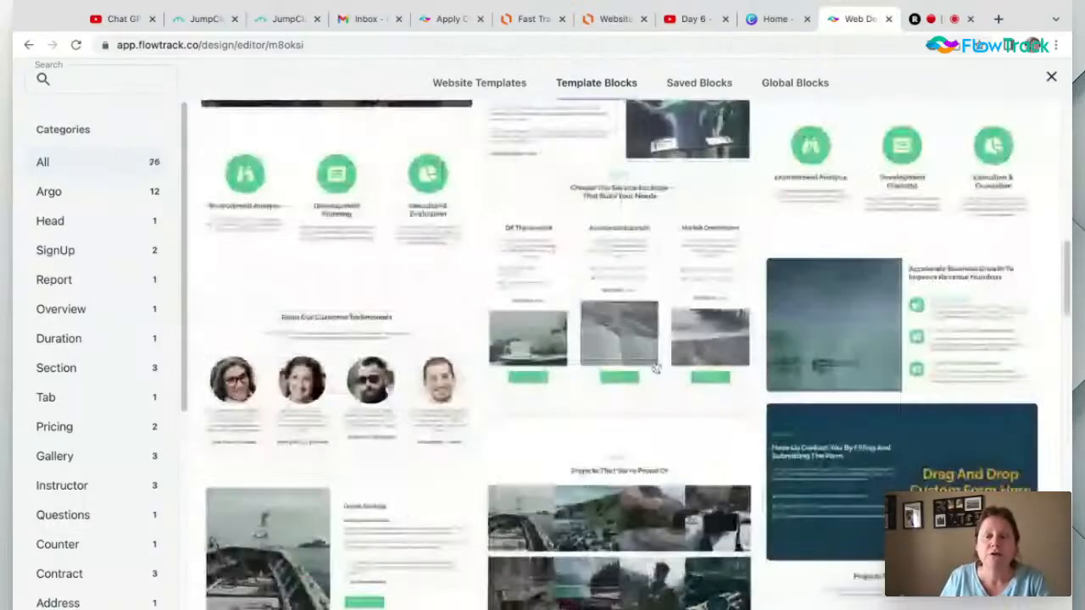
scroll(655, 367, "down", 10)
scroll(656, 367, "up", 20)
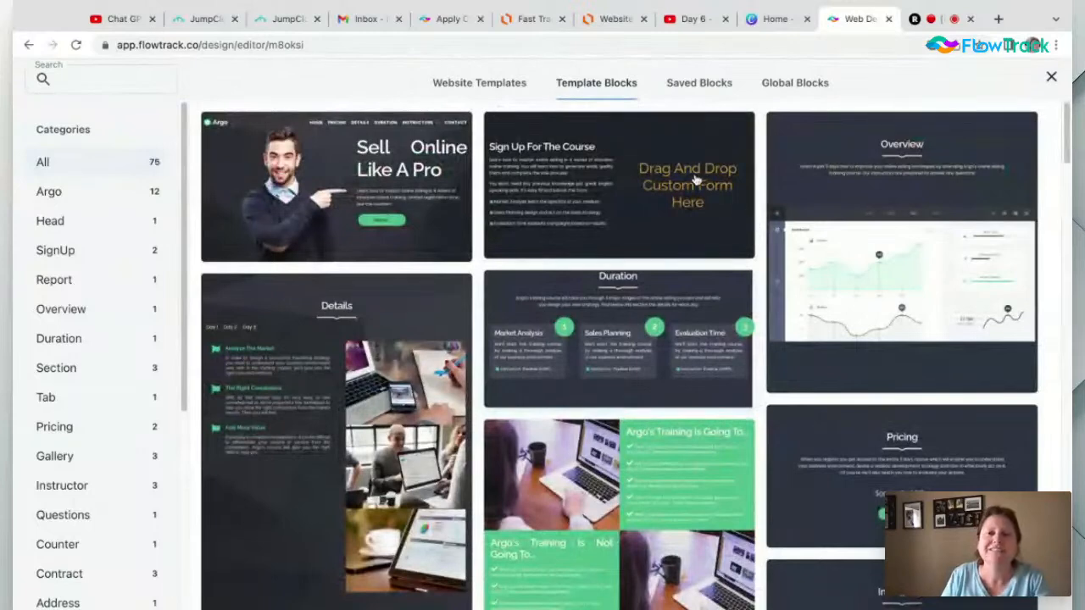
View the saved blocks and global blocks, then leave the block library for the Restream studio
left_click(704, 83)
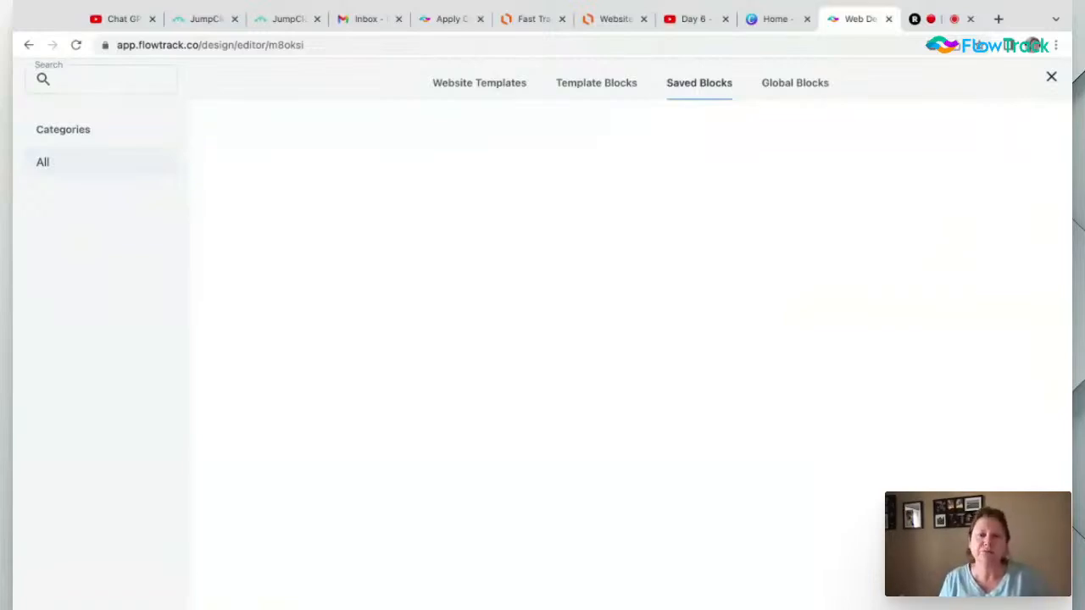
left_click(803, 84)
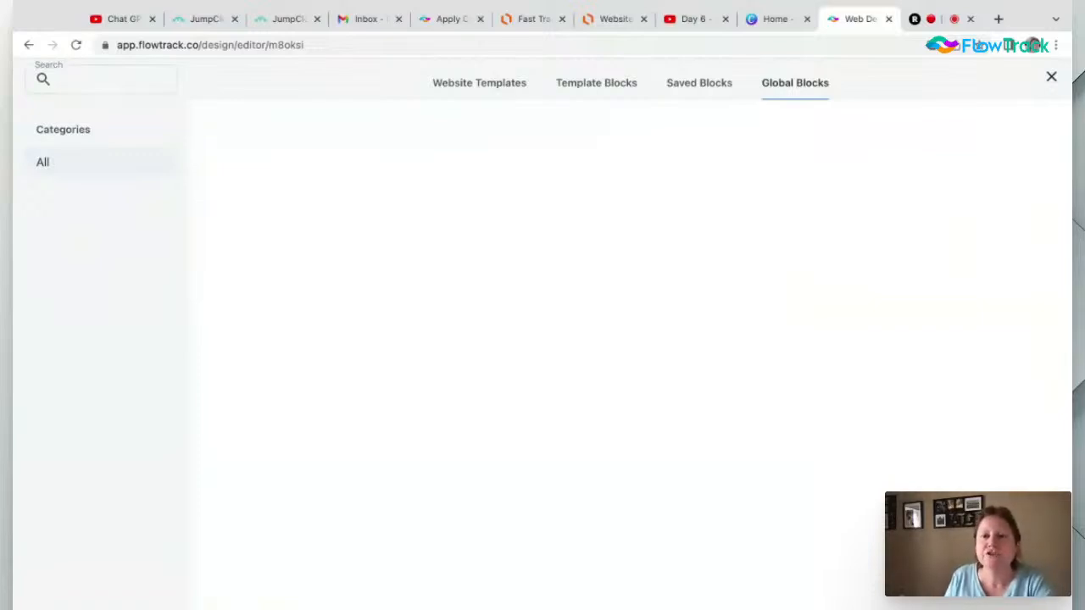
left_click(1051, 77)
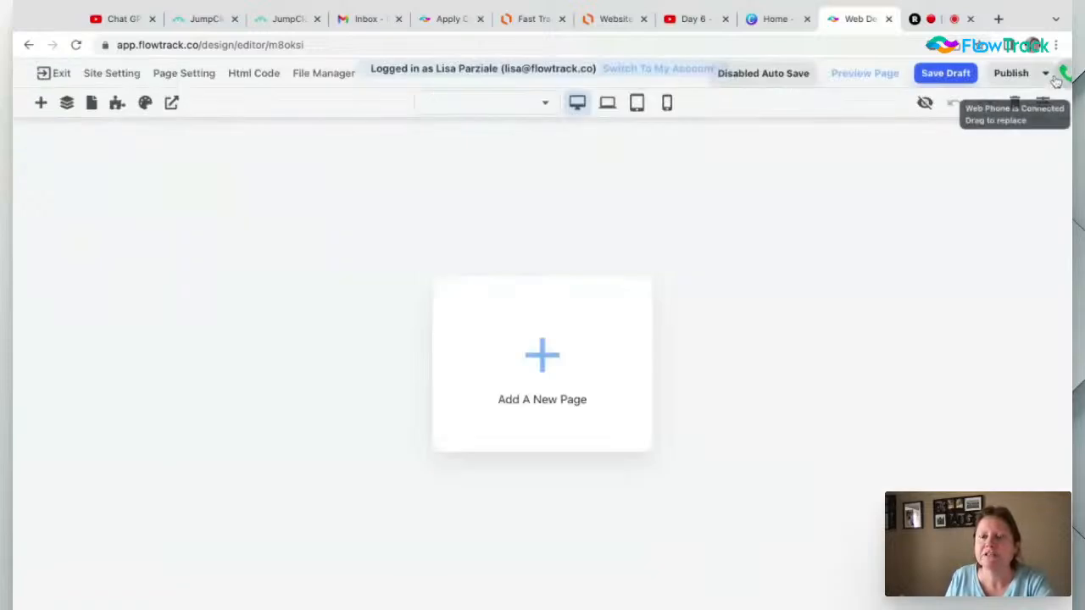
left_click(914, 19)
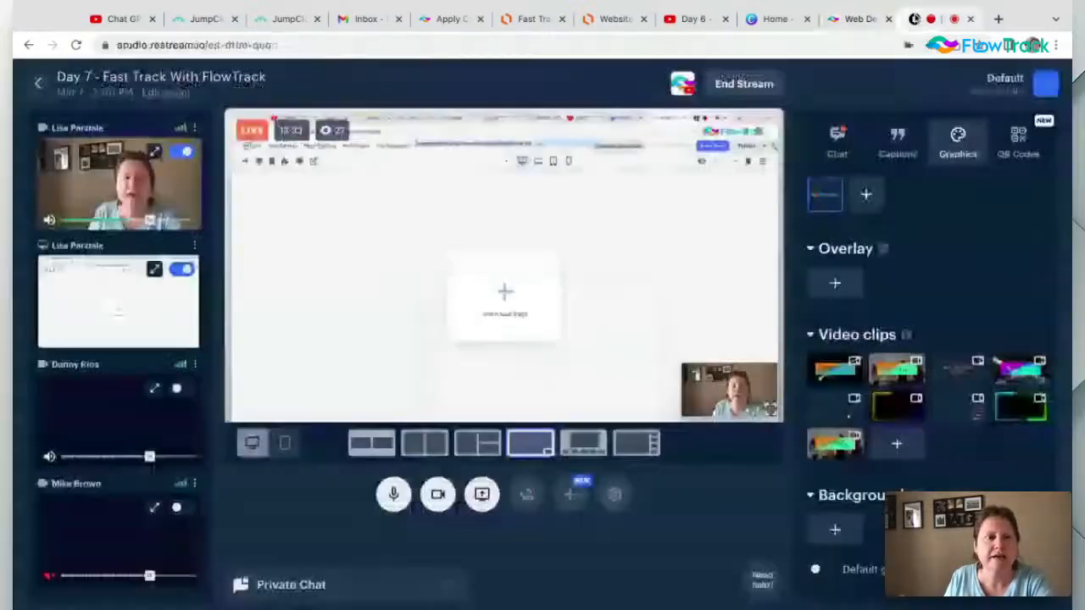
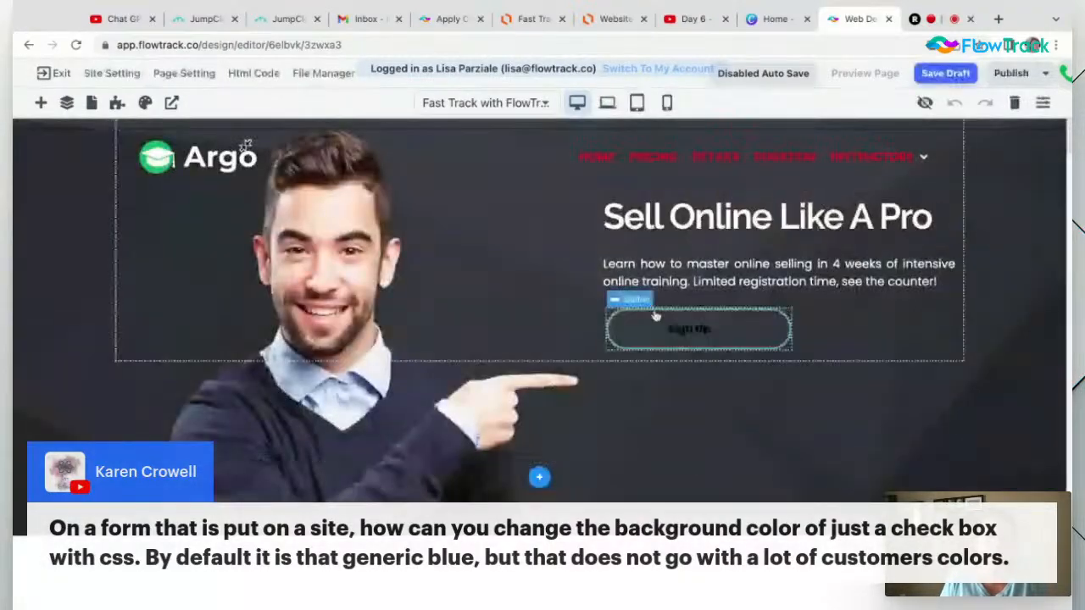
Select the Sign Up button in the page header, and examine the page's HTML code for the button's markup
left_click(641, 341)
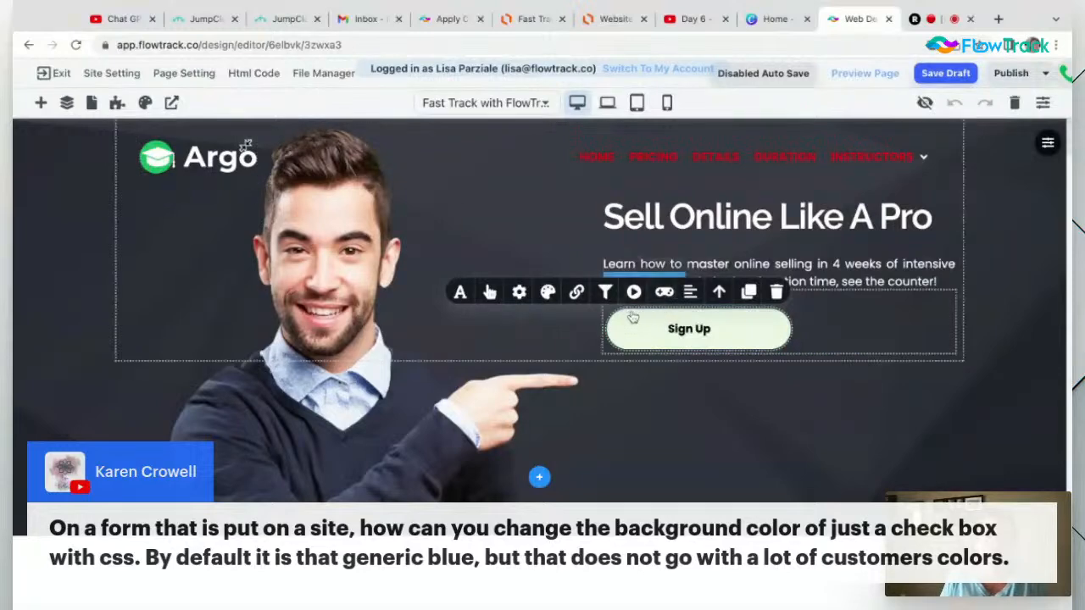
left_click(504, 344)
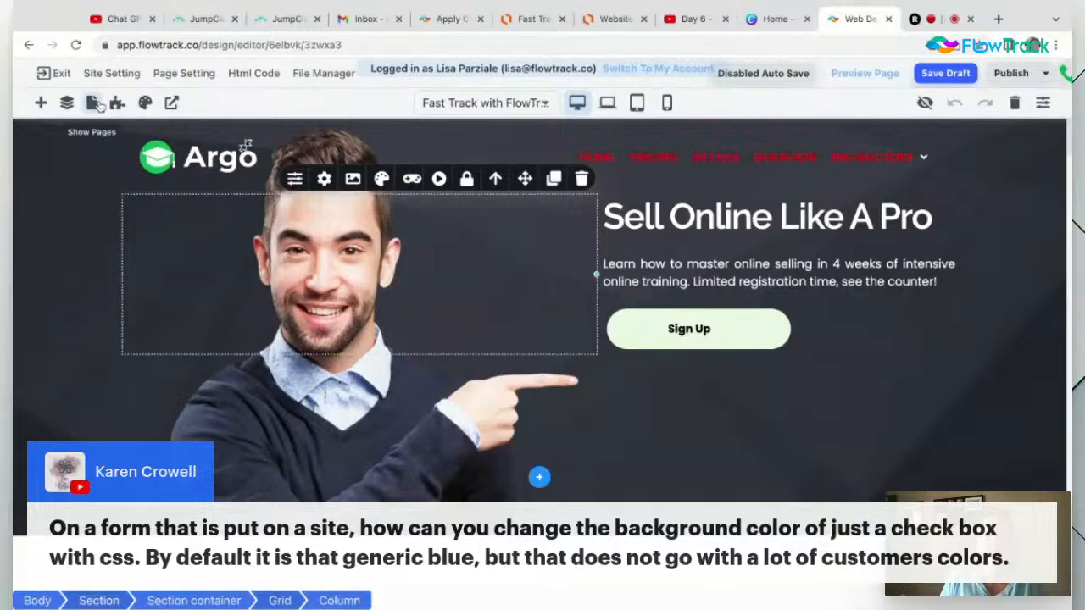
left_click(274, 77)
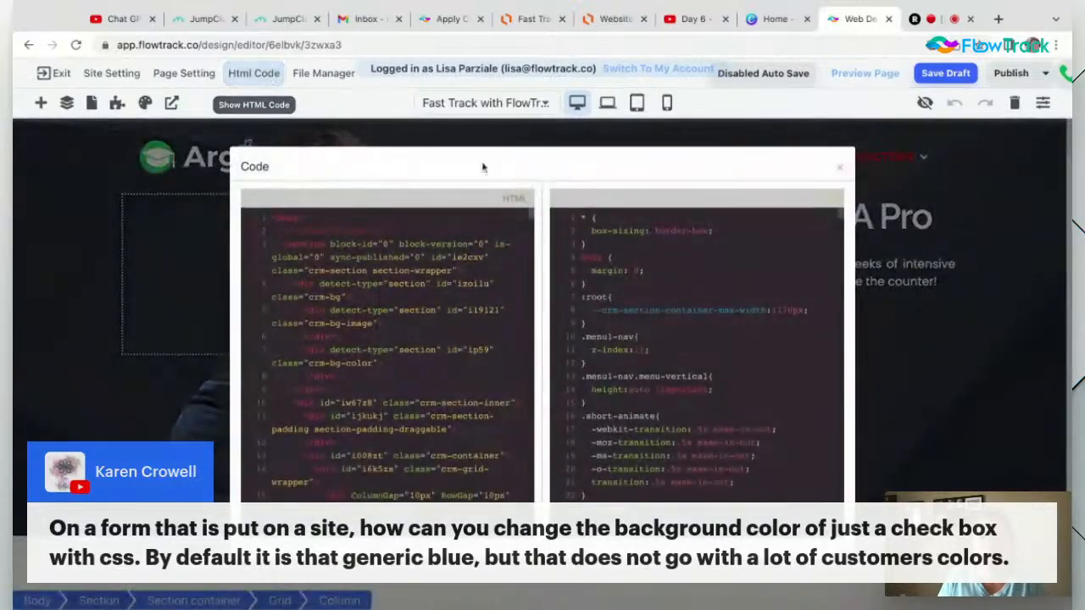
scroll(692, 324, "down", 2)
scroll(467, 371, "down", 10)
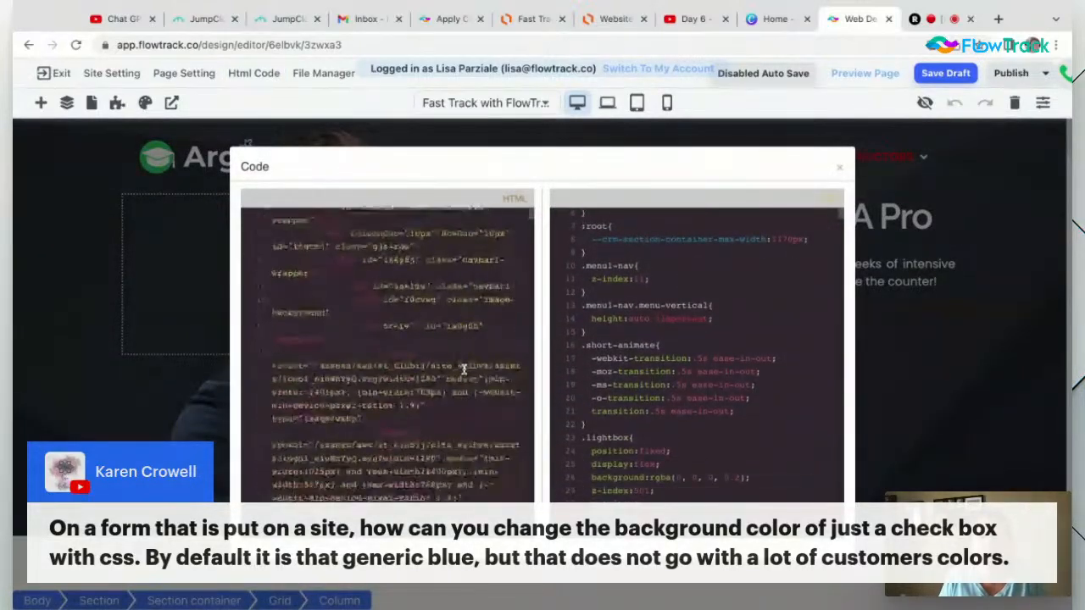
scroll(464, 370, "down", 3)
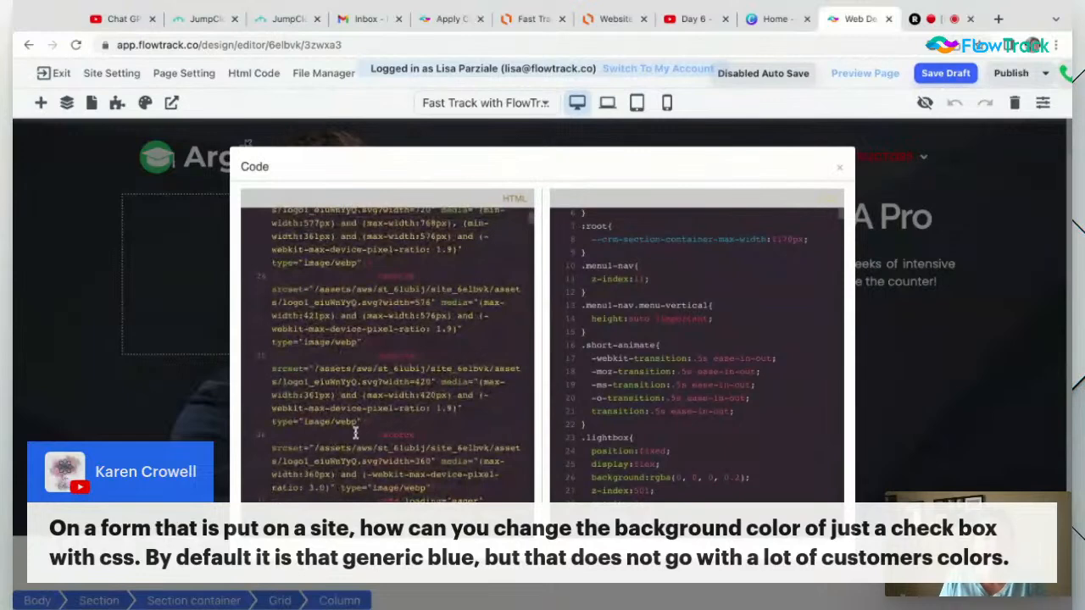
scroll(349, 459, "down", 1)
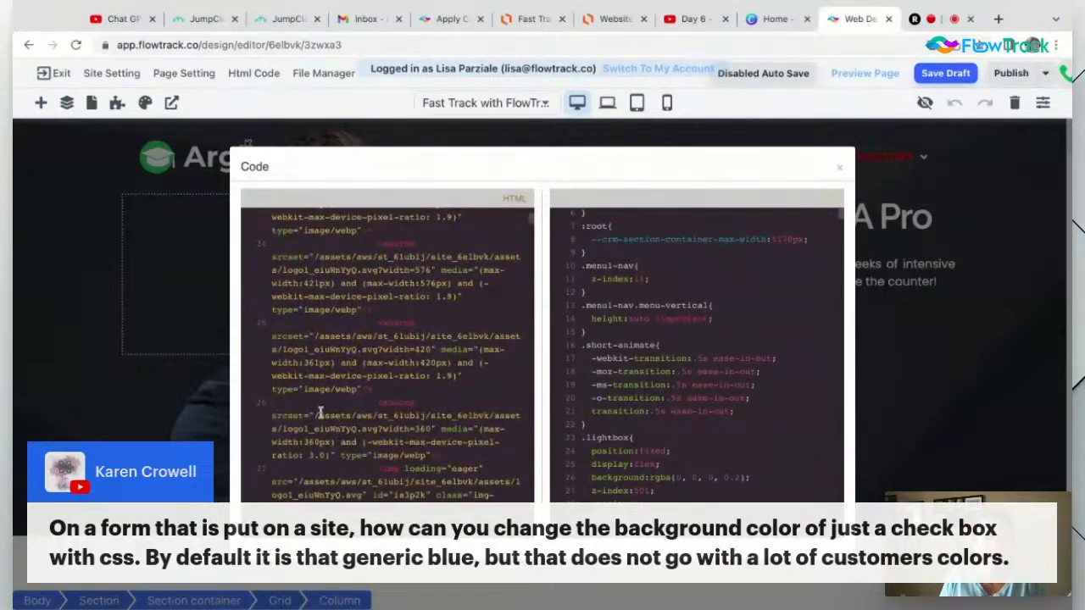
scroll(364, 410, "down", 10)
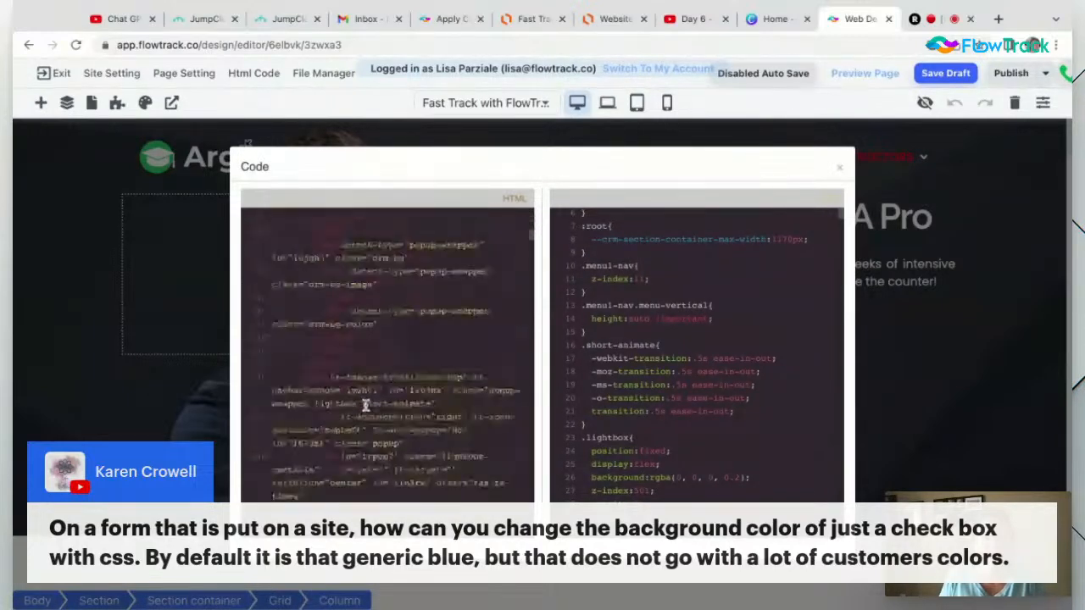
scroll(366, 405, "down", 3)
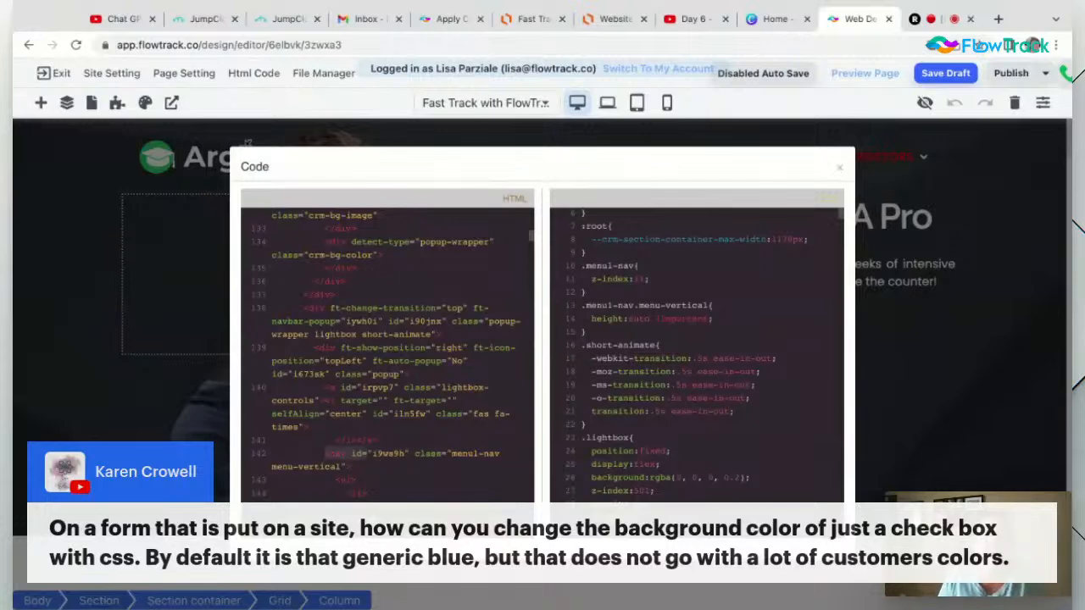
Search Google in a new browser tab for "css sumbit button background"
left_click(999, 19)
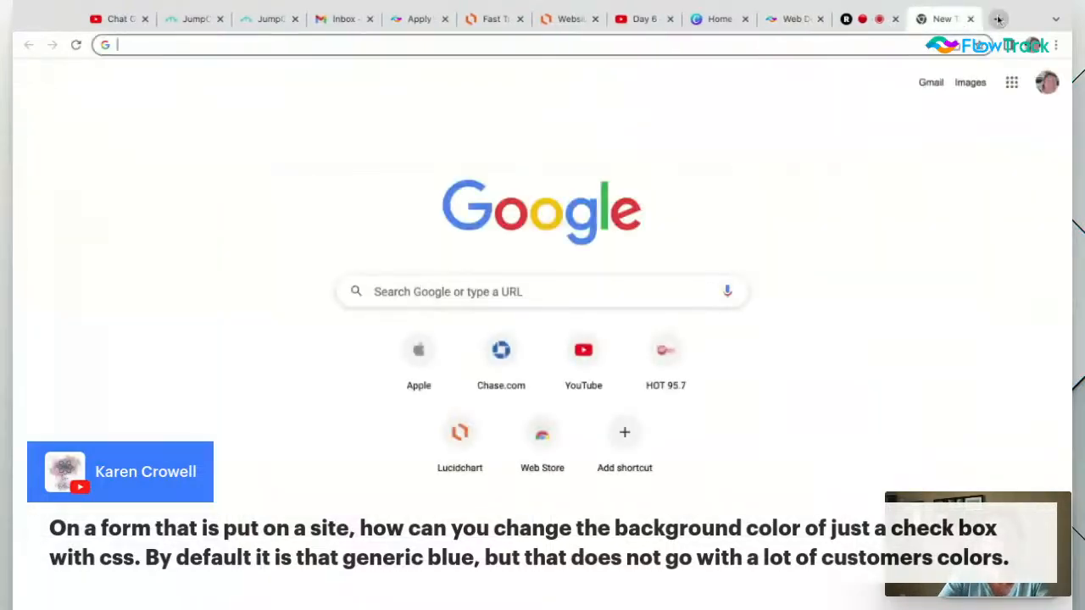
type("css")
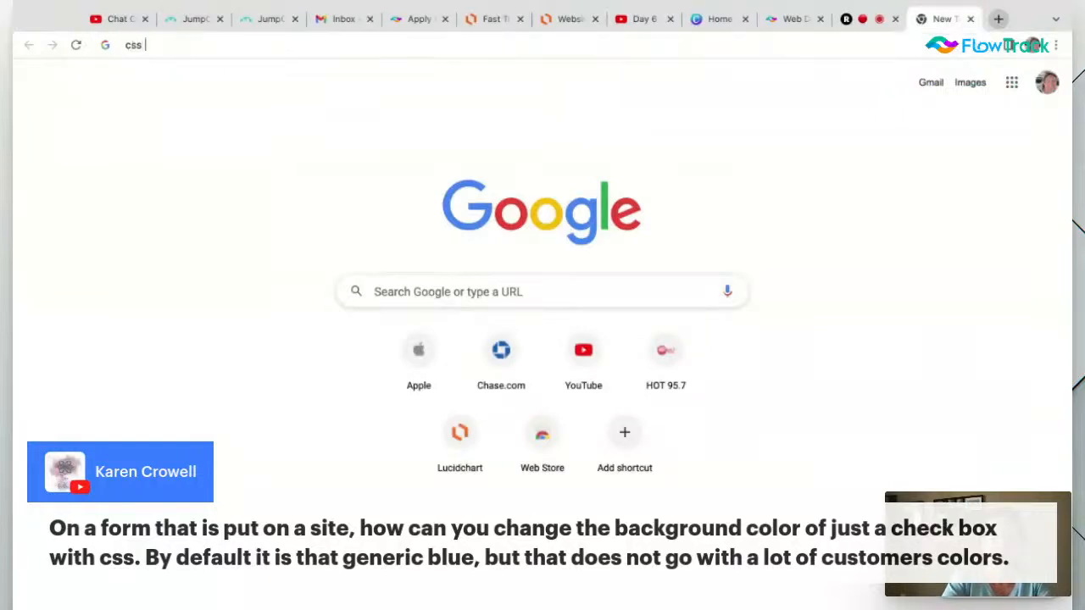
type(" input button")
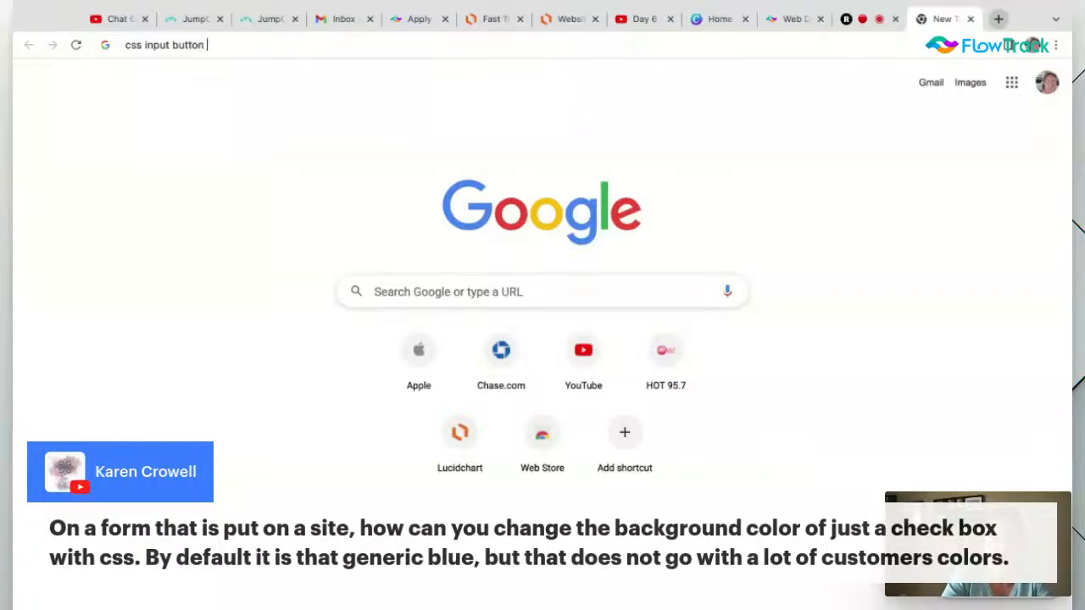
key("BackSpace")
key("BackSpace")
key("BackSpace")
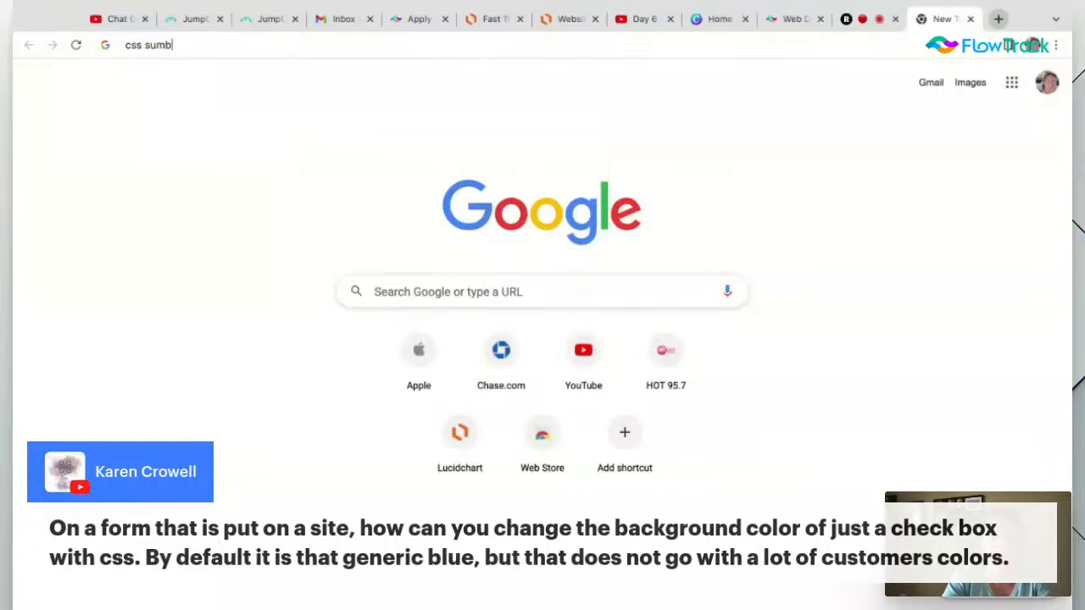
type("sumbit button background")
key("Return")
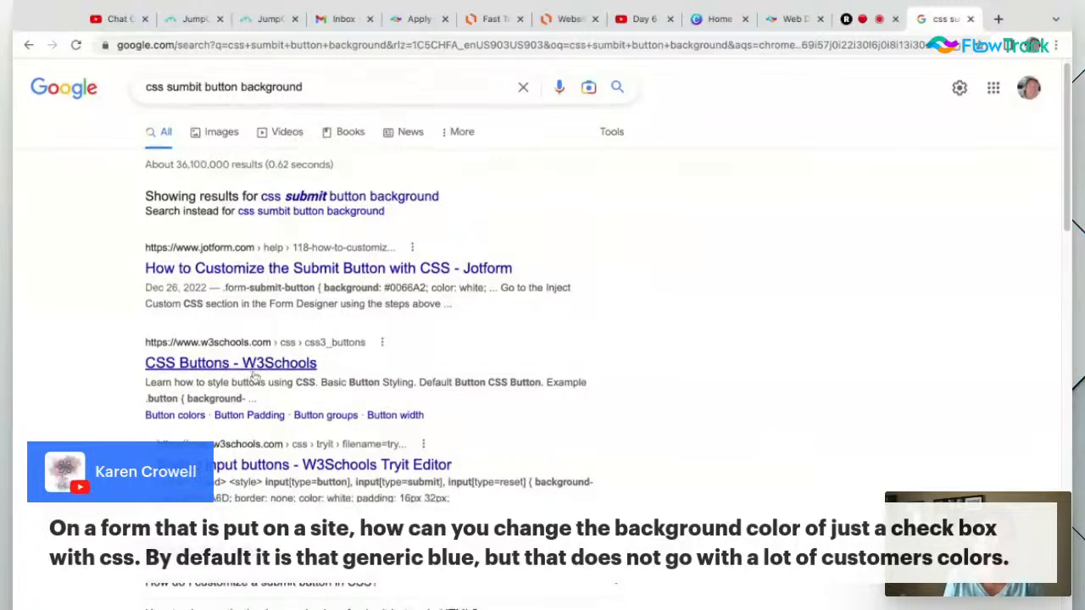
Look through the search results and open the W3Schools CSS Buttons page
scroll(254, 379, "down", 6)
scroll(342, 448, "down", 2)
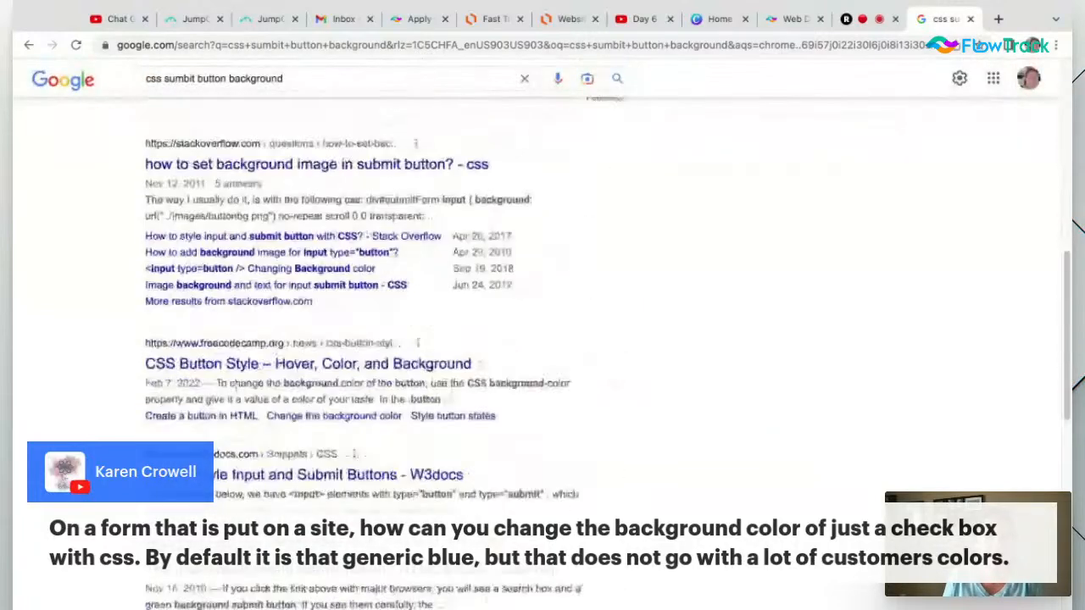
scroll(296, 373, "down", 2)
scroll(296, 373, "up", 10)
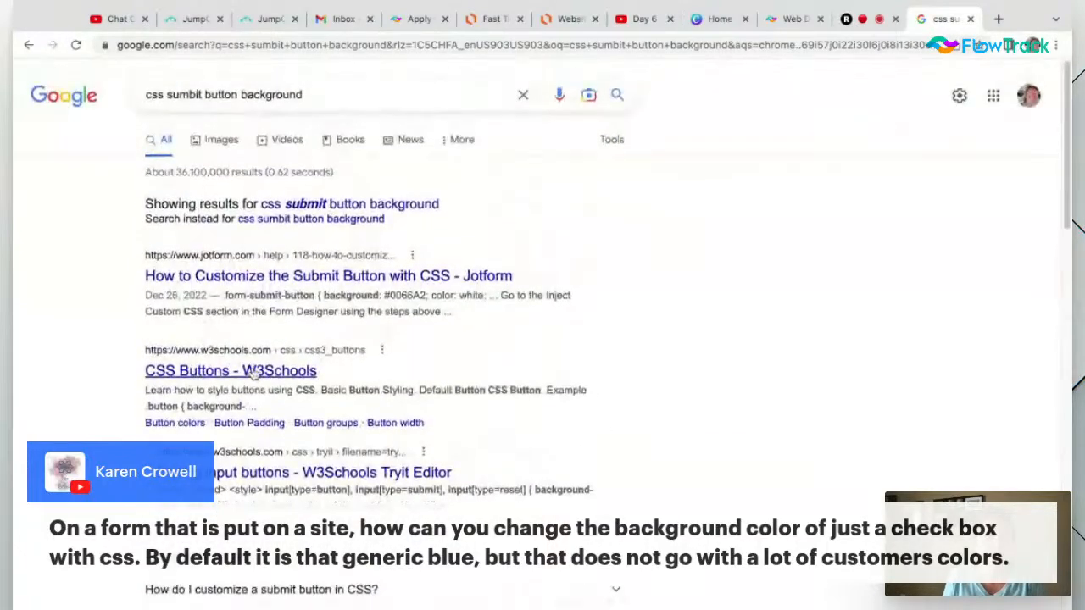
left_click(246, 372)
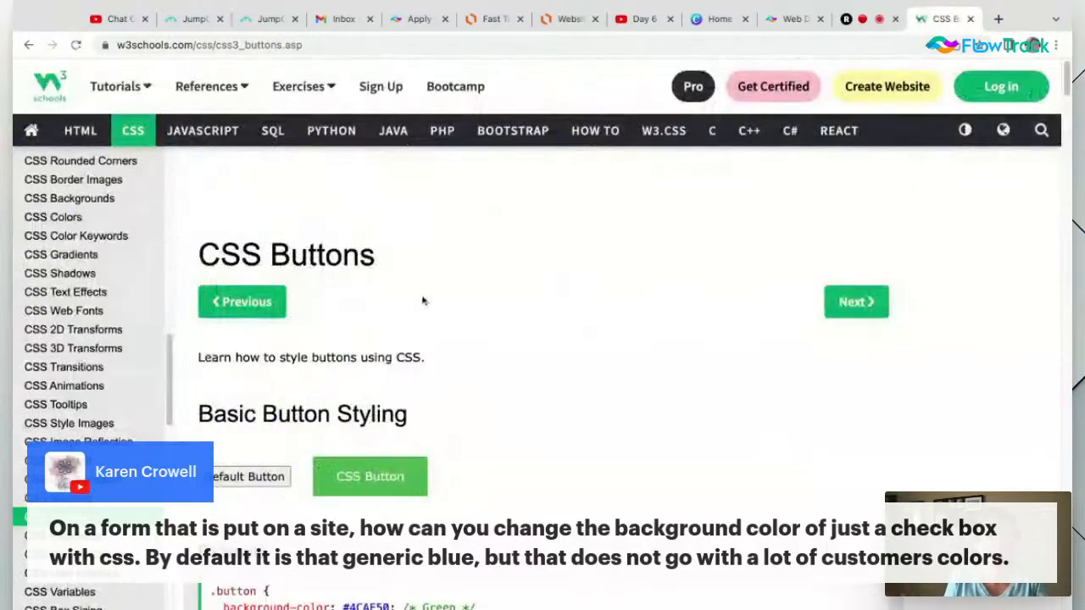
Copy the .button rule from the Basic Button Styling example
scroll(424, 301, "down", 3)
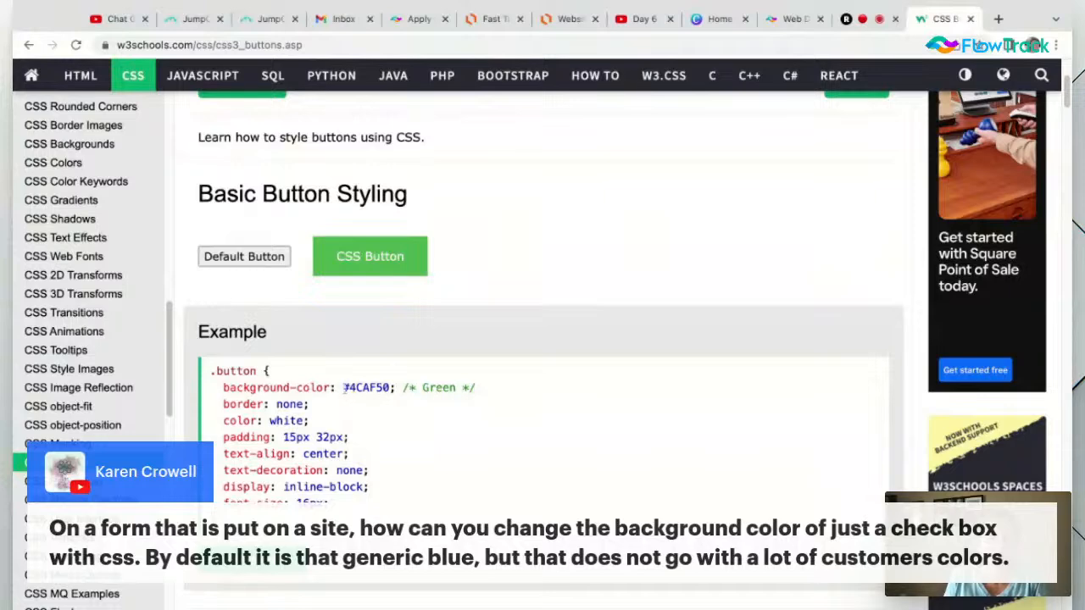
left_click_drag(211, 370, 373, 501)
key("ctrl+c")
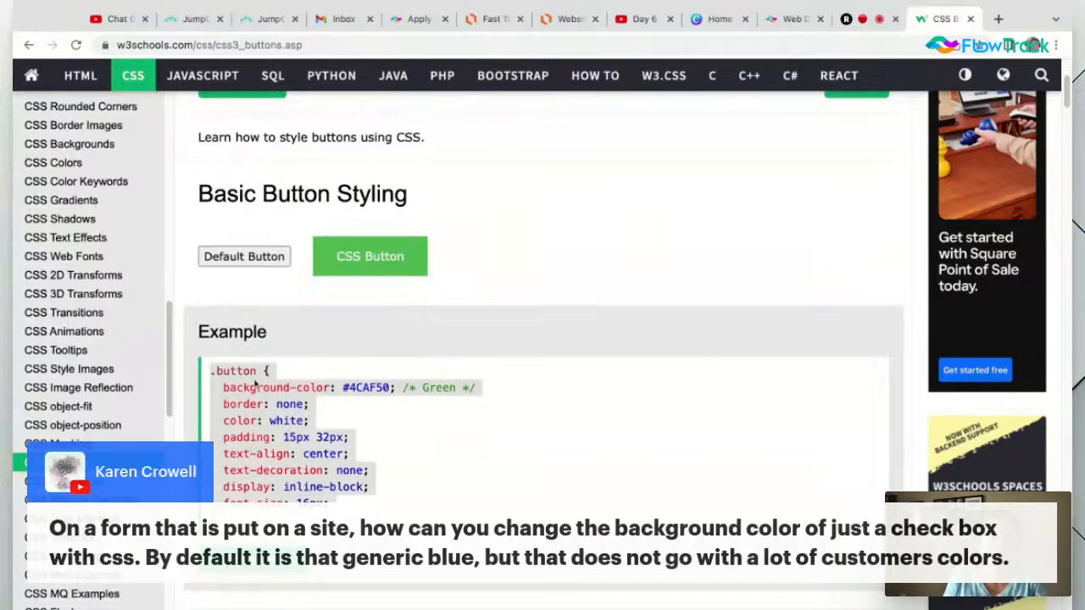
Return to the FlowTrack editor, close the code window and paste the copied .button rule below the existing rule in the page's CSS settings
left_click(793, 19)
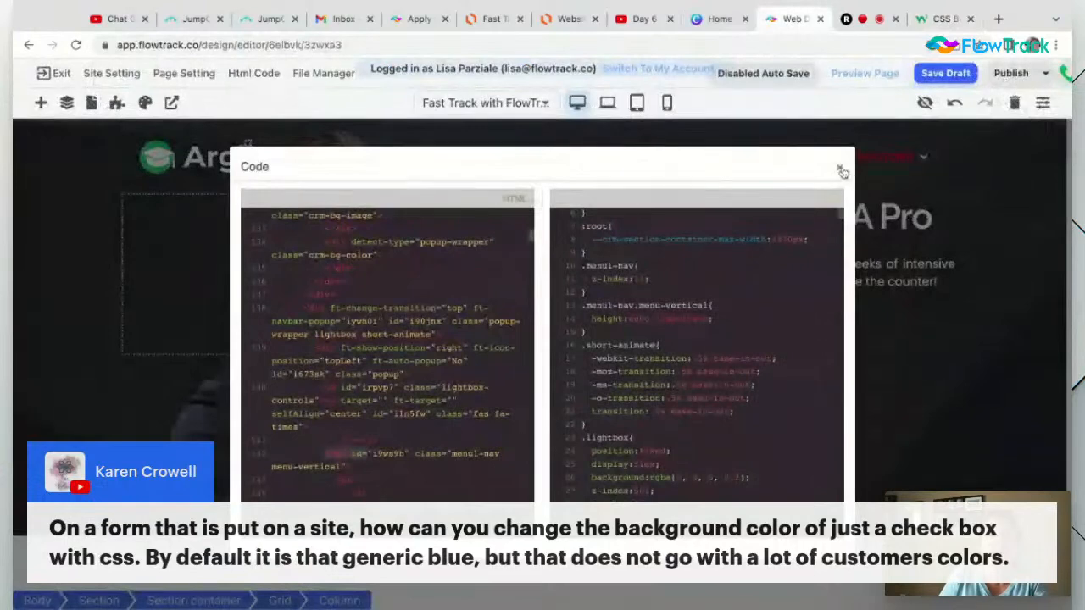
left_click(840, 169)
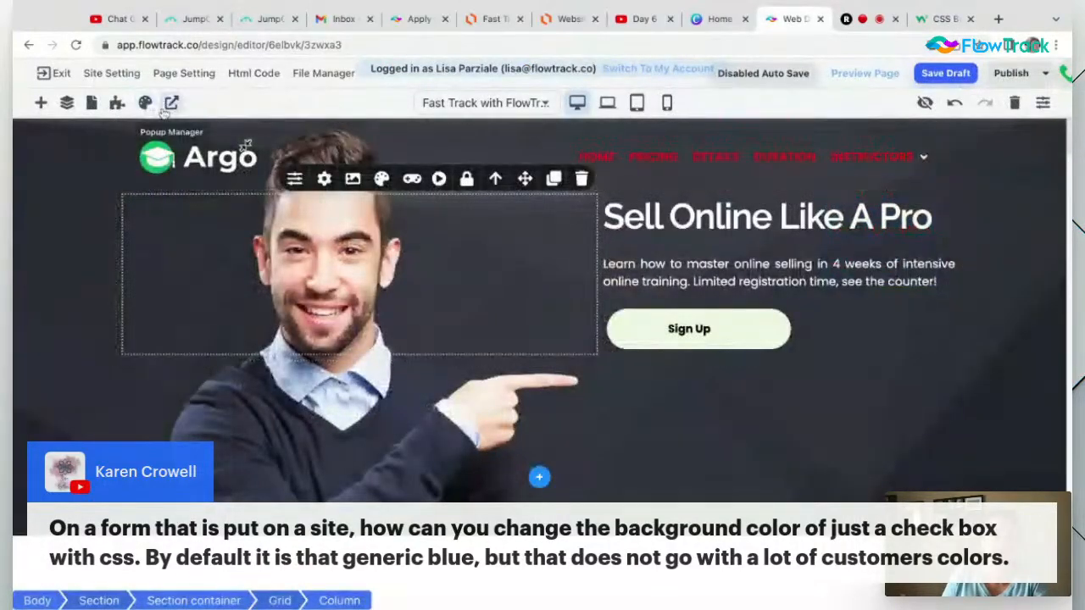
left_click(197, 74)
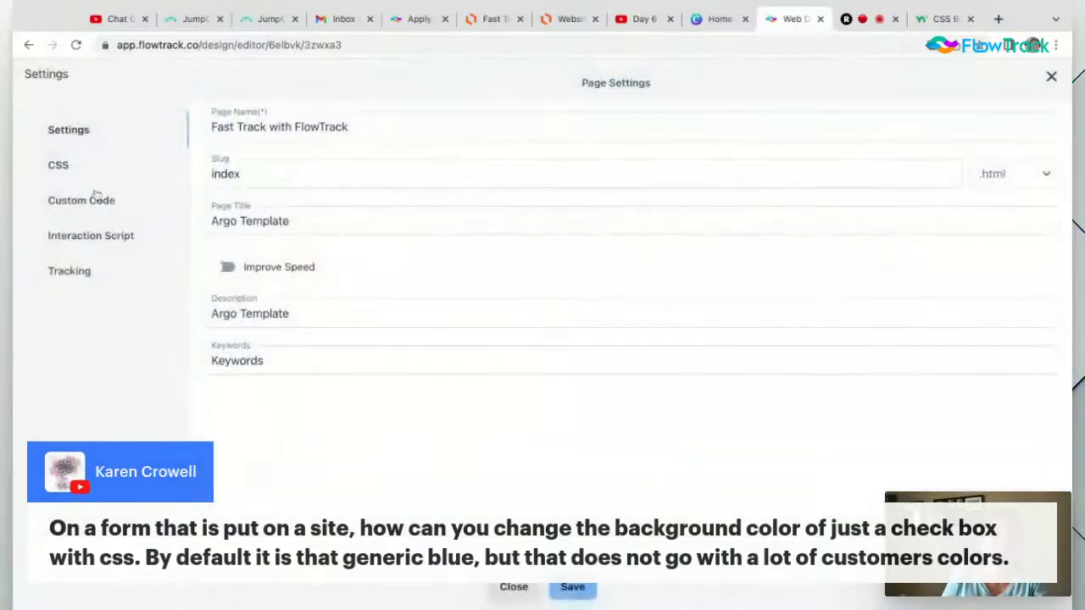
left_click(58, 165)
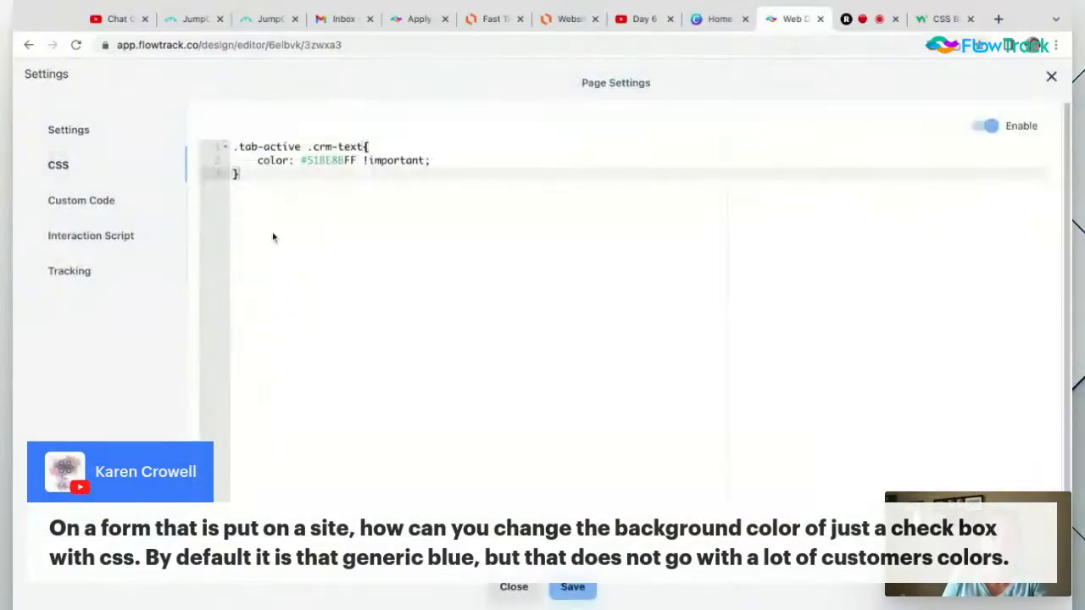
key("Return")
key("Return")
key("ctrl+v")
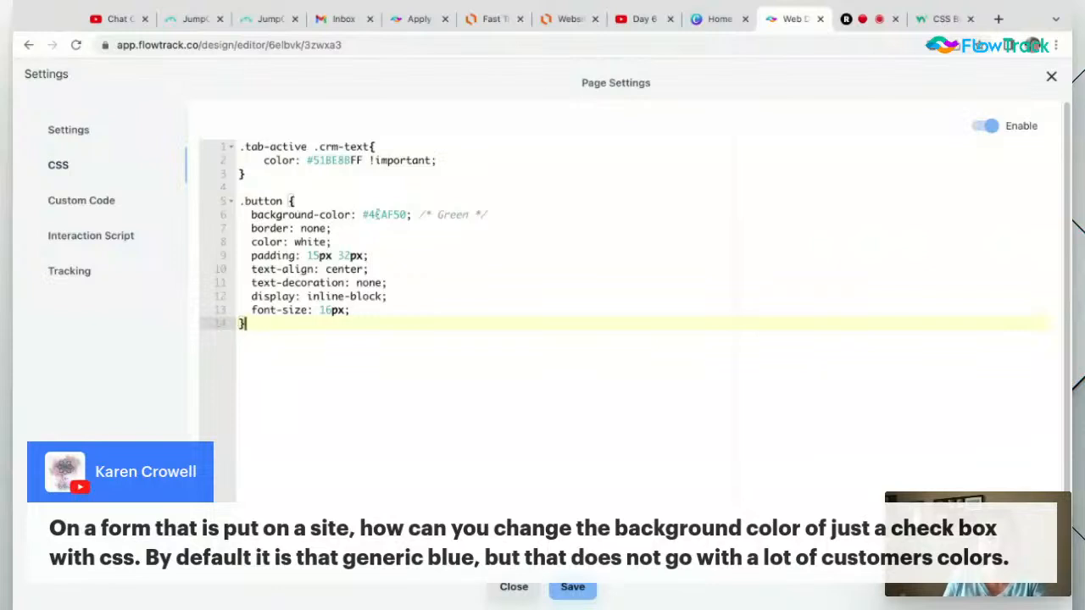
Remove every property from the pasted .button rule except background-color, leaving no empty line
left_click_drag(251, 228, 350, 310)
key("BackSpace")
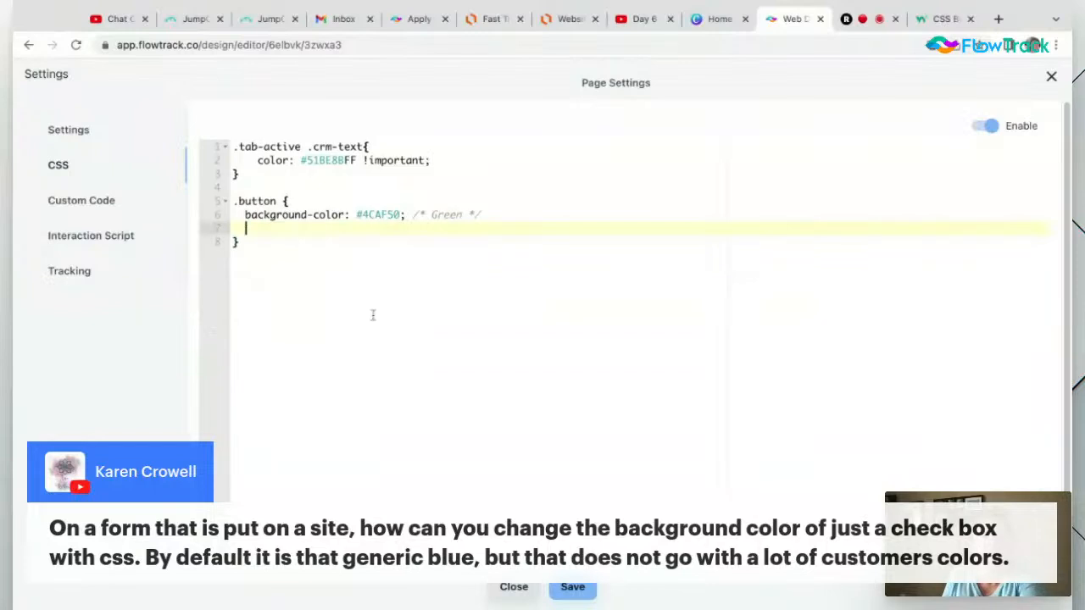
key("BackSpace")
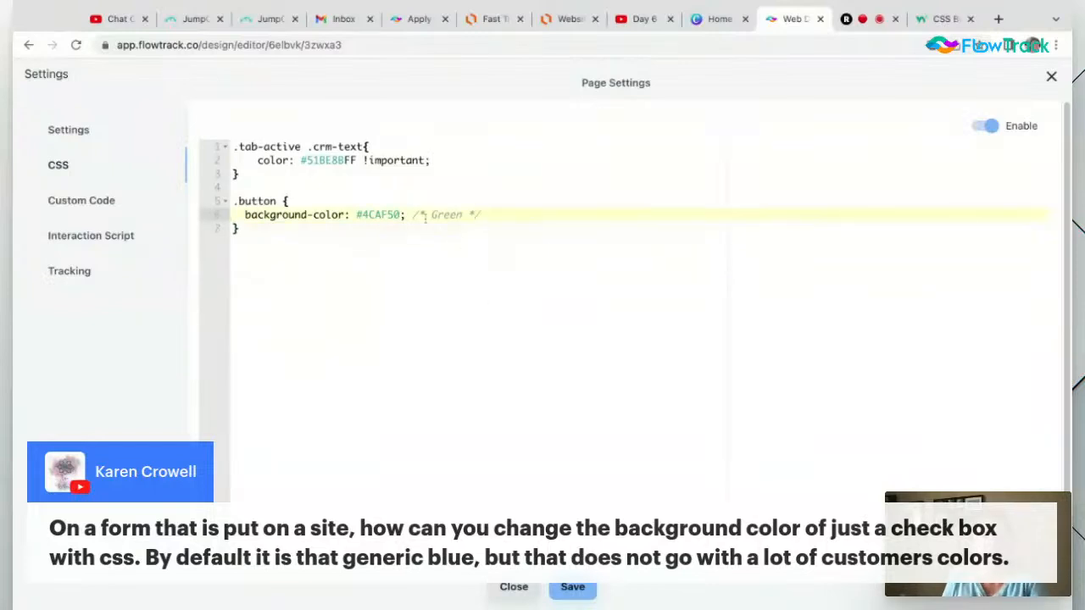
Add !important to the .button rule's background-color value #4CAF50 and save the page settings
left_click(403, 215)
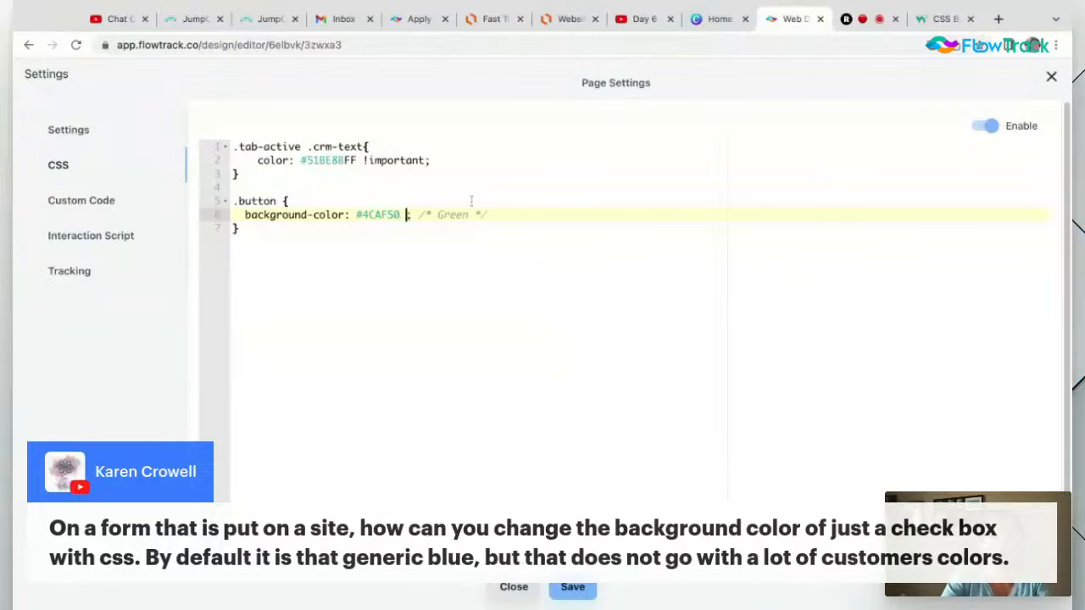
type("!importantim")
key("BackSpace")
key("BackSpace")
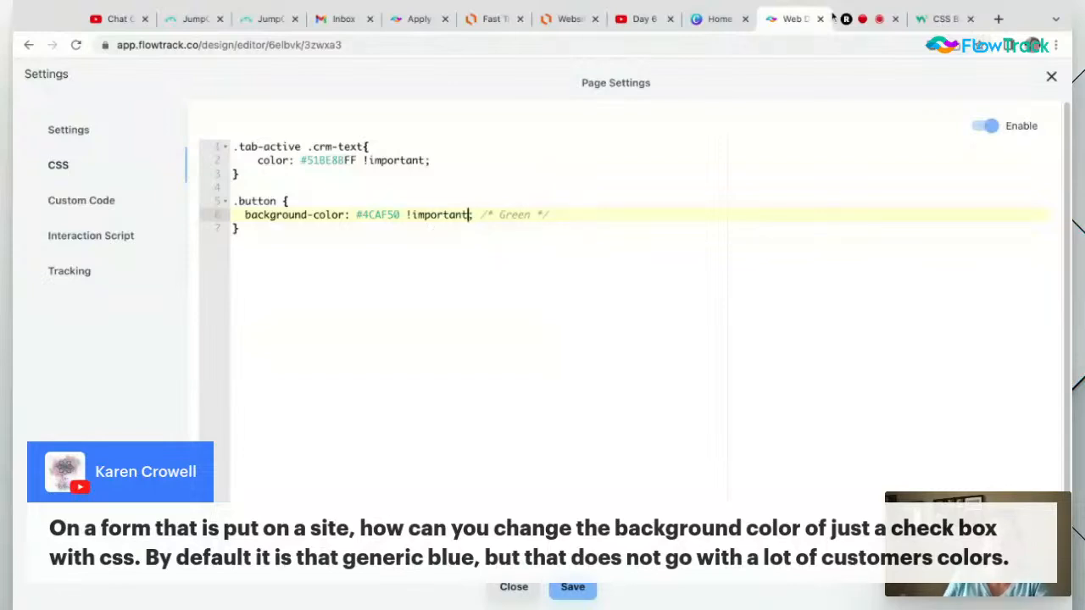
left_click(582, 588)
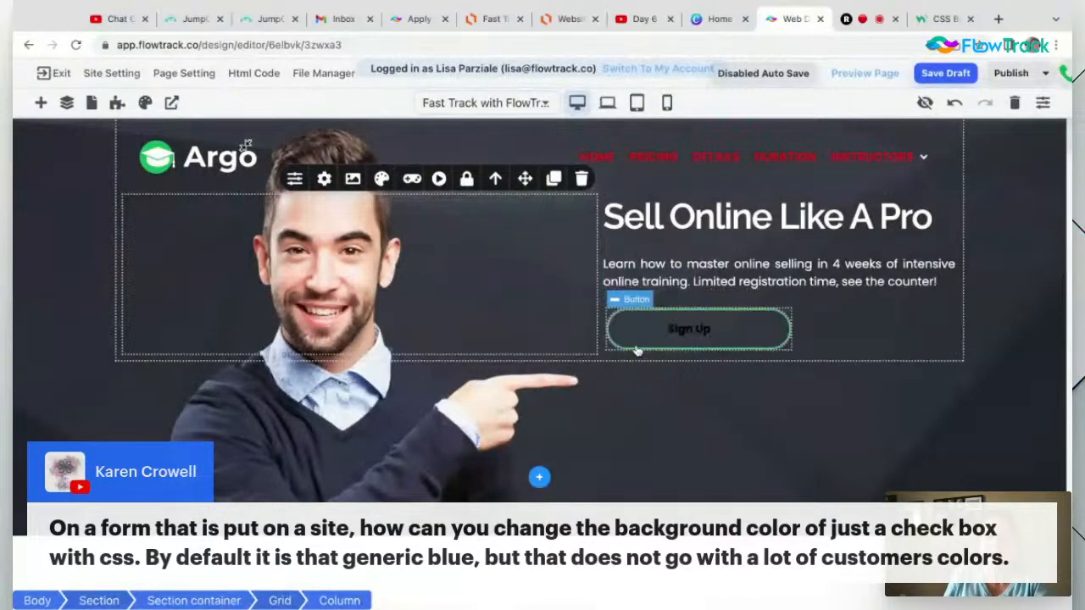
scroll(636, 358, "down", 10)
scroll(637, 363, "up", 10)
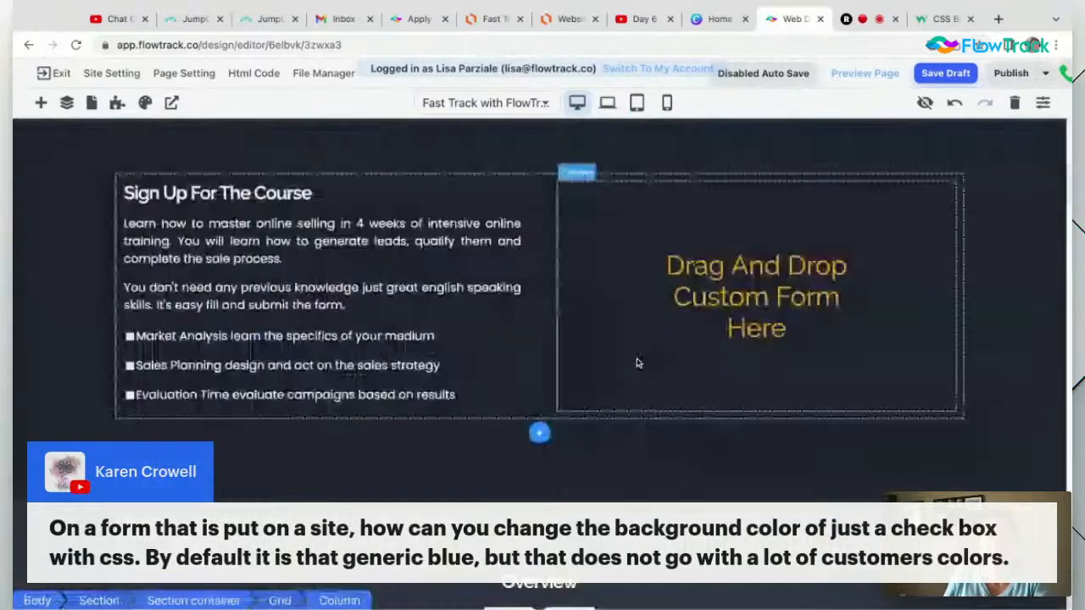
scroll(637, 363, "up", 3)
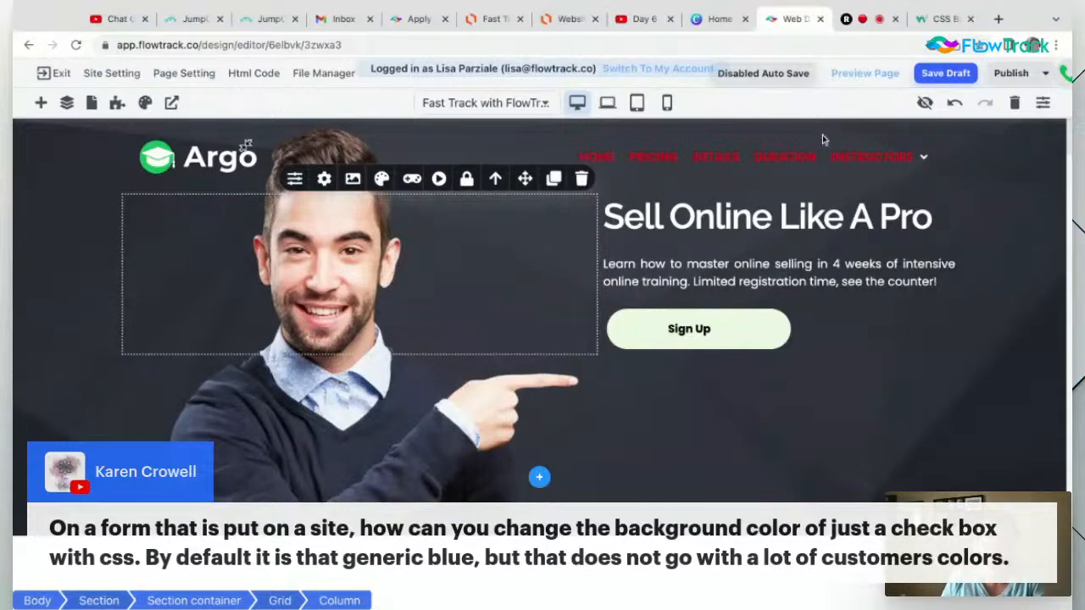
Switch to Restream Studio, show the viewer question about hiding layers in different views on the stream, and return to the FlowTrack editor
left_click(862, 6)
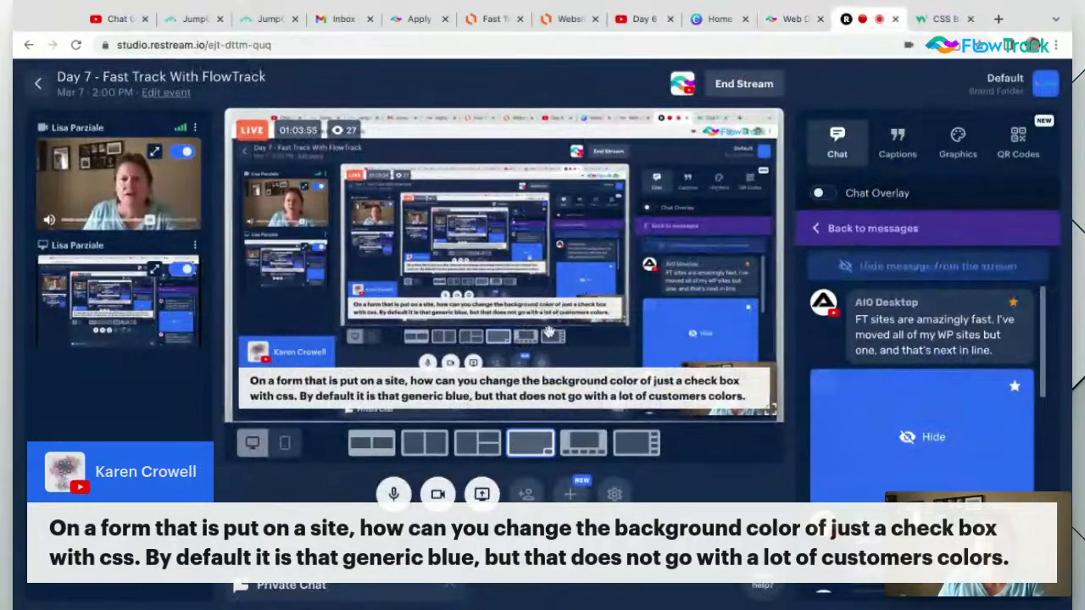
left_click(177, 275)
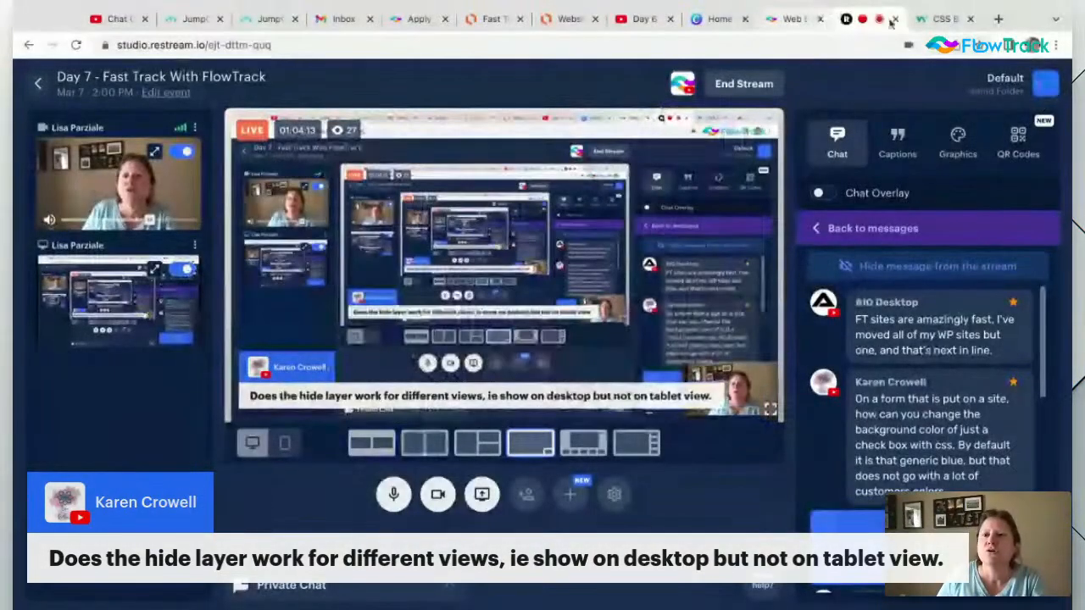
left_click(943, 19)
left_click(797, 18)
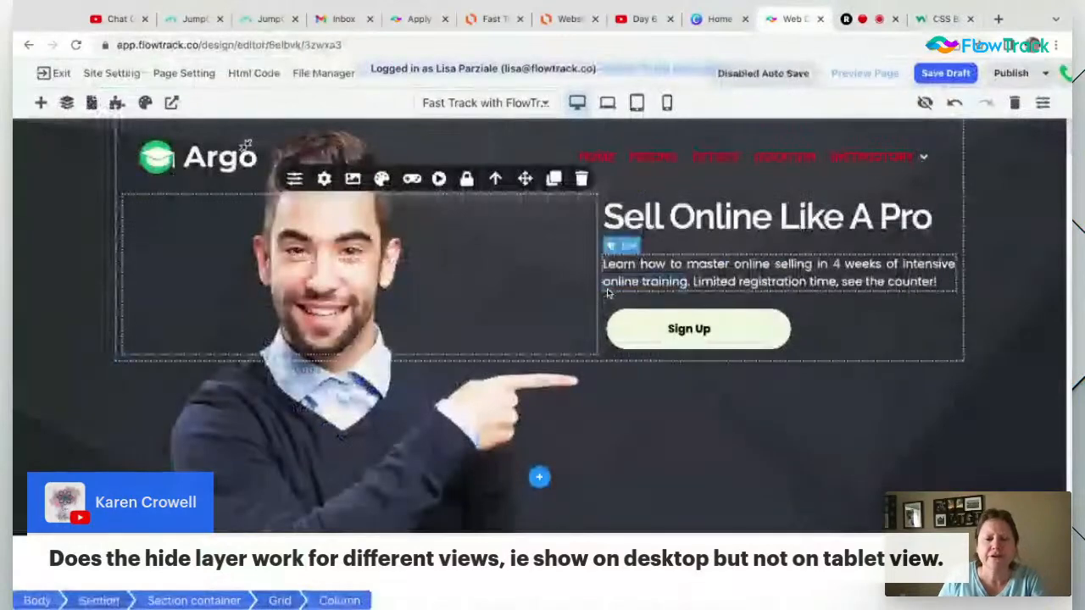
Open the Layer Manager and select the "Sell Online Like A Pro" headline in the phone view
left_click(67, 103)
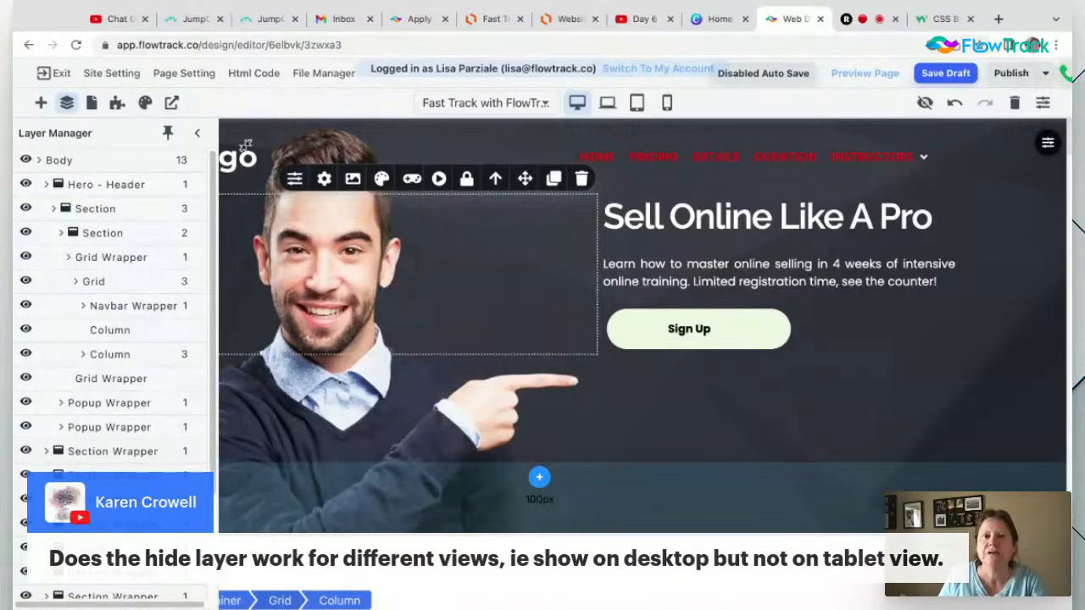
left_click(668, 103)
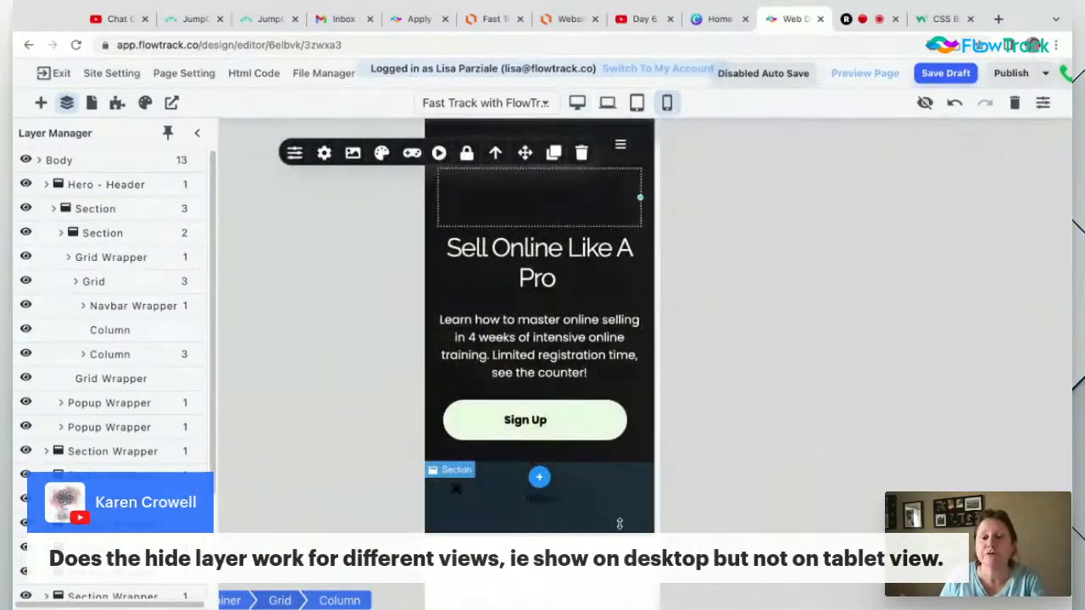
left_click(523, 263)
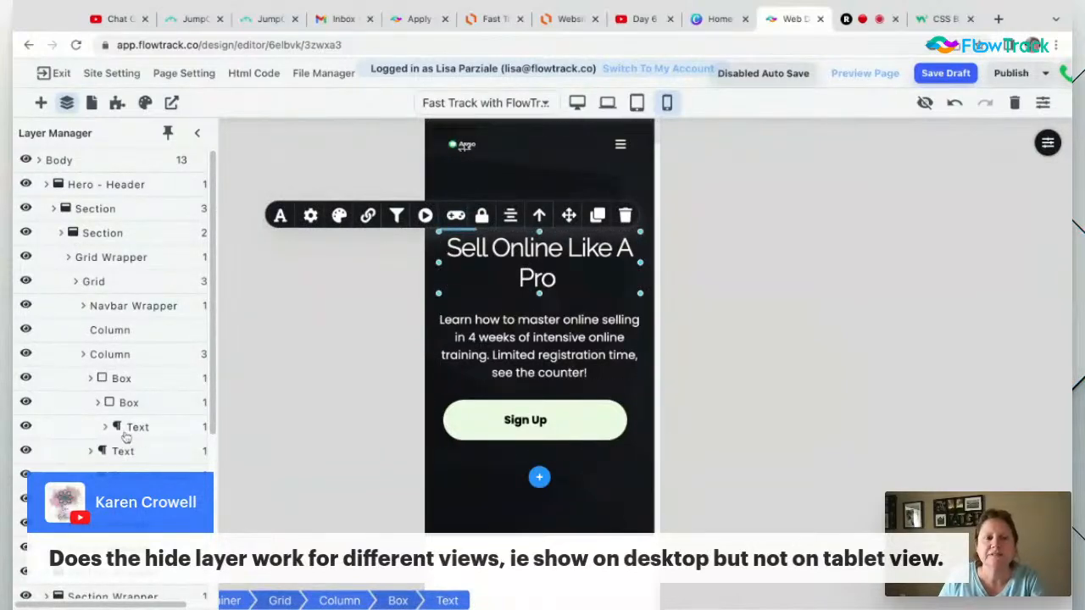
Try hiding the headline's Text layer and the paragraph's Text layer, comparing the phone and desktop views, and make both layers visible again
left_click(26, 428)
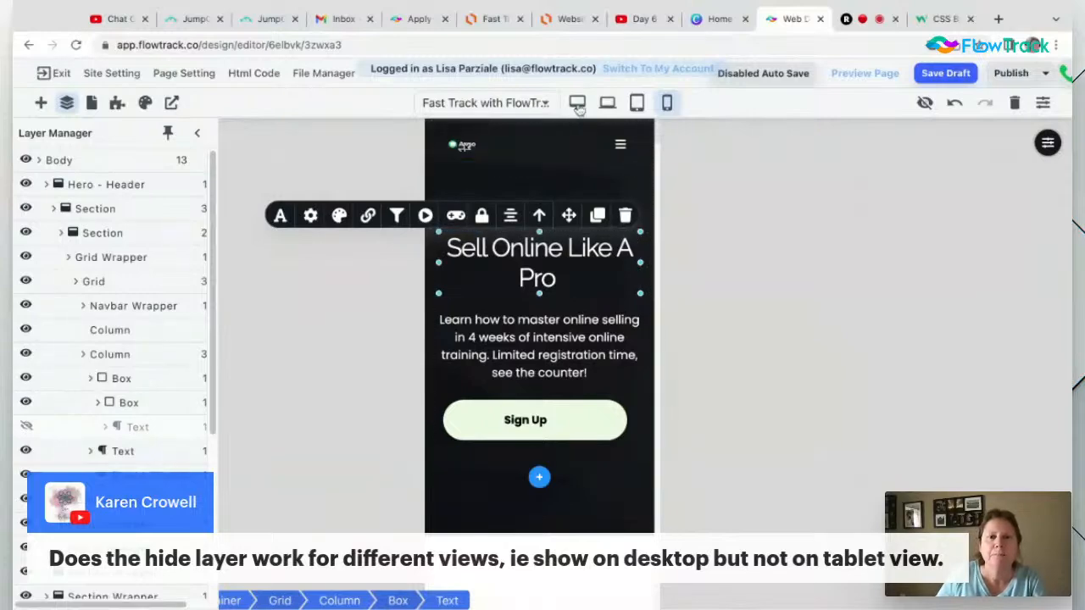
left_click(578, 105)
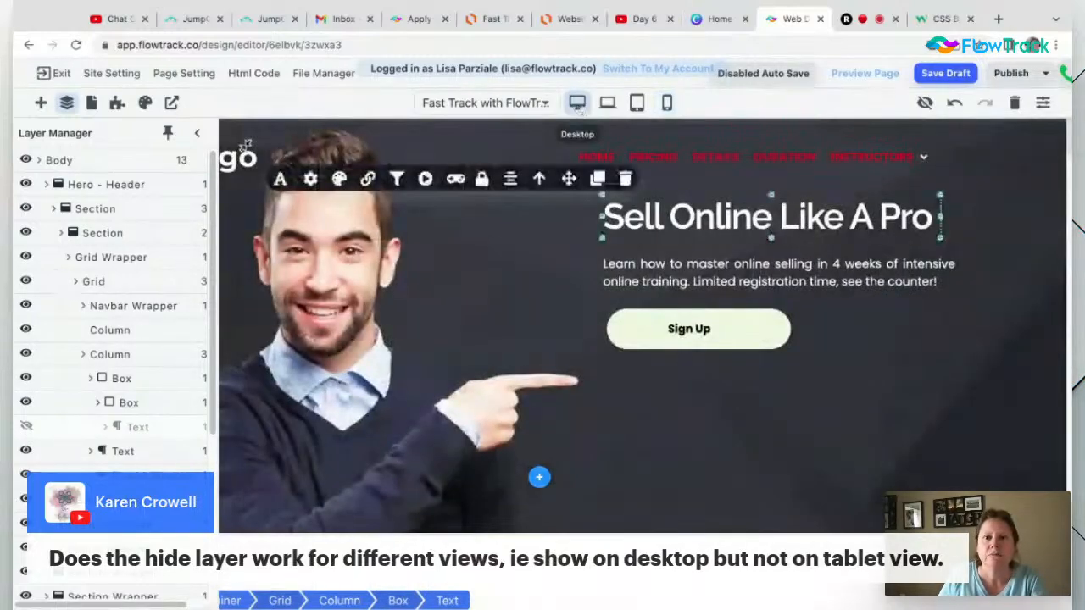
left_click(667, 104)
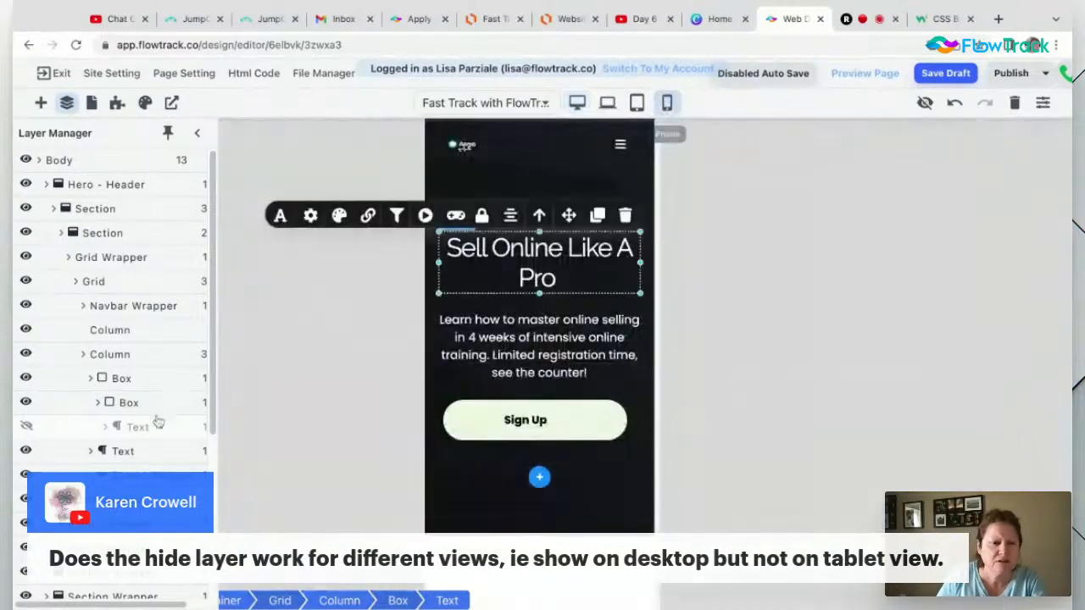
left_click(26, 428)
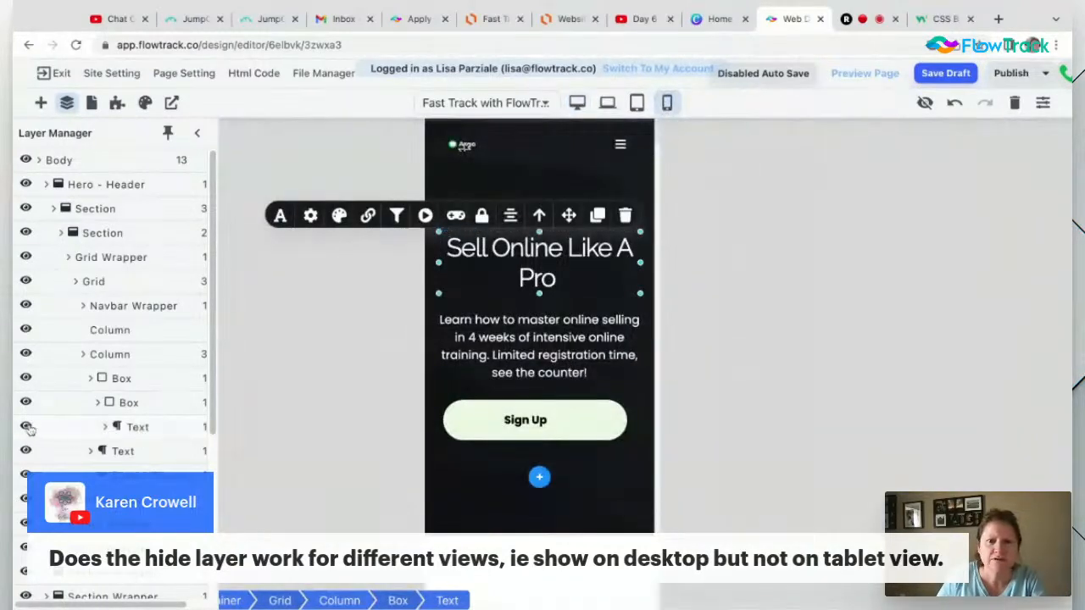
left_click(26, 428)
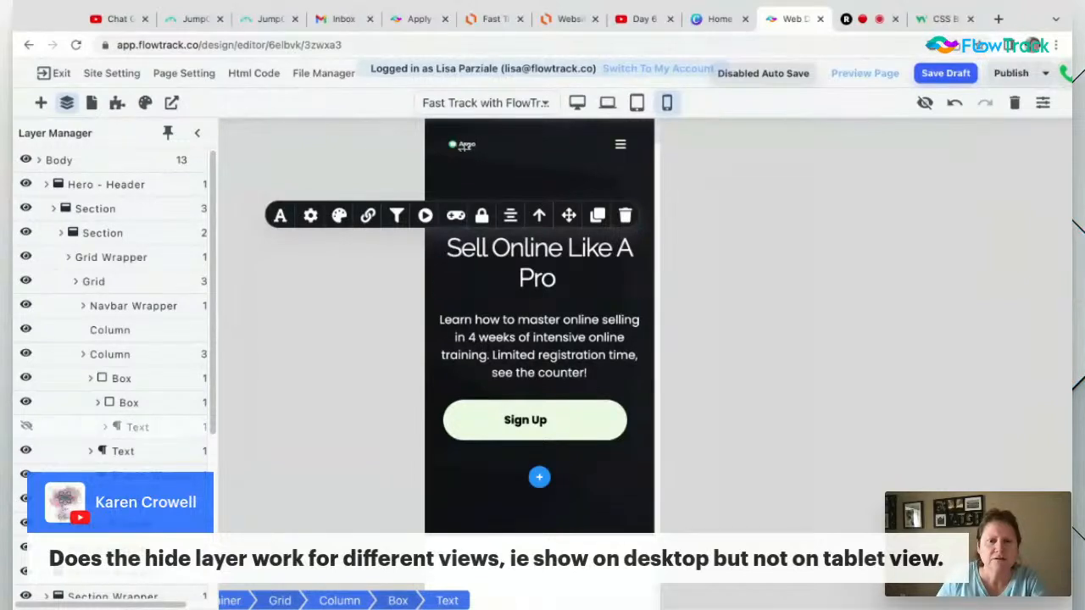
left_click(26, 450)
left_click(26, 427)
left_click(26, 452)
Hide the outer Box layer that holds the headline and check the page in the desktop view
left_click(27, 378)
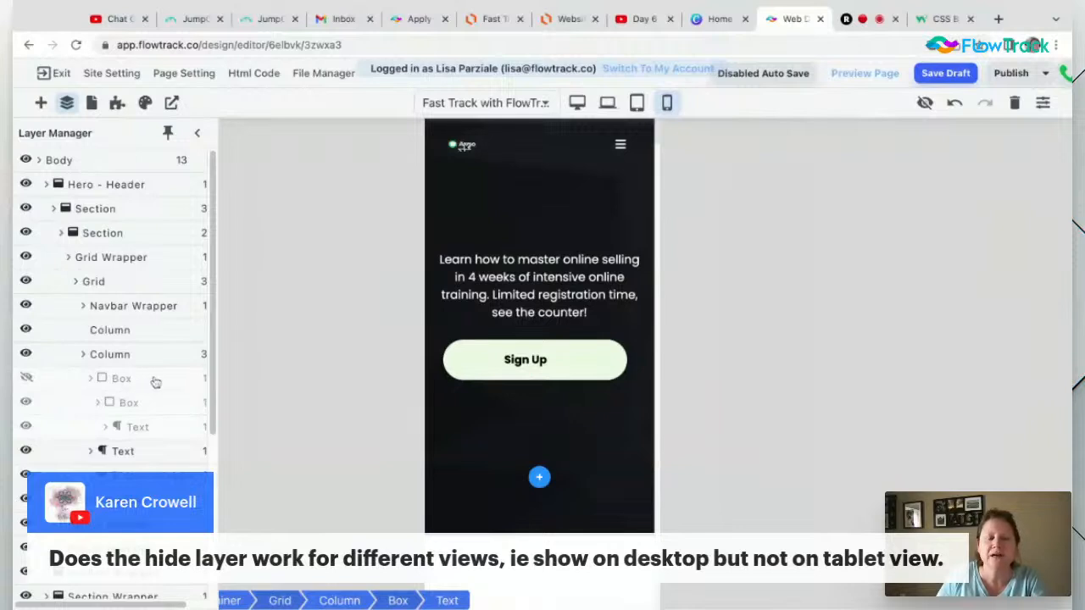
left_click(579, 102)
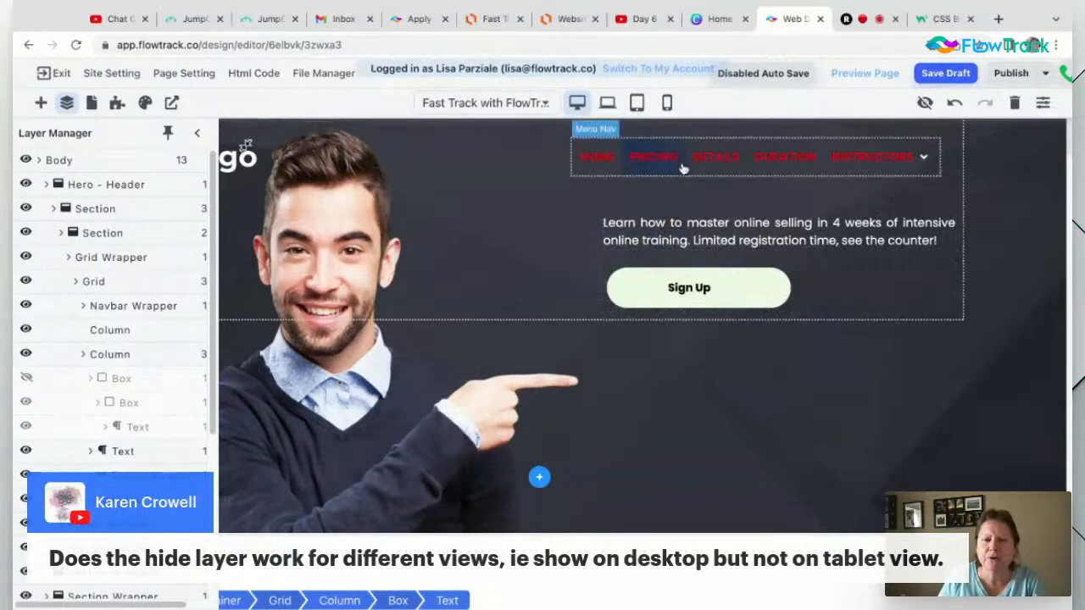
Select the Hero - Header section and open its settings in the Style Manager
left_click(749, 178)
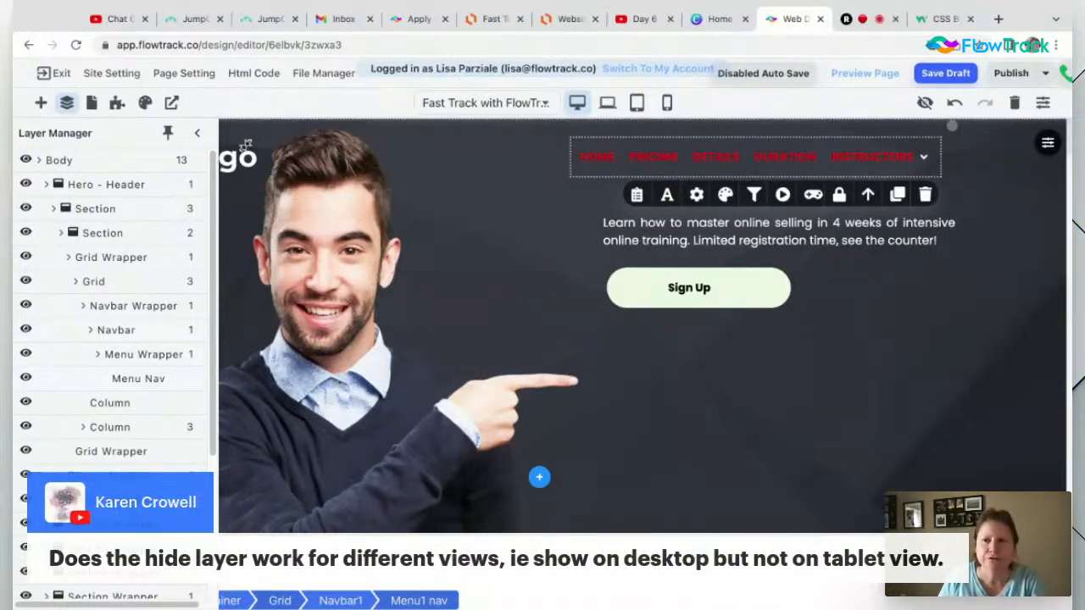
mouse_move(1050, 144)
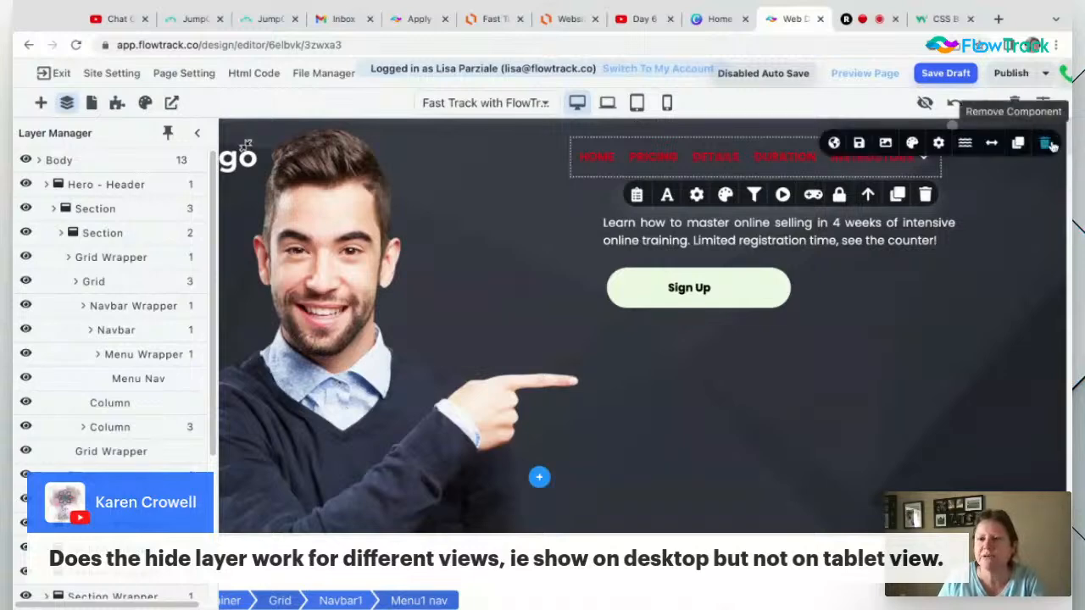
left_click(1035, 210)
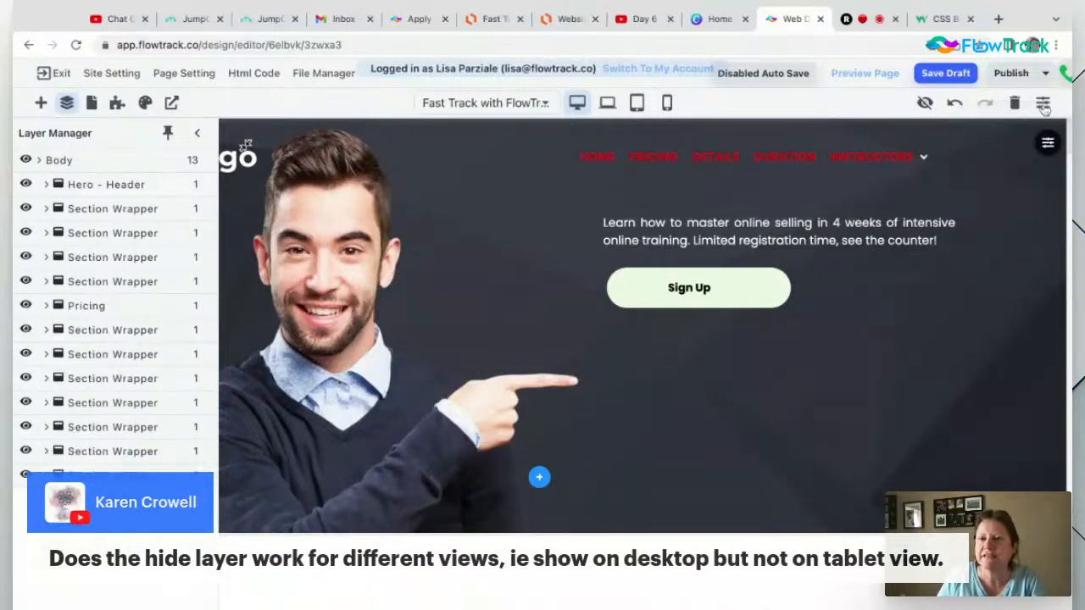
left_click(1043, 102)
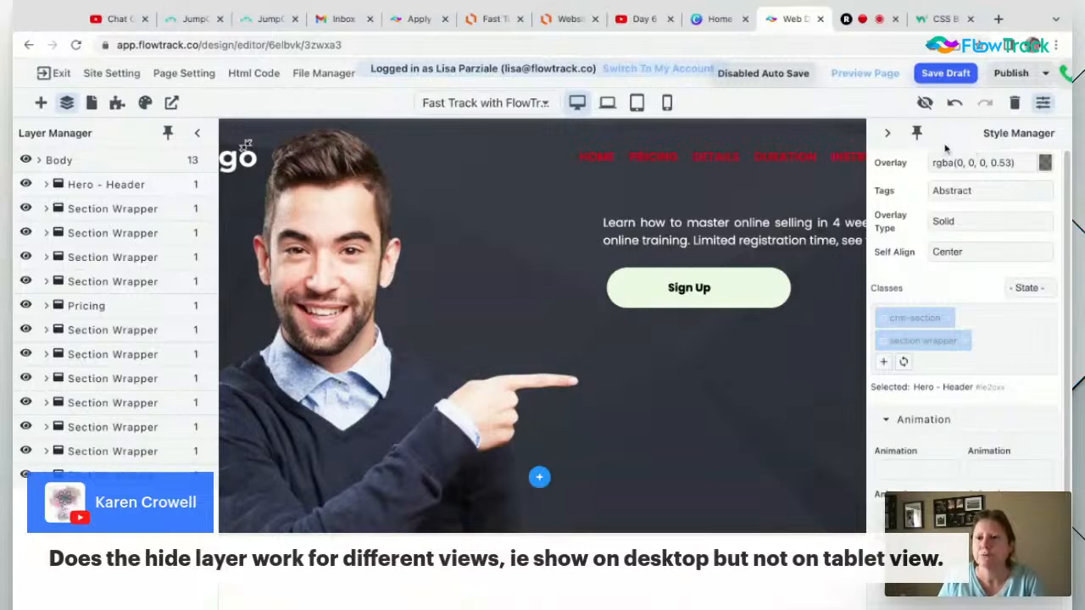
Switch to Restream Studio and show the viewer comment about repetitive clicking and slowing down while building on the stream
left_click(869, 19)
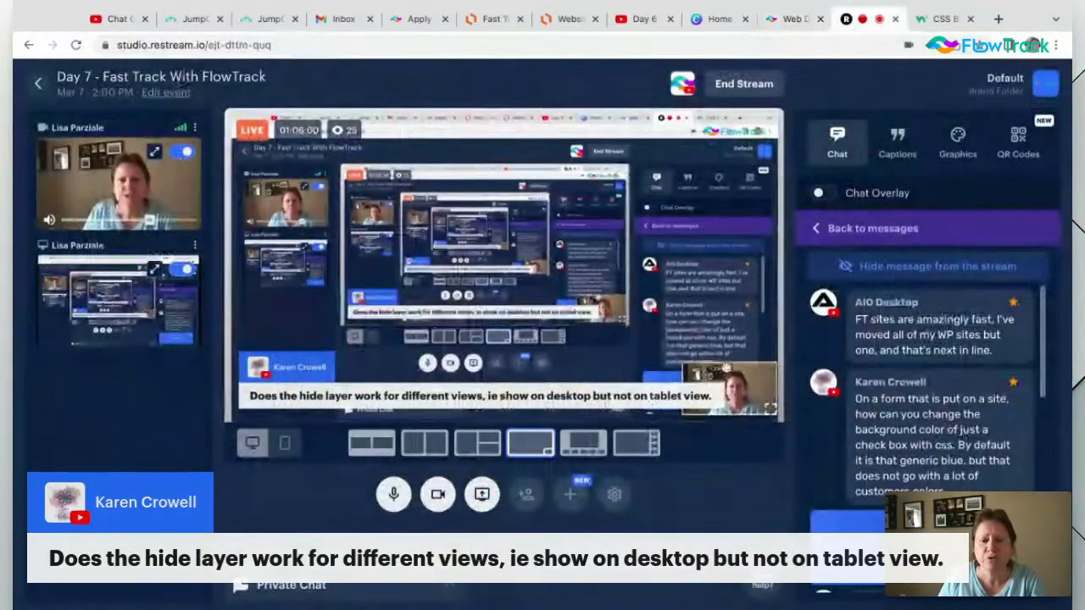
left_click(155, 270)
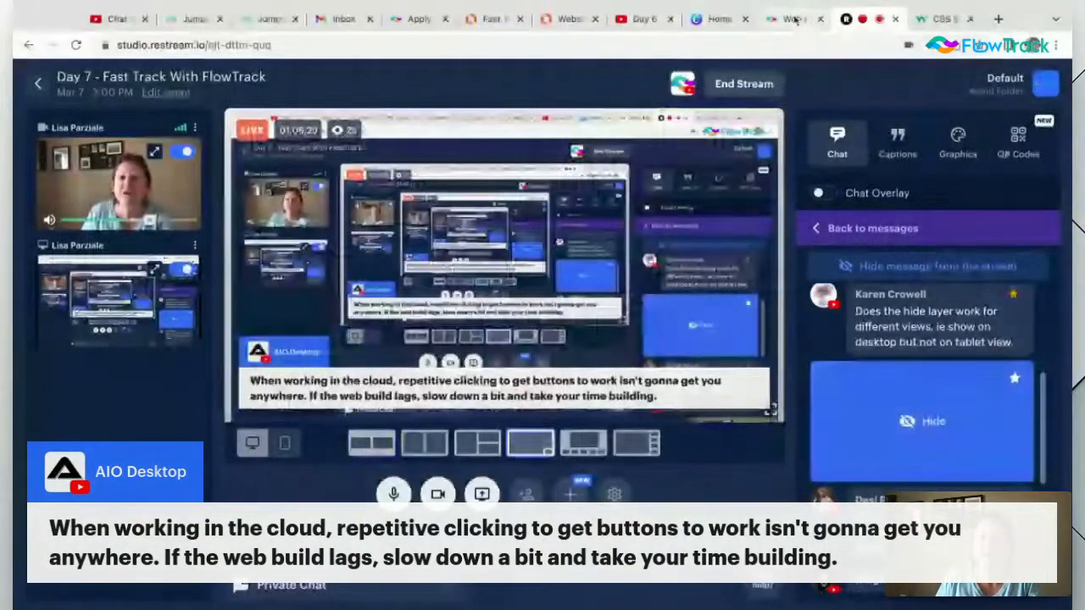
left_click(795, 19)
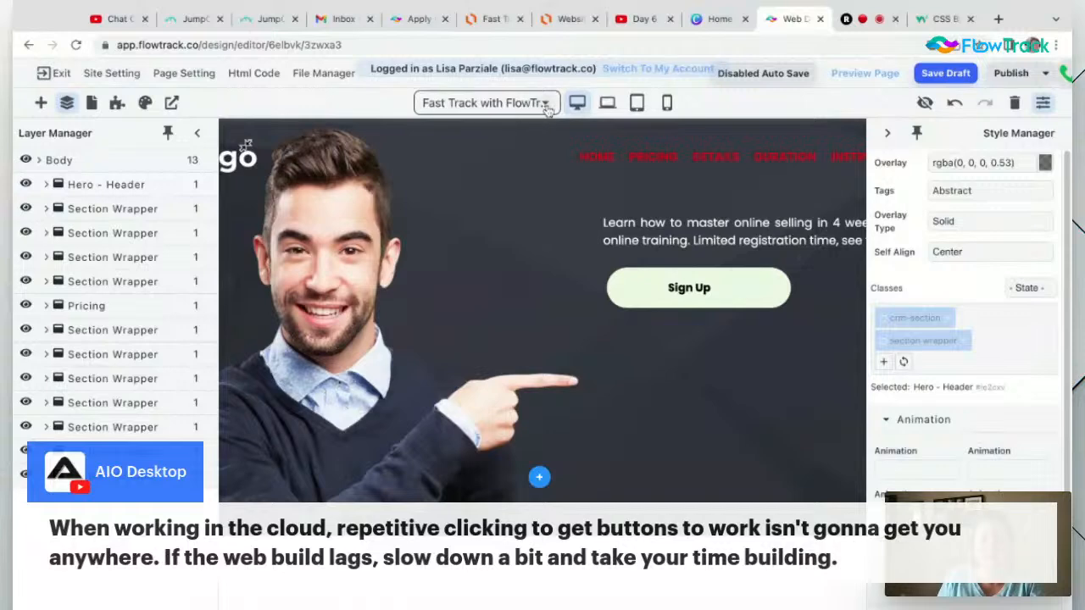
left_click(74, 104)
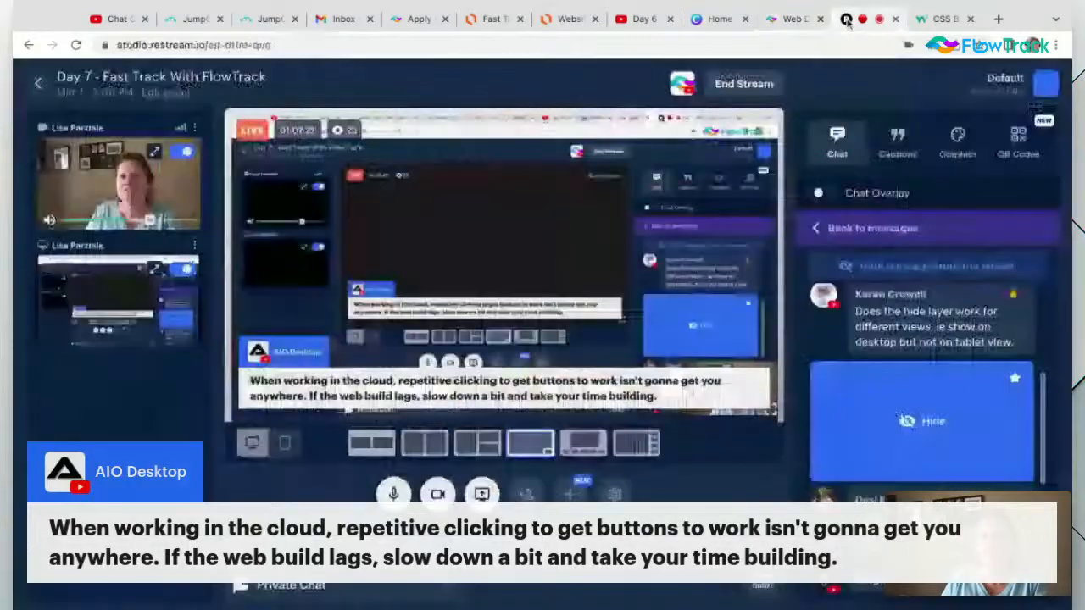
left_click(866, 19)
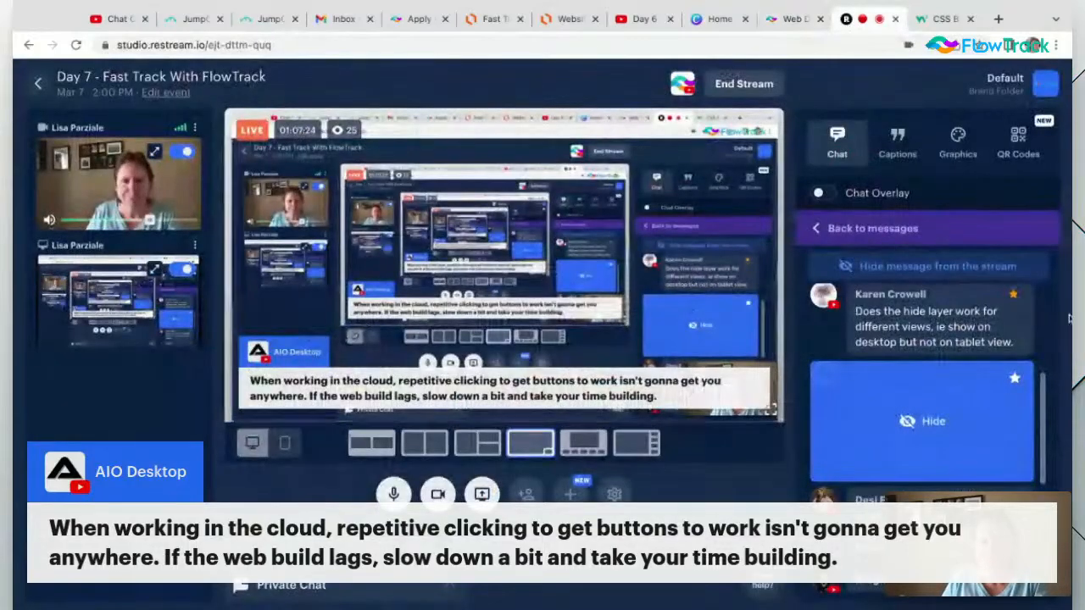